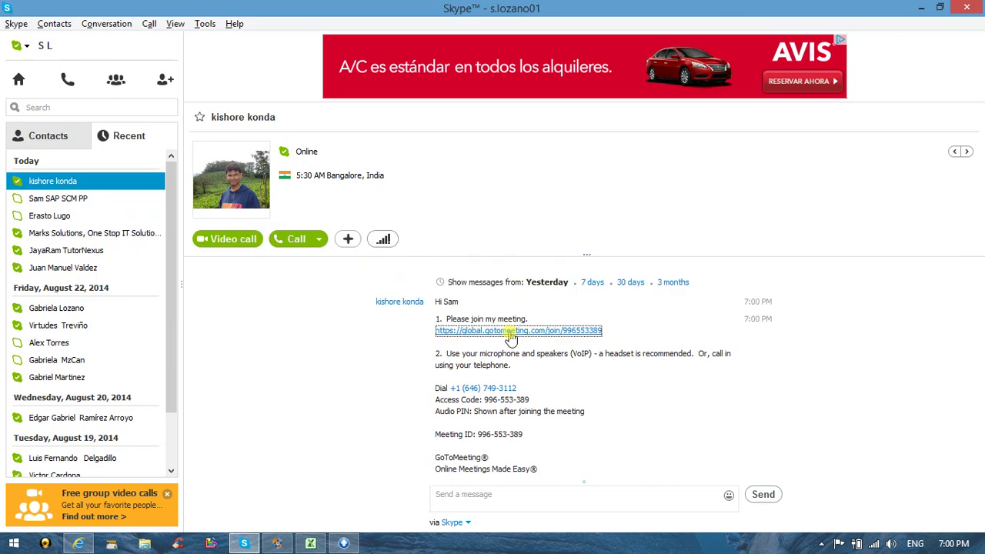
Switch to the empty Excel window and close it.
{"action": "key", "text": "alt+Tab"}
{"action": "key", "text": "Tab"}
{"action": "key", "text": "Tab"}
{"action": "key", "text": "Tab"}
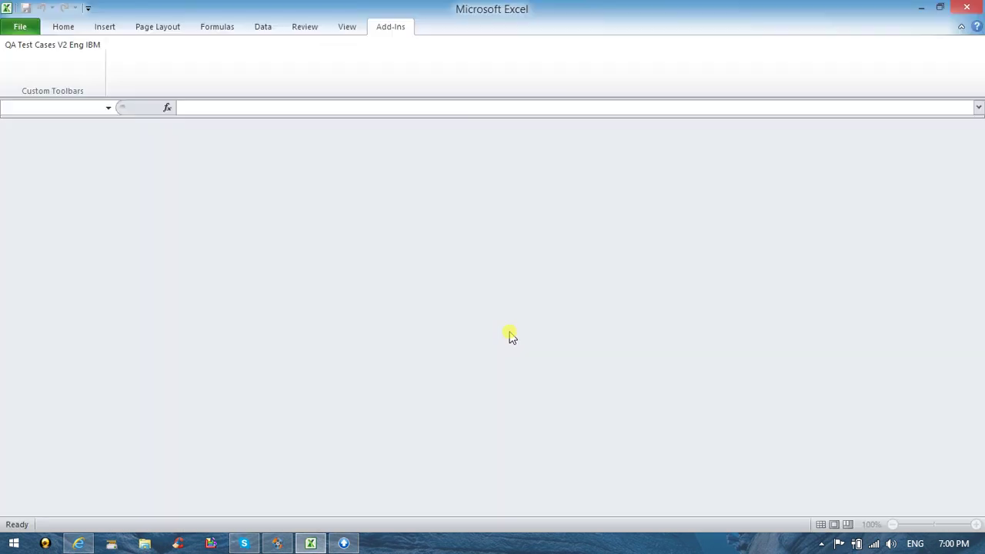
{"action": "left_click", "coordinate": [963, 10]}
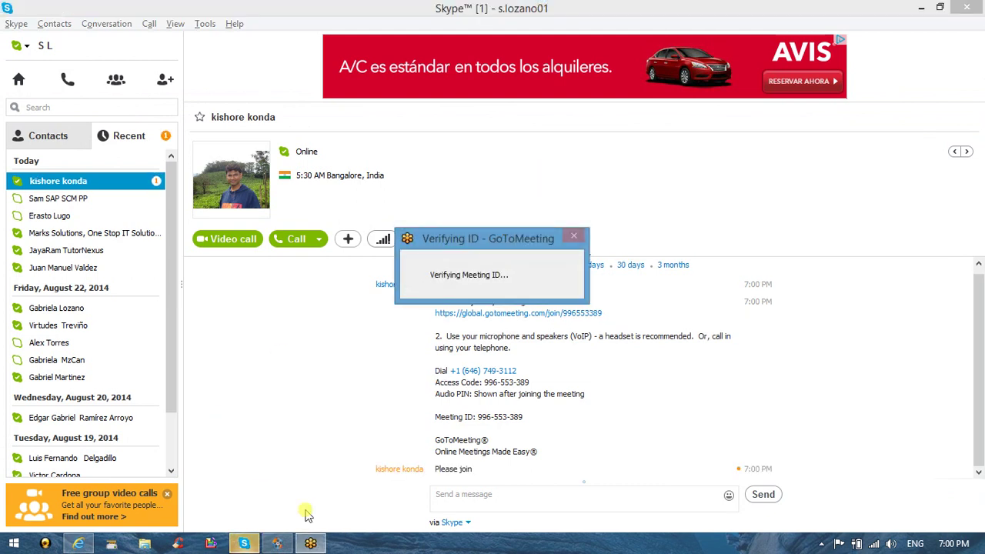
Switch to the browser, maximize its window, and show the GoToMeeting Viewer in full screen.
{"action": "key", "text": "alt+Tab"}
{"action": "key", "text": "alt+Tab"}
{"action": "key", "text": "alt+Tab"}
{"action": "key", "text": "alt+Tab"}
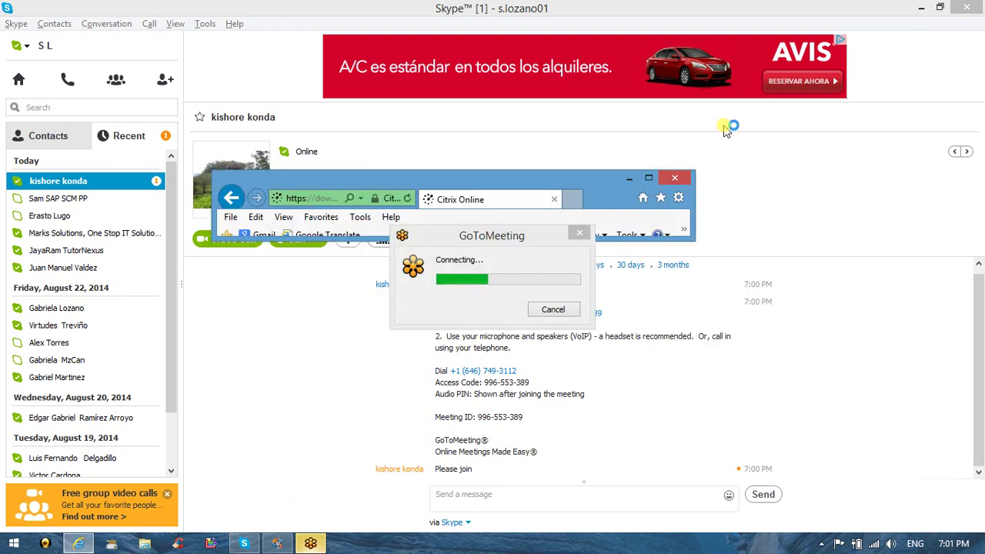
{"action": "left_click", "coordinate": [649, 177]}
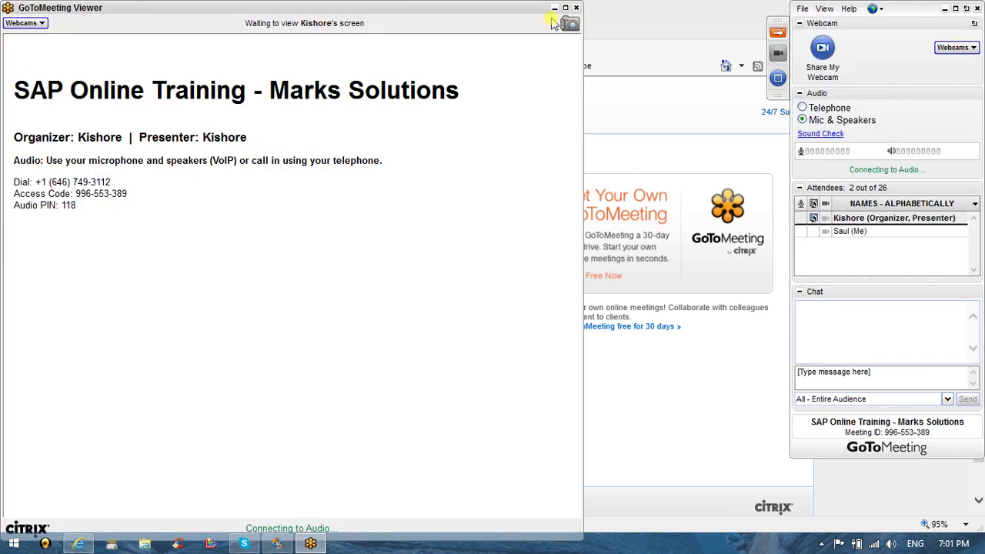
{"action": "left_click", "coordinate": [566, 8]}
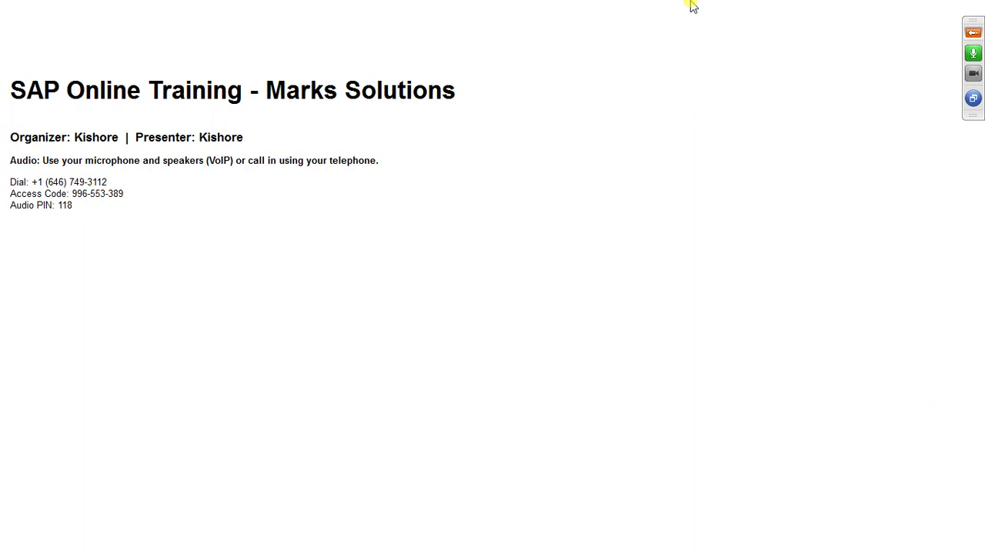
Switch to the desktop and open the SCM 226 00 Check List workbook in Excel.
{"action": "key", "text": "alt+Tab"}
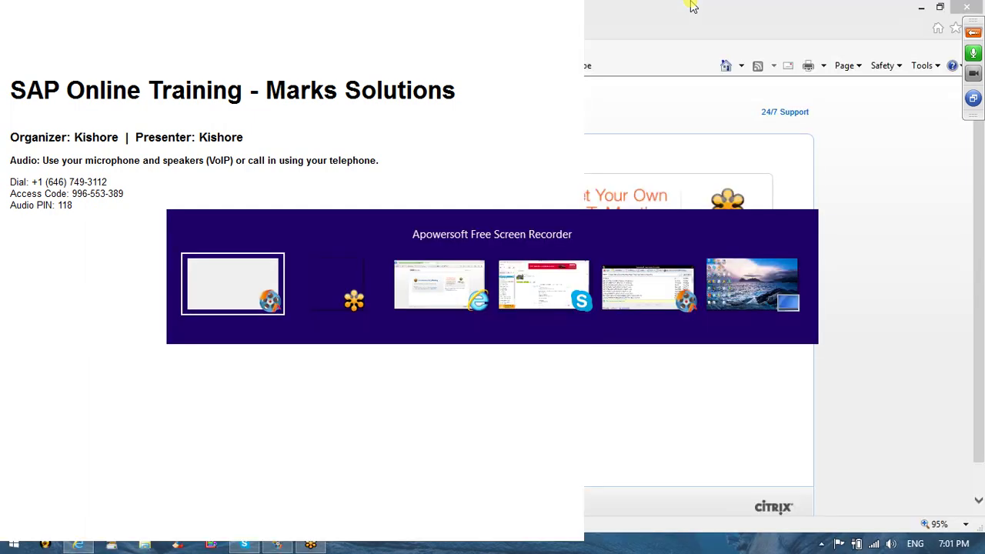
{"action": "key", "text": "alt+Tab"}
{"action": "key", "text": "alt+Tab"}
{"action": "key", "text": "alt+Tab"}
{"action": "key", "text": "alt+Tab"}
{"action": "key", "text": "alt+Tab"}
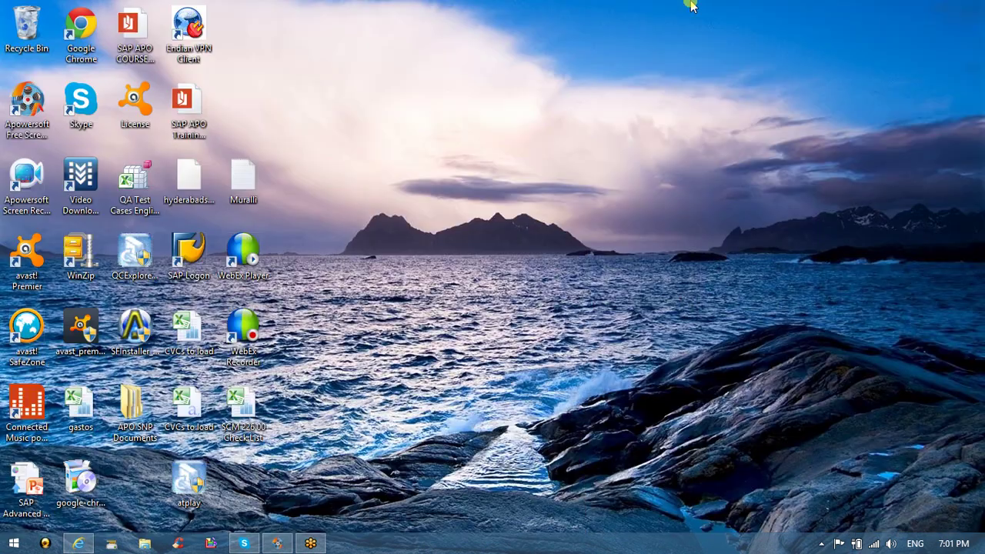
{"action": "key", "text": "Right"}
{"action": "key", "text": "Right"}
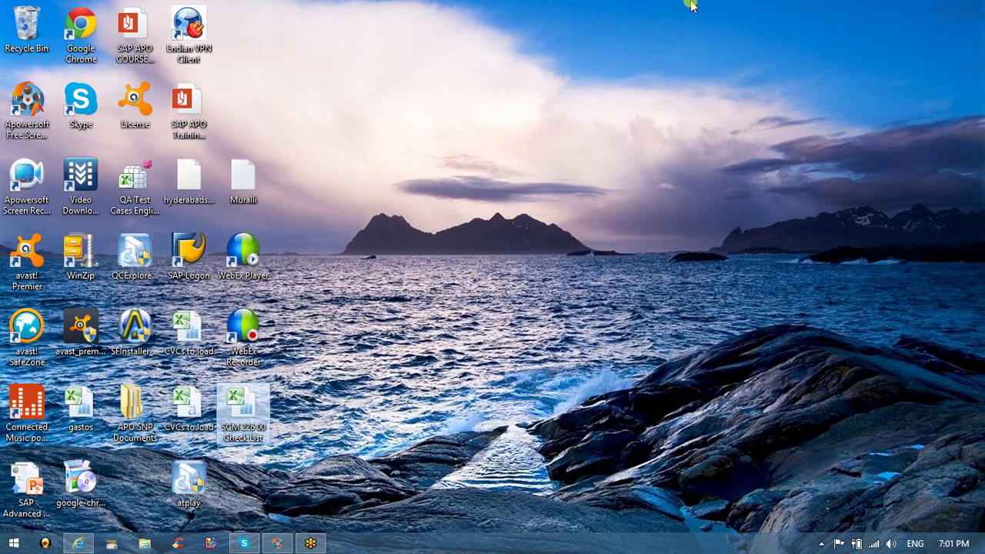
{"action": "key", "text": "Return"}
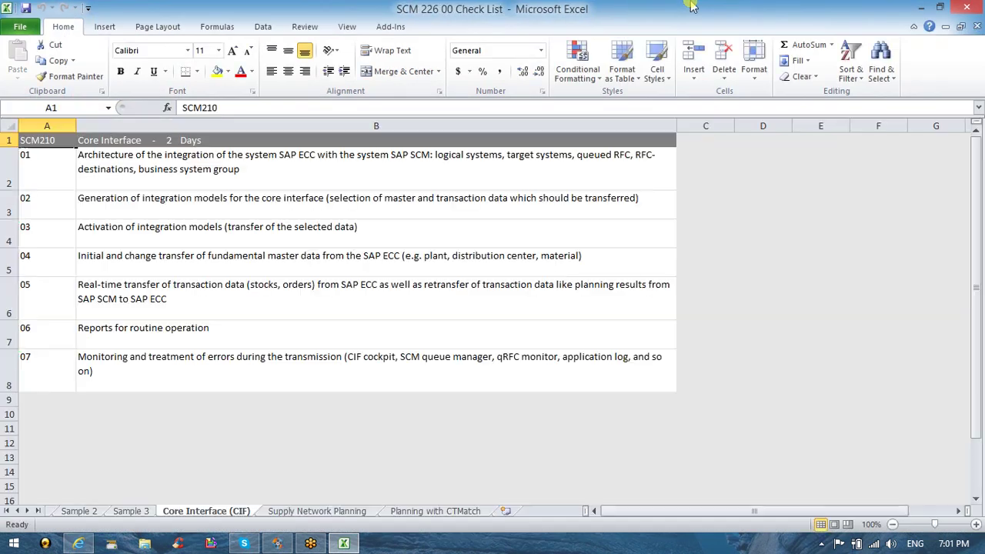
Show the Sample 2 sheet with the course topics and dismiss the Microsoft Office Activation Wizard.
{"action": "key", "text": "ctrl+Page_Up"}
{"action": "key", "text": "ctrl+Page_Up"}
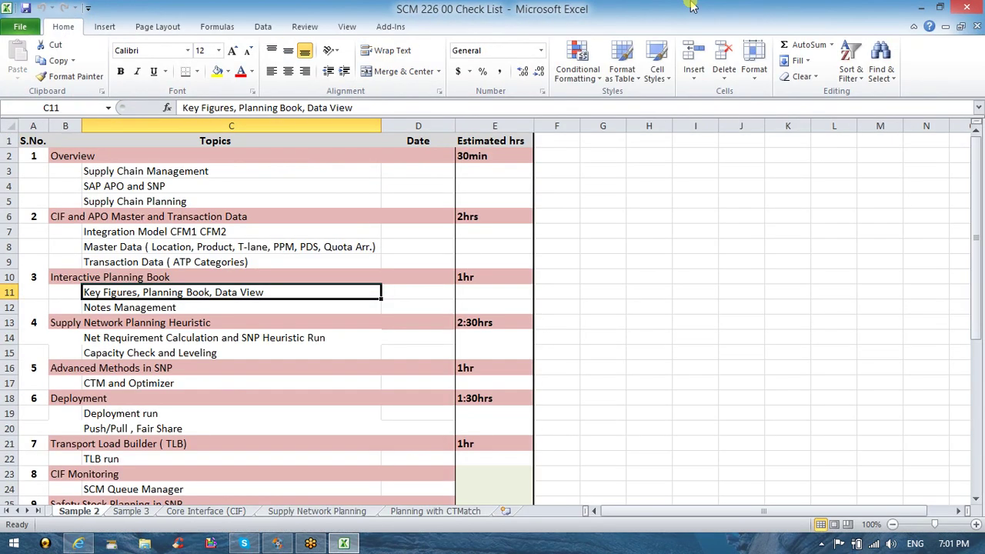
{"action": "key", "text": "alt+Tab"}
{"action": "key", "text": "alt+Tab"}
{"action": "key", "text": "alt+Tab"}
{"action": "key", "text": "Escape"}
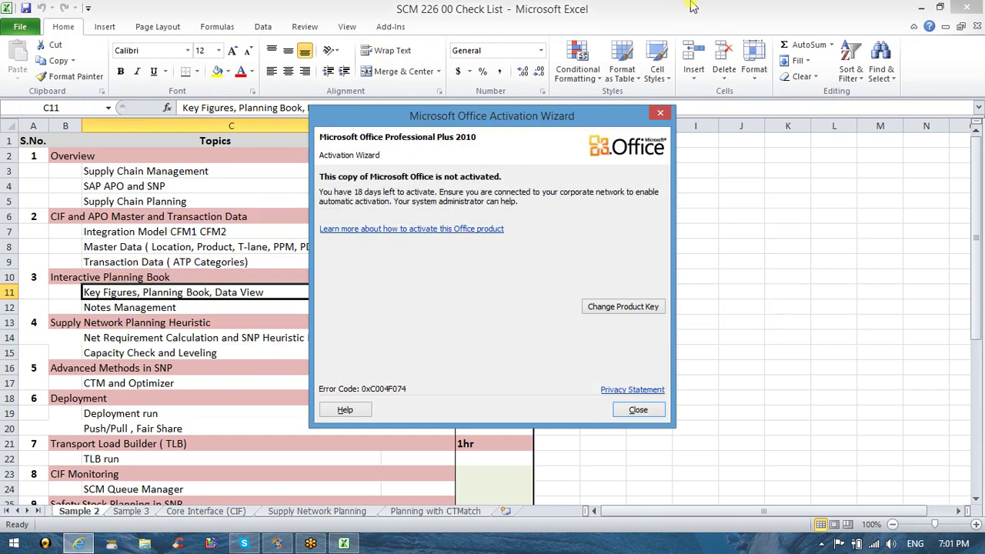
{"action": "left_click", "coordinate": [658, 114]}
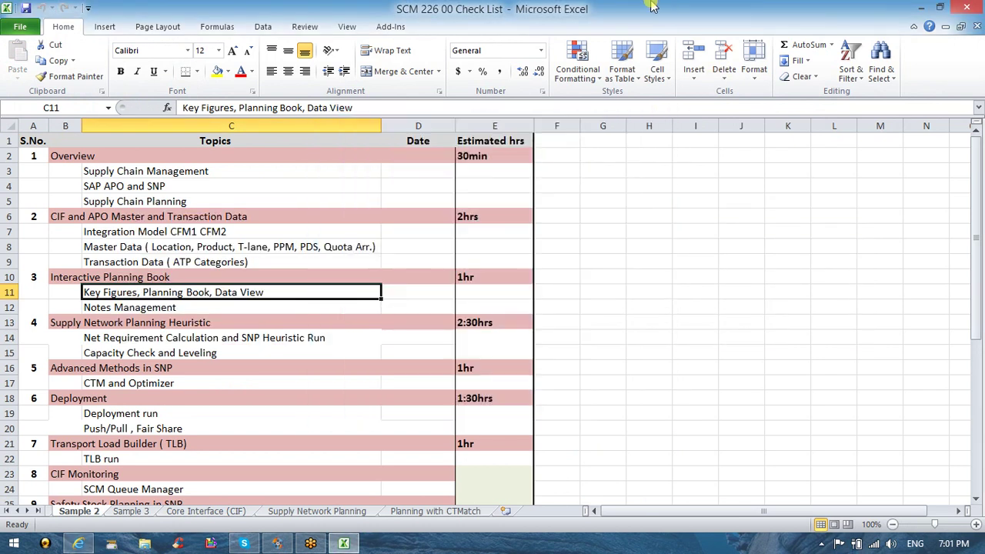
Switch back to GoToMeeting and display the viewer in full screen.
{"action": "key", "text": "alt+Tab"}
{"action": "key", "text": "alt+Tab"}
{"action": "key", "text": "alt+Tab"}
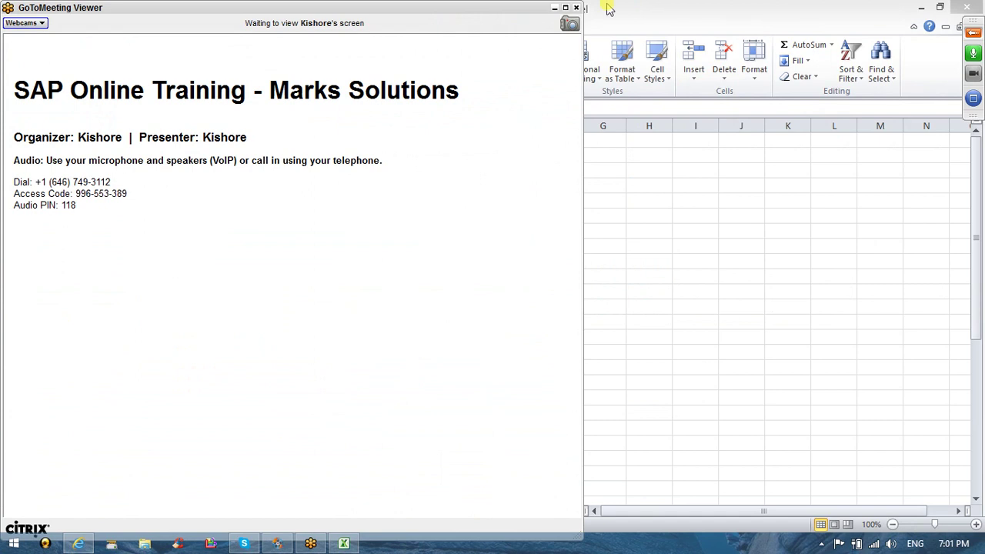
{"action": "left_click", "coordinate": [565, 9]}
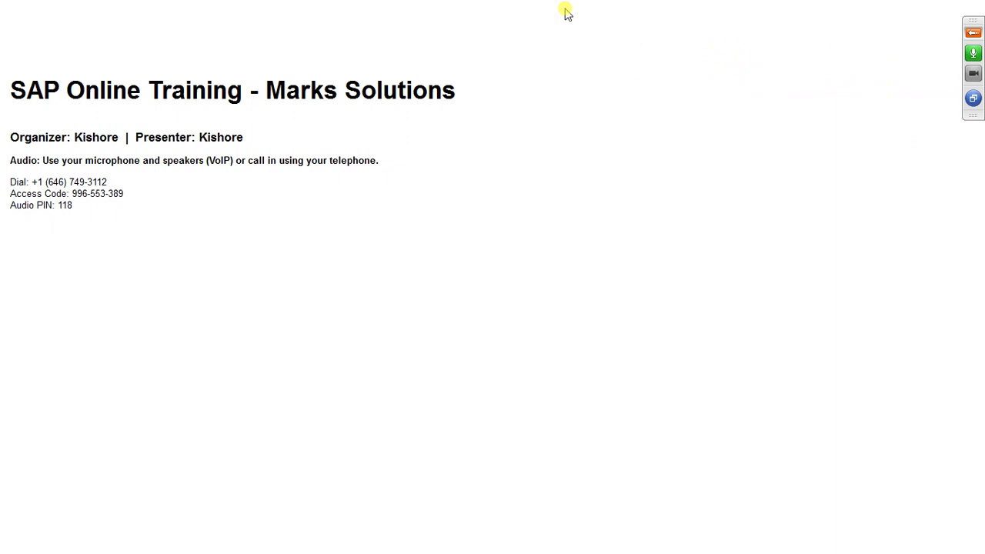
Switch to Skype and sign out of the account.
{"action": "key", "text": "alt+Tab"}
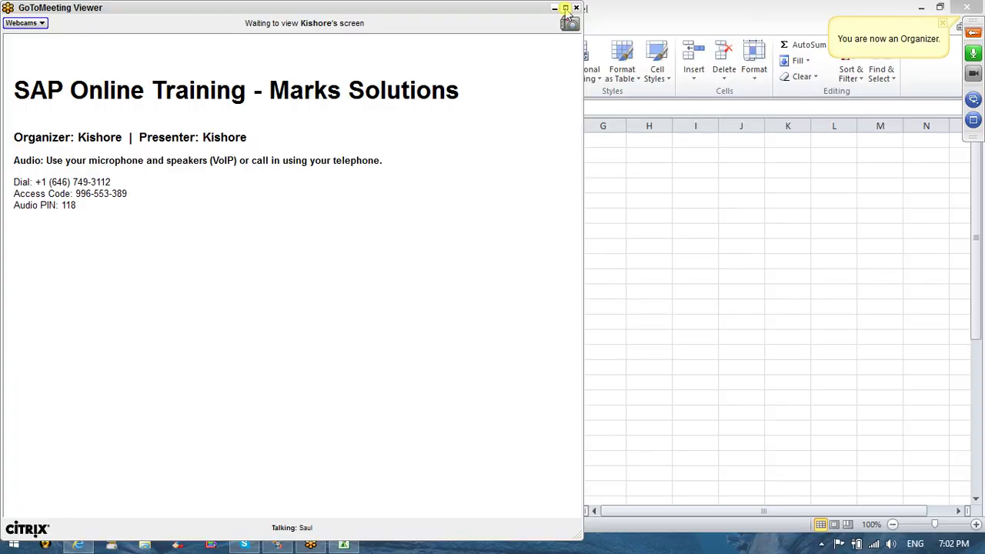
{"action": "key", "text": "alt+Tab"}
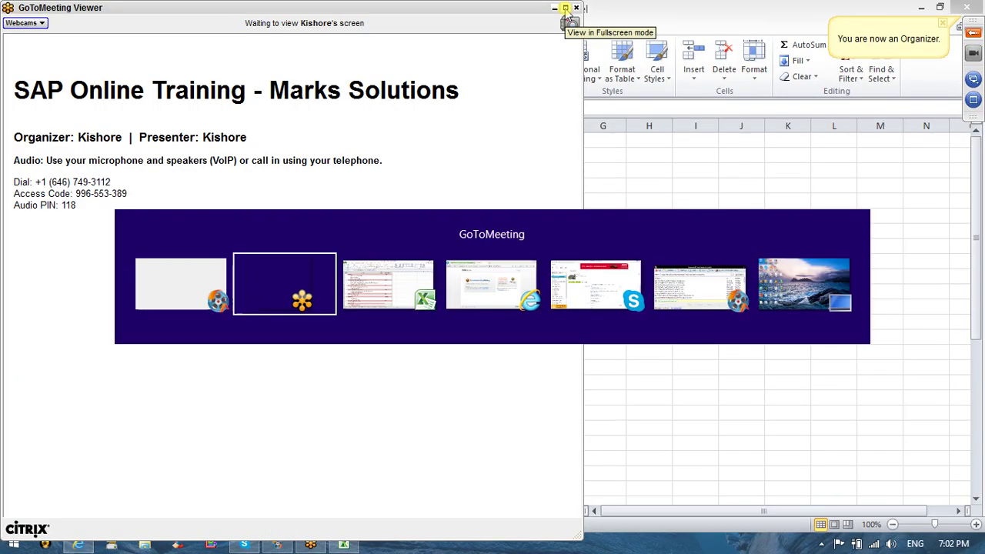
{"action": "key", "text": "alt+Tab"}
{"action": "key", "text": "alt+Tab"}
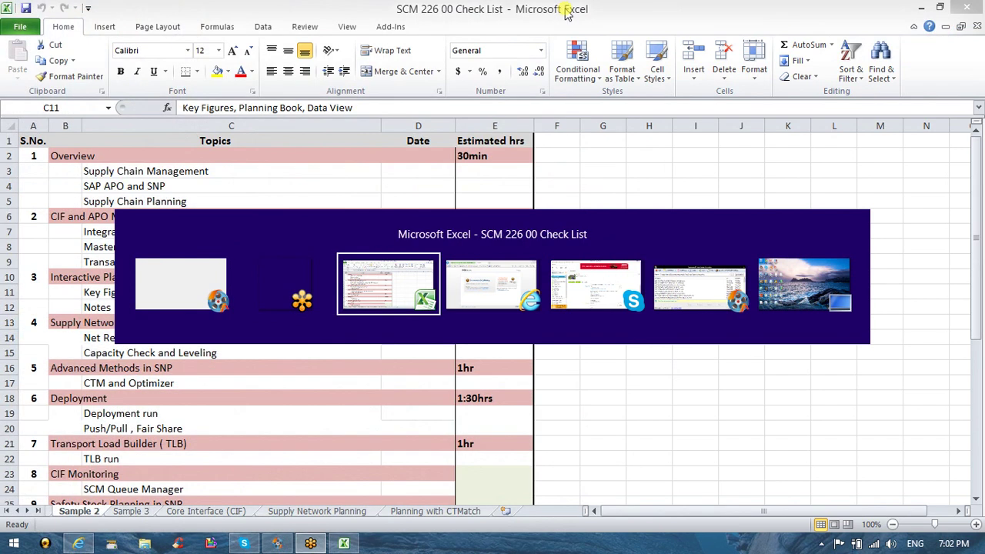
{"action": "key", "text": "alt+Tab"}
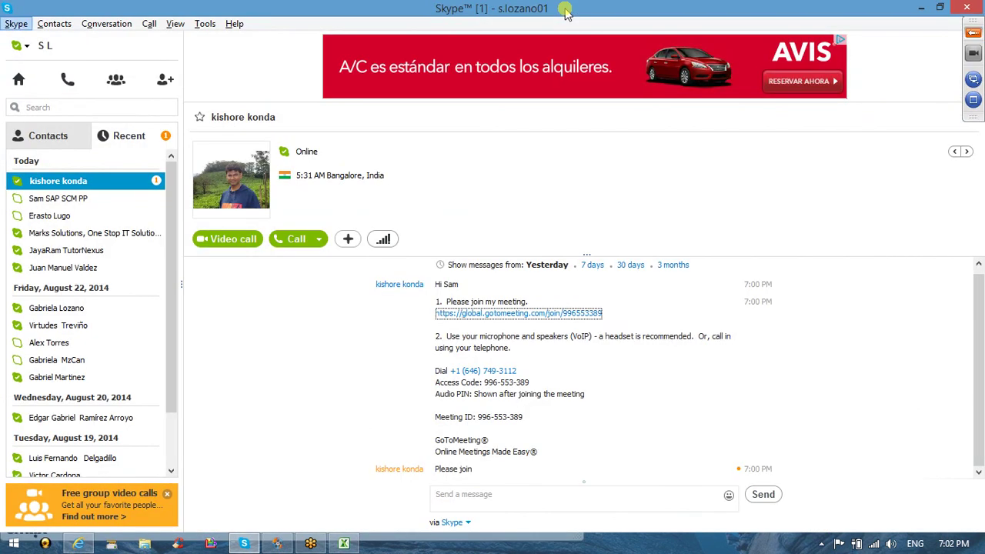
{"action": "key", "text": "alt"}
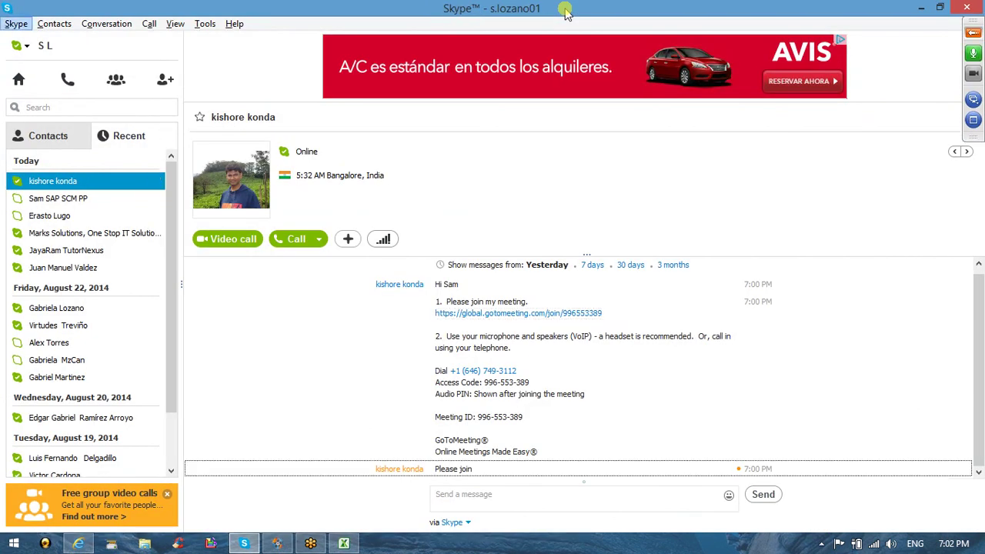
{"action": "key", "text": "Down"}
{"action": "key", "text": "Up"}
{"action": "key", "text": "Up"}
{"action": "key", "text": "Return"}
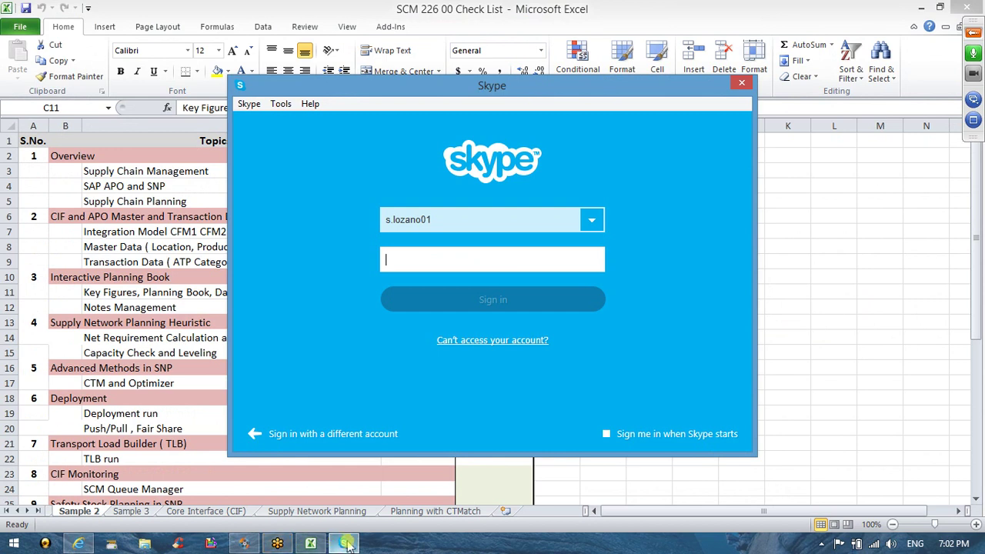
Quit Skype completely and confirm the exit.
{"action": "right_click", "coordinate": [346, 545]}
{"action": "left_click", "coordinate": [320, 443]}
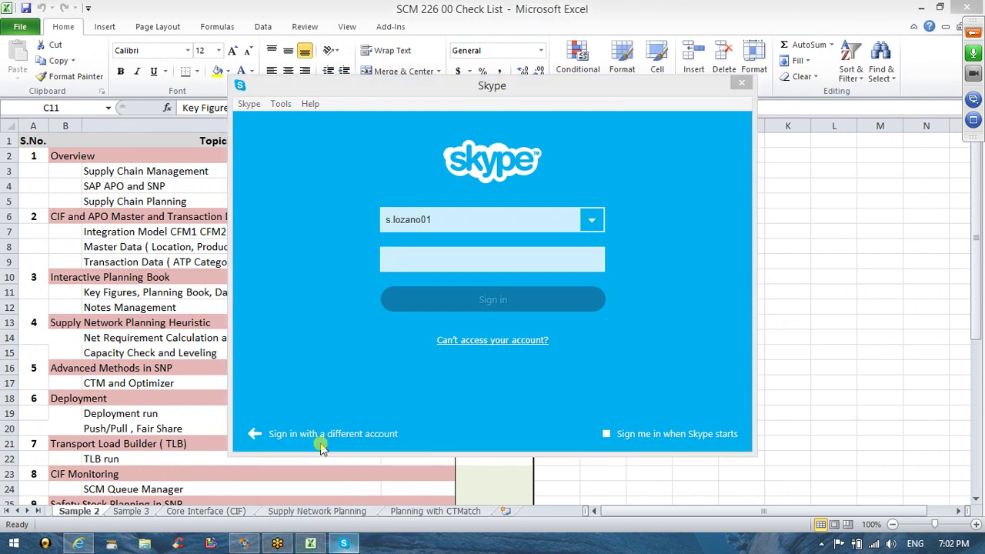
{"action": "left_click", "coordinate": [452, 299]}
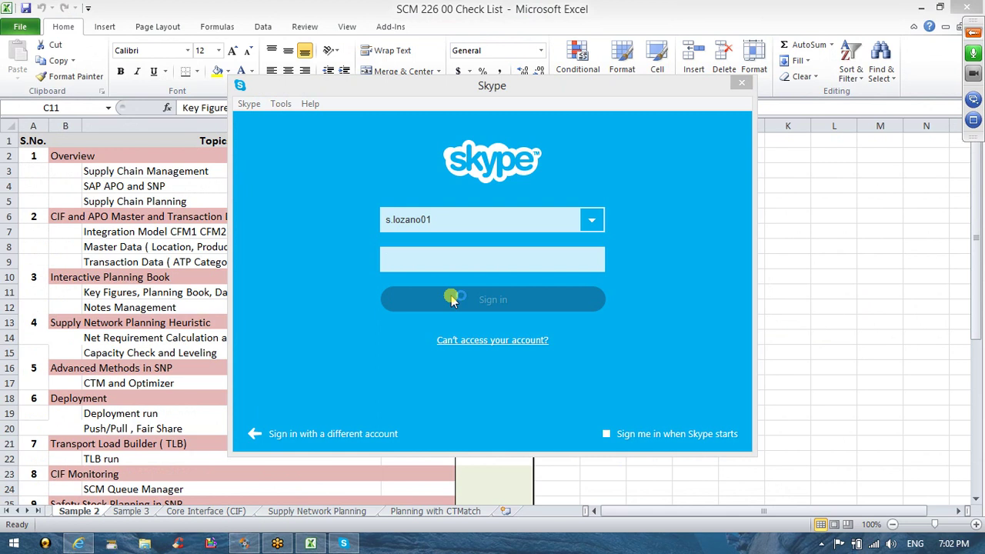
{"action": "left_click", "coordinate": [541, 331]}
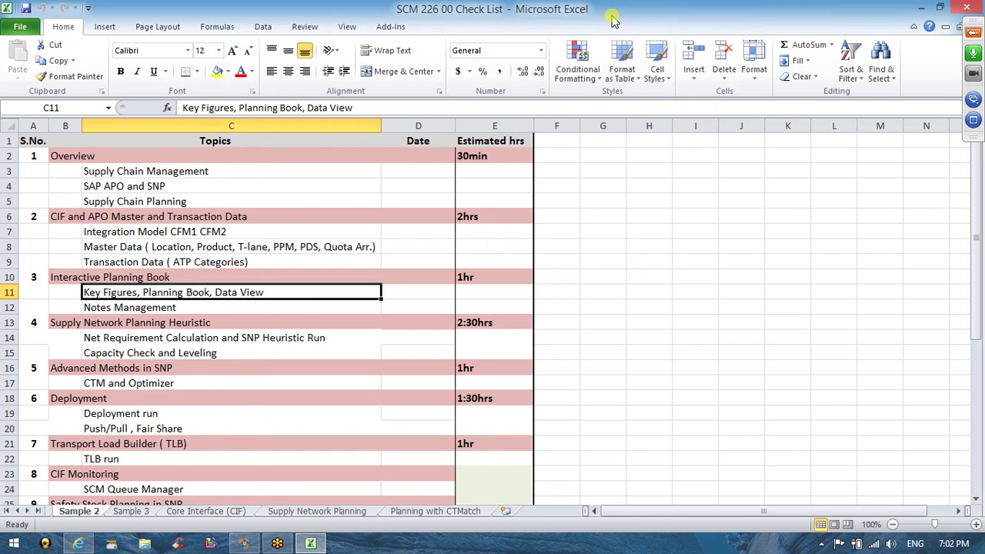
Switch to the browser and close the Citrix Online page.
{"action": "key", "text": "alt+Tab"}
{"action": "key", "text": "alt+Tab"}
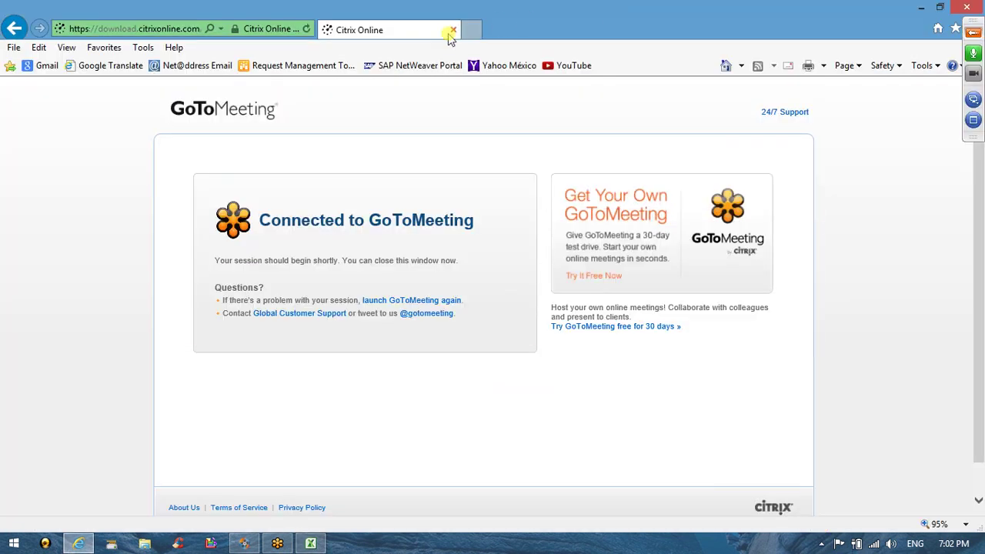
{"action": "left_click", "coordinate": [453, 31]}
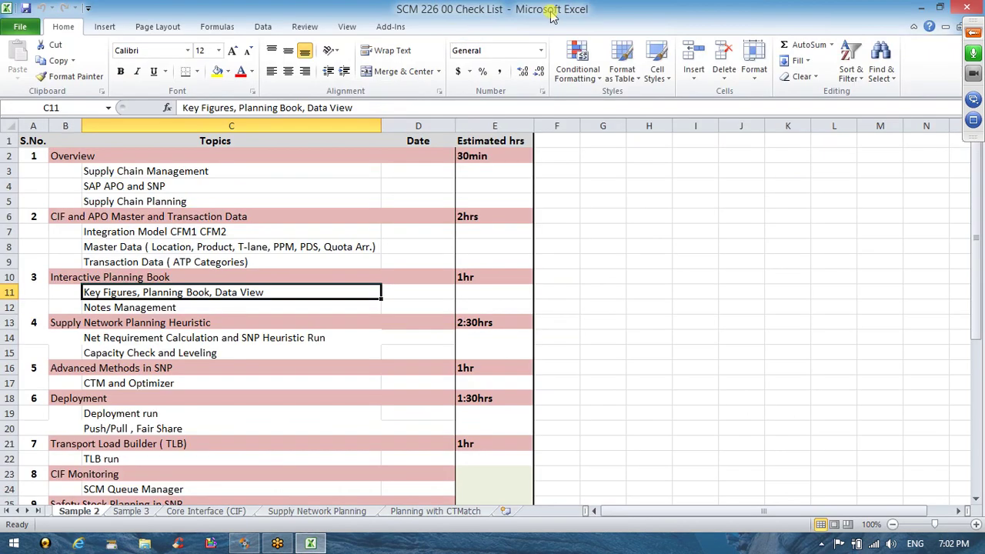
Switch to the GoToMeeting Viewer and show the presenter's shared SAP screen in full screen.
{"action": "key", "text": "alt+Tab"}
{"action": "key", "text": "alt+Tab"}
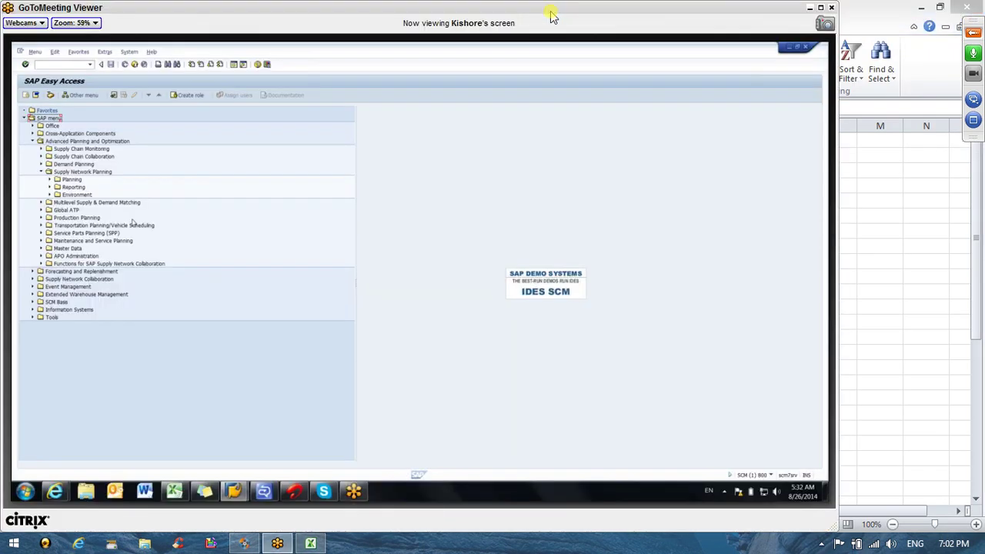
{"action": "left_click", "coordinate": [821, 7]}
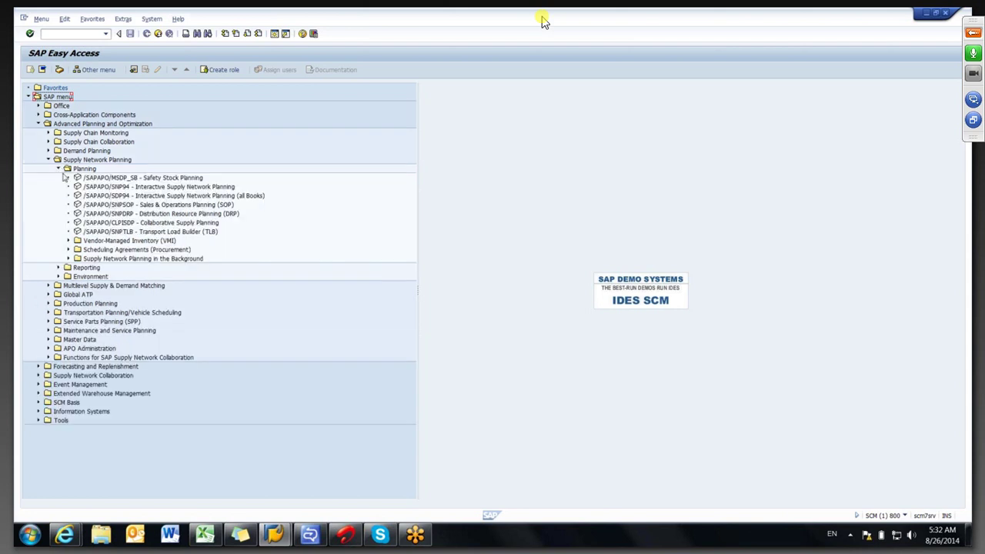
In Interactive Supply Network Planning (/SAPAPO/SNP94), load product 2320 at location CUST70 from the SM_TEST1 selection profile.
{"action": "double_click", "coordinate": [191, 187]}
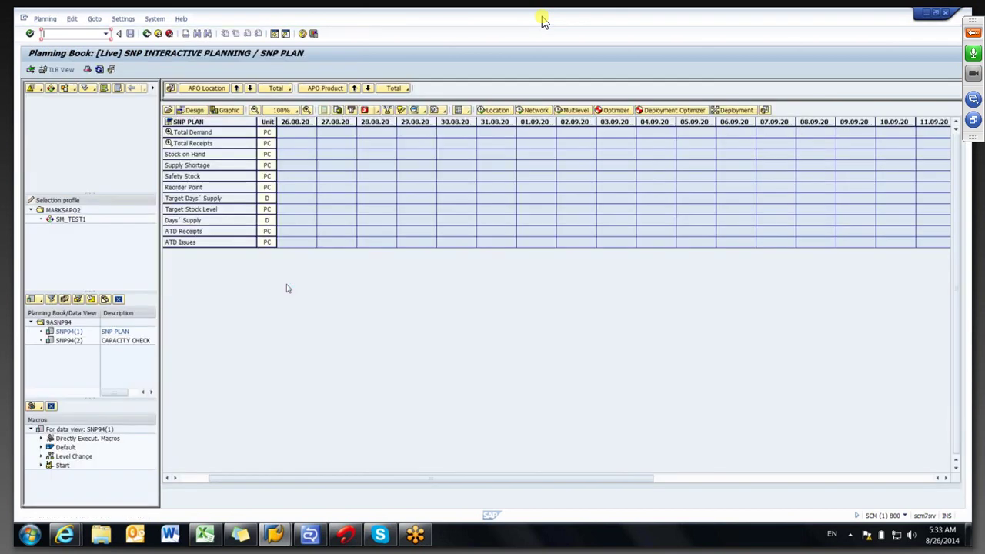
{"action": "left_click", "coordinate": [63, 221]}
{"action": "double_click", "coordinate": [63, 220]}
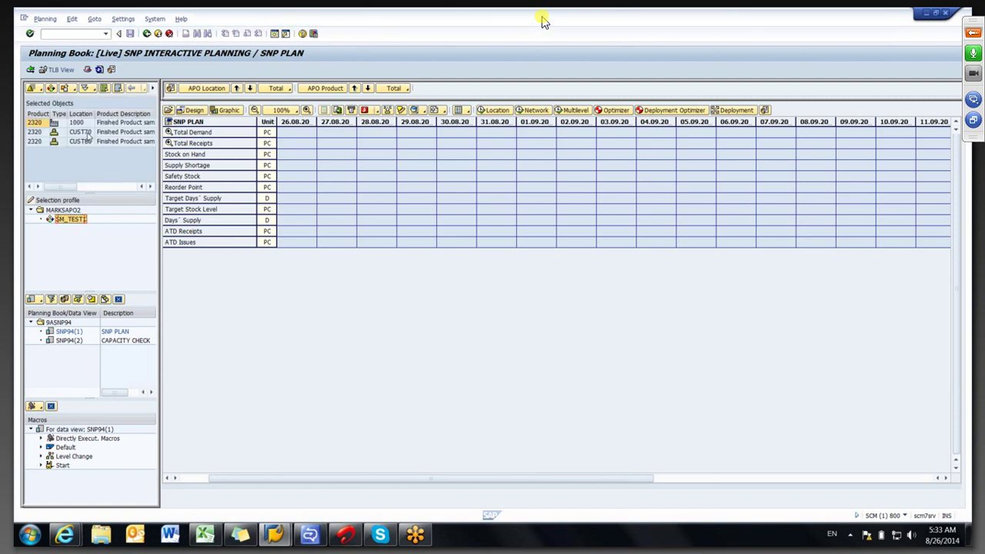
{"action": "double_click", "coordinate": [82, 132]}
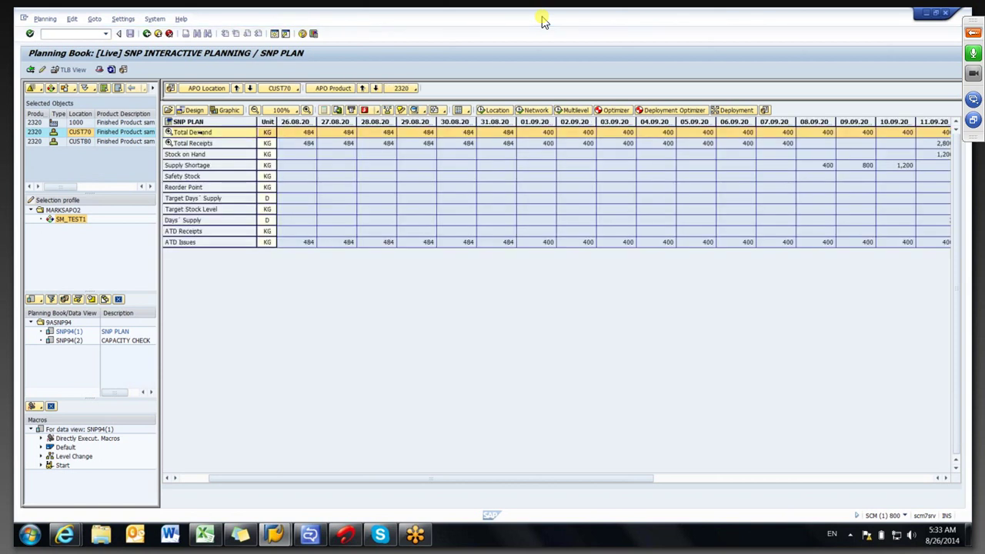
Expand the Total Demand and Total Receipts rows and examine the planned distribution receipts from 26.08 to 31.08.
{"action": "double_click", "coordinate": [198, 133]}
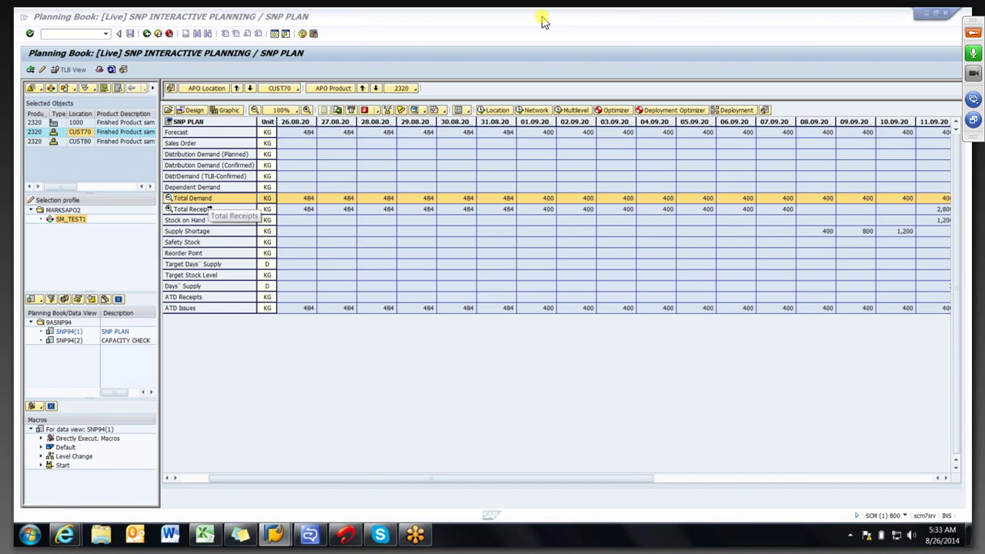
{"action": "left_click", "coordinate": [192, 209]}
{"action": "double_click", "coordinate": [193, 209]}
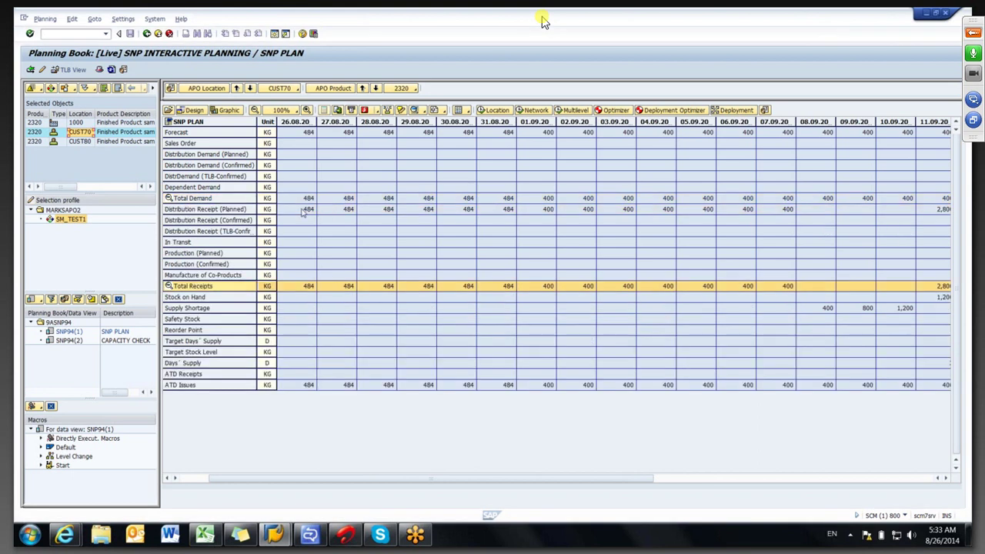
{"action": "left_click_drag", "start_coordinate": [304, 213], "coordinate": [510, 215]}
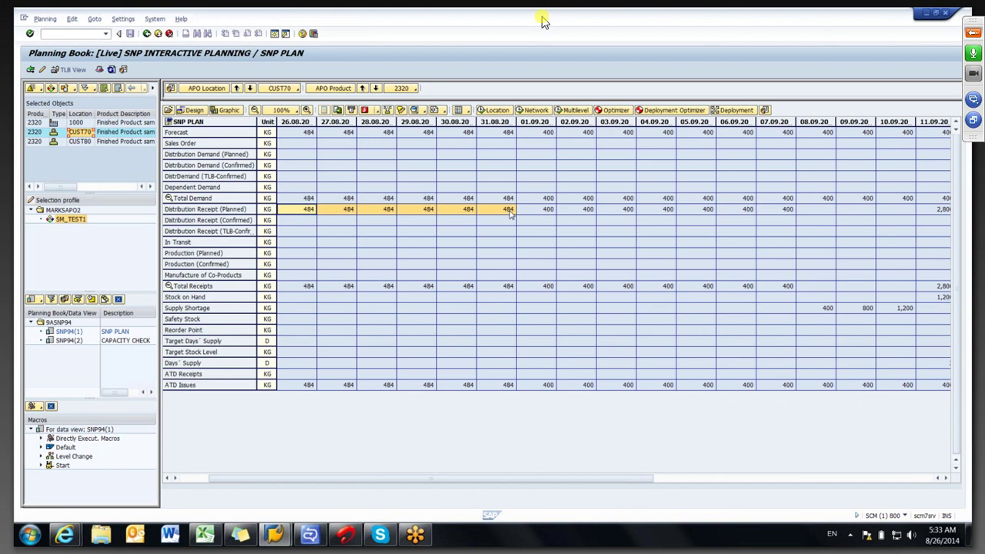
{"action": "left_click", "coordinate": [458, 241]}
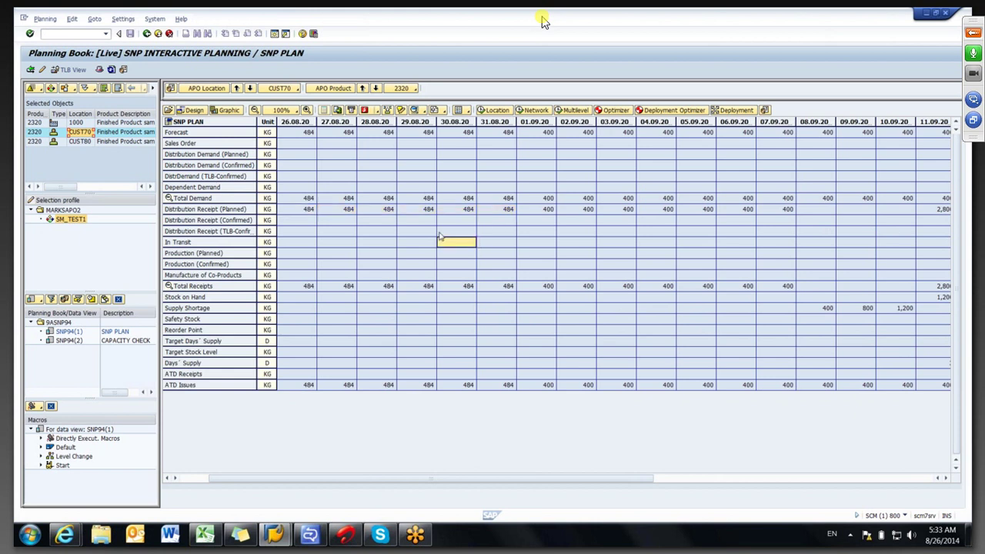
Open a new session with the Product Master and display product 2320 for location CUST70.
{"action": "left_click", "coordinate": [275, 34]}
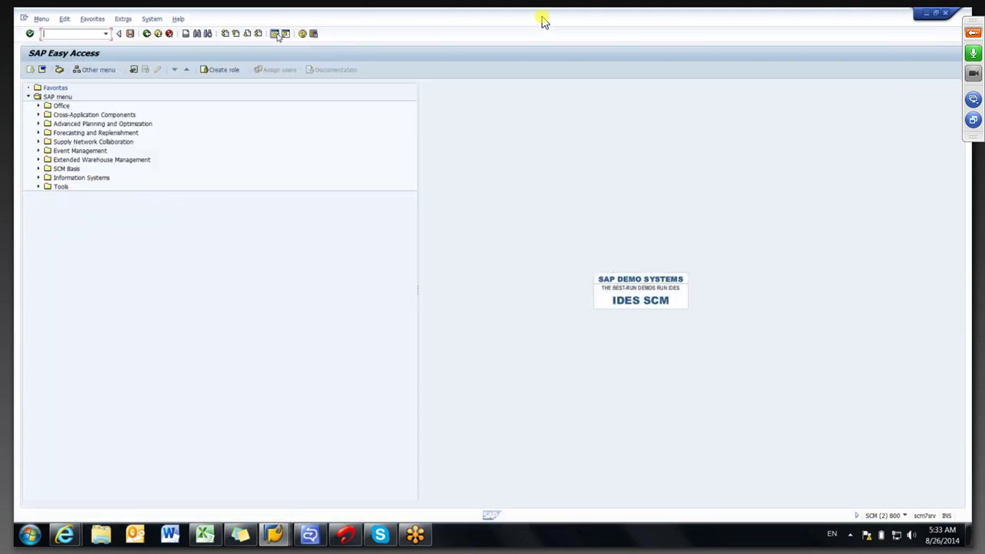
{"action": "left_click", "coordinate": [105, 33]}
{"action": "left_click", "coordinate": [77, 51]}
{"action": "key", "text": "Return"}
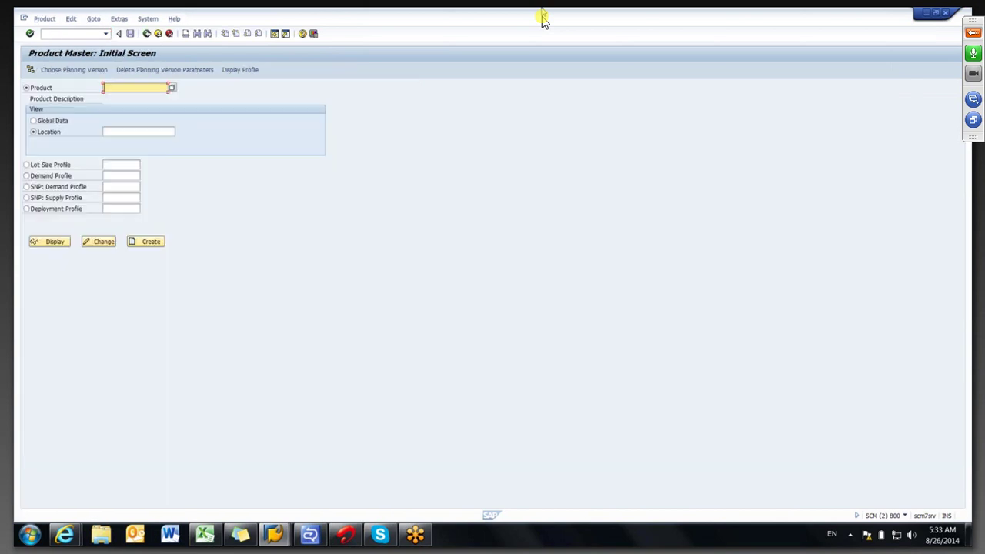
{"action": "key", "text": "alt+Tab"}
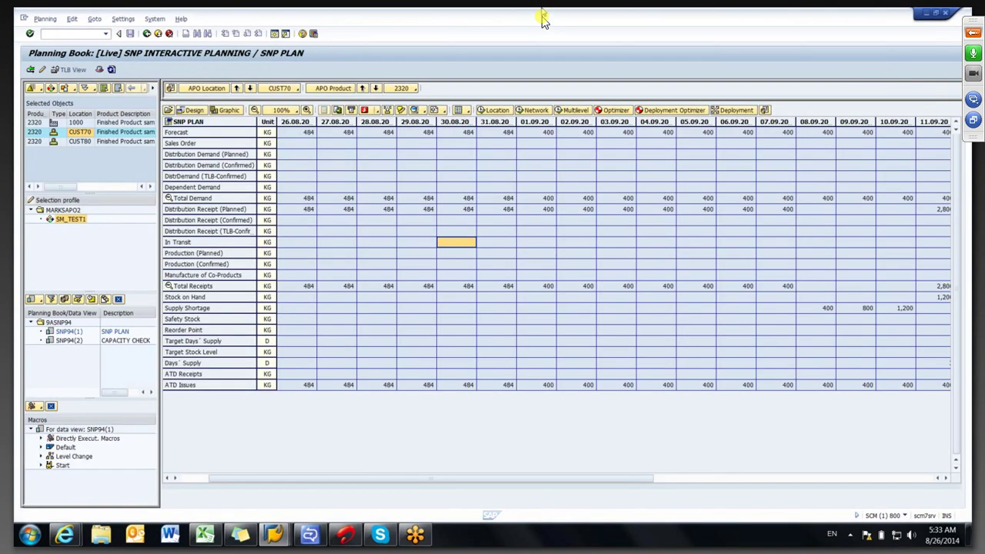
{"action": "key", "text": "alt+Tab"}
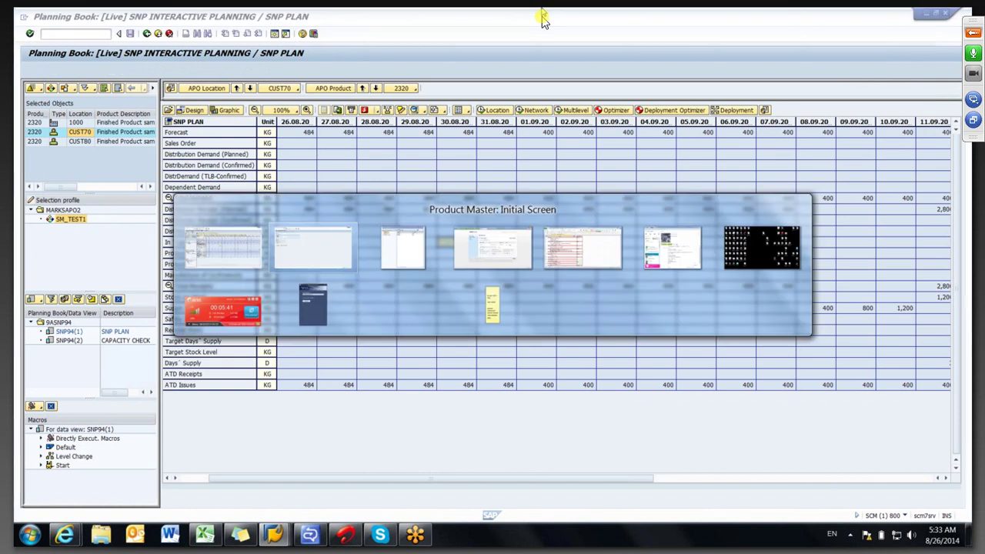
{"action": "type", "text": "cu"}
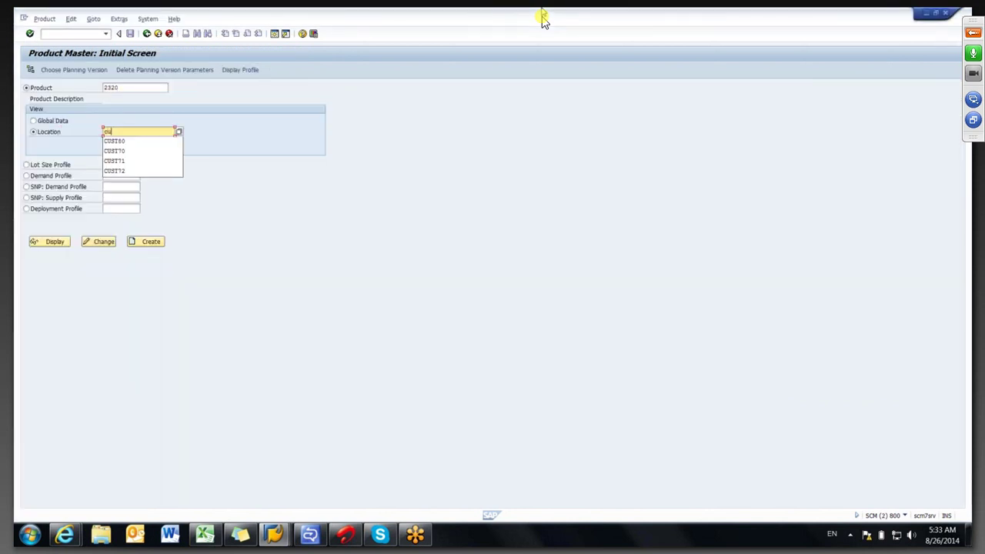
{"action": "left_click", "coordinate": [133, 151]}
{"action": "left_click", "coordinate": [57, 242]}
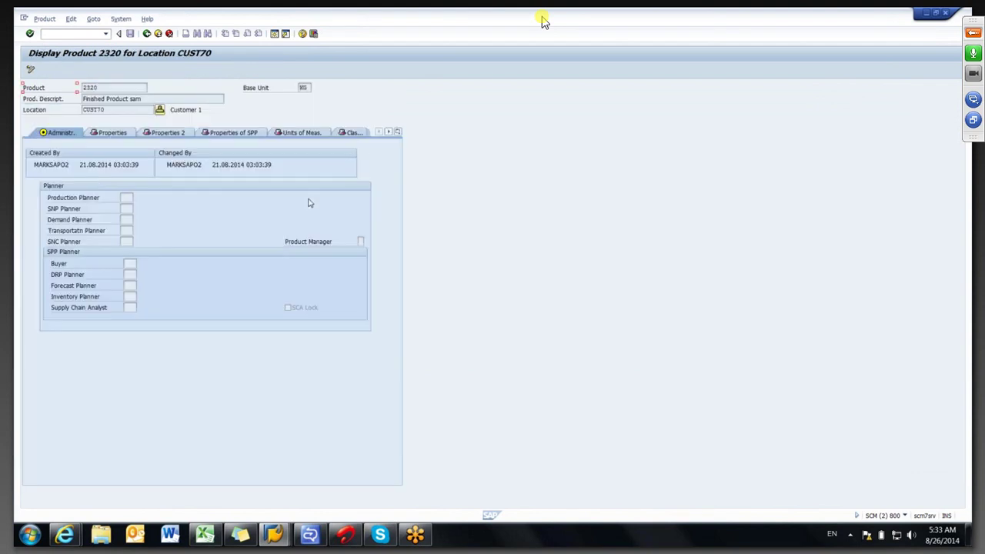
Check the SNP 2 and Procurement data of product 2320 at CUST70, including the procurement type.
{"action": "left_click", "coordinate": [399, 135]}
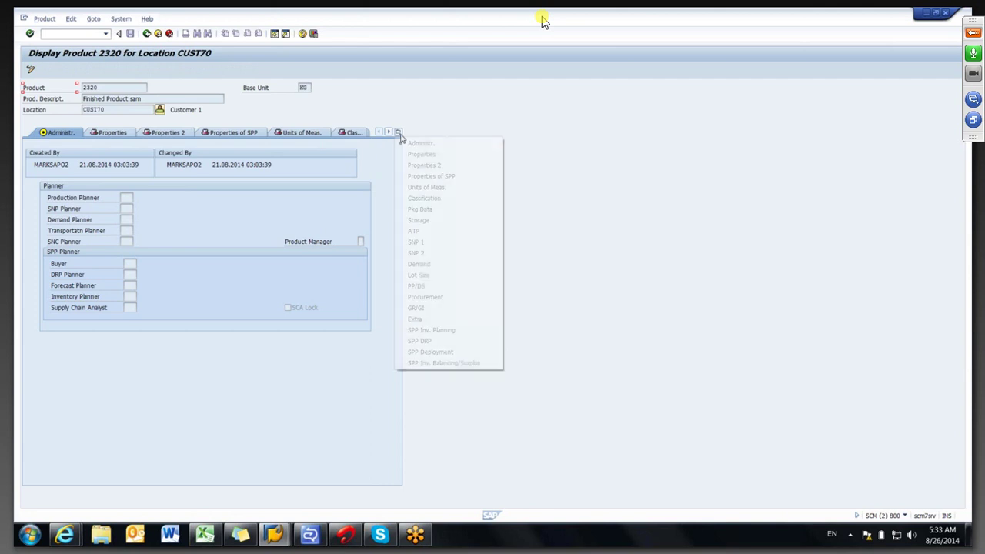
{"action": "left_click", "coordinate": [421, 255]}
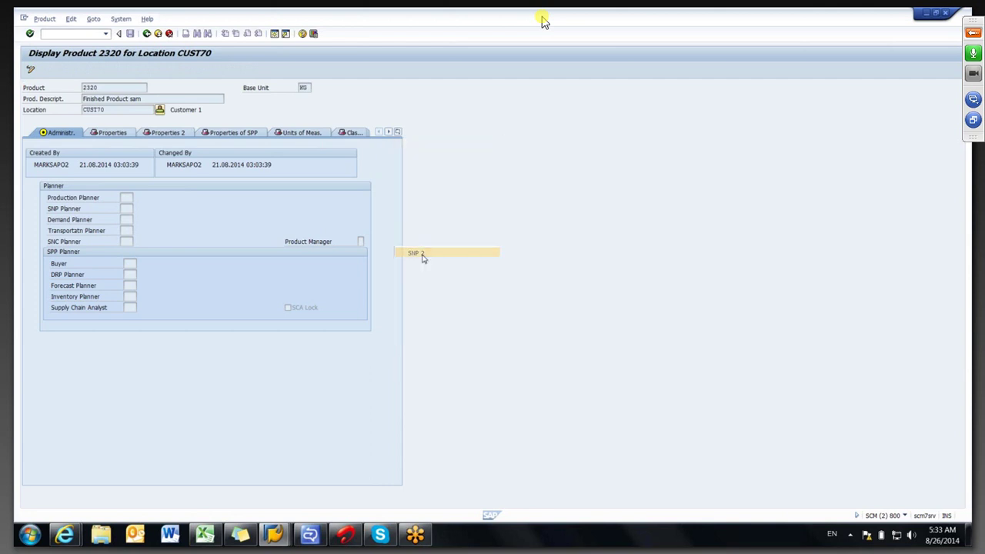
{"action": "left_click", "coordinate": [399, 132]}
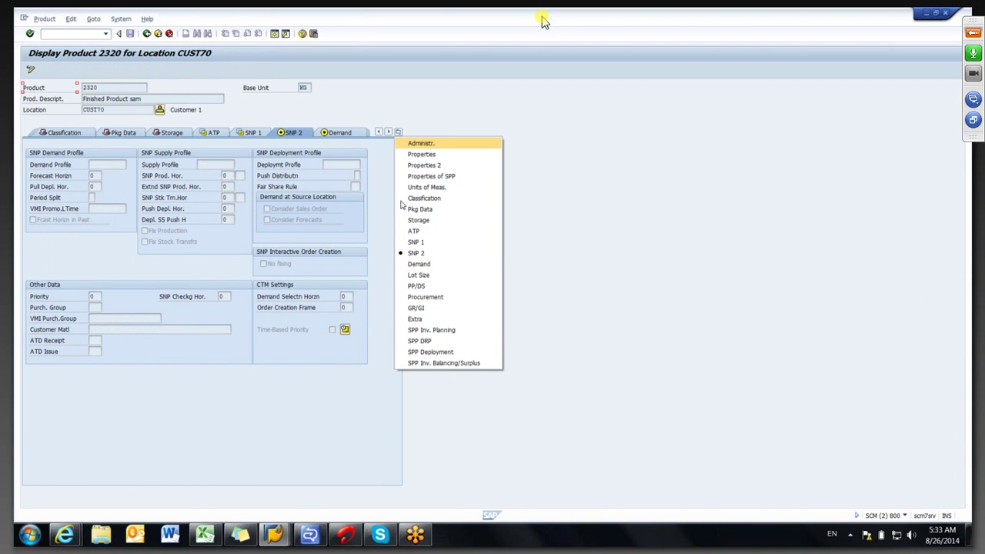
{"action": "left_click", "coordinate": [425, 297]}
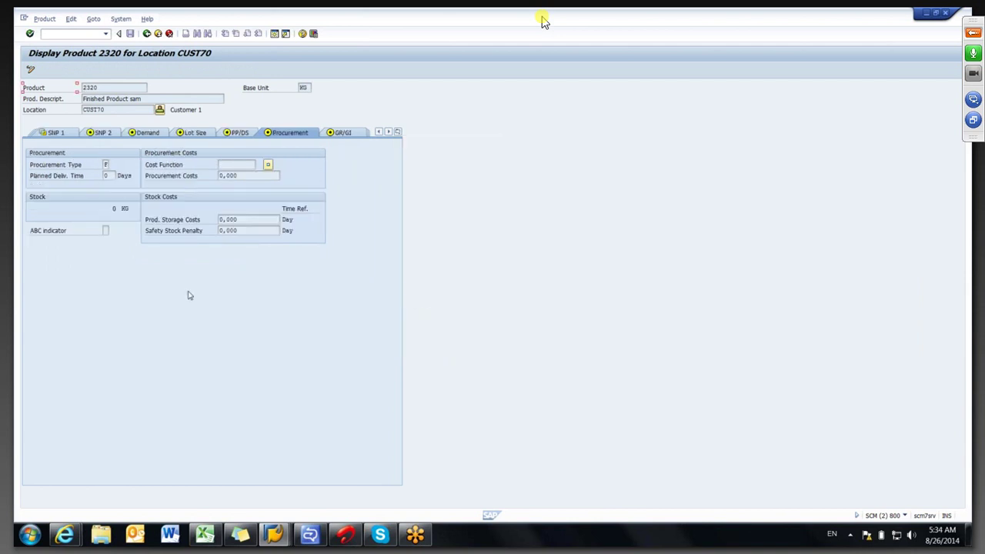
Return to the planning book and inspect the order details and source location of CUST70's planned distribution receipt on 29.08.
{"action": "key", "text": "alt+Tab"}
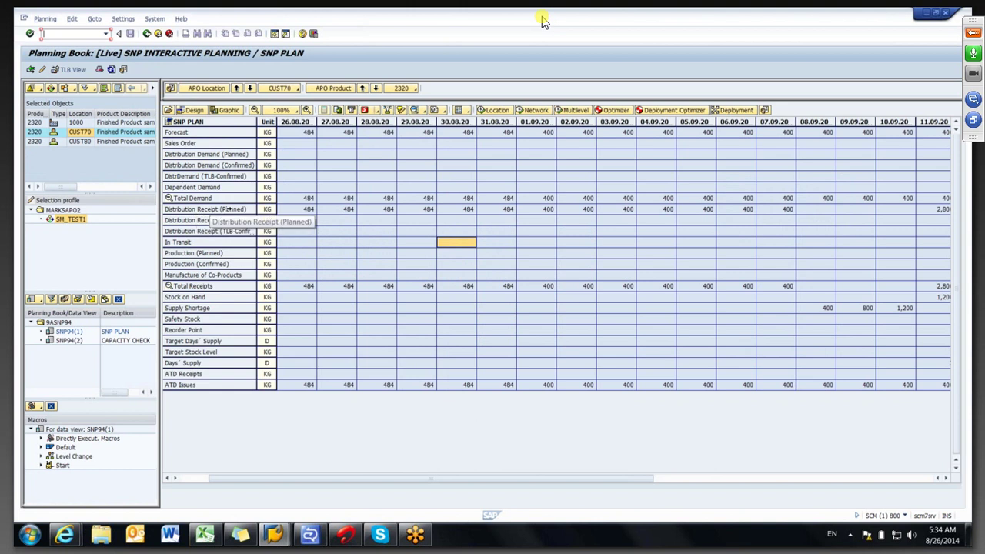
{"action": "left_click", "coordinate": [416, 209]}
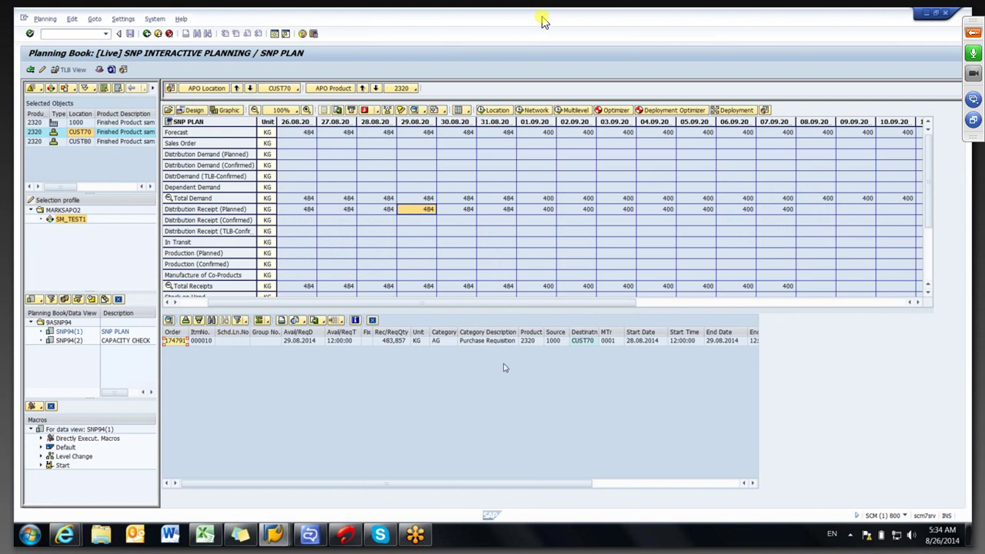
{"action": "left_click", "coordinate": [558, 343]}
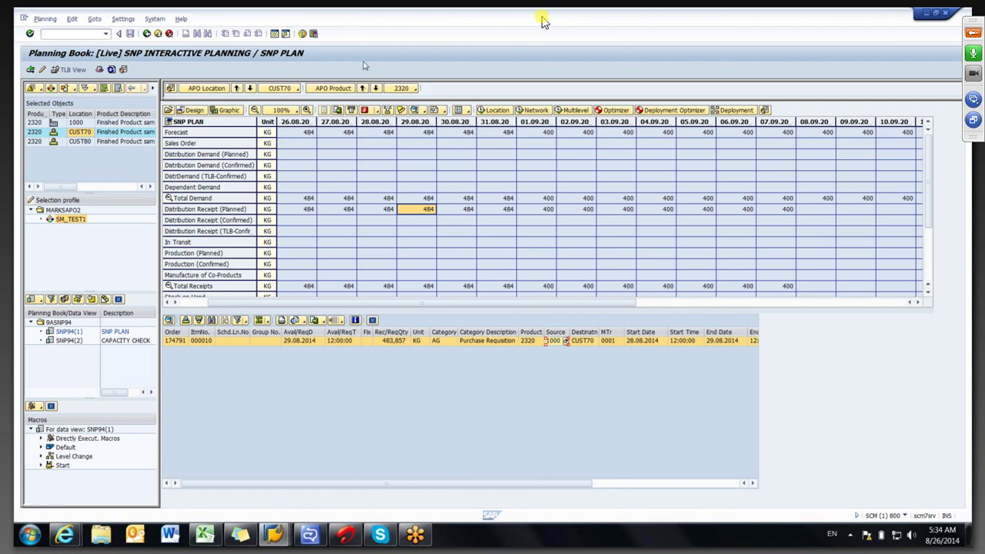
Open another session and start Interactive Supply Network Planning (/SAPAPO/SNP94) from the Supply Network Planning folder.
{"action": "left_click", "coordinate": [275, 34]}
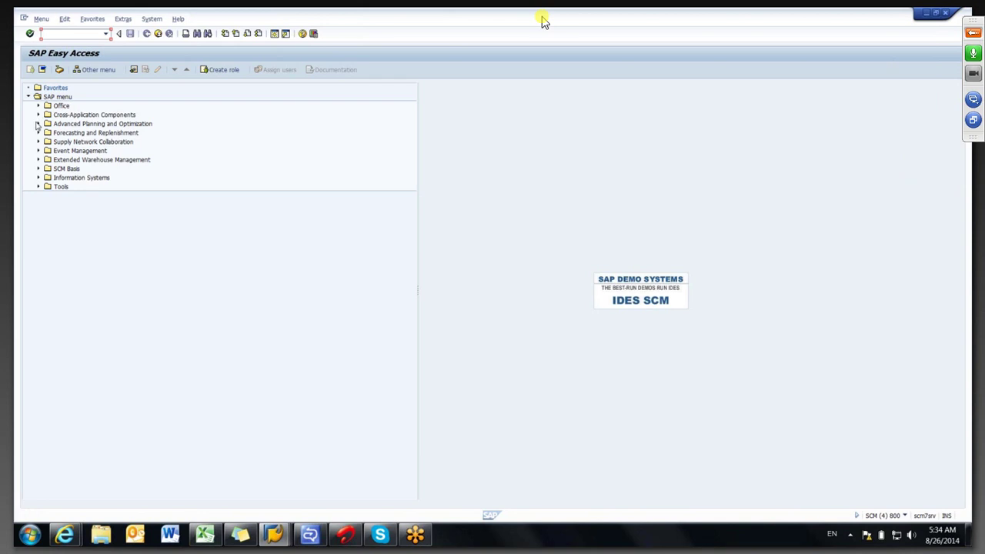
{"action": "left_click", "coordinate": [38, 125]}
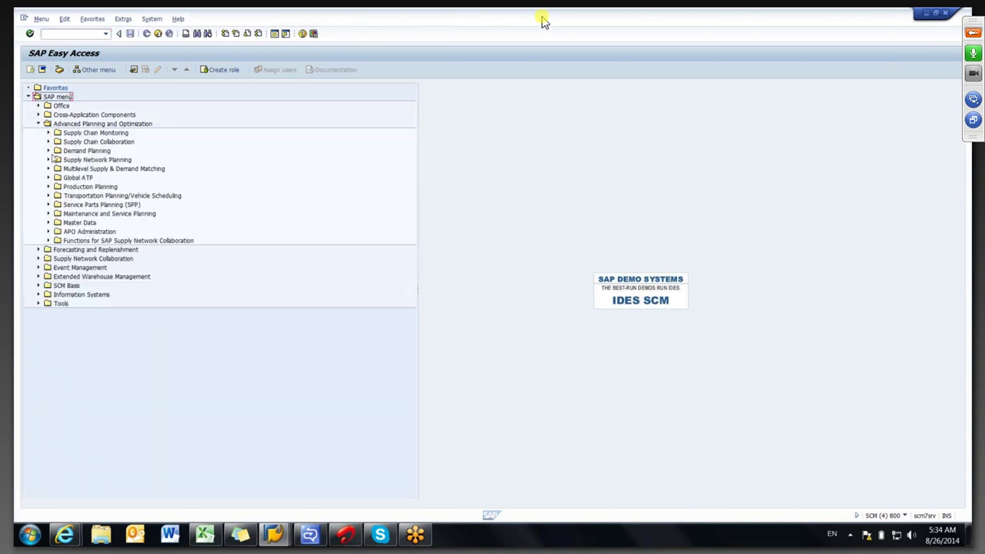
{"action": "left_click", "coordinate": [49, 160]}
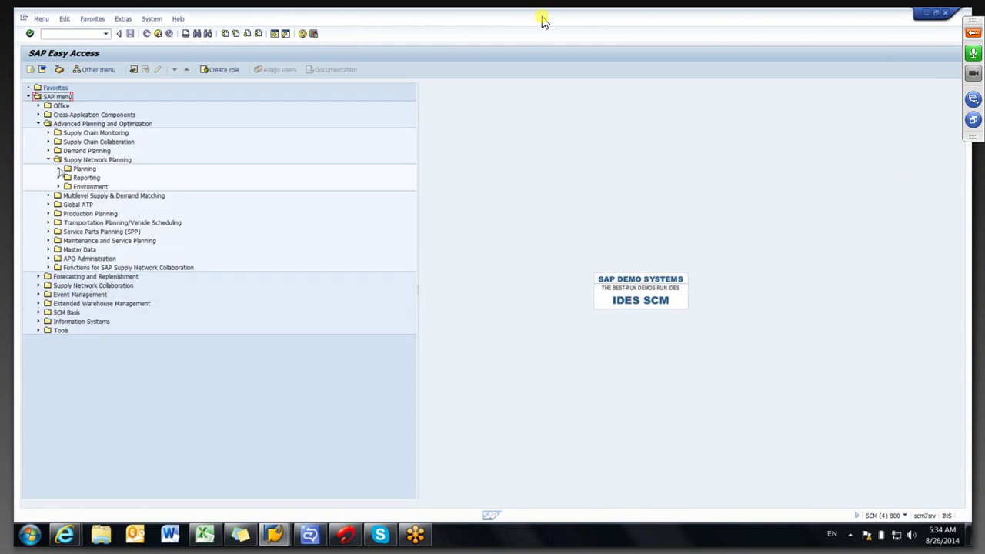
{"action": "left_click", "coordinate": [58, 169]}
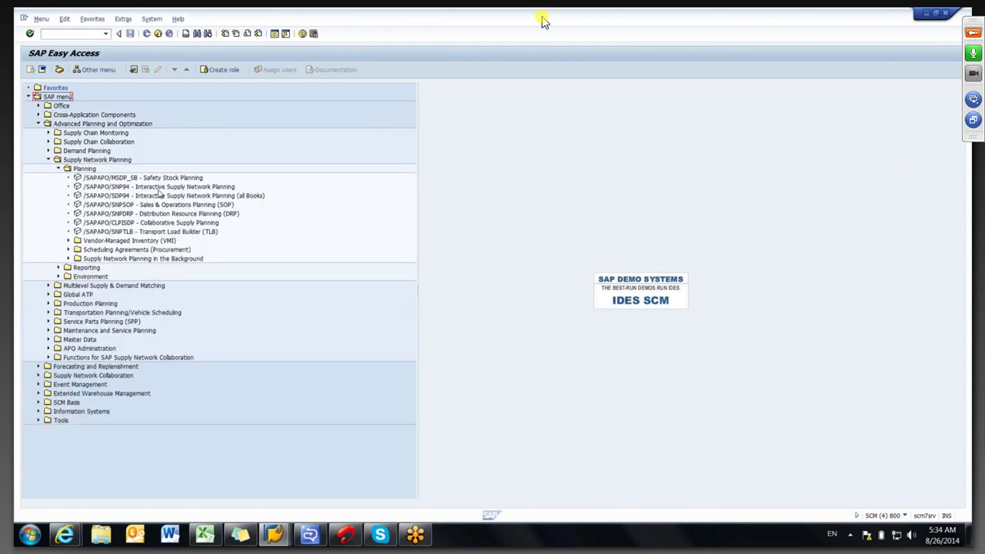
{"action": "double_click", "coordinate": [159, 188]}
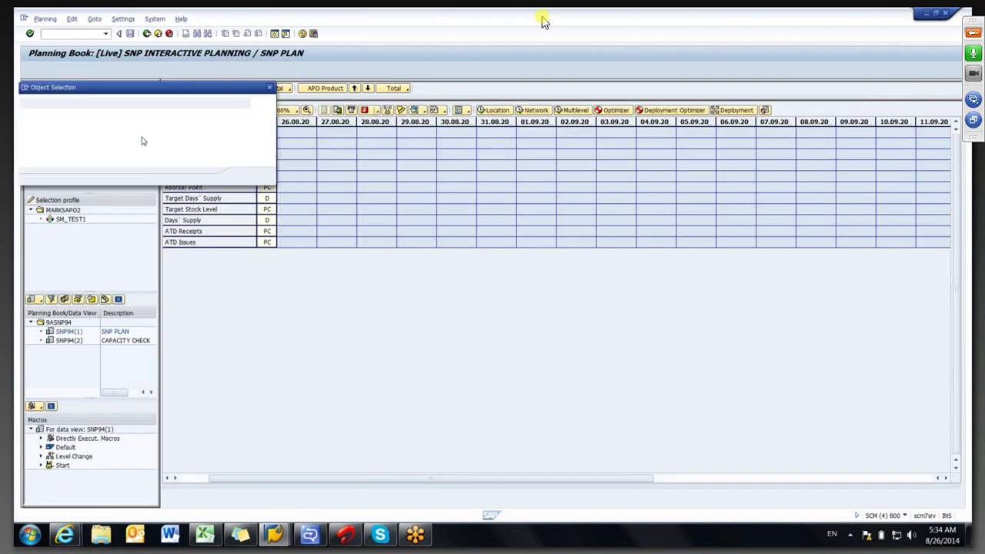
Select the APO Location Product objects in planning version 000 with APO Product 2320.
{"action": "left_click", "coordinate": [231, 124]}
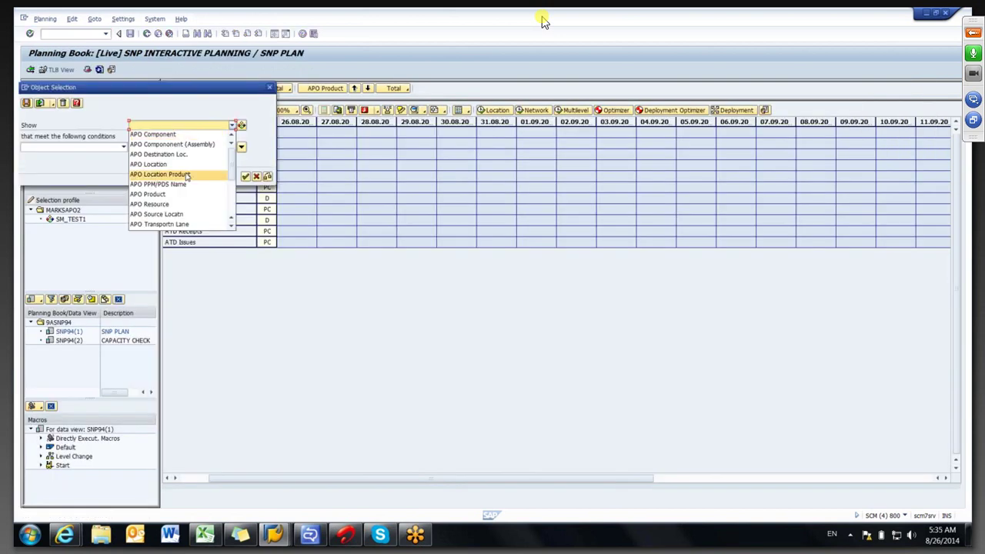
{"action": "left_click", "coordinate": [162, 171]}
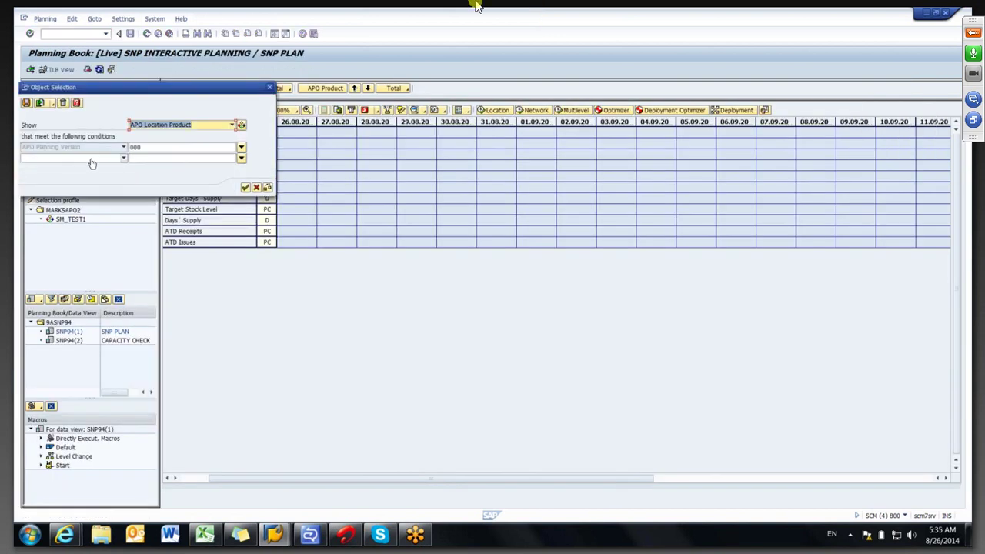
{"action": "left_click", "coordinate": [90, 159]}
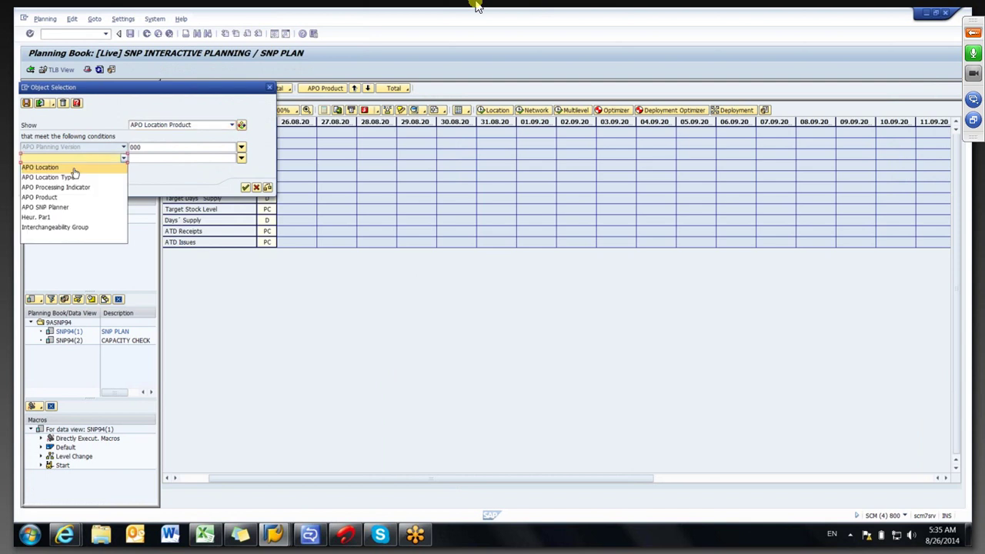
{"action": "left_click", "coordinate": [74, 169]}
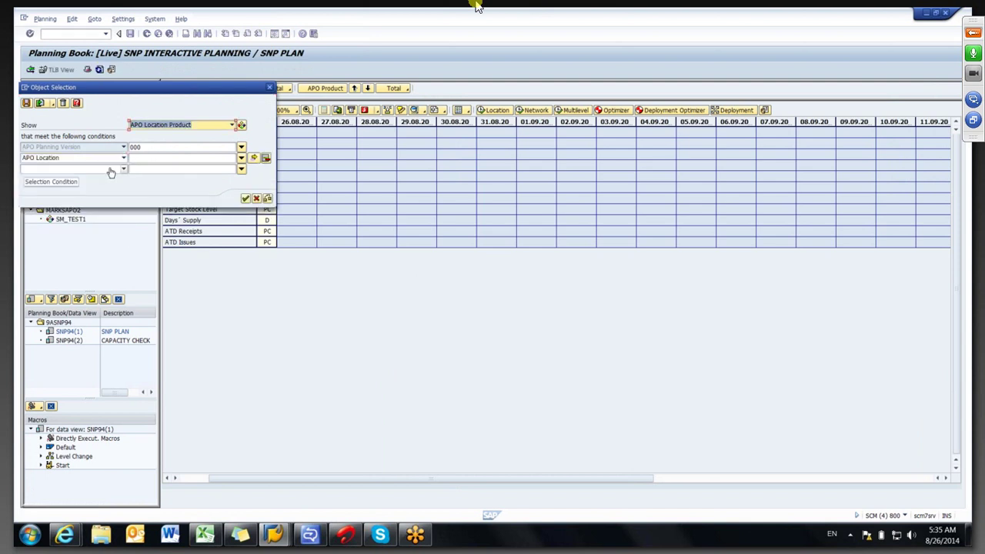
{"action": "left_click", "coordinate": [123, 158]}
{"action": "left_click", "coordinate": [54, 199]}
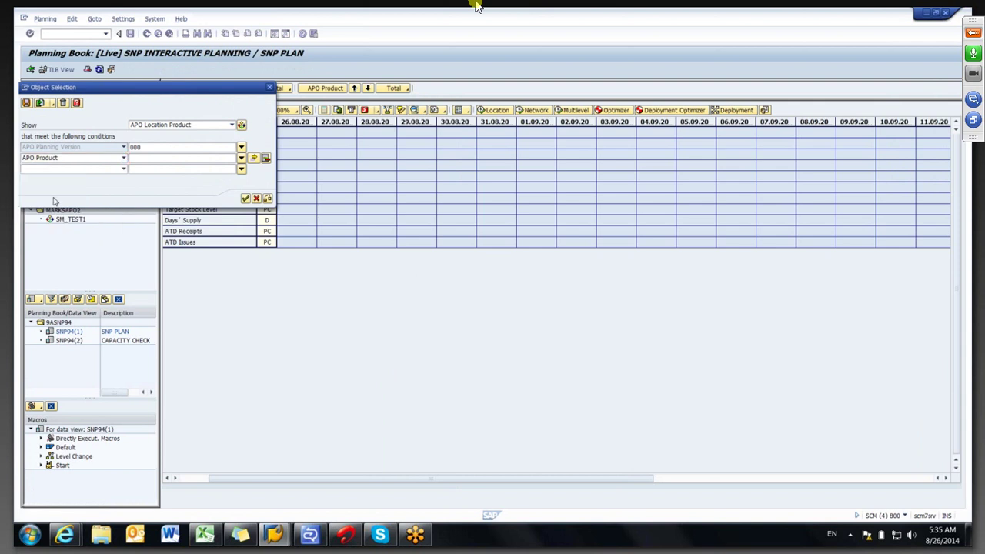
{"action": "left_click", "coordinate": [136, 158]}
{"action": "type", "text": "23"}
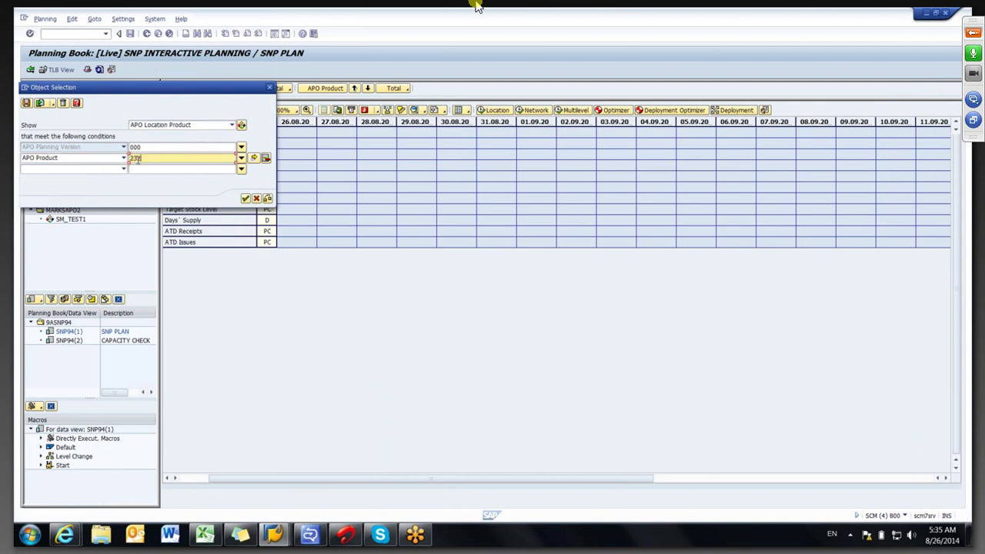
{"action": "type", "text": "20"}
{"action": "left_click", "coordinate": [244, 199]}
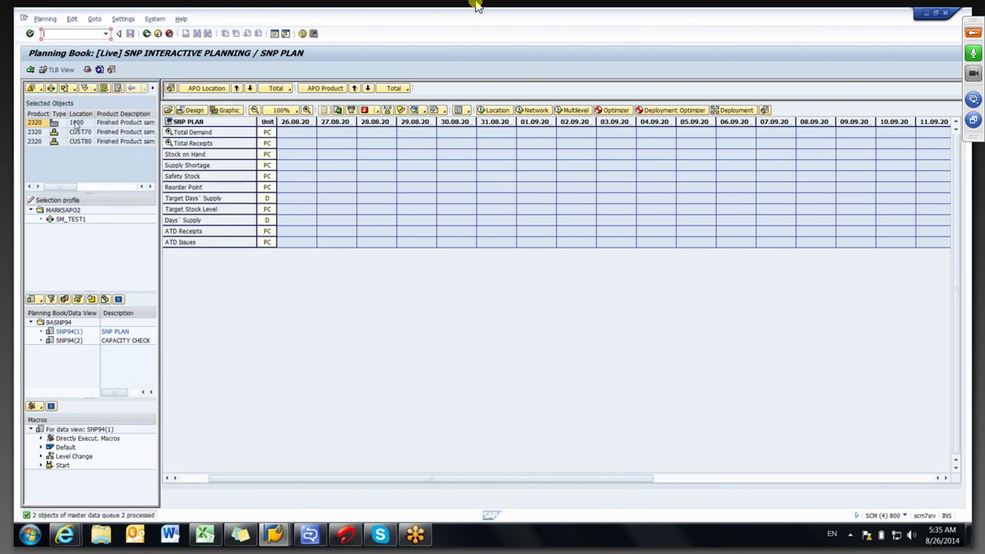
Load product 2320 at location 1000, expand Total Demand and Total Receipts, and examine planned production from 26.08 to 06.09.
{"action": "double_click", "coordinate": [77, 124]}
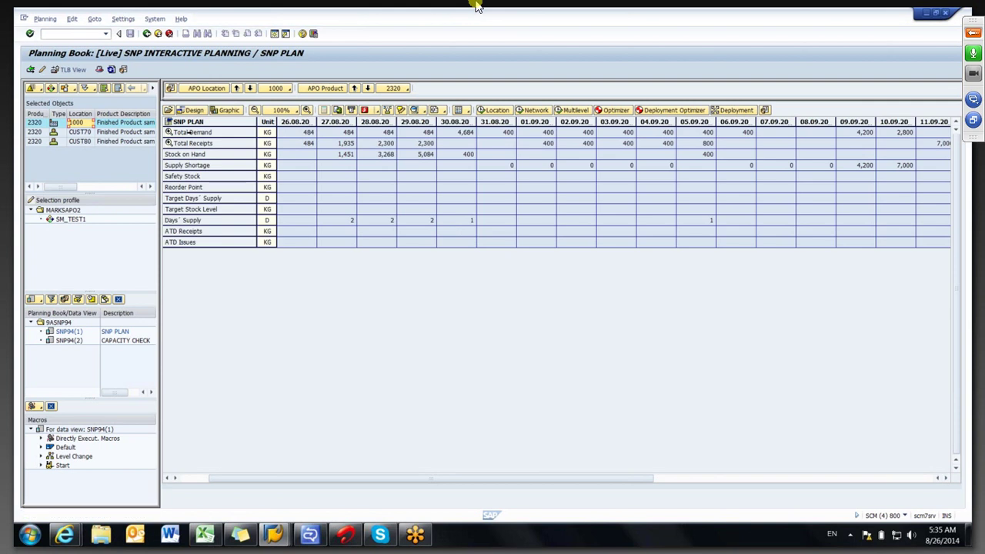
{"action": "double_click", "coordinate": [189, 132]}
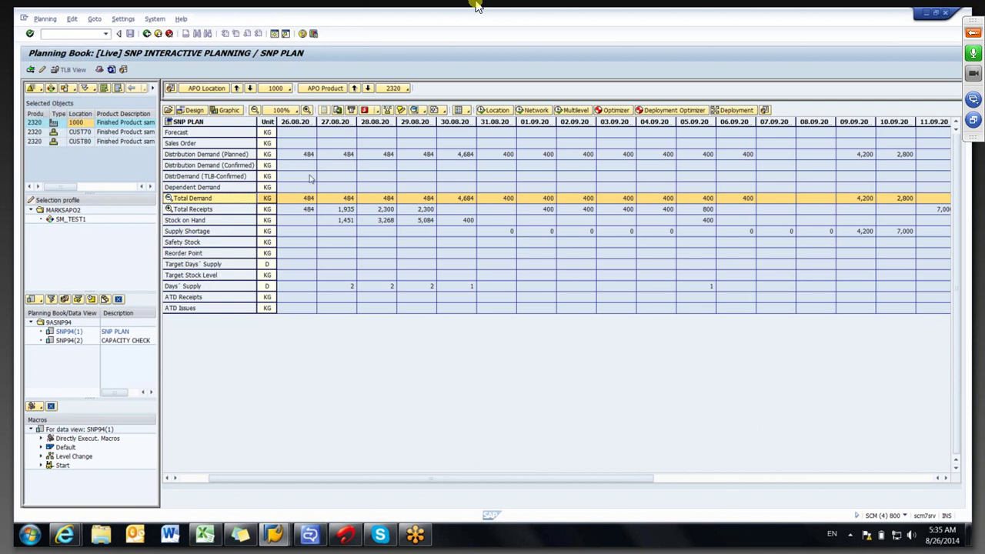
{"action": "double_click", "coordinate": [203, 208]}
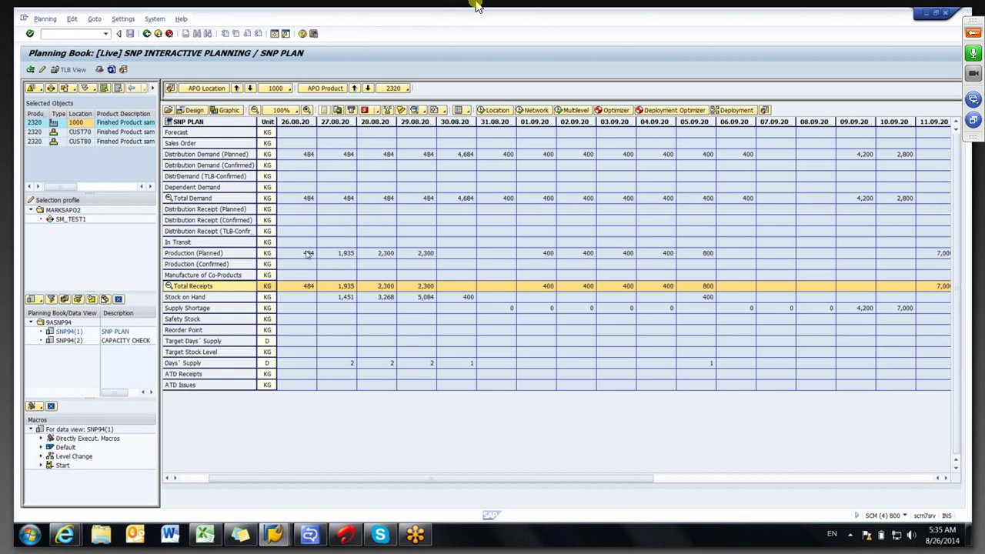
{"action": "left_click_drag", "start_coordinate": [297, 253], "coordinate": [726, 263]}
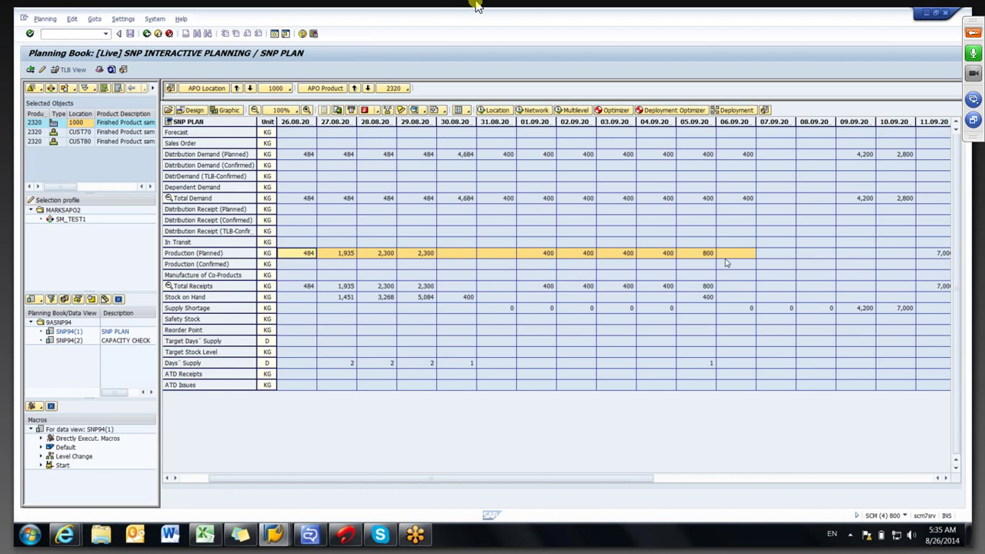
Inspect the category description and source of supply of the planned production on 01.09, and close the order details.
{"action": "left_click", "coordinate": [537, 254]}
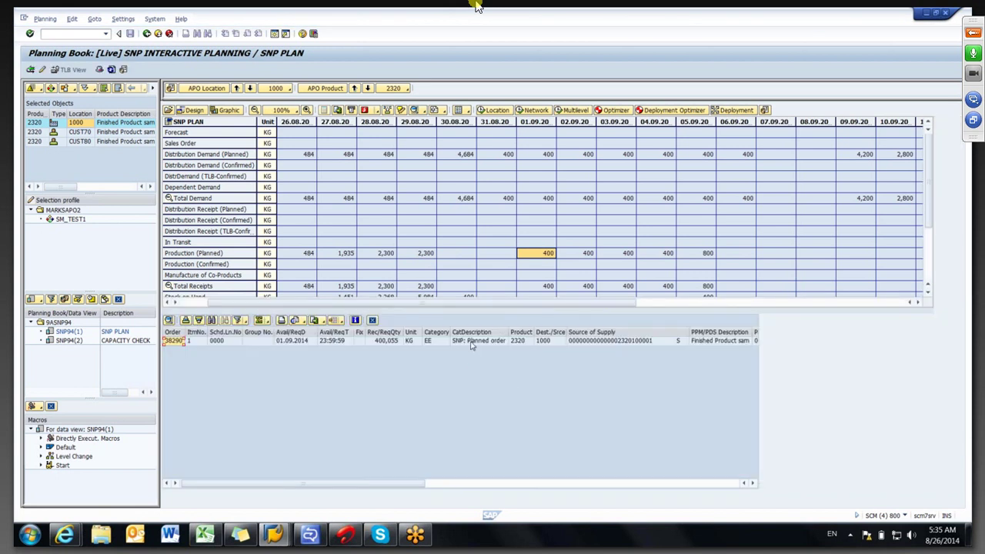
{"action": "left_click", "coordinate": [471, 343]}
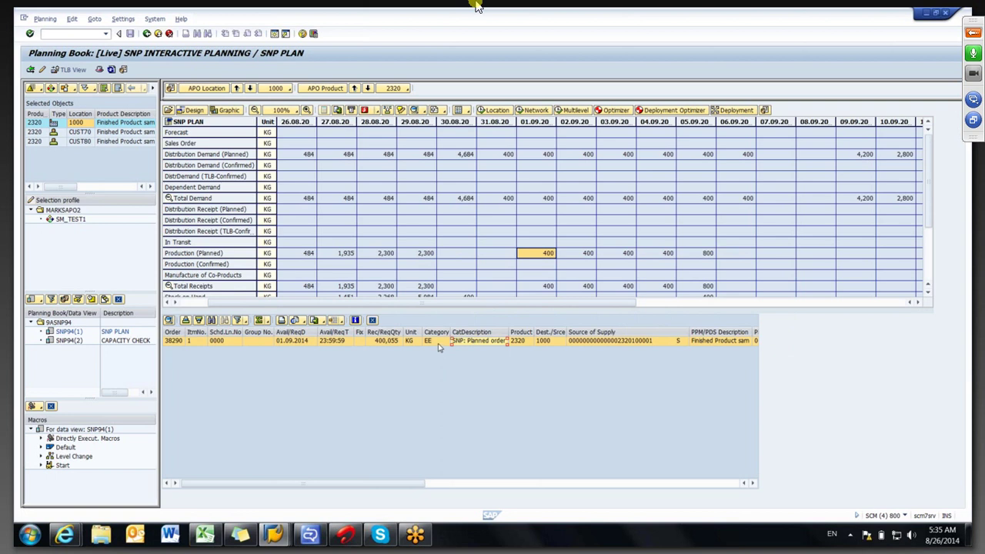
{"action": "left_click", "coordinate": [447, 405]}
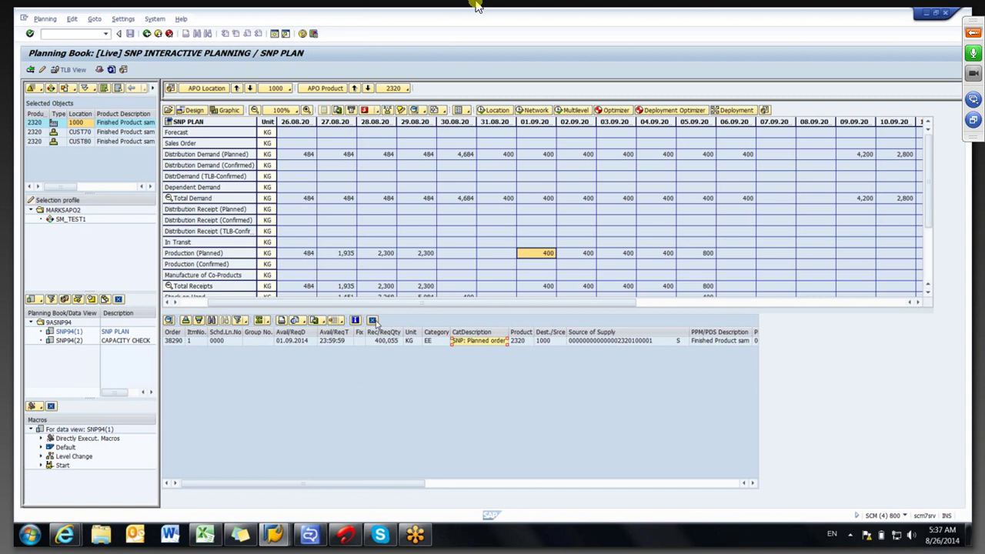
{"action": "left_click", "coordinate": [624, 343]}
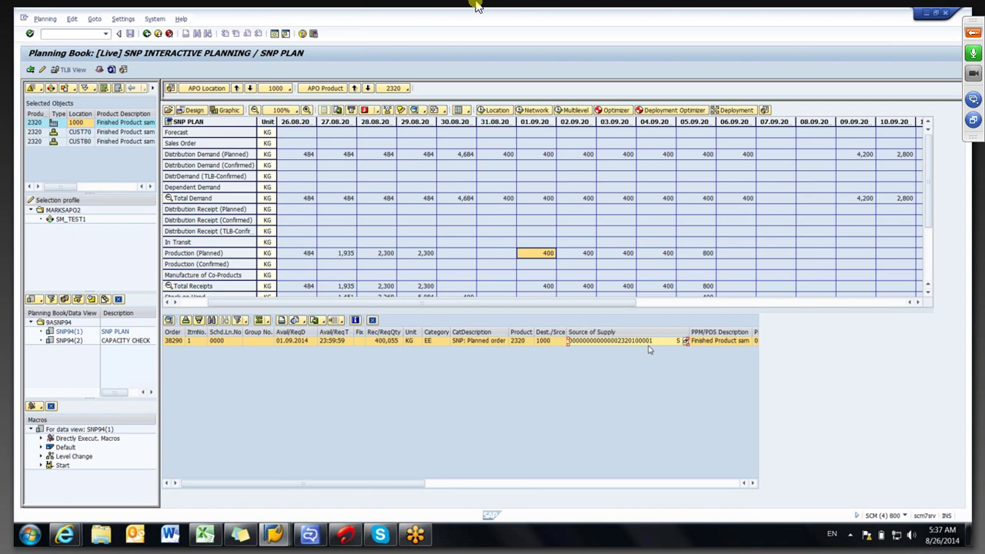
{"action": "left_click", "coordinate": [554, 395]}
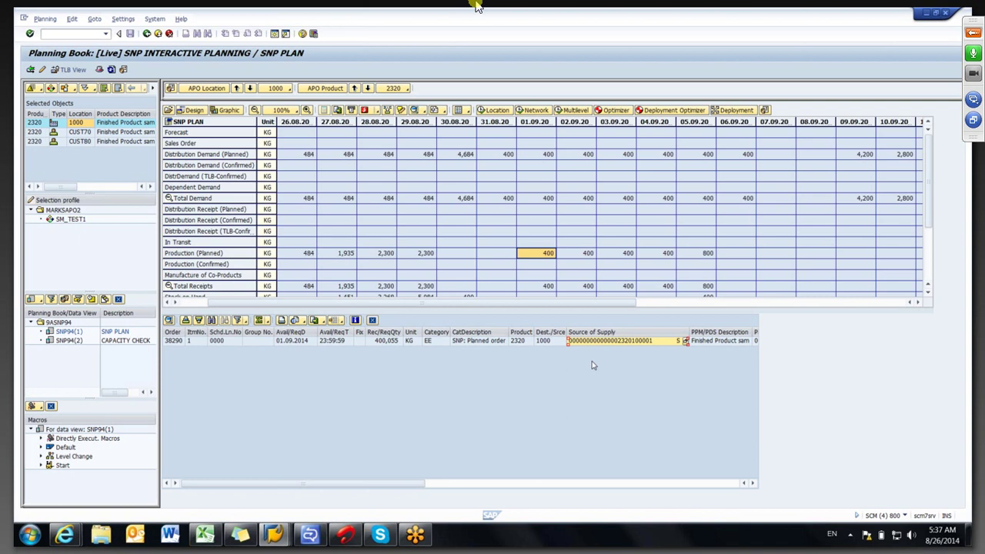
{"action": "left_click", "coordinate": [374, 322]}
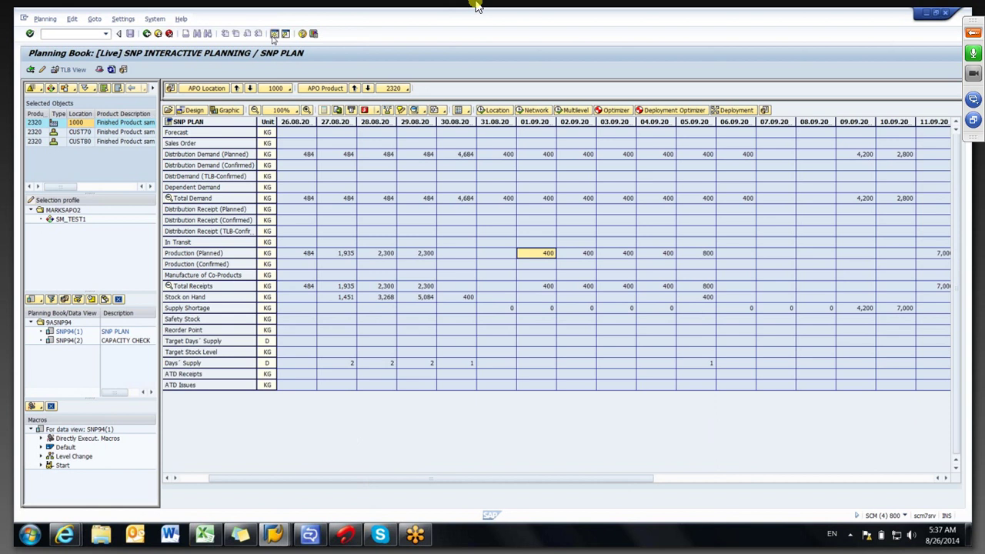
Switch to the product master session and open product 2320 at location 1000 for changing.
{"action": "left_click", "coordinate": [274, 534]}
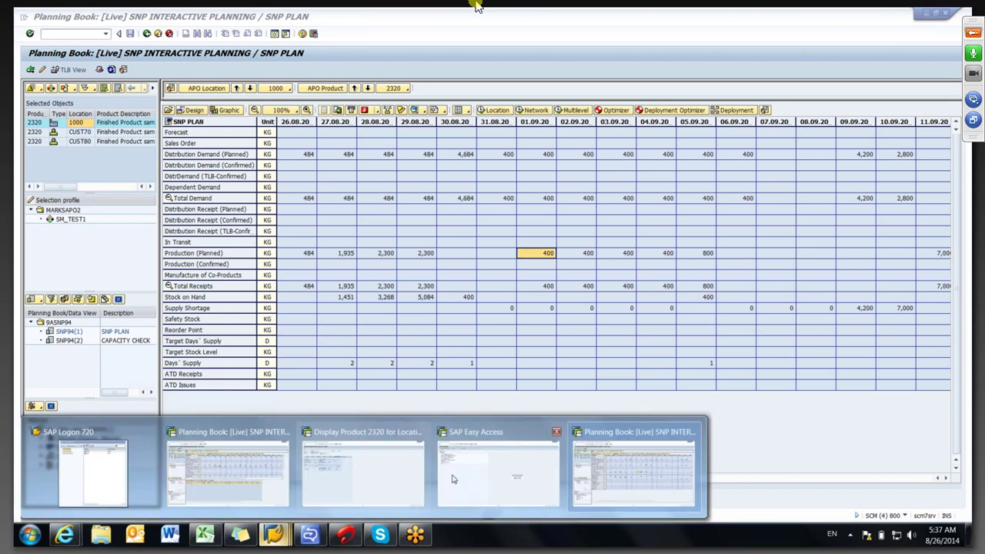
{"action": "left_click", "coordinate": [367, 477]}
{"action": "key", "text": "F3"}
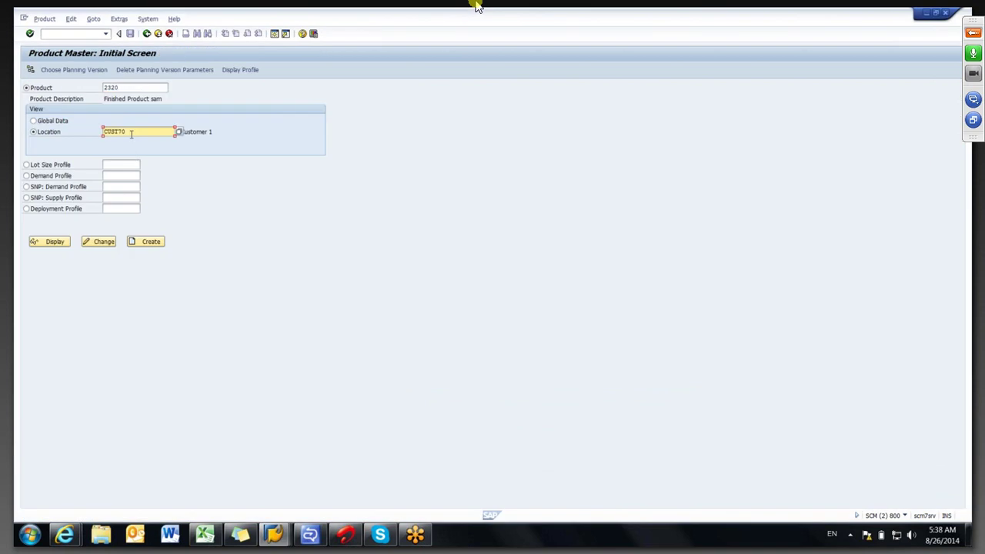
{"action": "key", "text": "BackSpace"}
{"action": "key", "text": "BackSpace"}
{"action": "key", "text": "BackSpace"}
{"action": "key", "text": "BackSpace"}
{"action": "key", "text": "BackSpace"}
{"action": "key", "text": "BackSpace"}
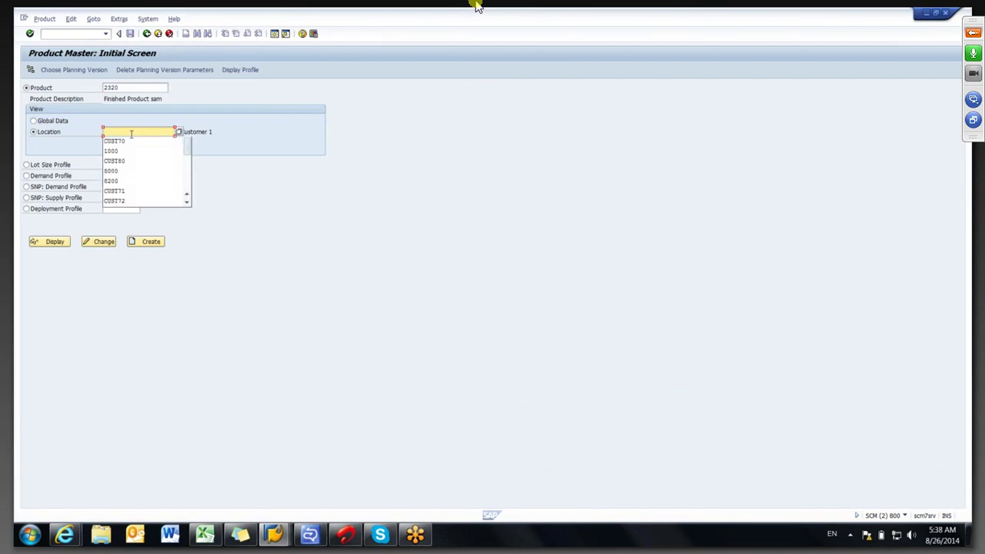
{"action": "type", "text": "1000"}
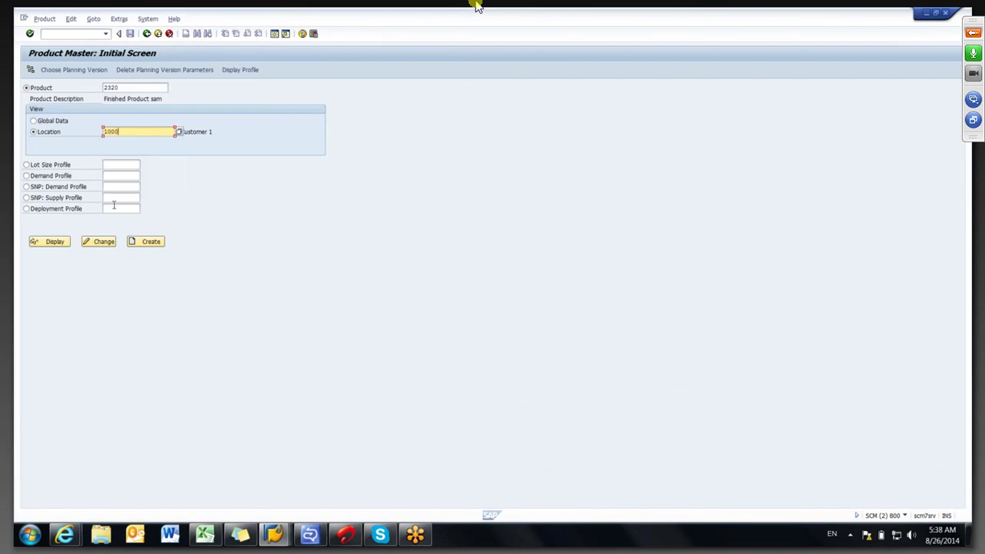
{"action": "left_click", "coordinate": [107, 243]}
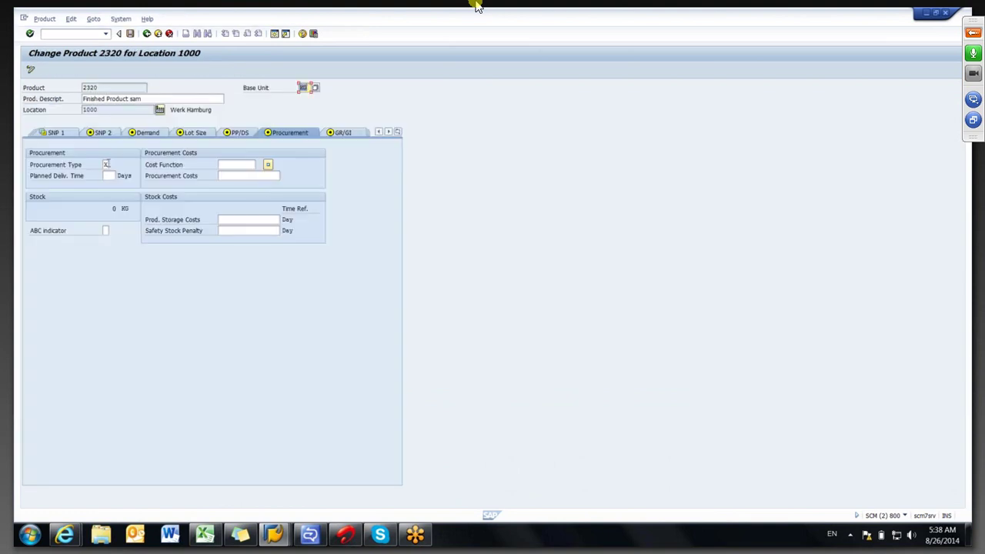
Check the procurement type and the SNP 2 data of product 2320 at location 1000.
{"action": "left_click", "coordinate": [110, 164]}
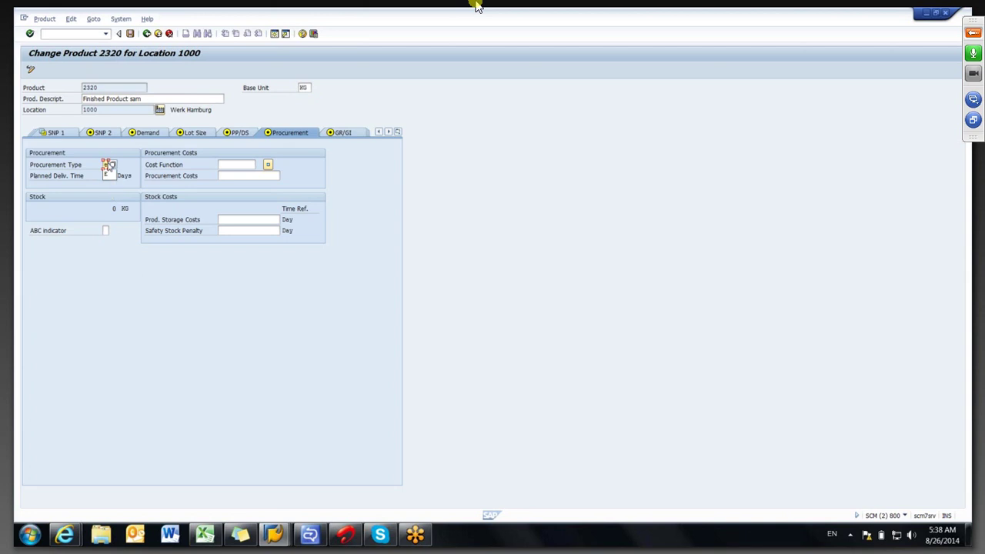
{"action": "left_click", "coordinate": [106, 184]}
{"action": "left_click", "coordinate": [102, 132]}
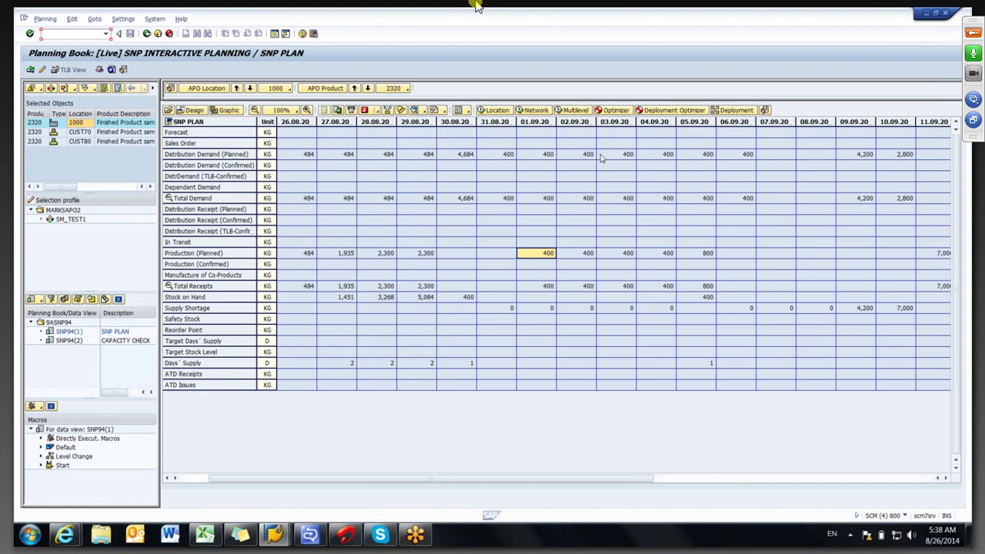
In the location 1000 planning book, compare planned distribution demand with planned production on 02.09 and 03.09.
{"action": "left_click", "coordinate": [578, 254]}
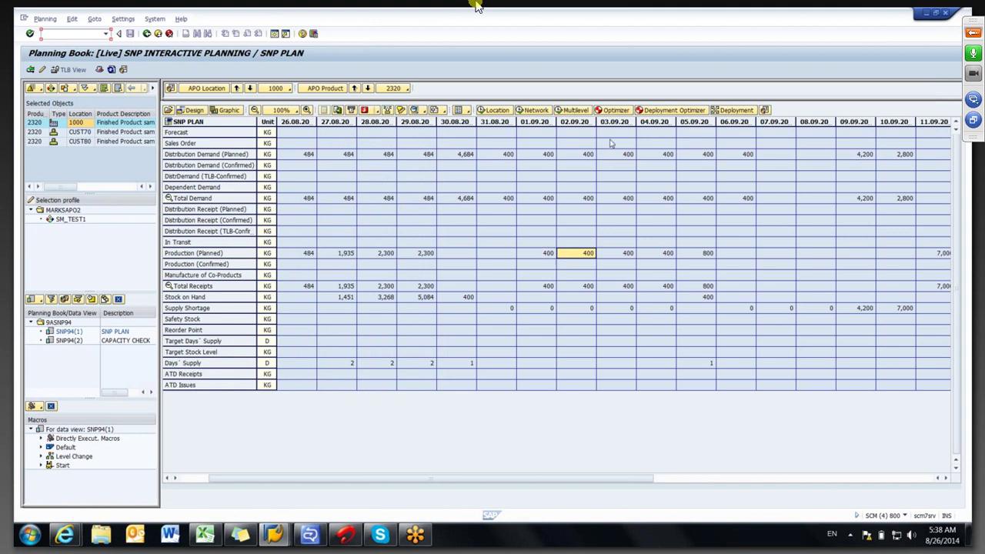
{"action": "left_click", "coordinate": [613, 163]}
{"action": "left_click", "coordinate": [618, 269]}
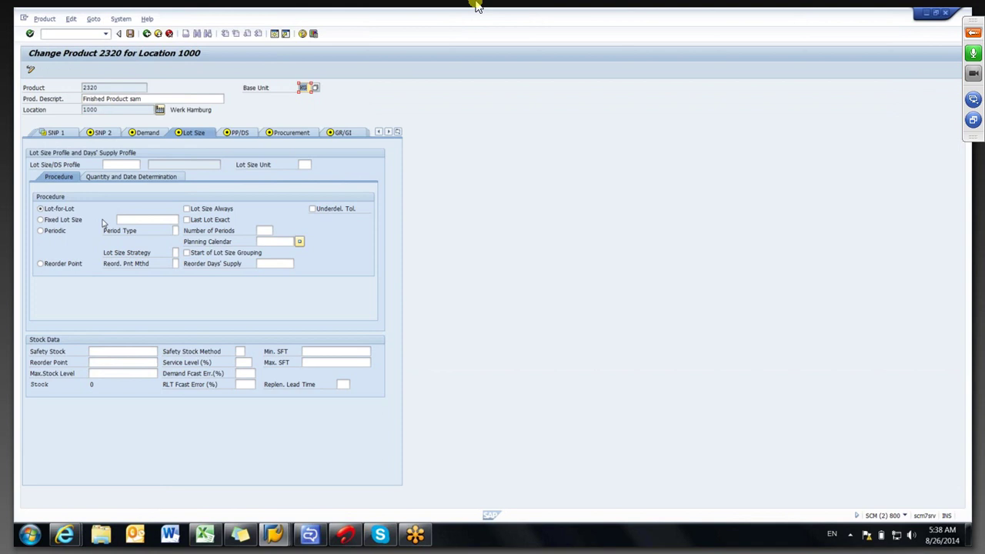
Set the product's lot-sizing procedure to Fixed Lot Size with 2000, save, and return to the product master's initial screen.
{"action": "left_click", "coordinate": [53, 224]}
{"action": "left_click", "coordinate": [127, 220]}
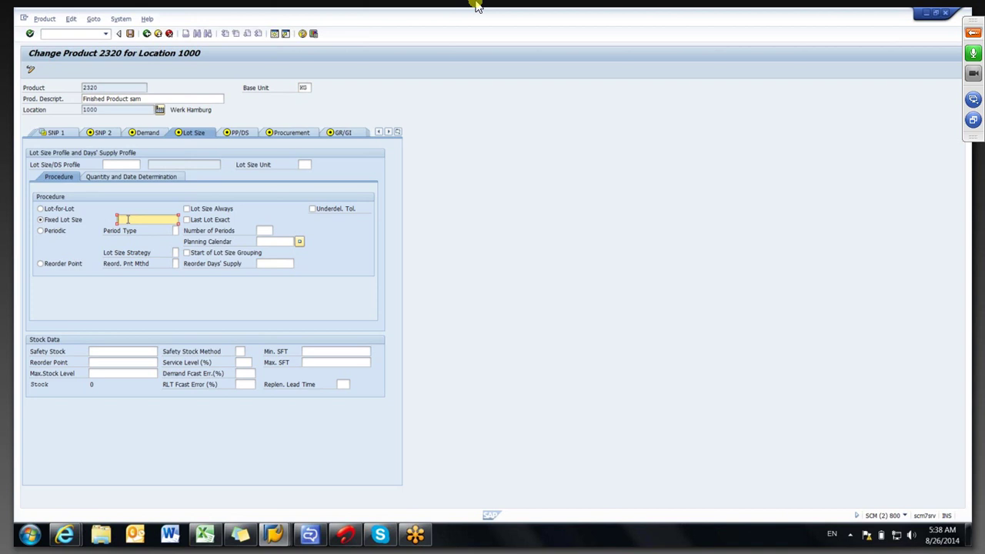
{"action": "type", "text": "2000"}
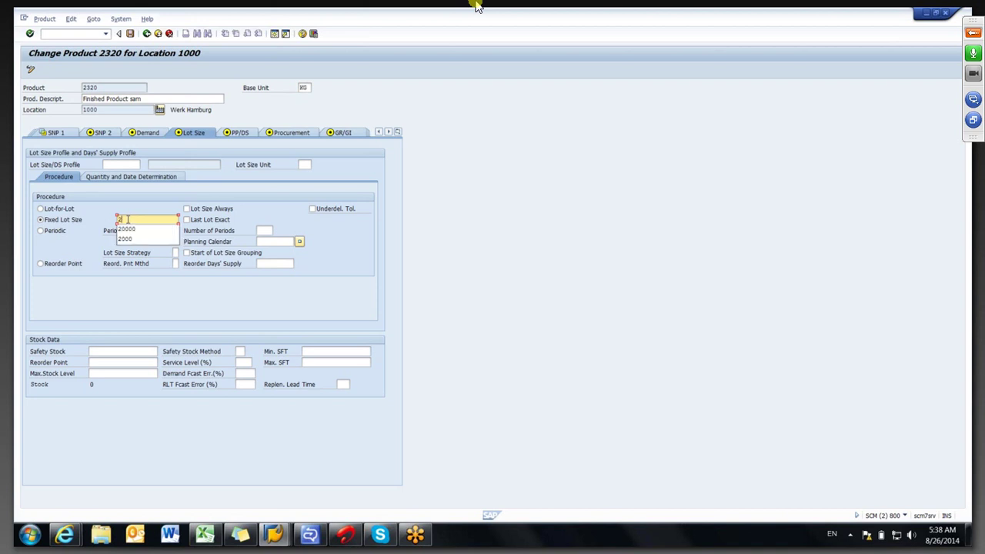
{"action": "left_click", "coordinate": [281, 221]}
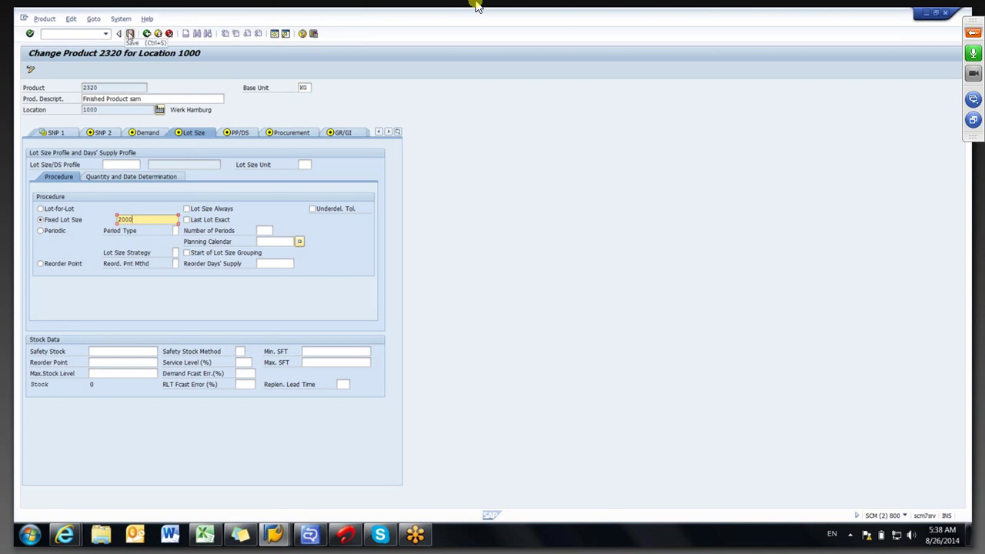
{"action": "left_click", "coordinate": [130, 34]}
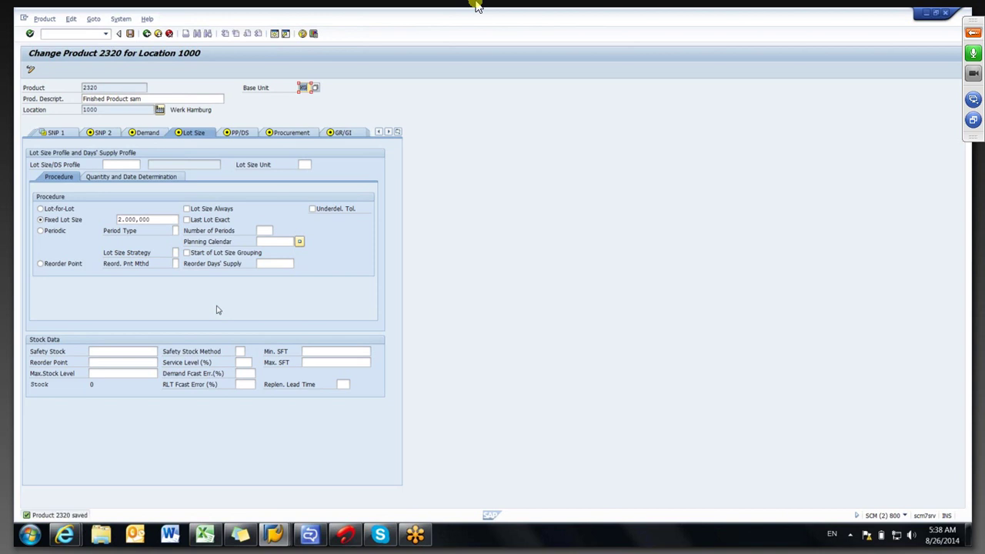
{"action": "left_click", "coordinate": [146, 34]}
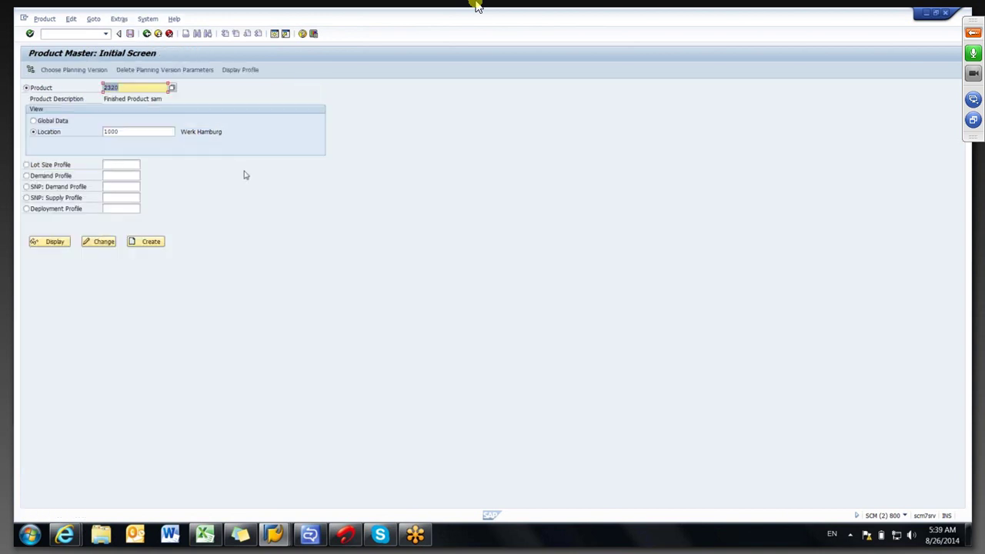
Open another session and start Supply Network Planning in the Background (/SAPAPO/SNP01) from the SNP Planning folder.
{"action": "left_click", "coordinate": [274, 34]}
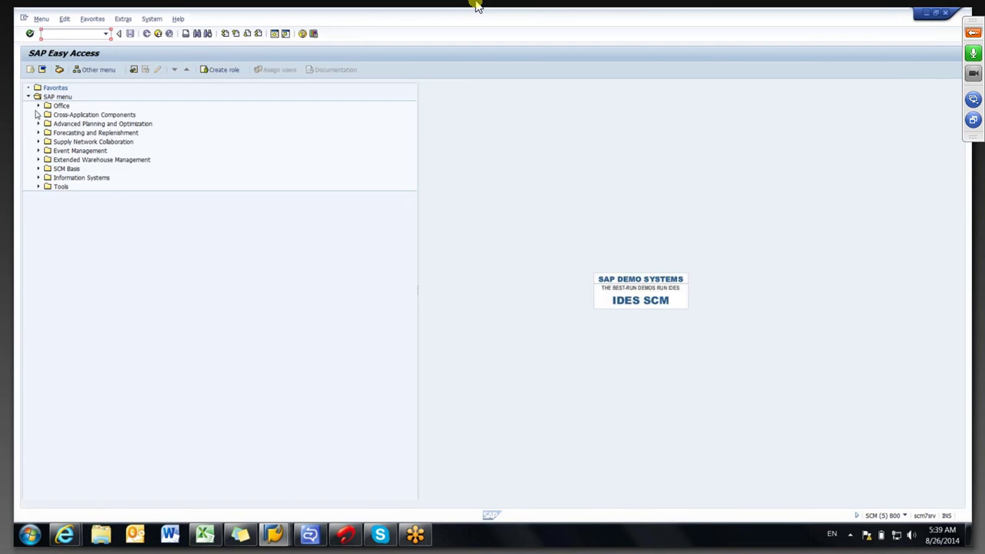
{"action": "left_click", "coordinate": [38, 124]}
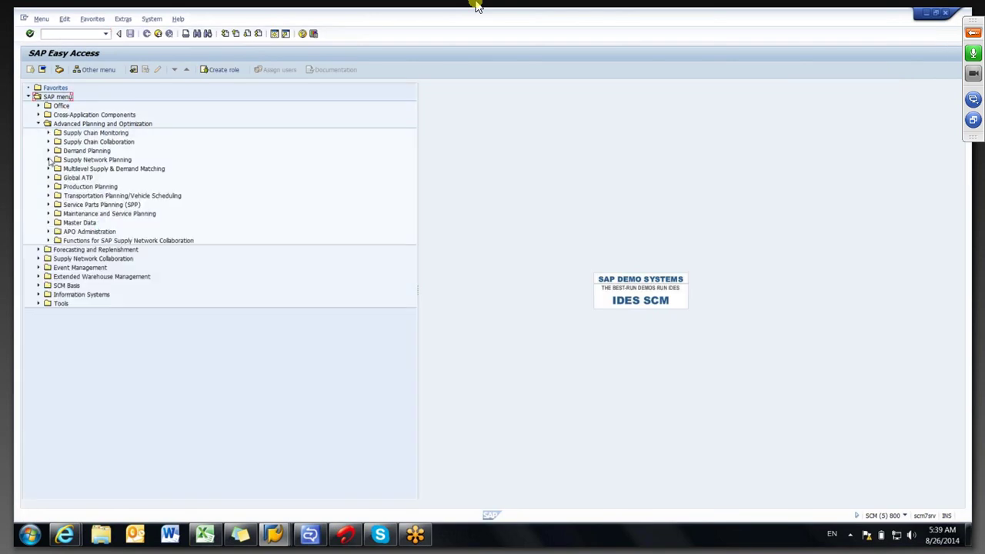
{"action": "left_click", "coordinate": [48, 159]}
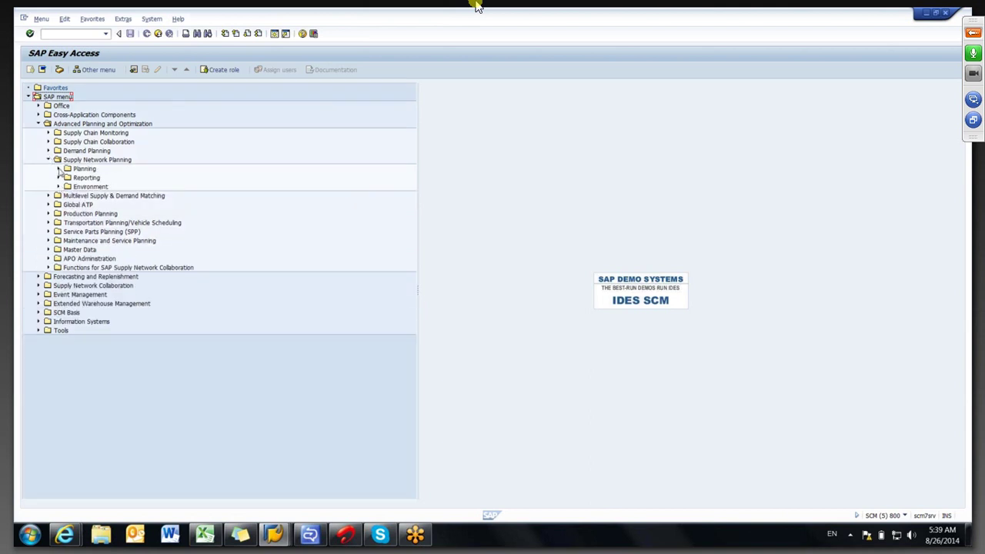
{"action": "left_click", "coordinate": [58, 168]}
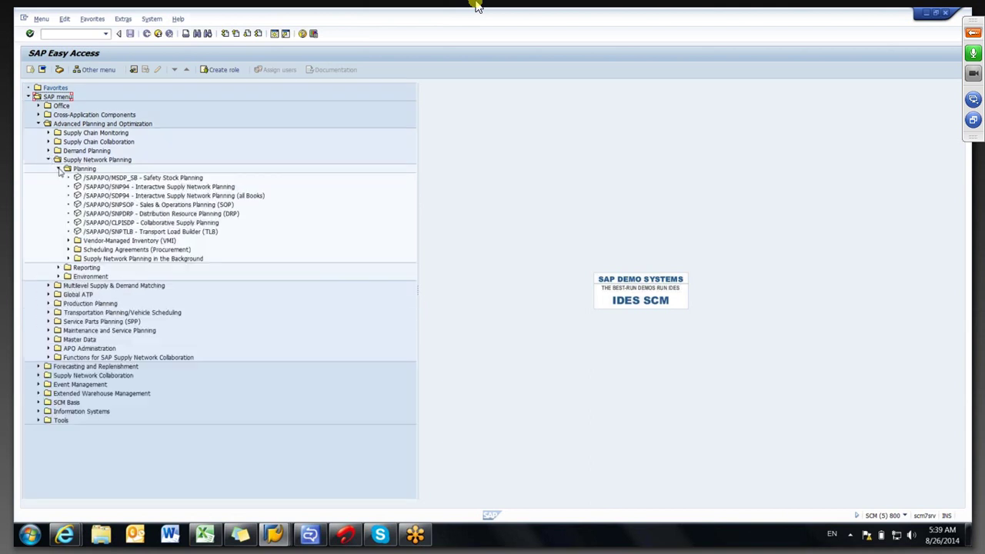
{"action": "left_click", "coordinate": [68, 259]}
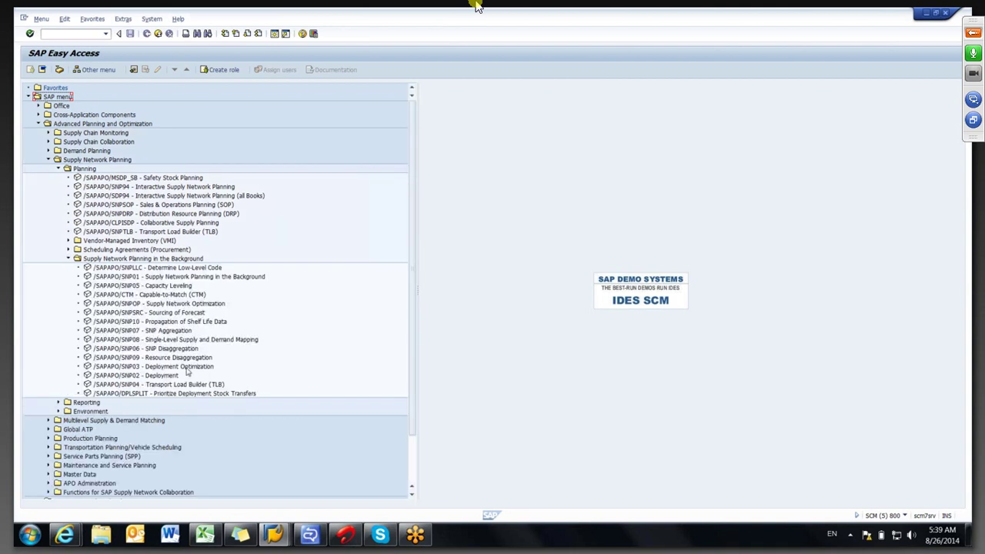
{"action": "double_click", "coordinate": [186, 279]}
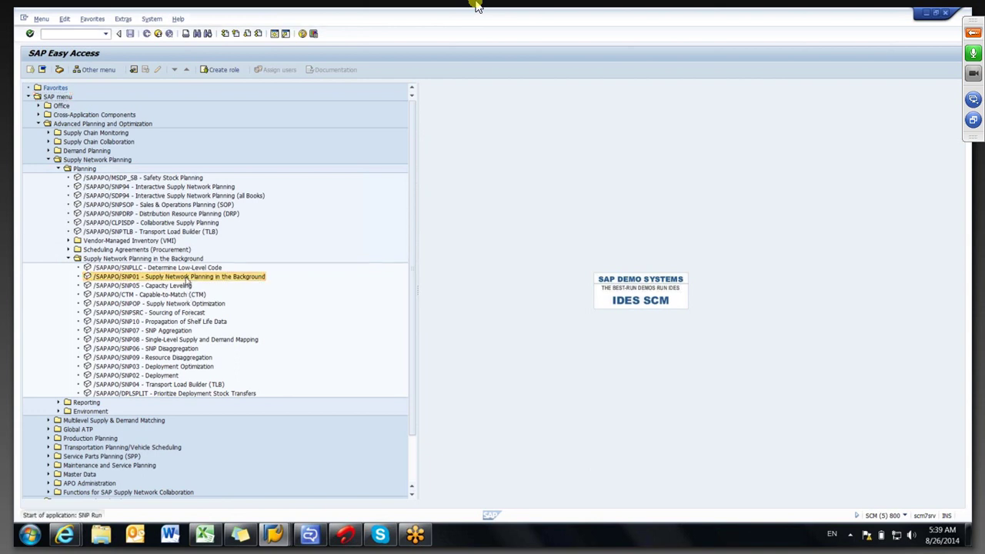
Enter planning version 000 and product number 2320 in the planning run's manual selection.
{"action": "left_click", "coordinate": [149, 219]}
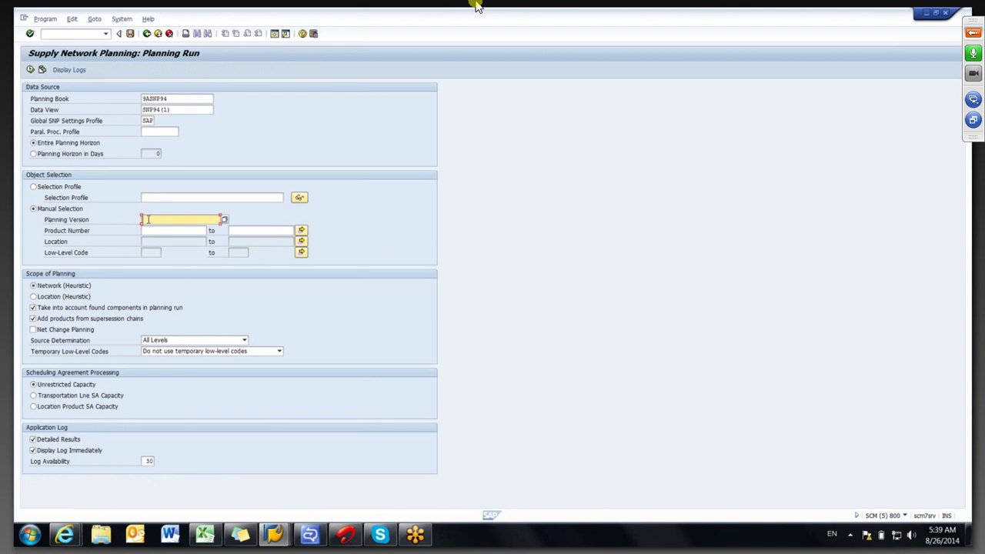
{"action": "type", "text": "000"}
{"action": "left_click", "coordinate": [154, 231]}
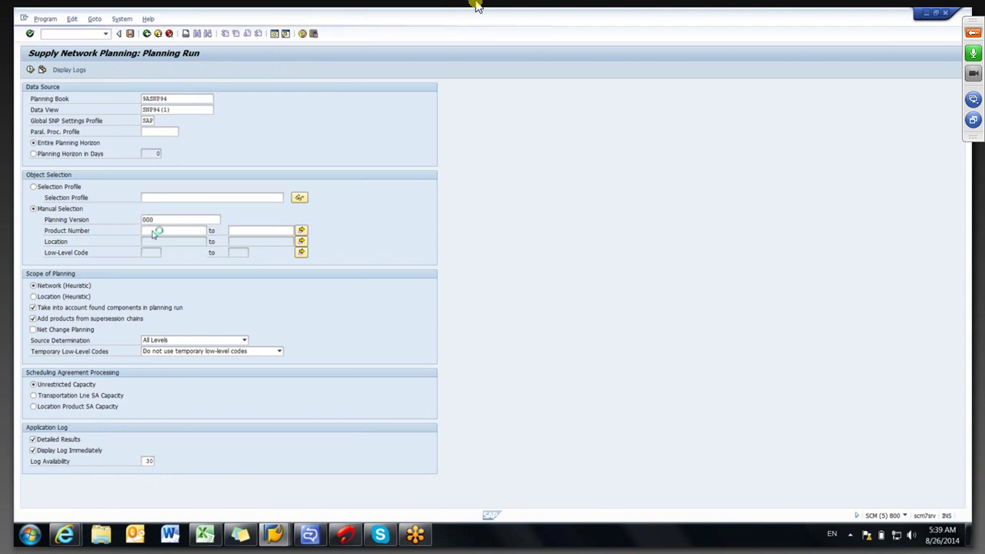
{"action": "key", "text": "Escape"}
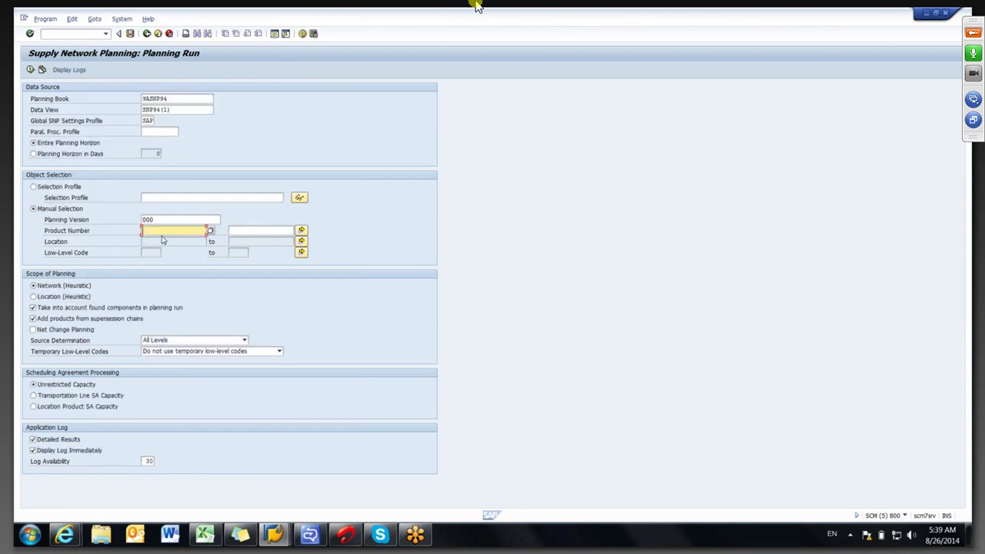
{"action": "type", "text": "2320"}
Choose Location (Heuristic) as the scope of planning, restrict the selection to location 1000, and execute the planning run.
{"action": "left_click", "coordinate": [46, 296]}
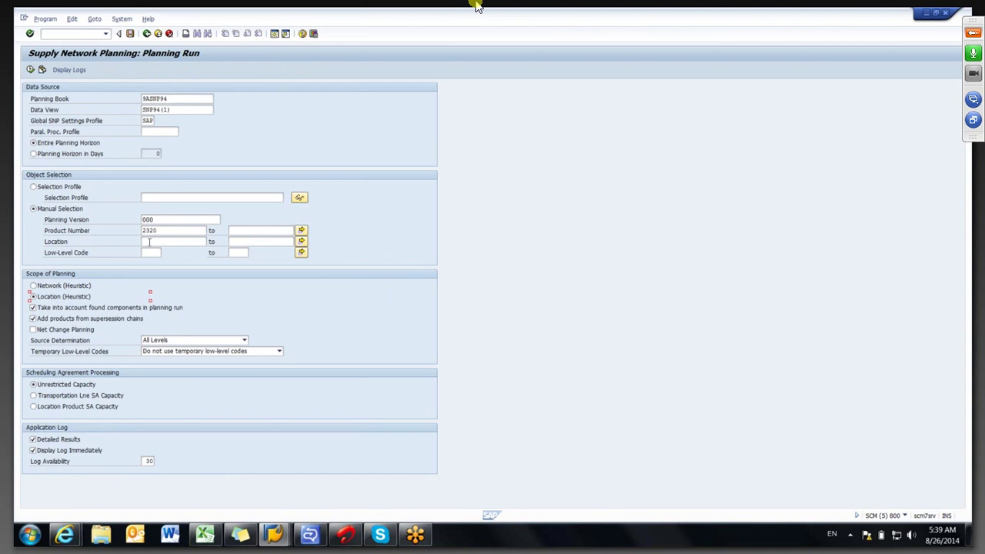
{"action": "left_click", "coordinate": [150, 242]}
{"action": "type", "text": "1000"}
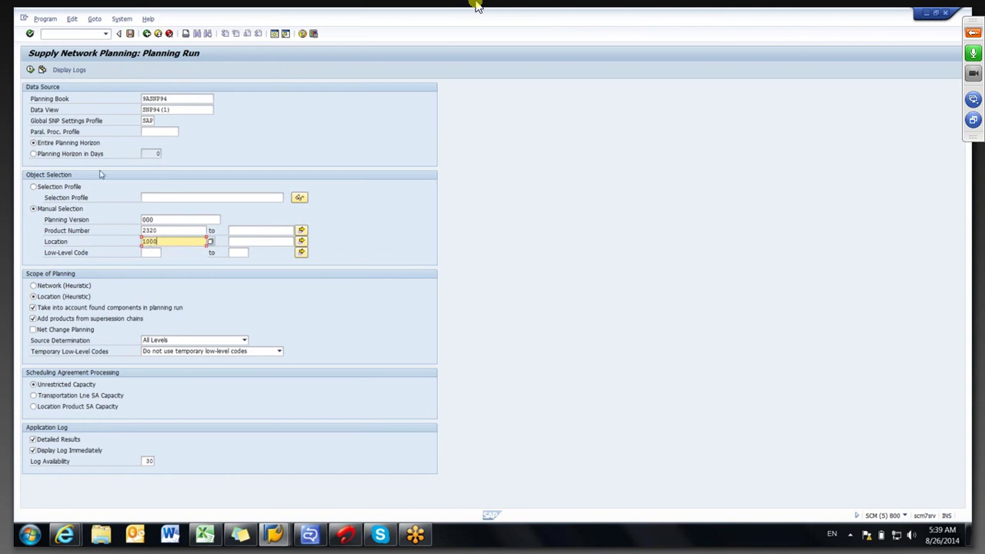
{"action": "left_click", "coordinate": [161, 229]}
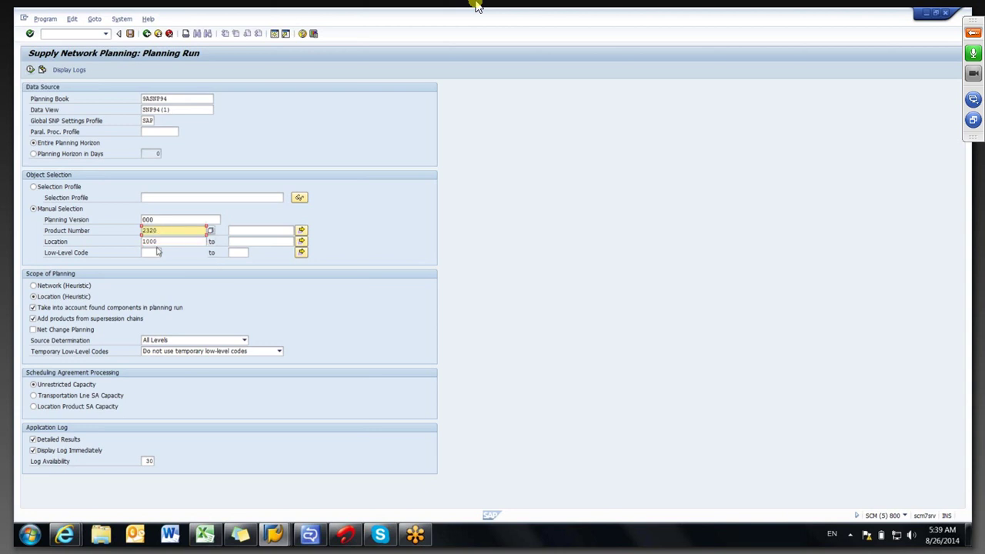
{"action": "left_click", "coordinate": [162, 242]}
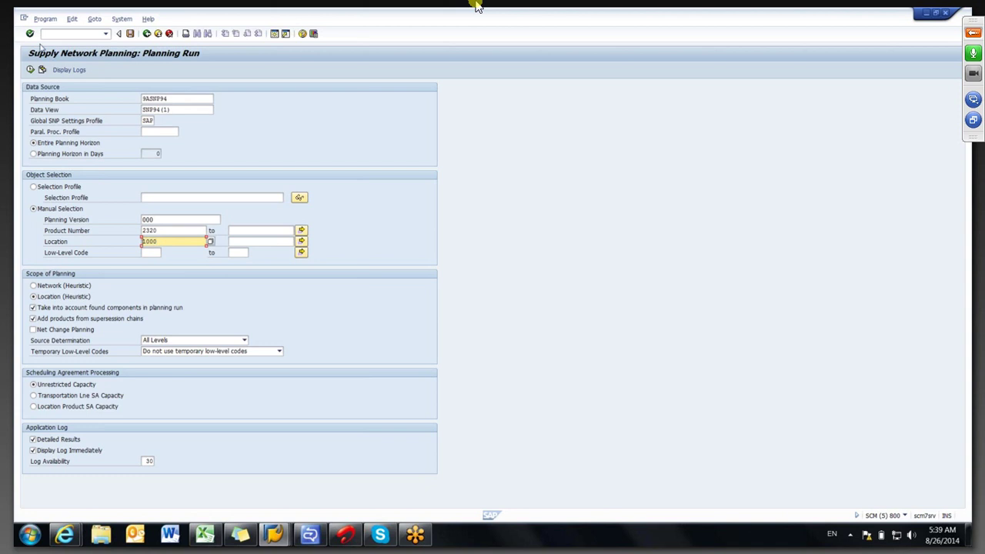
{"action": "left_click", "coordinate": [30, 69]}
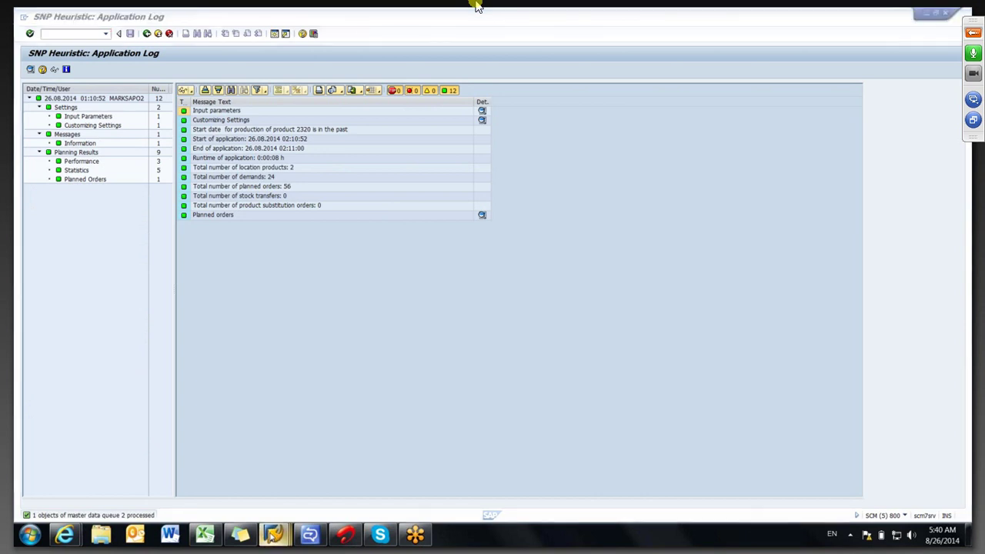
Switch back to the planning book for product 2320 at location 1000 and refresh its data.
{"action": "mouse_move", "coordinate": [273, 535]}
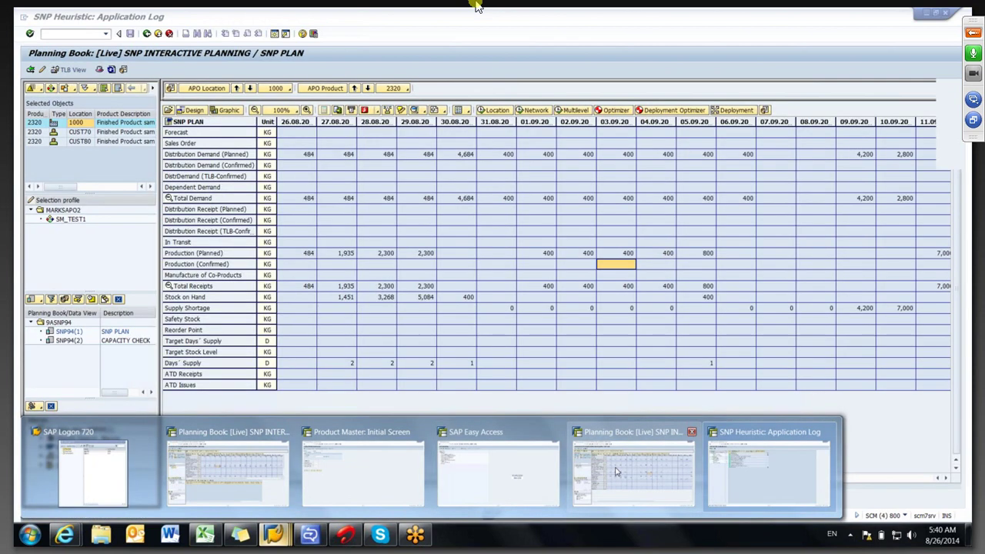
{"action": "left_click", "coordinate": [616, 470]}
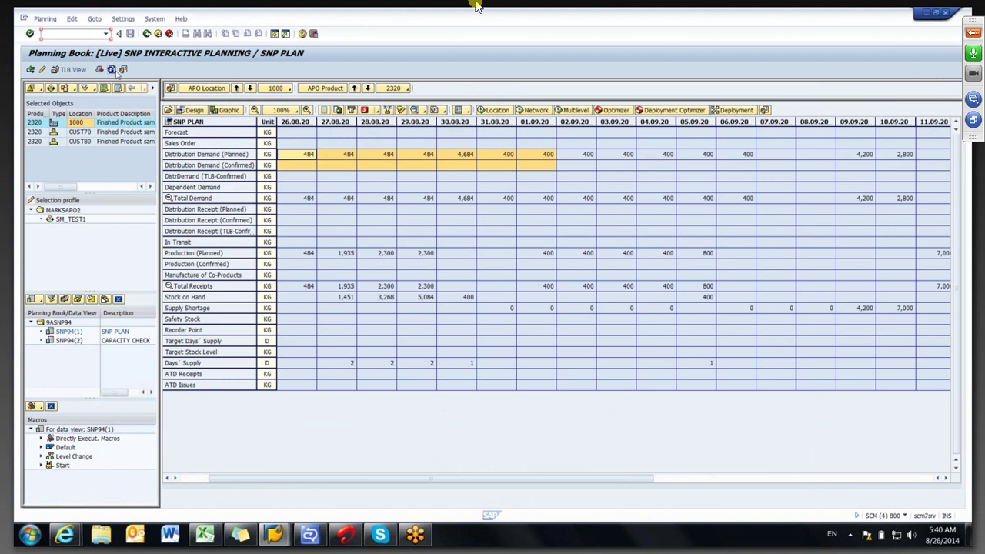
{"action": "left_click", "coordinate": [113, 70]}
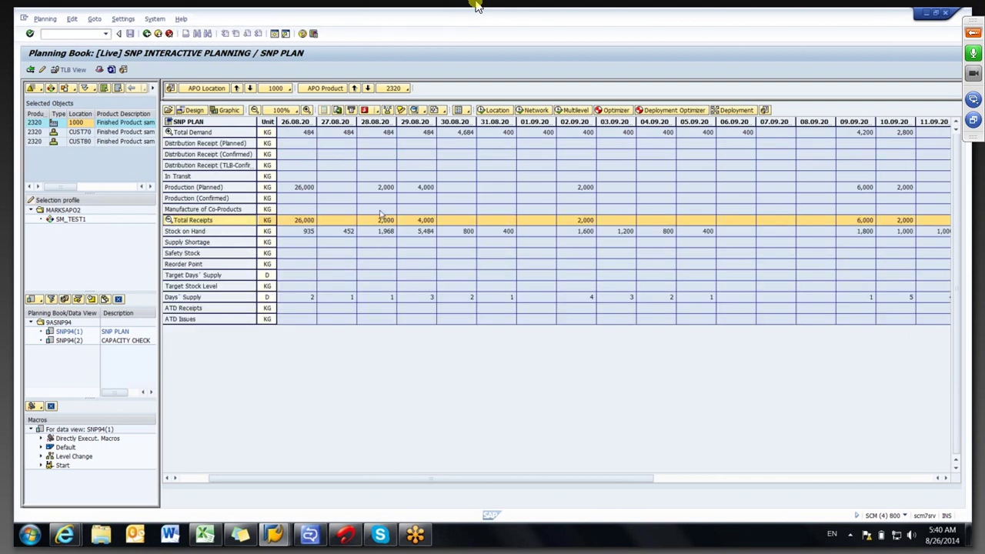
Examine planned production on 28.08 and 26.08, and compare it with total demand in the INITIAL and 26.08 columns.
{"action": "left_click", "coordinate": [375, 188]}
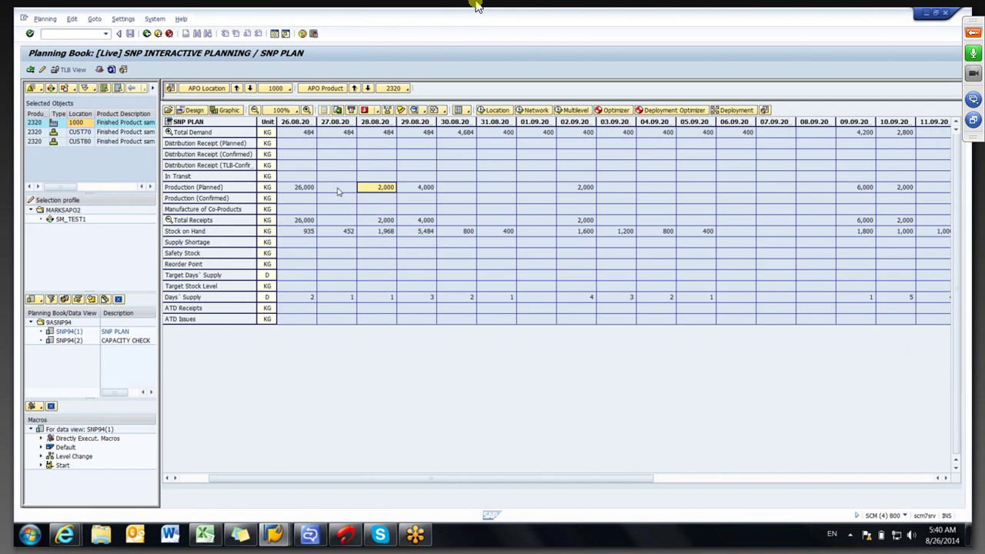
{"action": "left_click", "coordinate": [291, 190]}
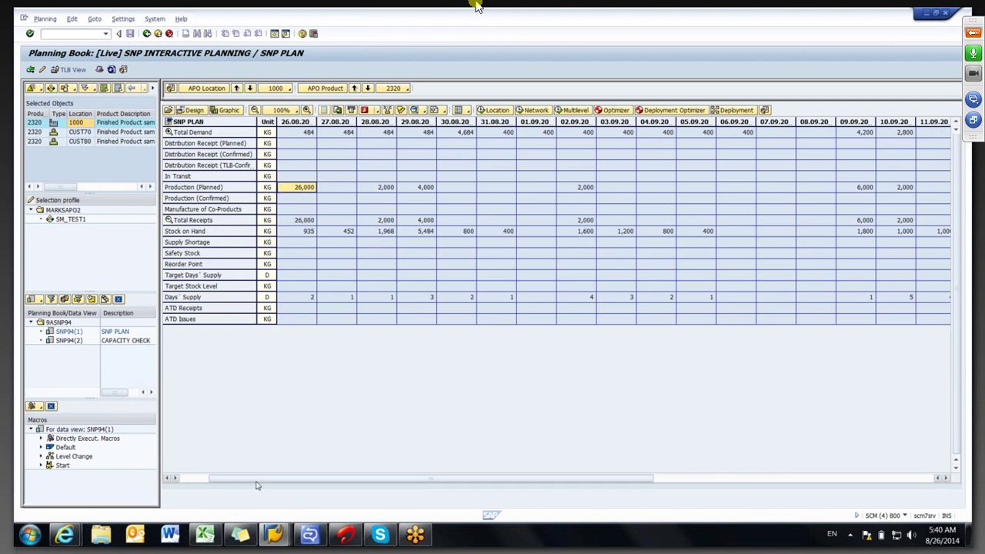
{"action": "left_click_drag", "start_coordinate": [254, 478], "coordinate": [198, 482]}
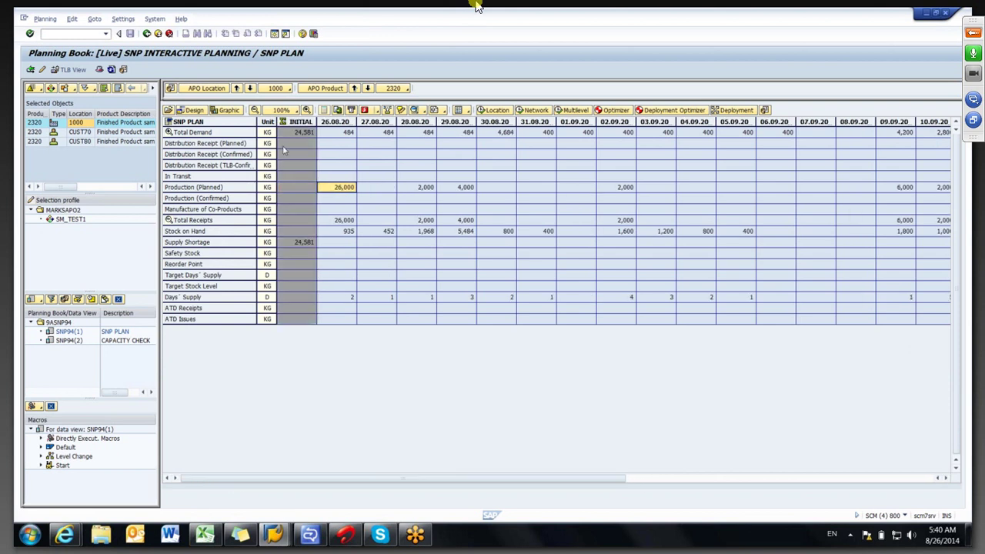
{"action": "left_click", "coordinate": [291, 141]}
{"action": "left_click", "coordinate": [292, 134]}
{"action": "left_click", "coordinate": [327, 135]}
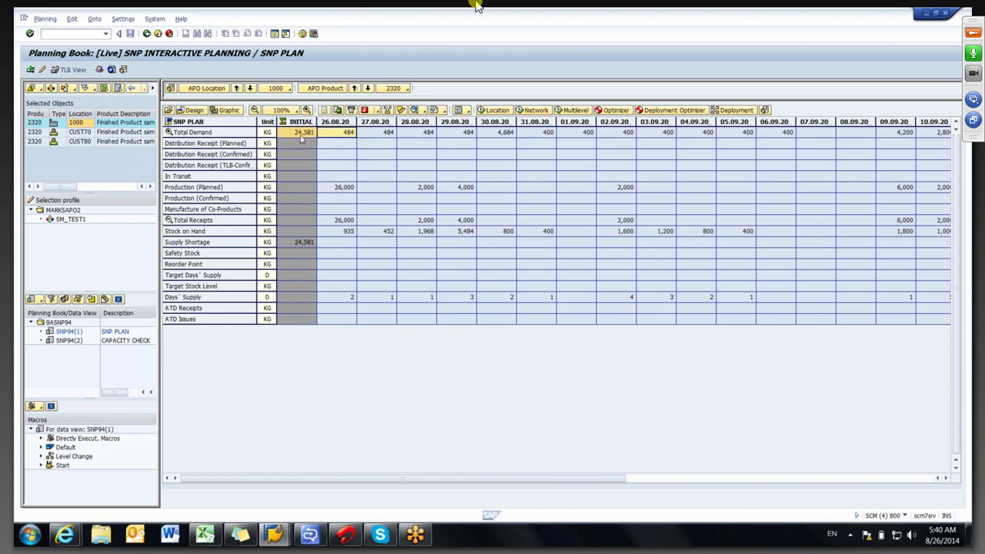
Total the demand of the INITIAL and 26.08 columns and compare it with planned production on 26.08.
{"action": "left_click", "coordinate": [331, 188]}
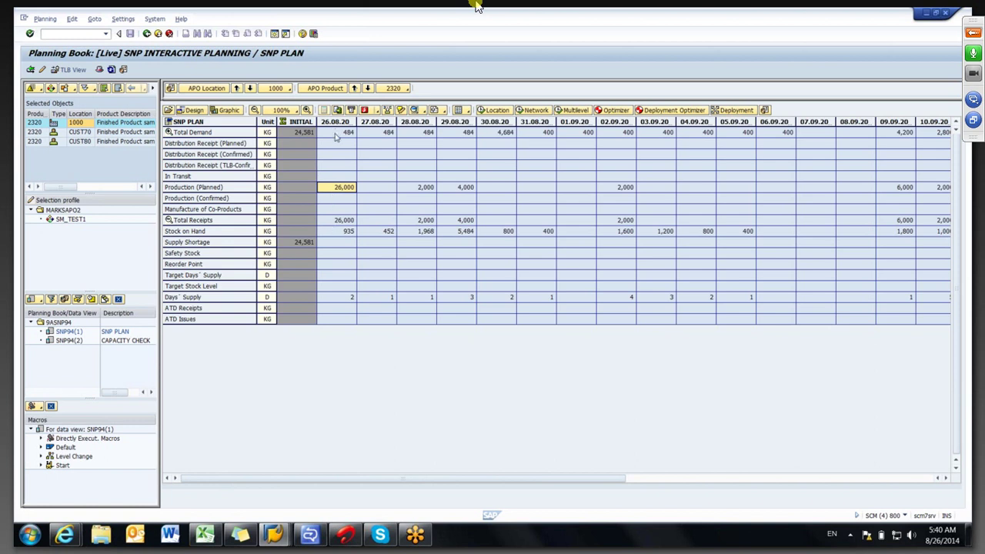
{"action": "left_click_drag", "start_coordinate": [336, 134], "coordinate": [294, 137]}
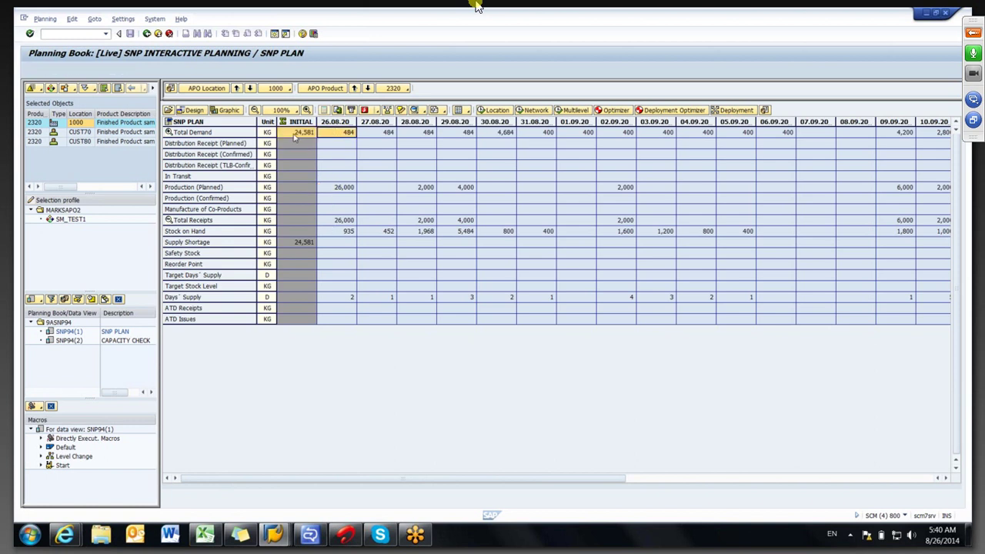
{"action": "right_click", "coordinate": [293, 137]}
{"action": "mouse_move", "coordinate": [339, 139]}
{"action": "left_click", "coordinate": [435, 143]}
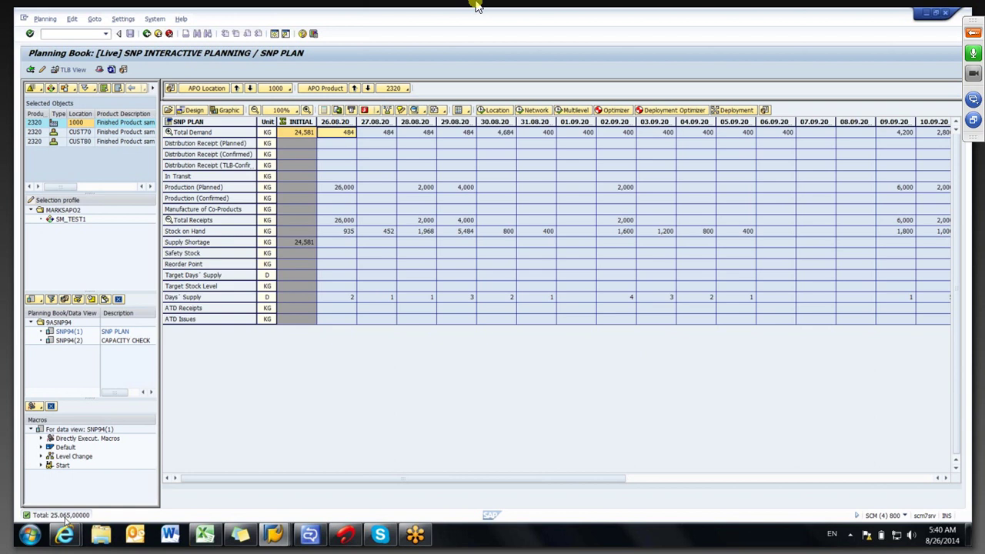
Examine stock on hand for 26.08 and 27.08 against planned production on 26.08 and total demand on 27.08.
{"action": "left_click", "coordinate": [339, 234]}
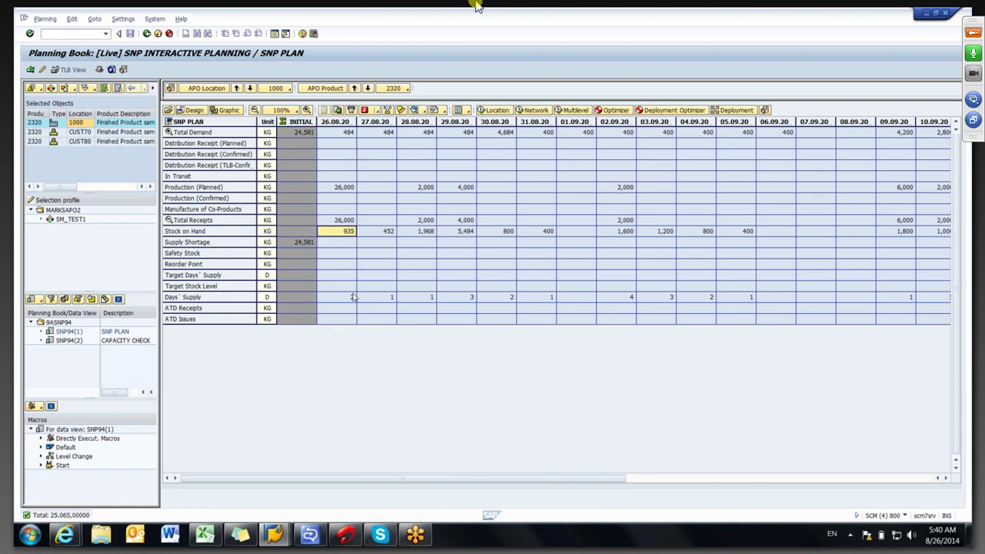
{"action": "left_click", "coordinate": [326, 188]}
{"action": "left_click", "coordinate": [335, 234]}
{"action": "left_click", "coordinate": [376, 134]}
{"action": "left_click", "coordinate": [382, 231]}
{"action": "left_click", "coordinate": [379, 243]}
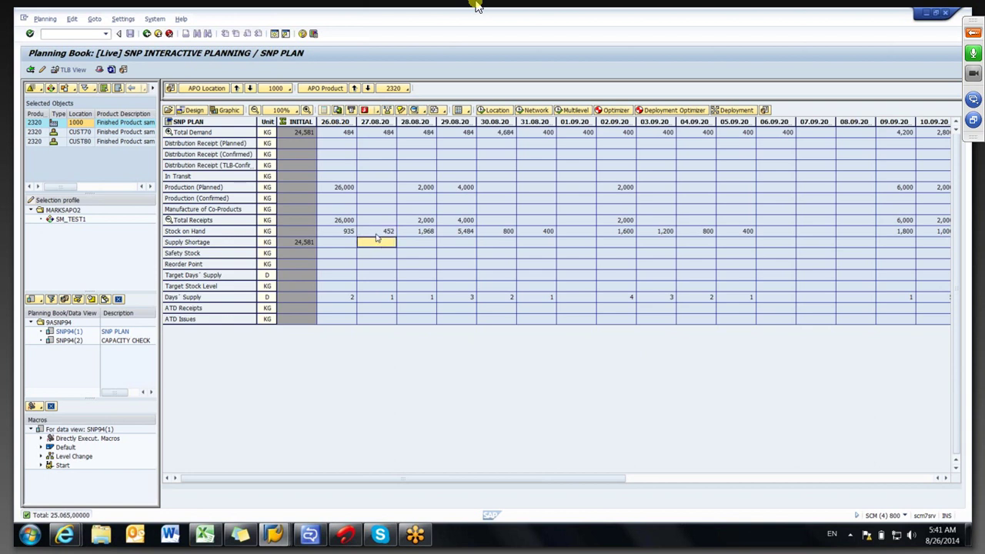
{"action": "left_click", "coordinate": [376, 234]}
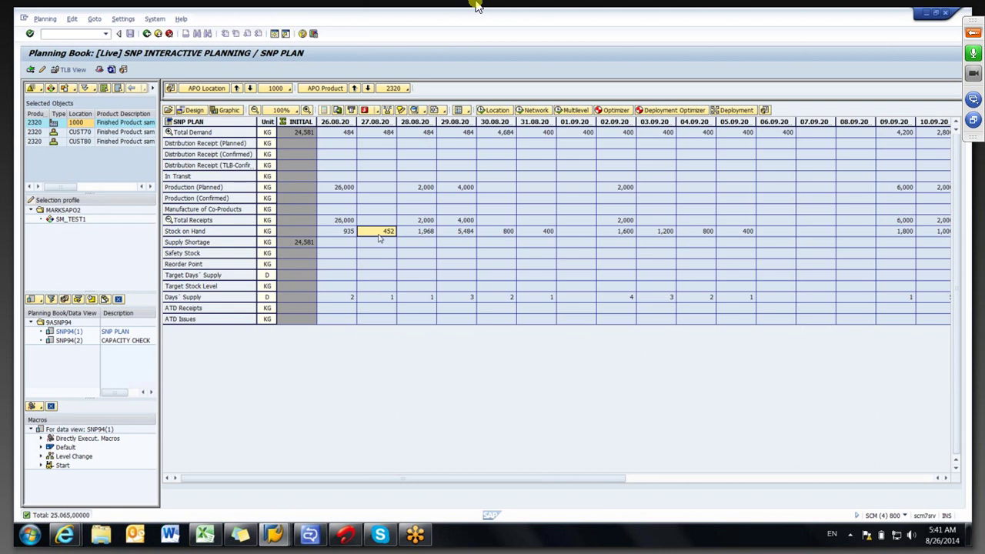
Examine planned production on 28.08 and 29.08 and the stock on hand for 28.08.
{"action": "left_click", "coordinate": [414, 191]}
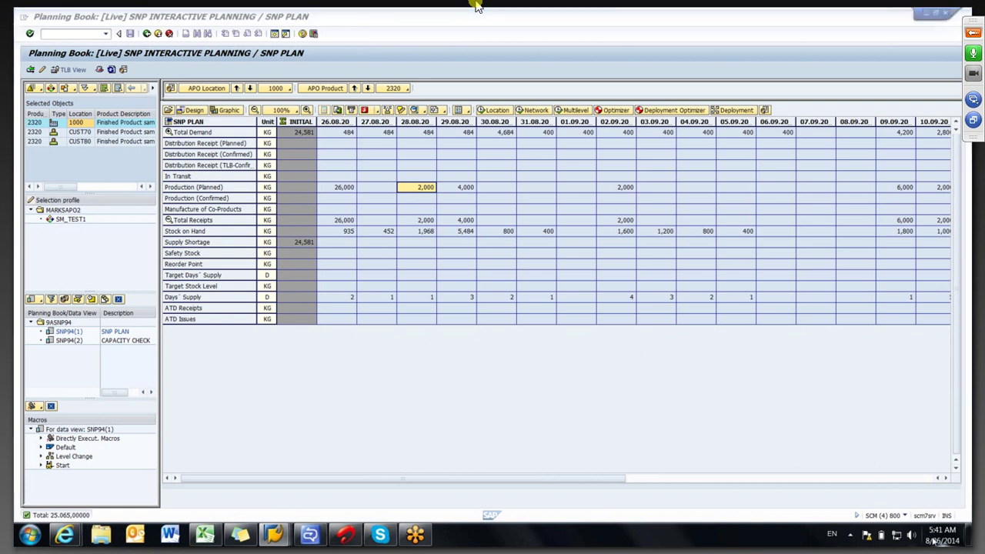
{"action": "left_click", "coordinate": [934, 540]}
{"action": "left_click", "coordinate": [493, 192]}
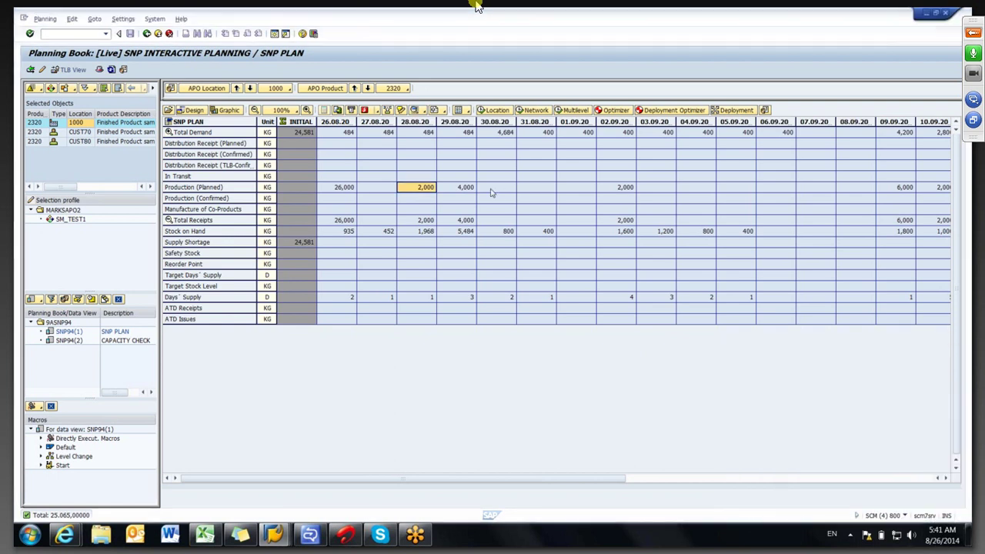
{"action": "left_click", "coordinate": [493, 191]}
{"action": "left_click", "coordinate": [454, 191]}
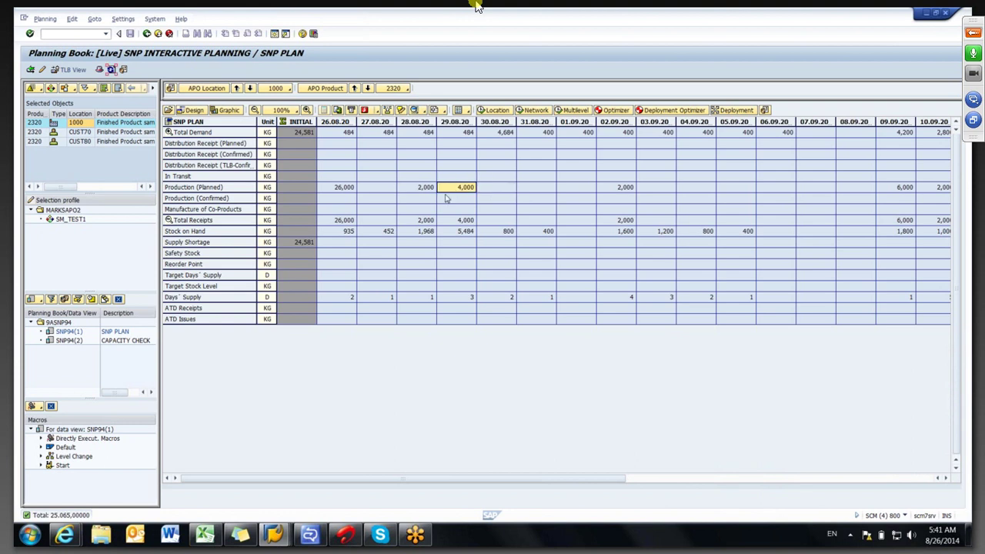
{"action": "left_click", "coordinate": [412, 191]}
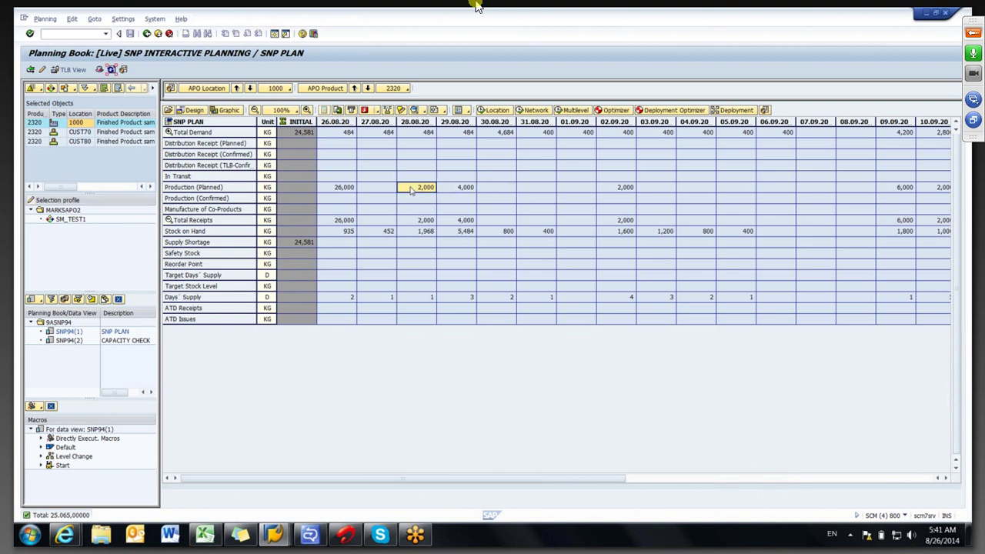
{"action": "left_click", "coordinate": [414, 233]}
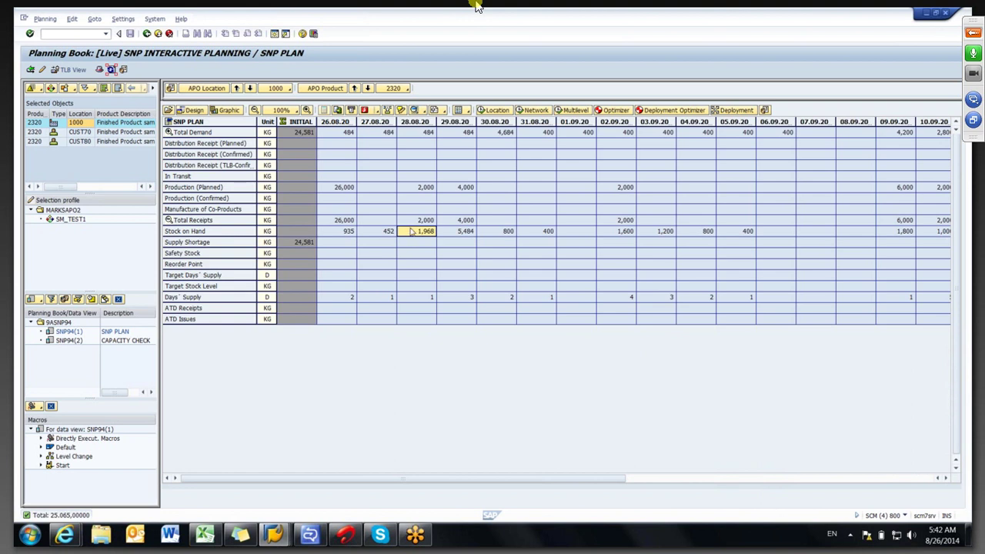
Compare total demand on 29.08 and 30.08 with planned production on 29.08 and stock on hand from 28.08.
{"action": "left_click", "coordinate": [452, 134]}
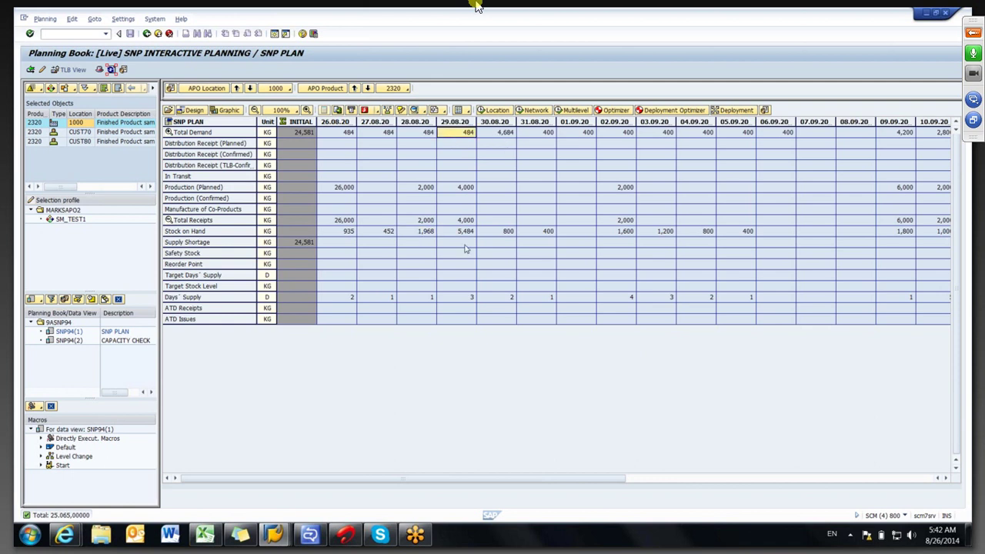
{"action": "left_click", "coordinate": [452, 191]}
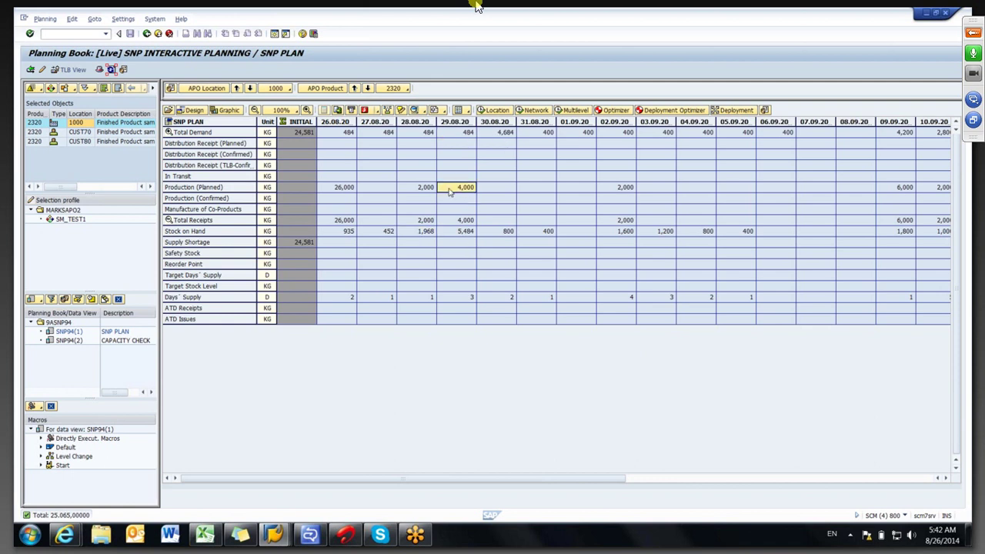
{"action": "left_click", "coordinate": [456, 135]}
{"action": "left_click", "coordinate": [499, 187]}
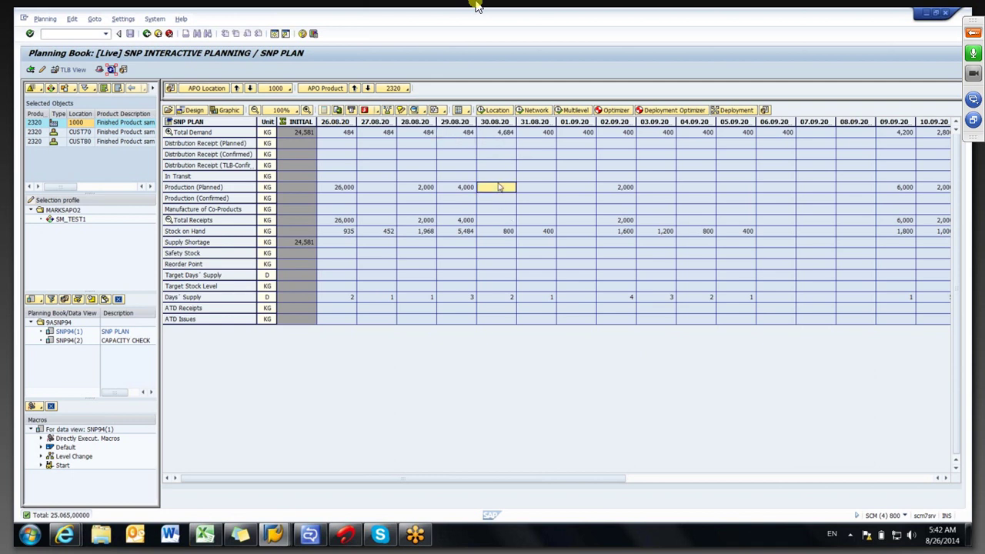
{"action": "left_click", "coordinate": [497, 134]}
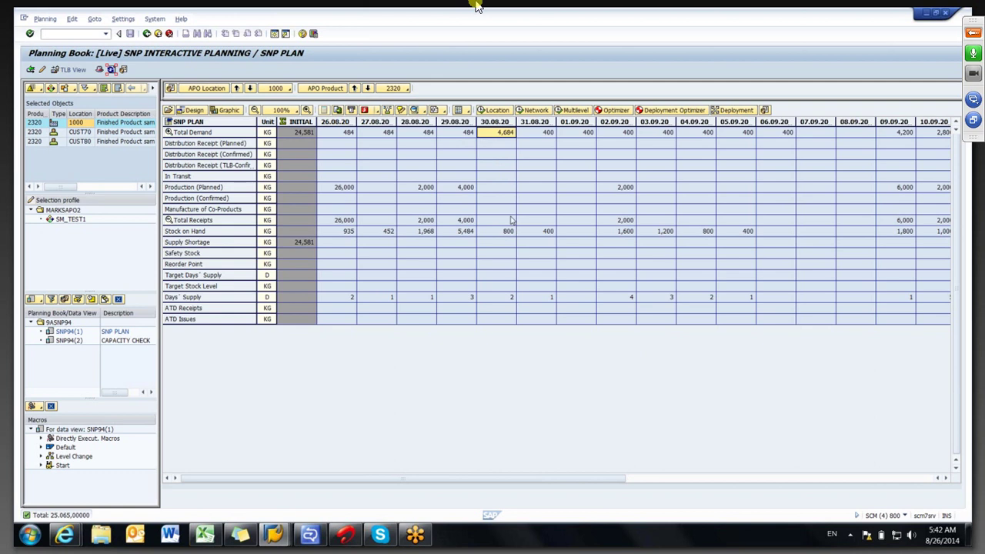
{"action": "left_click", "coordinate": [452, 188]}
{"action": "left_click", "coordinate": [414, 223]}
{"action": "left_click", "coordinate": [449, 136]}
{"action": "left_click", "coordinate": [416, 235]}
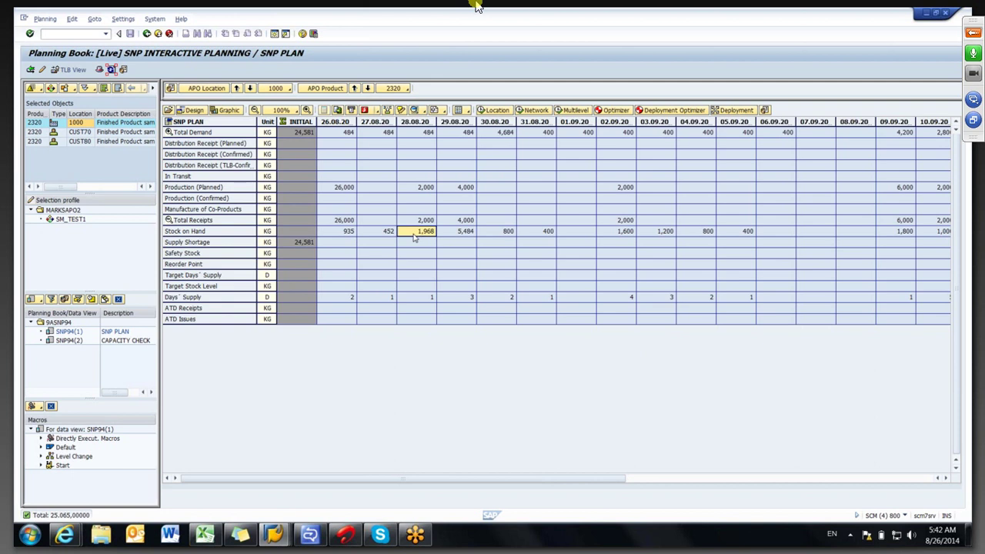
{"action": "left_click", "coordinate": [495, 140]}
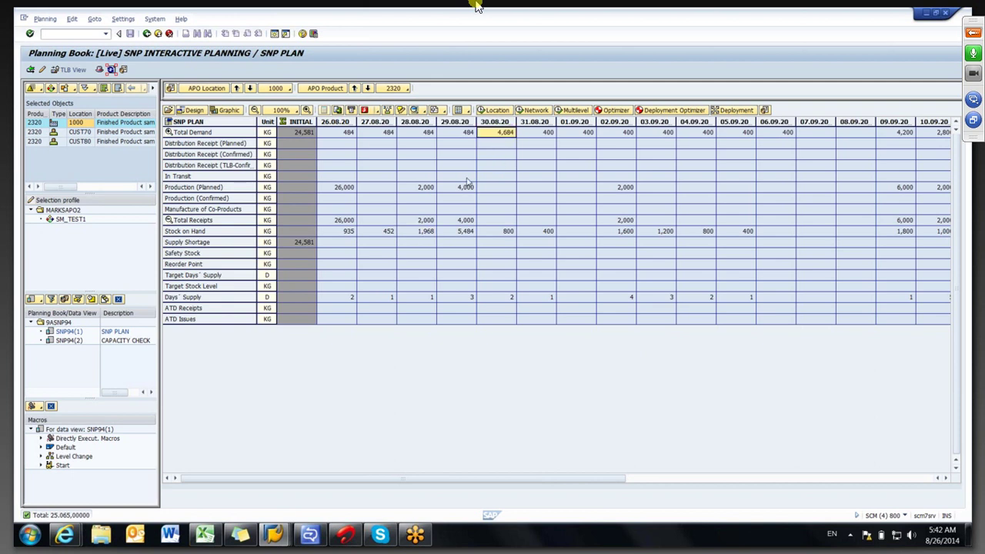
Show the individual SNP planned orders behind planned production on 29.08 and on 09.09.
{"action": "left_click", "coordinate": [452, 191]}
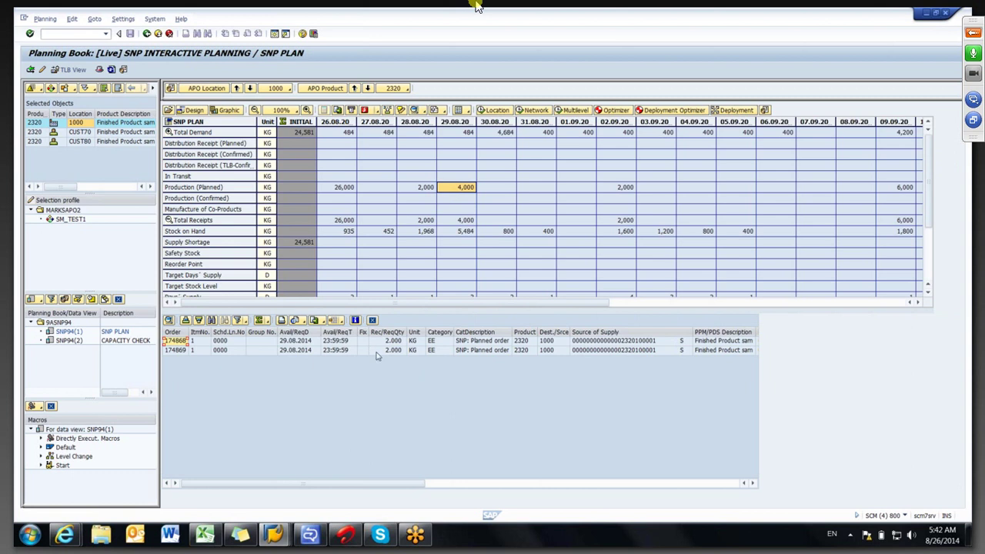
{"action": "left_click", "coordinate": [377, 353]}
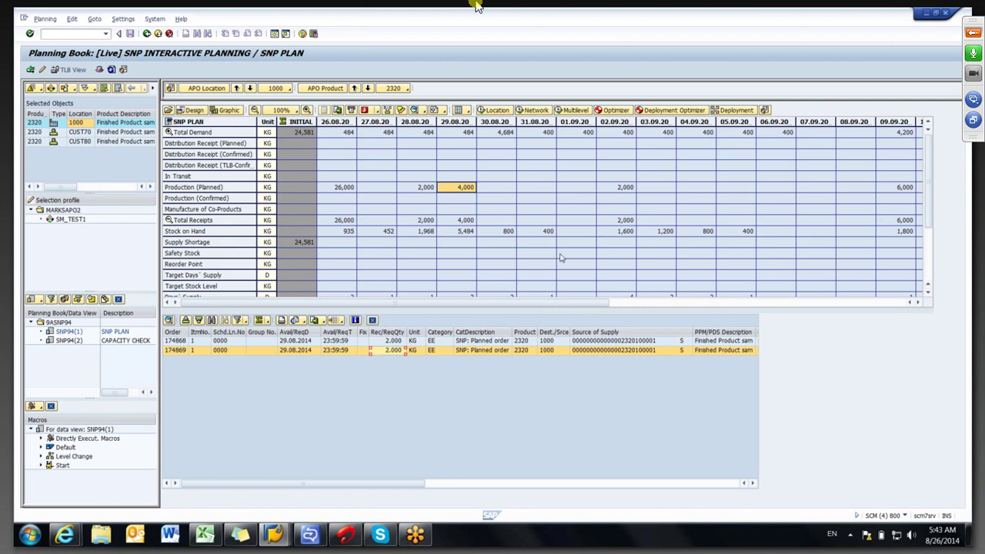
{"action": "left_click", "coordinate": [893, 191]}
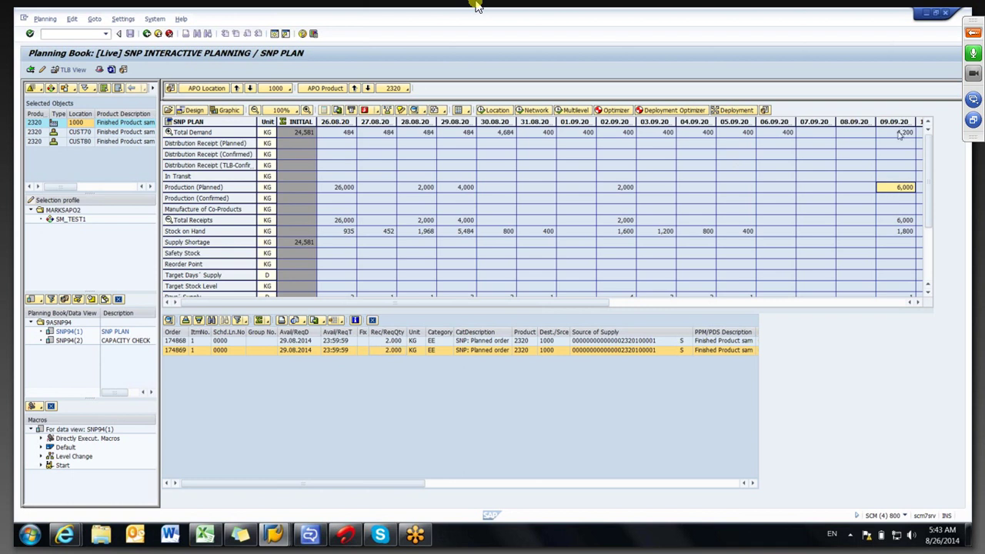
{"action": "double_click", "coordinate": [891, 190]}
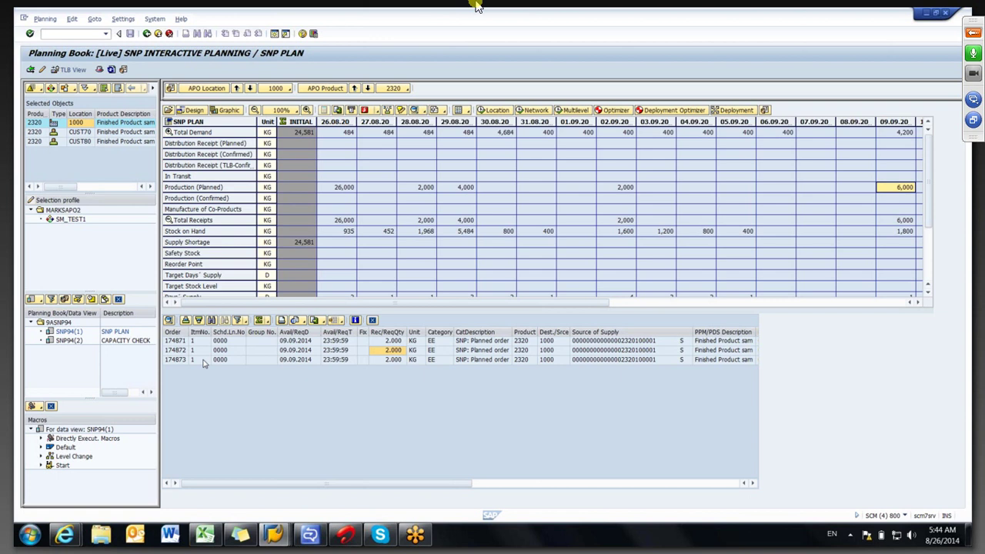
Review stock on hand for 02.09, demand from 03.09 to 06.09, receipts on 09.09, and the periods through 27.10.
{"action": "left_click", "coordinate": [611, 232]}
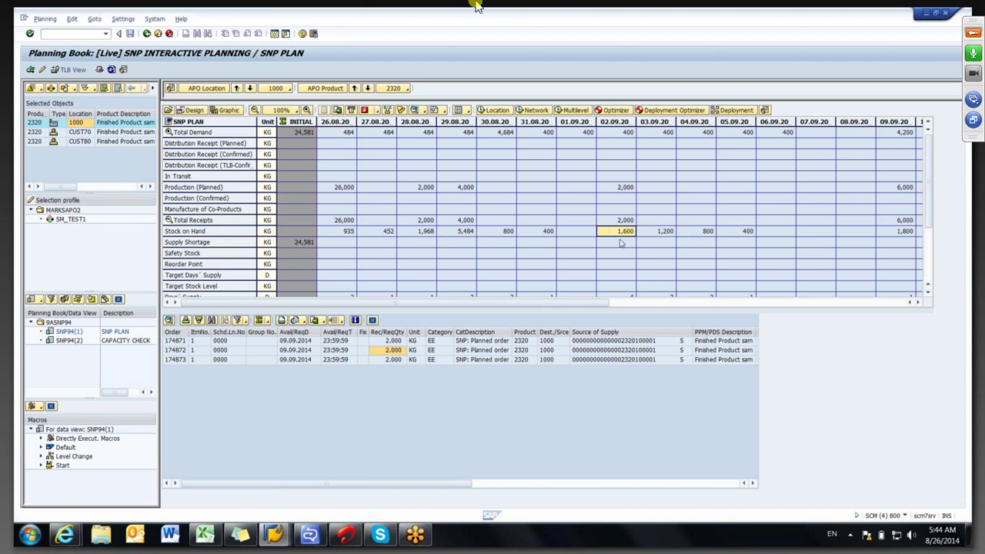
{"action": "left_click_drag", "start_coordinate": [658, 133], "coordinate": [779, 131]}
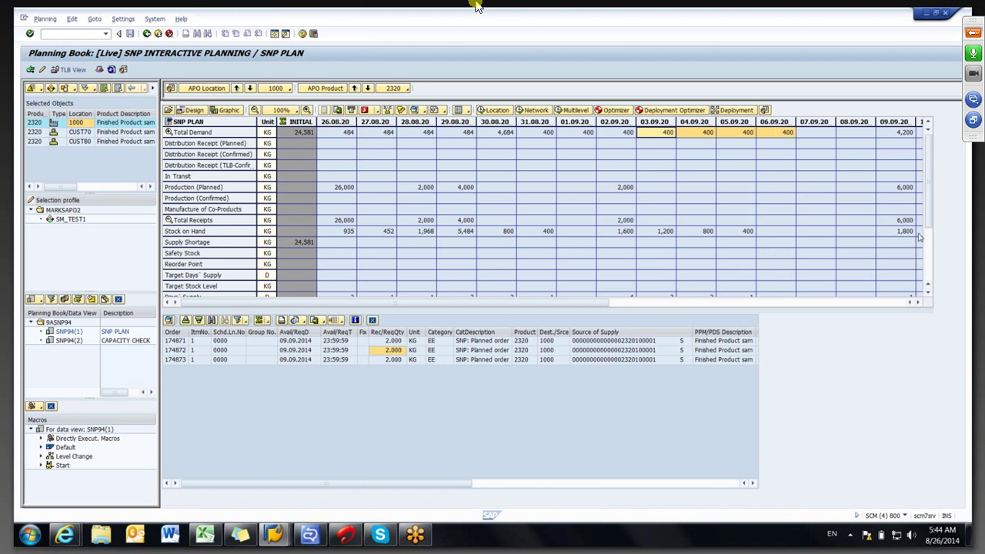
{"action": "left_click", "coordinate": [894, 222]}
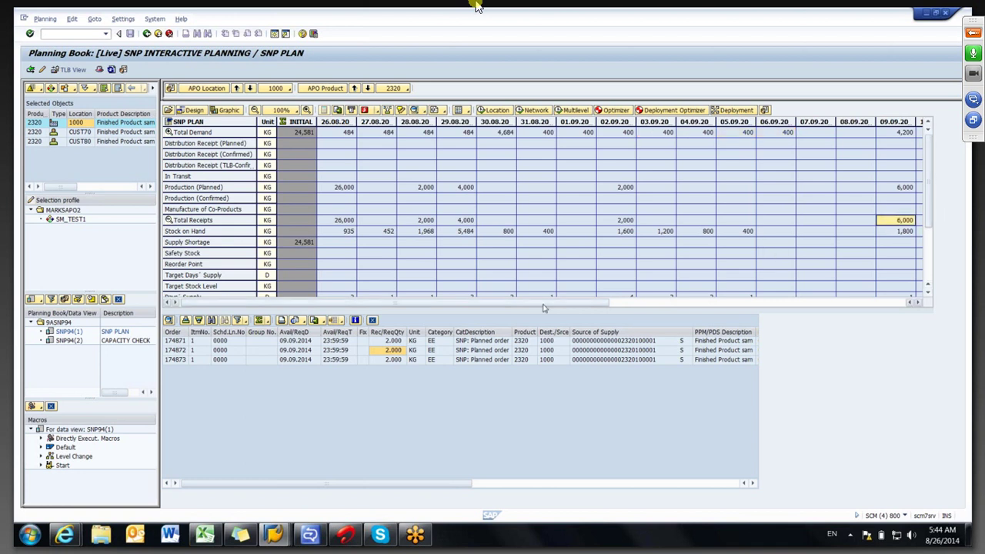
{"action": "left_click_drag", "start_coordinate": [546, 303], "coordinate": [878, 293]}
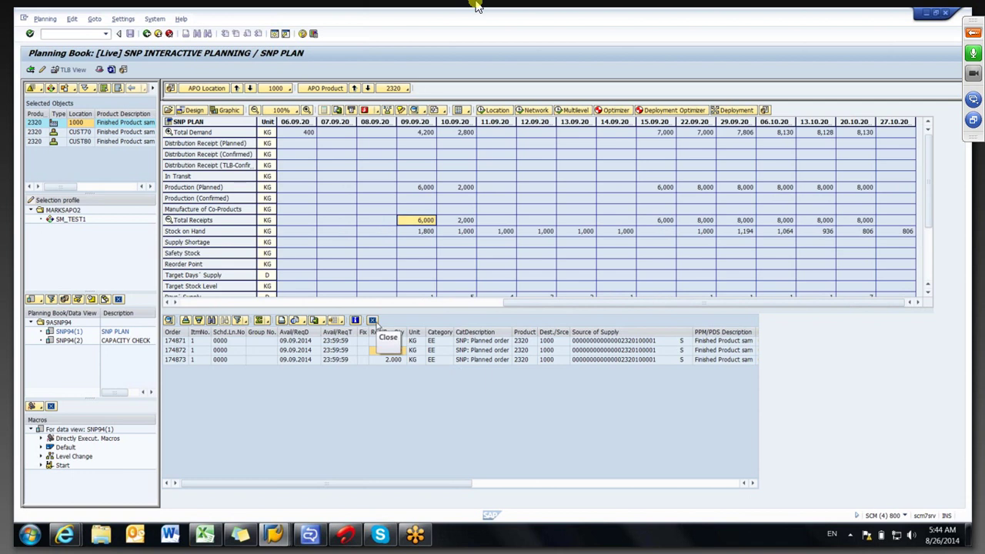
Switch to the product master and open product 2320 at location 1000 for changing its lot size data.
{"action": "left_click", "coordinate": [265, 535]}
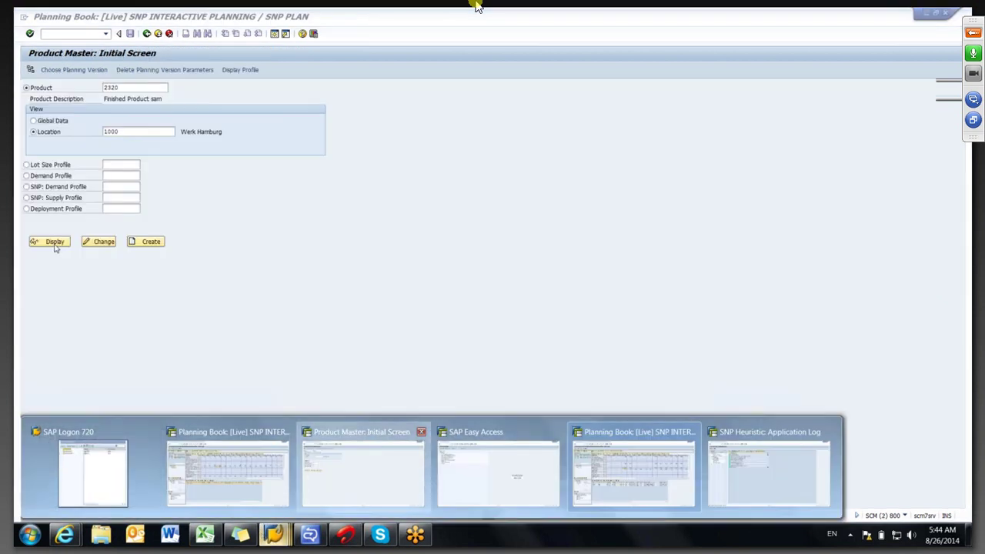
{"action": "left_click", "coordinate": [367, 458]}
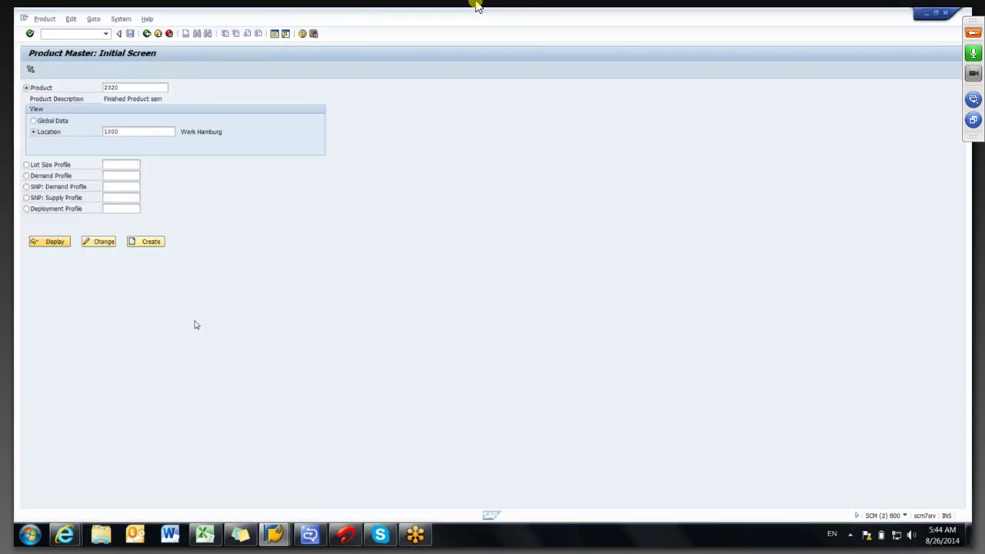
{"action": "key", "text": "F7"}
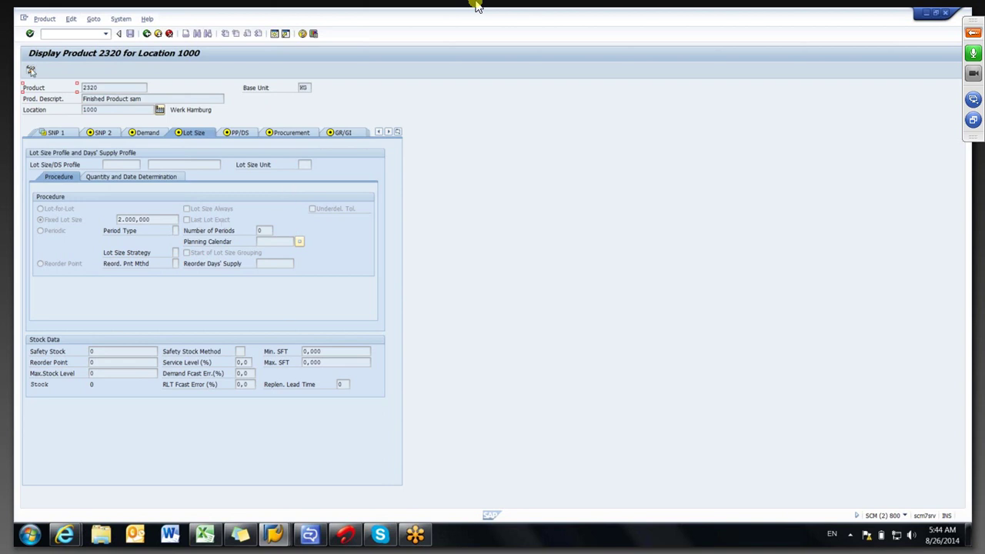
{"action": "left_click", "coordinate": [30, 70]}
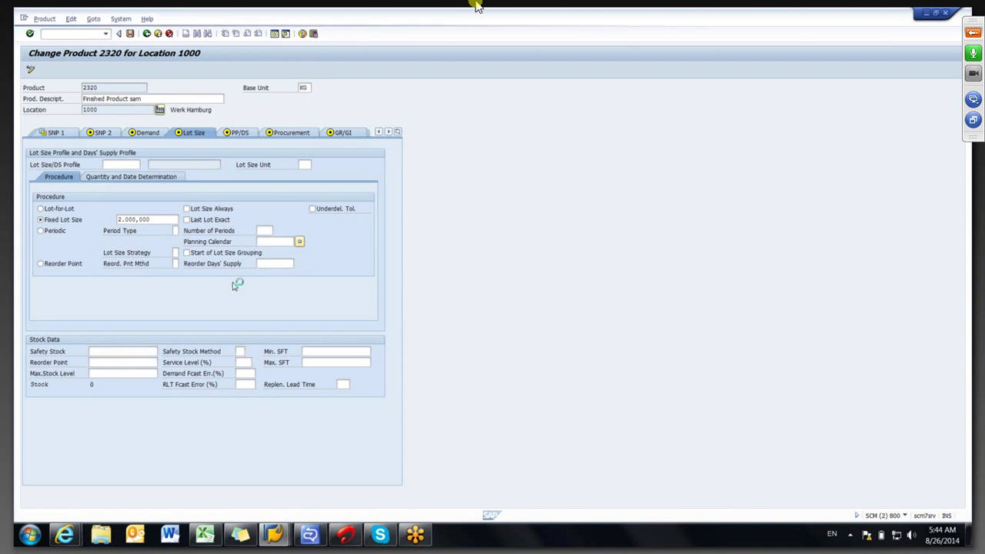
Set the safety stock method of product 2320 to SB, Safety Stock from Location Product Master.
{"action": "key", "text": "F4"}
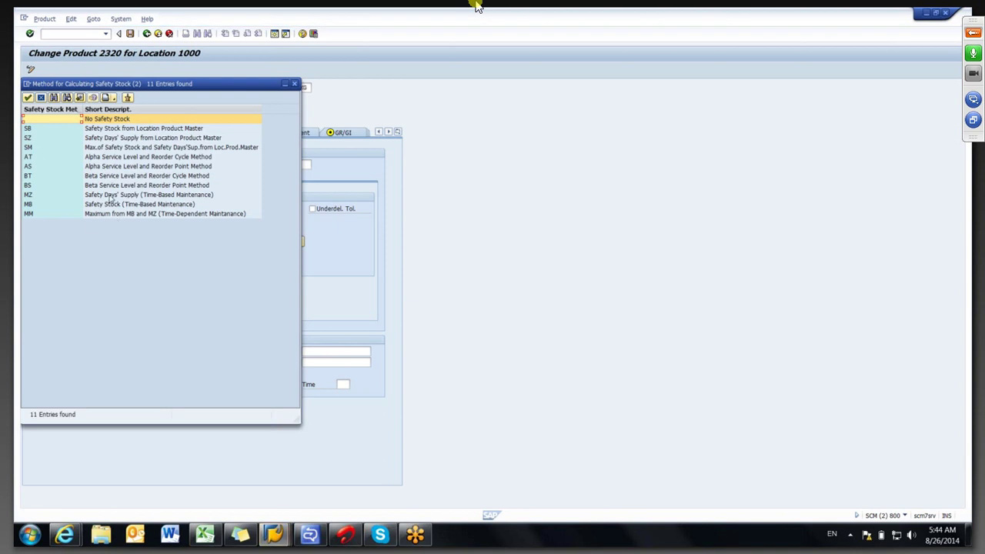
{"action": "left_click", "coordinate": [37, 129]}
{"action": "left_click", "coordinate": [35, 139]}
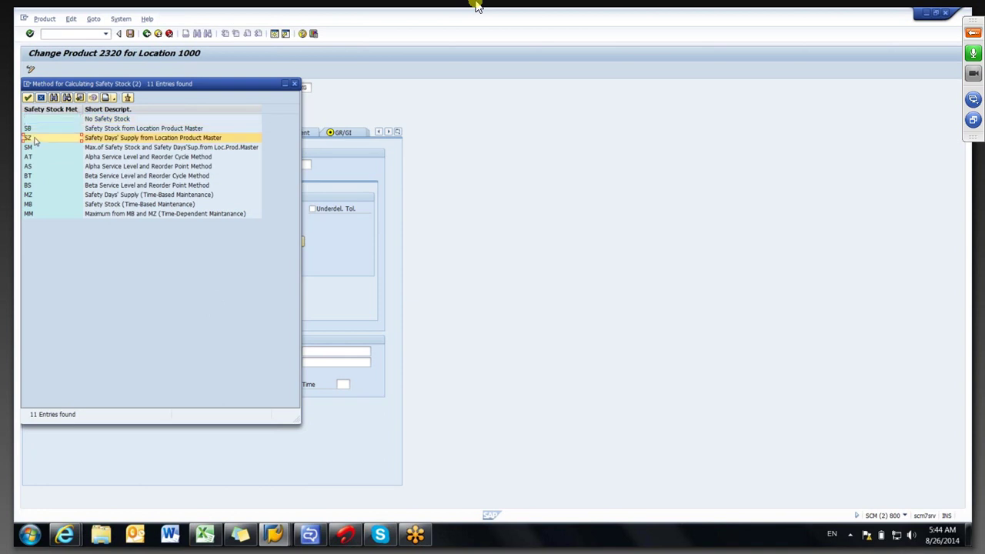
{"action": "double_click", "coordinate": [34, 129]}
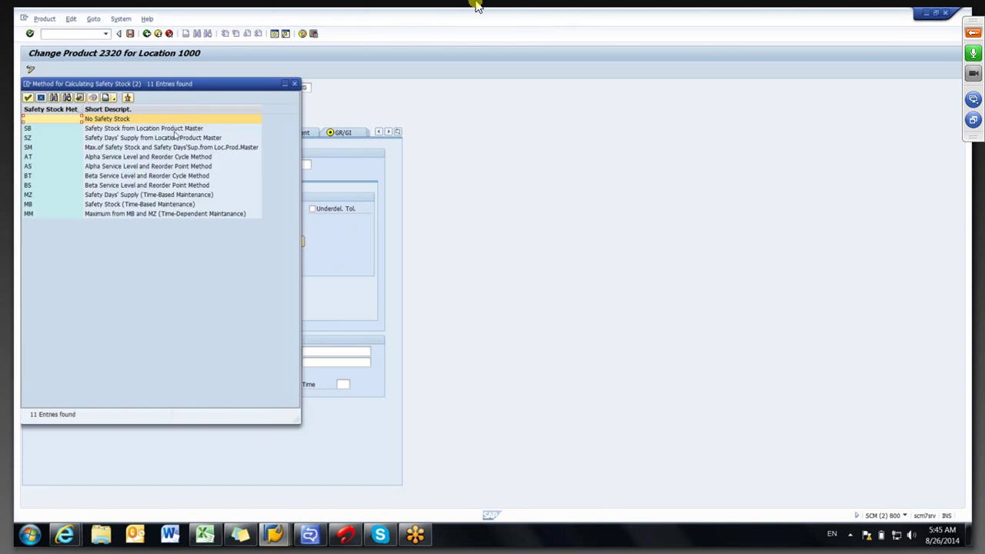
{"action": "left_click", "coordinate": [174, 129]}
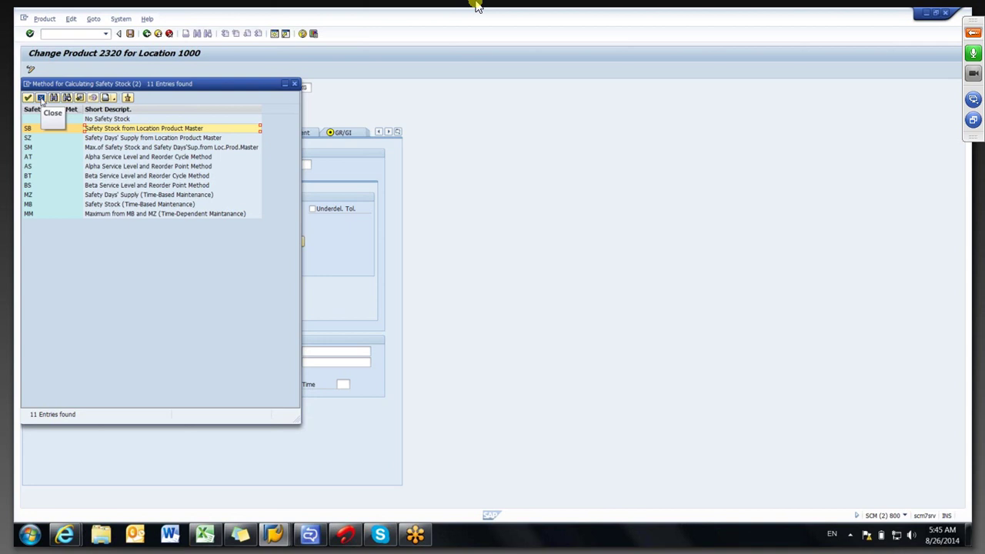
{"action": "double_click", "coordinate": [35, 128]}
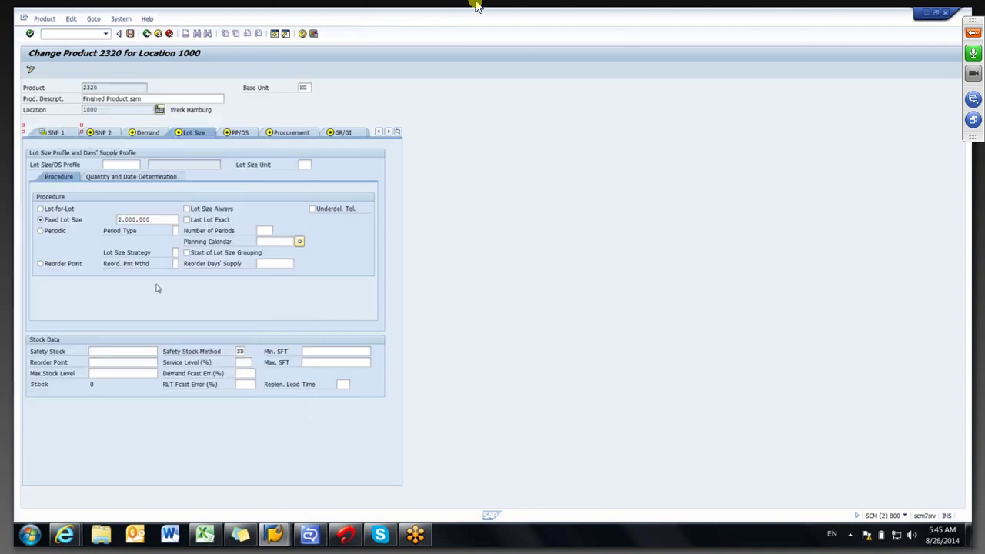
Set the safety stock to 5,000, save product 2320 and return to the product master's initial screen.
{"action": "left_click", "coordinate": [104, 354]}
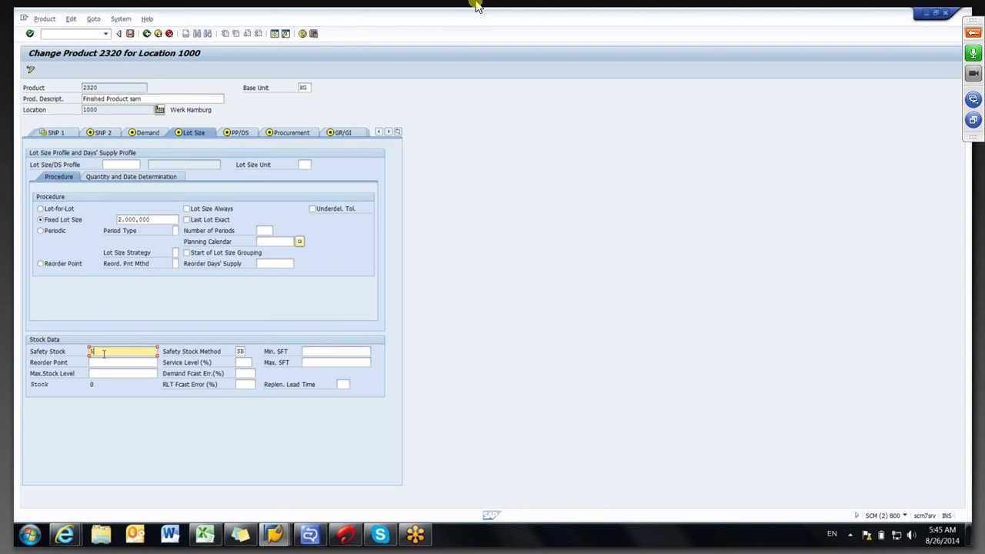
{"action": "type", "text": "5,000"}
{"action": "key", "text": "Return"}
{"action": "left_click", "coordinate": [130, 33]}
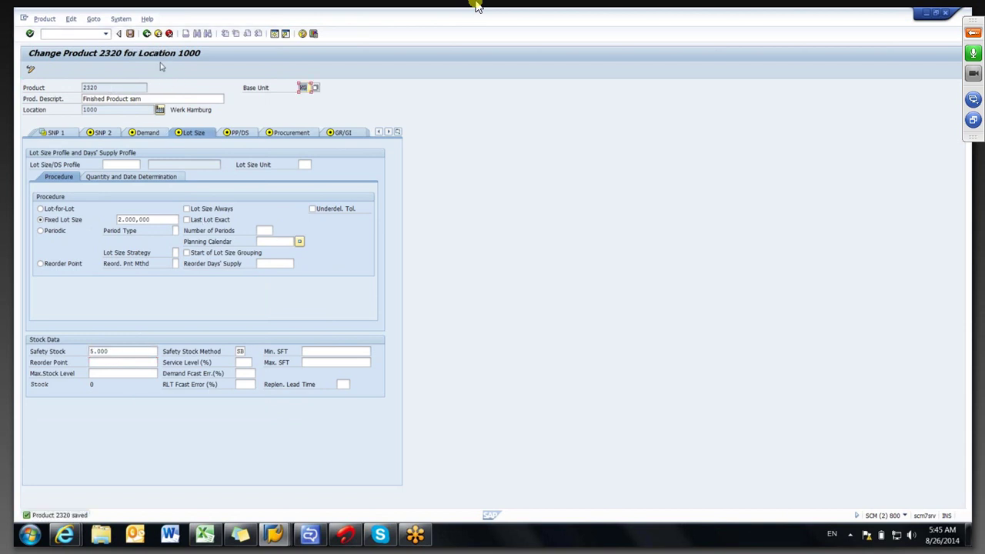
{"action": "left_click", "coordinate": [147, 33]}
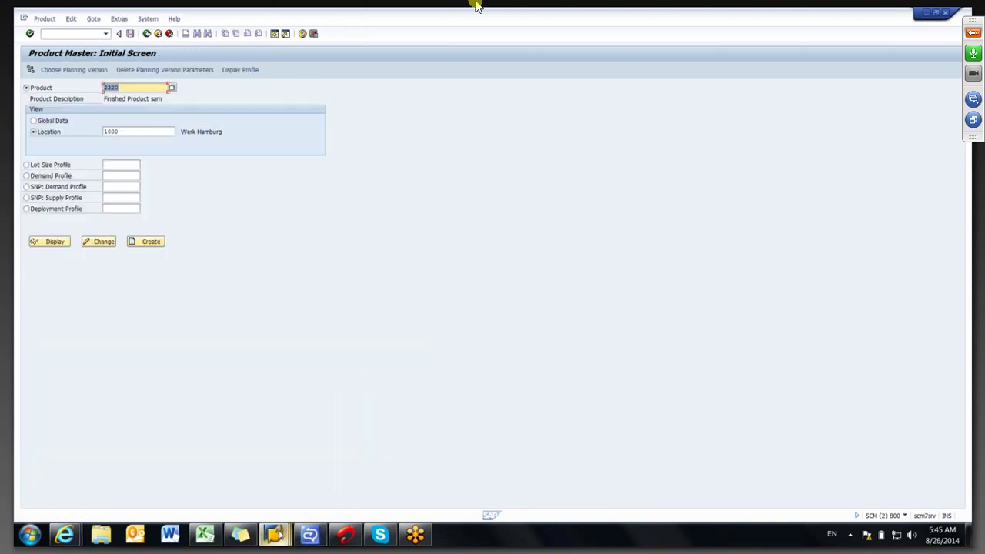
Switch to the SNP planning book, close the order detail list and select the Safety Stock row.
{"action": "left_click", "coordinate": [477, 6]}
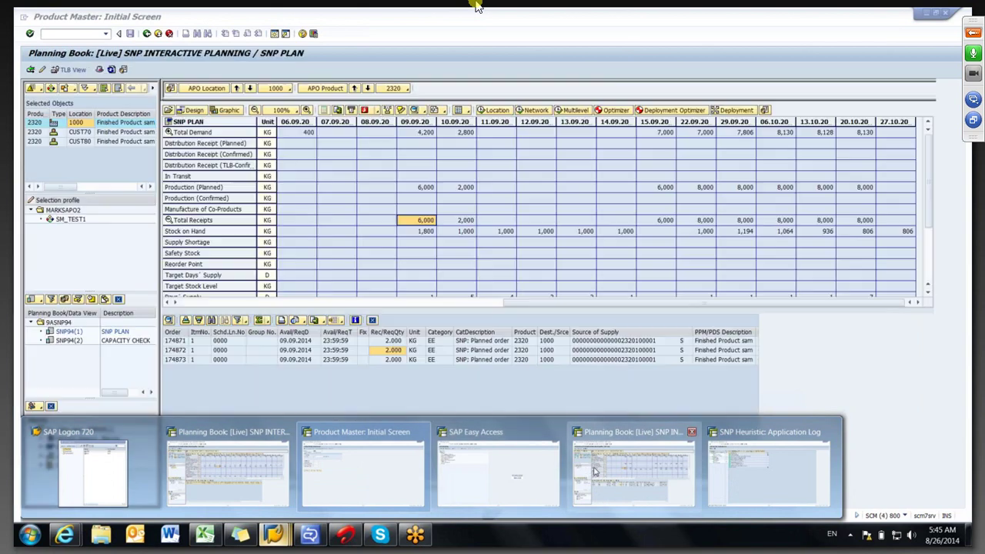
{"action": "left_click", "coordinate": [634, 473]}
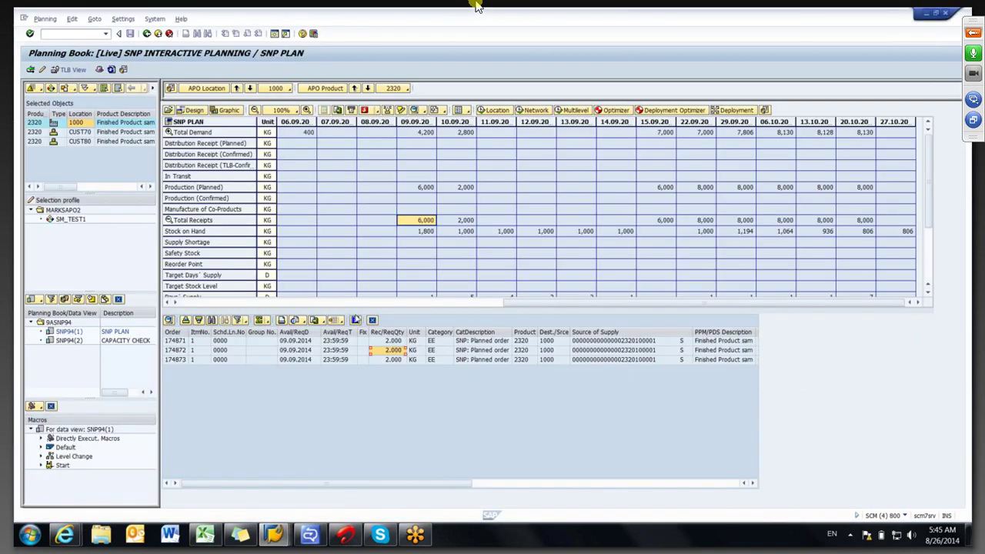
{"action": "left_click", "coordinate": [372, 320]}
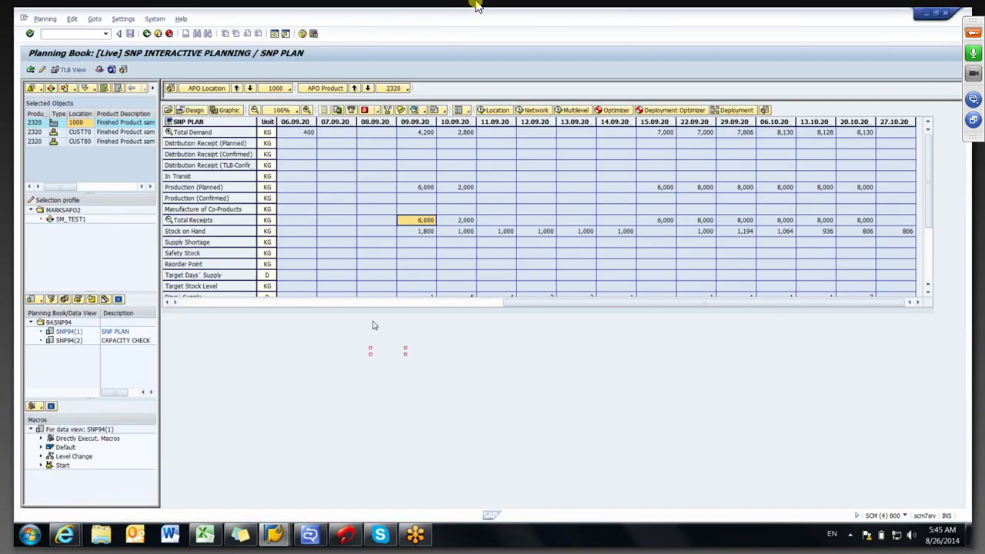
{"action": "left_click", "coordinate": [235, 258]}
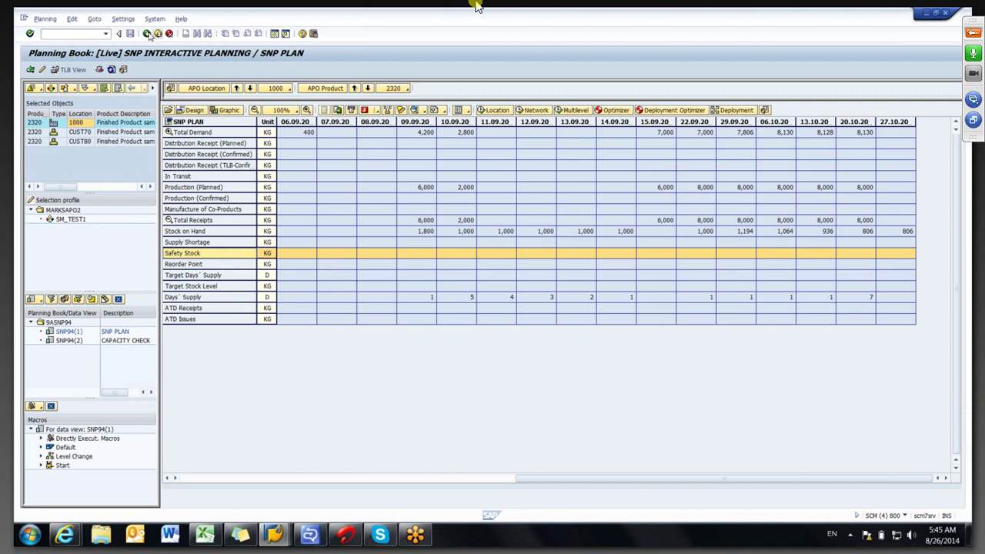
Reload the planning book with selection SM_TEST1 for product 2320 at location 1000 and expand Total Receipts.
{"action": "key", "text": "F3"}
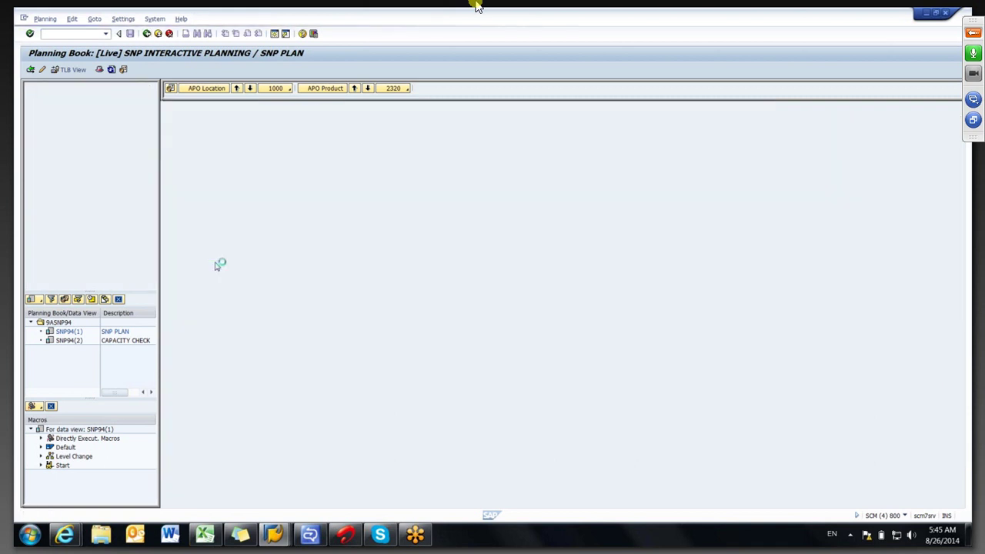
{"action": "double_click", "coordinate": [177, 187]}
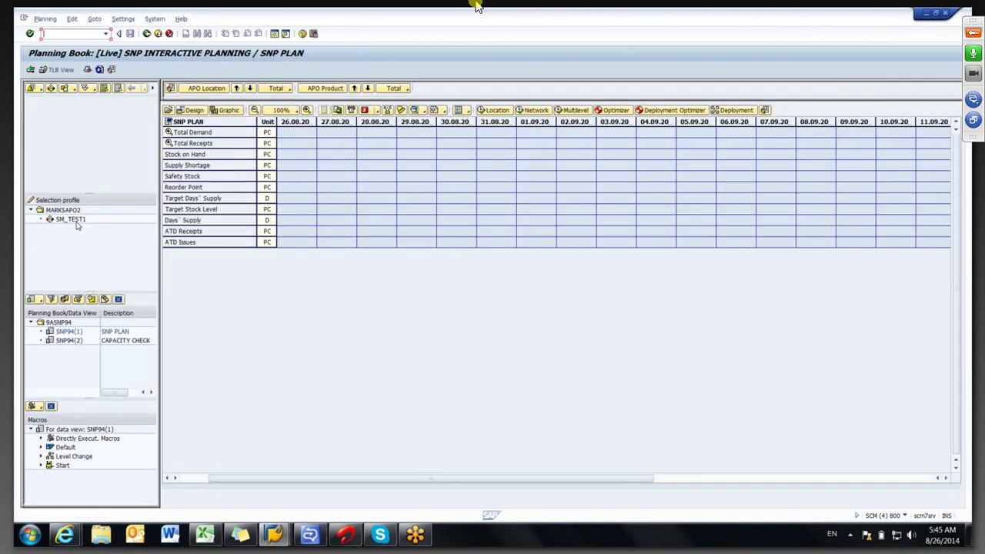
{"action": "double_click", "coordinate": [74, 220]}
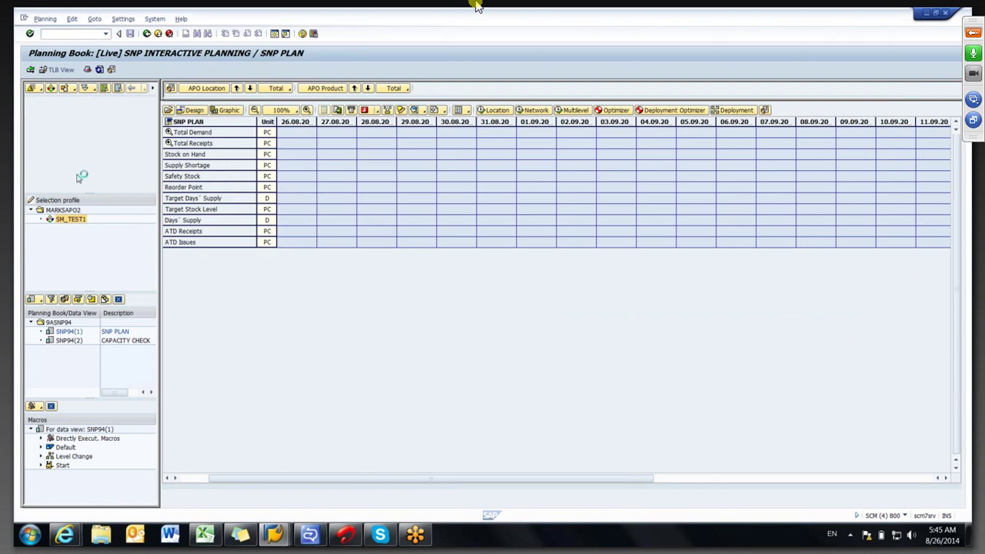
{"action": "double_click", "coordinate": [77, 123]}
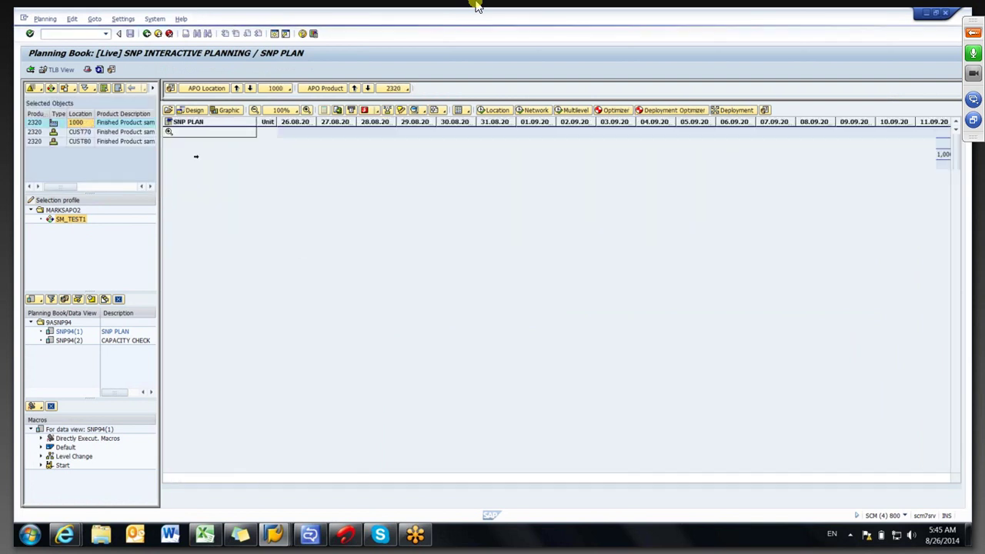
{"action": "double_click", "coordinate": [191, 145]}
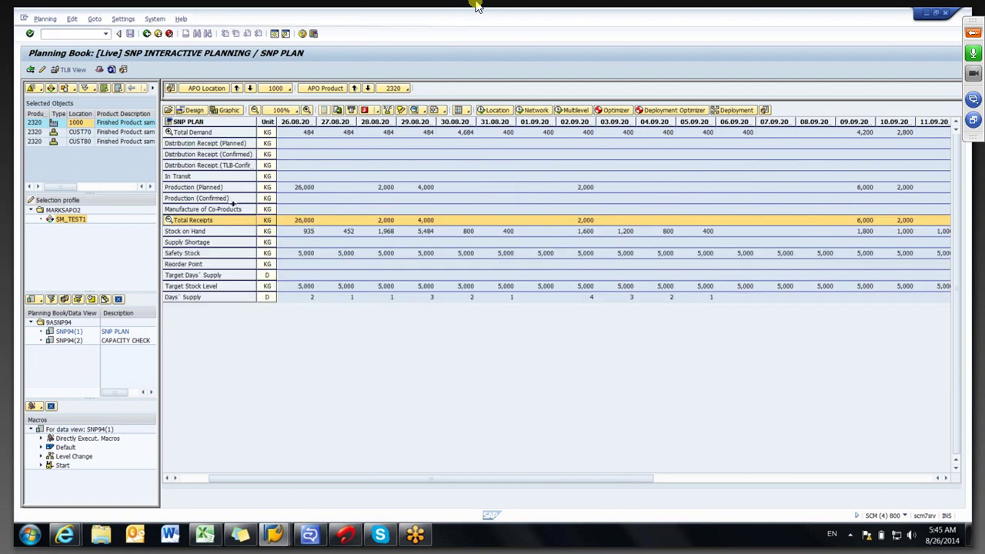
Check the safety stock from 26.08 to 29.08 and the planned production on 26.08.
{"action": "left_click", "coordinate": [296, 257]}
{"action": "left_click", "coordinate": [341, 259]}
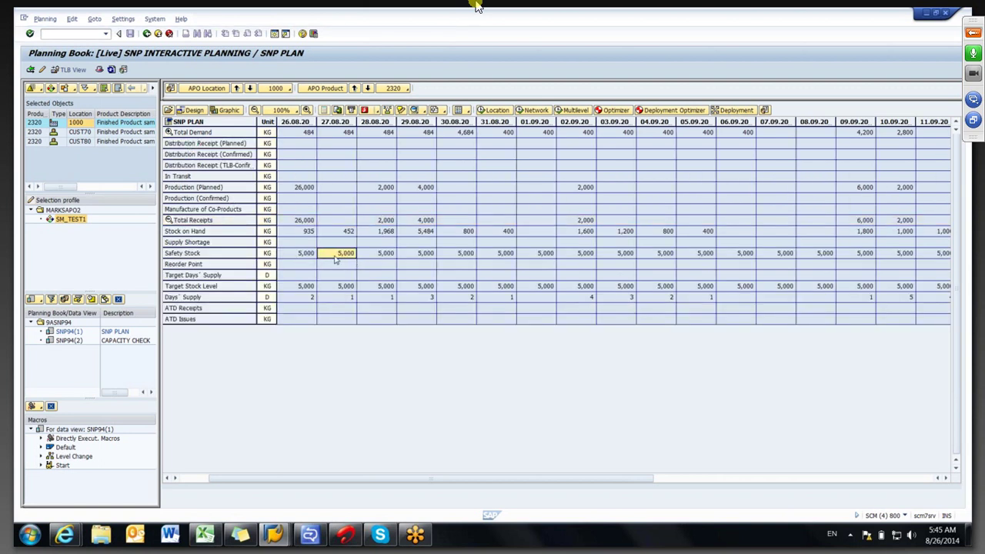
{"action": "left_click", "coordinate": [375, 259]}
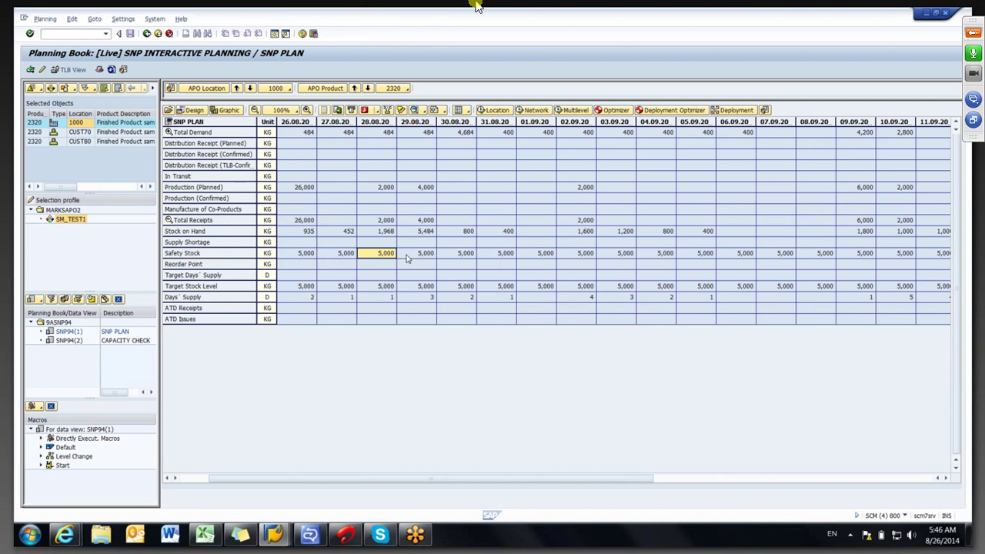
{"action": "left_click", "coordinate": [407, 259]}
{"action": "left_click", "coordinate": [291, 187]}
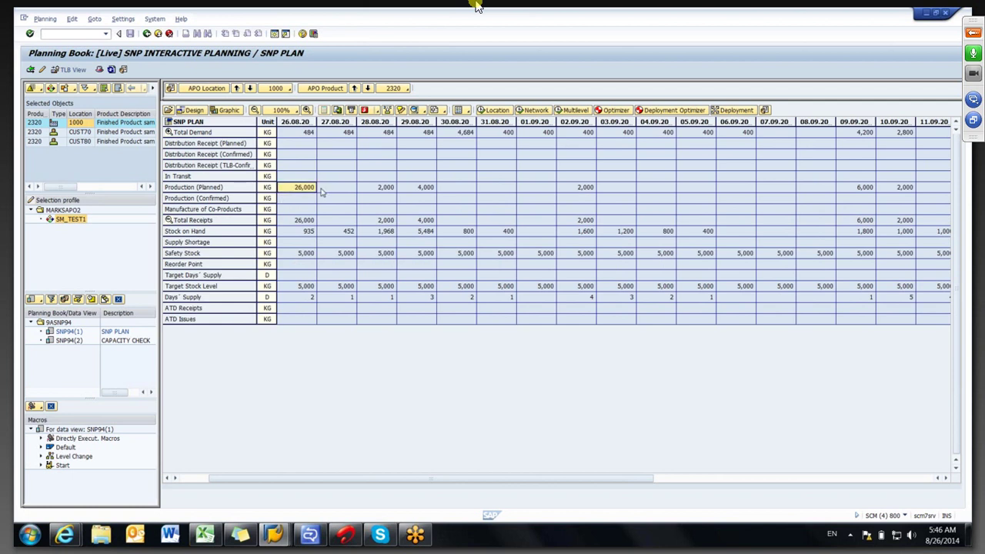
Switch to the SNP heuristic session, leave the old application log and rerun the heuristic.
{"action": "left_click", "coordinate": [266, 541]}
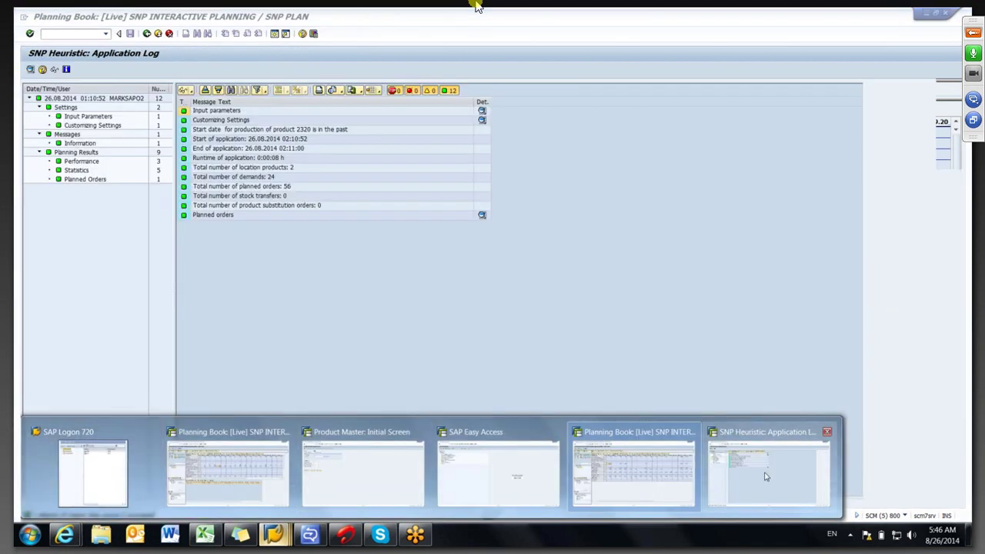
{"action": "left_click", "coordinate": [765, 477]}
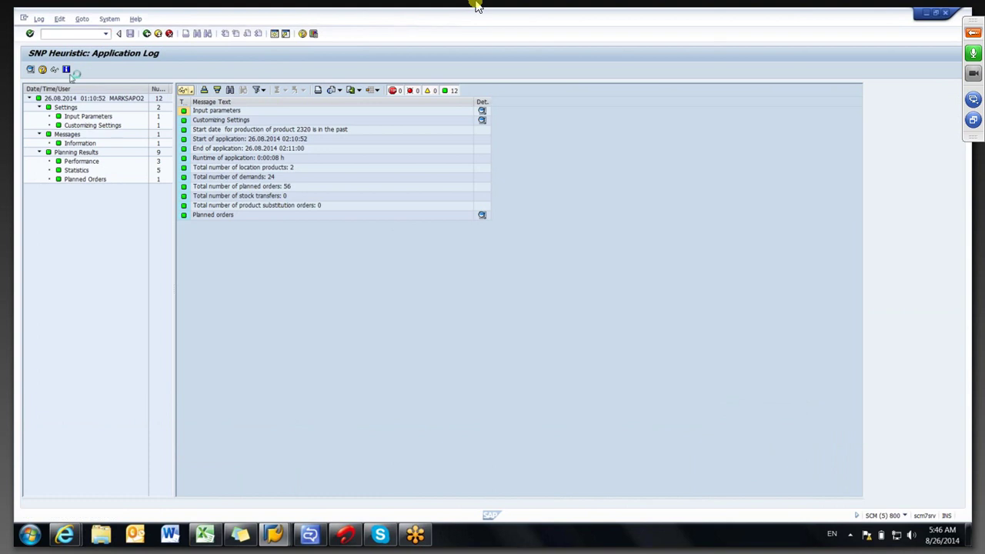
{"action": "key", "text": "F3"}
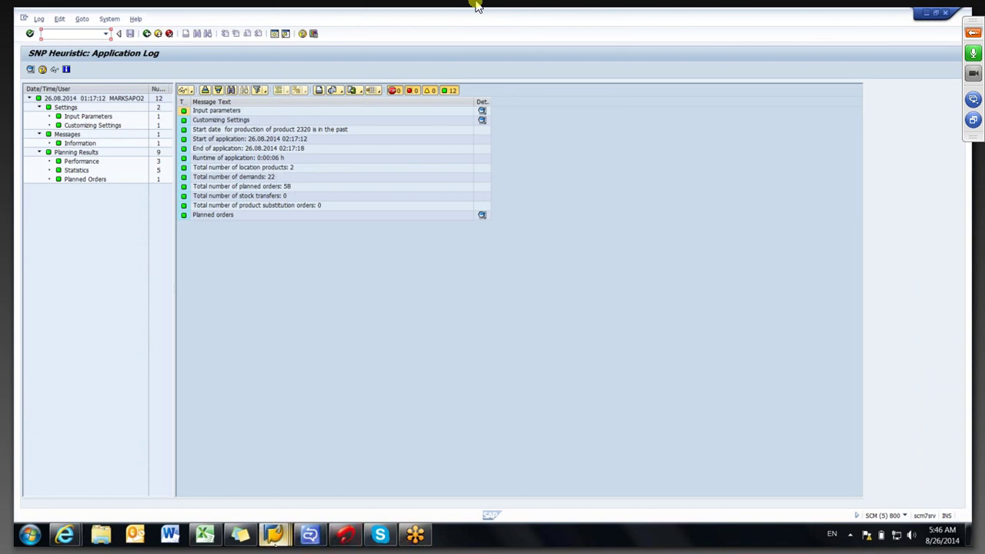
Return to the planning book with the new plan and compare planned production, stock on hand and safety stock on 26.08.
{"action": "mouse_move", "coordinate": [274, 535]}
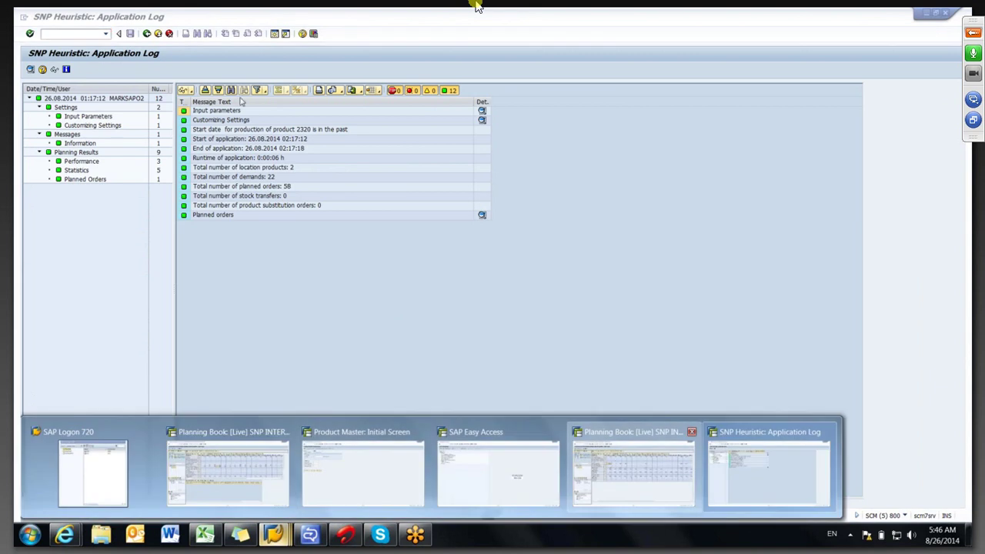
{"action": "left_click", "coordinate": [633, 465]}
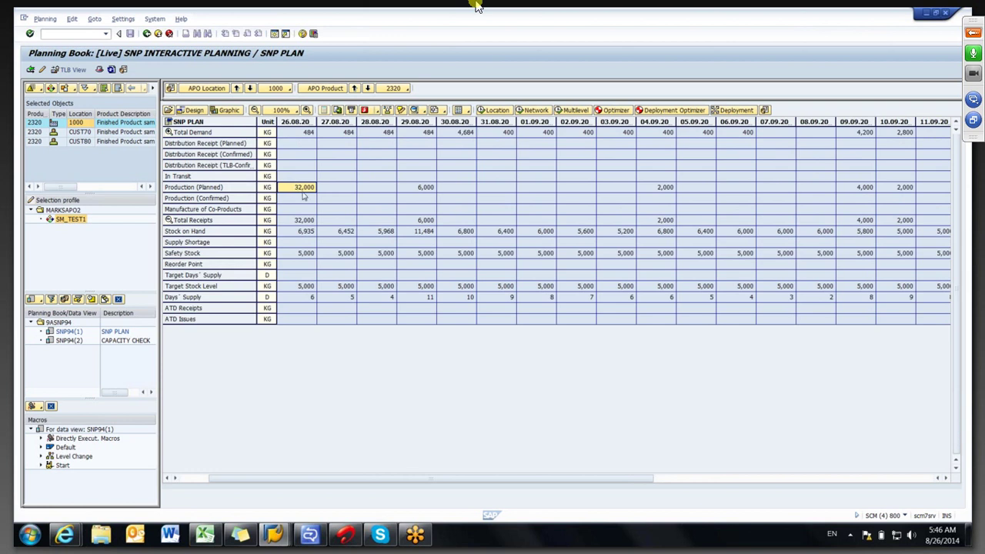
{"action": "left_click", "coordinate": [294, 255]}
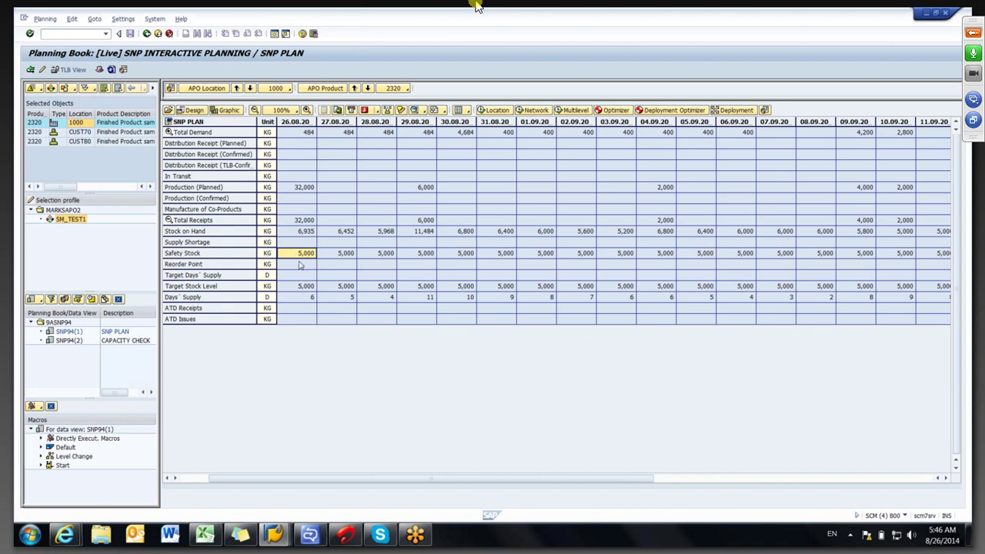
{"action": "left_click", "coordinate": [291, 188]}
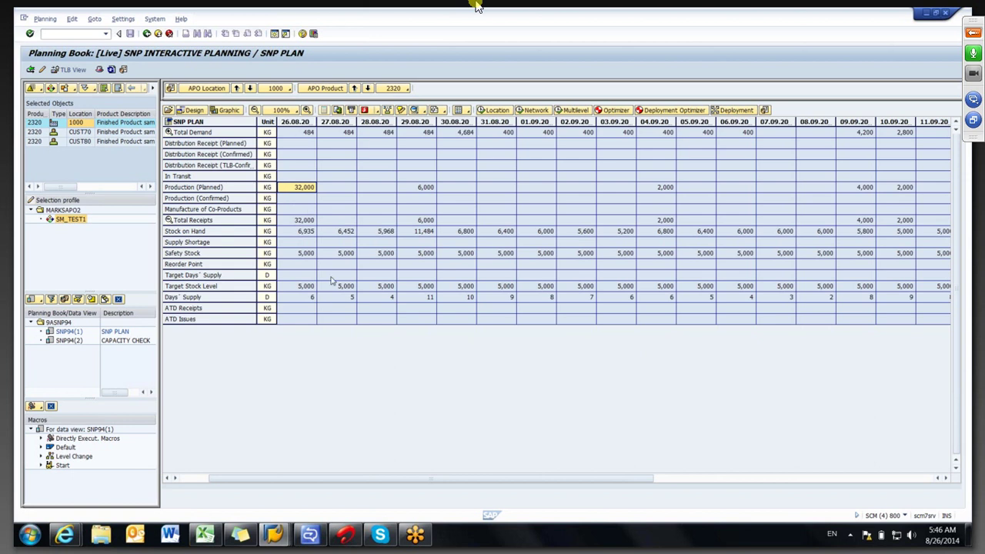
{"action": "left_click", "coordinate": [298, 233]}
{"action": "left_click", "coordinate": [312, 242]}
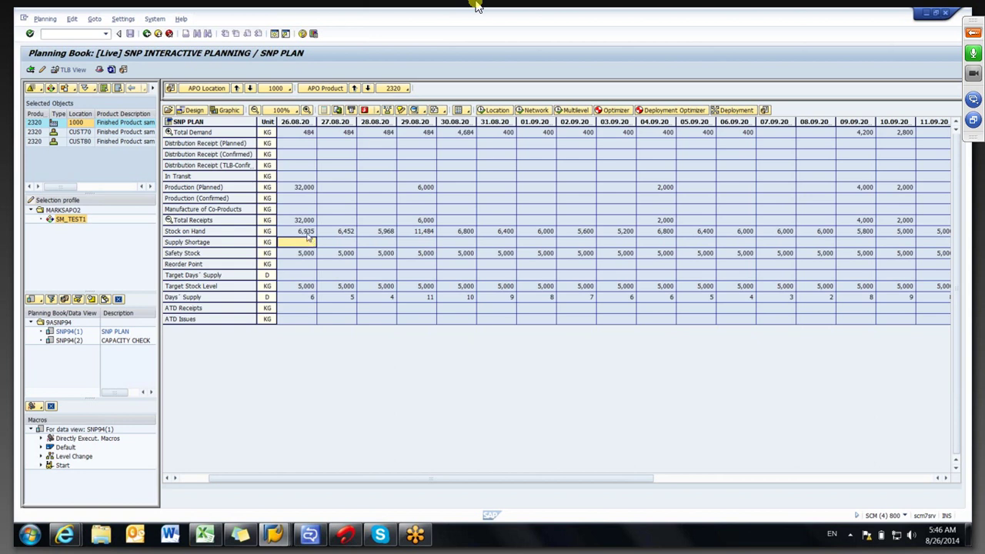
{"action": "left_click", "coordinate": [299, 254]}
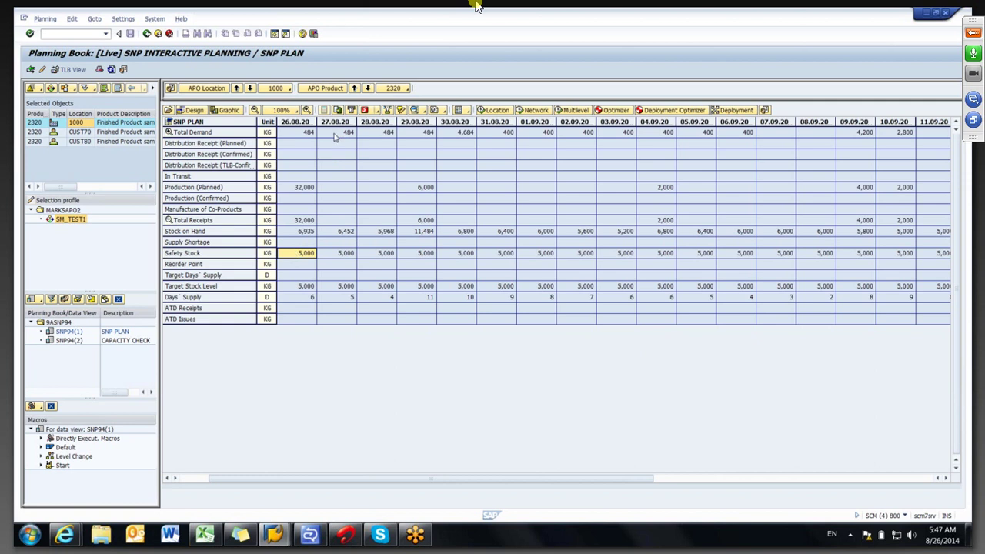
Review total demand from 27.08 to 02.09, stock on hand on 03.09 and planned production on 04.09.
{"action": "left_click_drag", "start_coordinate": [335, 137], "coordinate": [593, 137]}
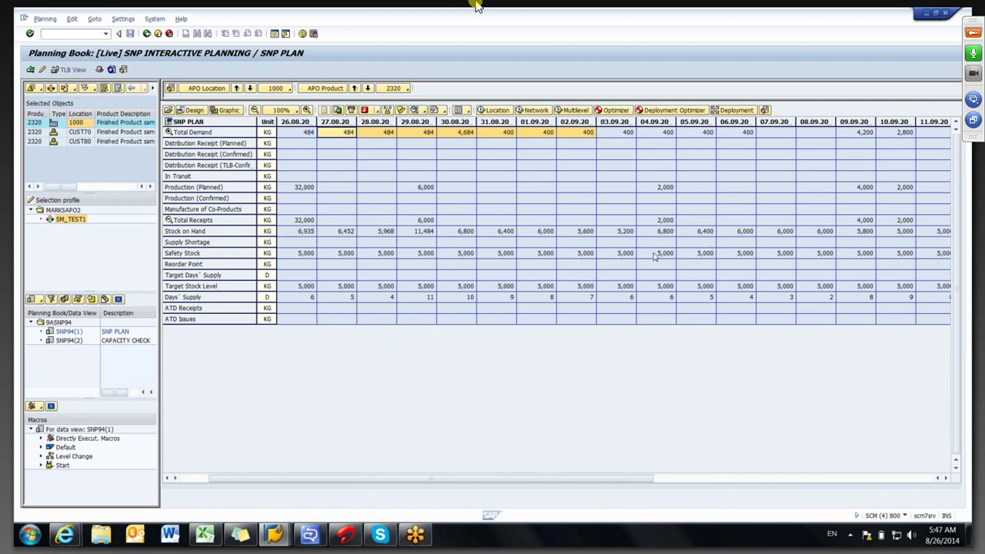
{"action": "left_click", "coordinate": [609, 233]}
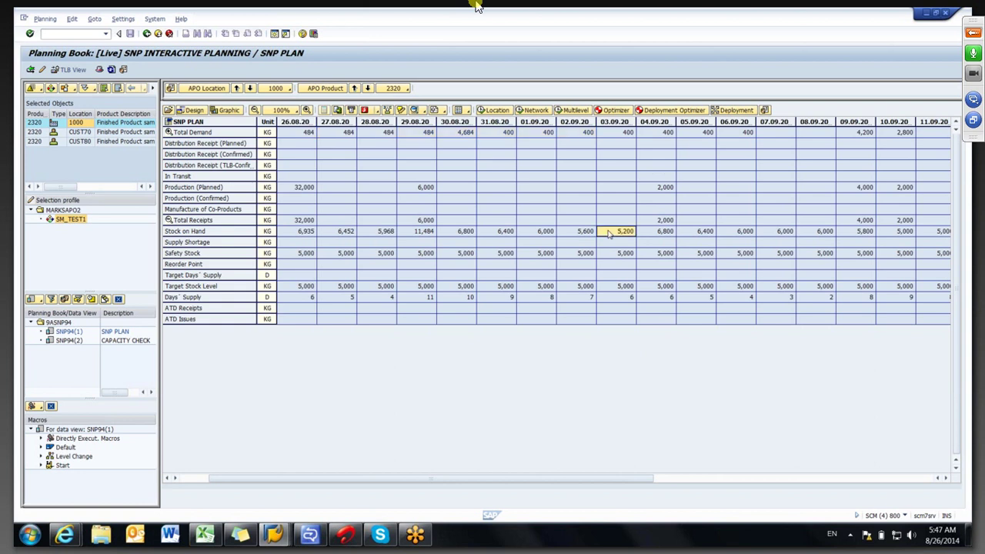
{"action": "left_click", "coordinate": [650, 188]}
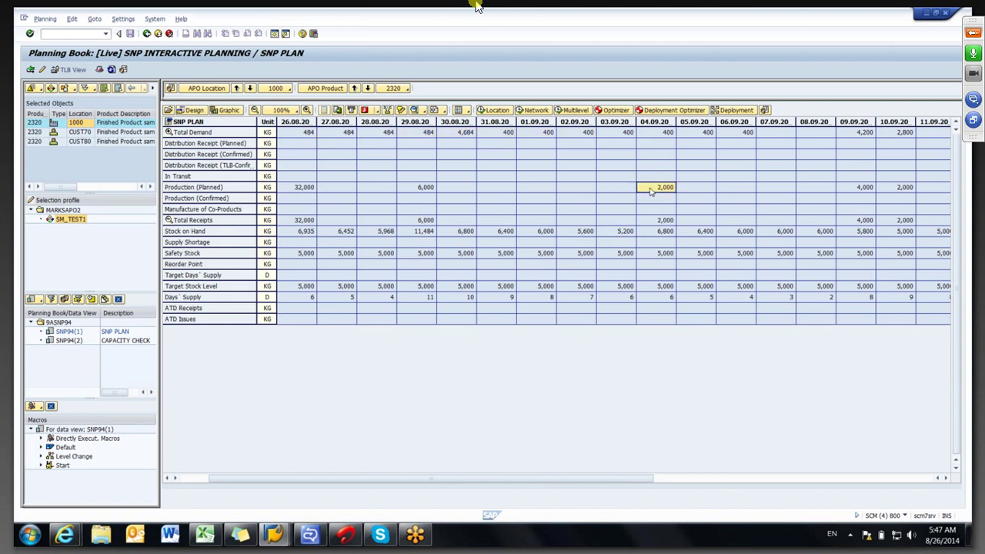
Compare stock on hand and safety stock on 03.09 with total demand and planned production on 04.09.
{"action": "left_click", "coordinate": [609, 237]}
{"action": "left_click", "coordinate": [651, 135]}
{"action": "left_click", "coordinate": [613, 233]}
{"action": "left_click", "coordinate": [612, 256]}
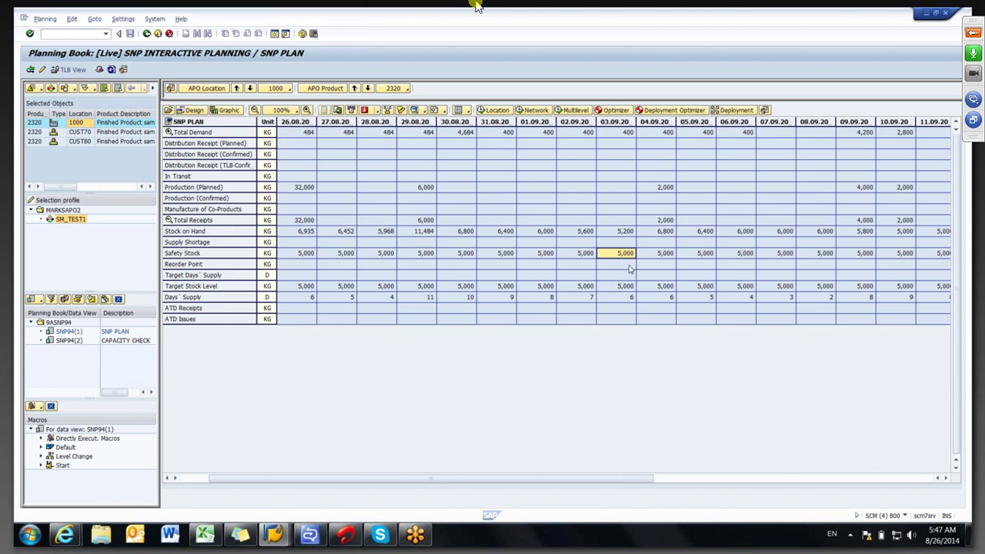
{"action": "left_click", "coordinate": [656, 136]}
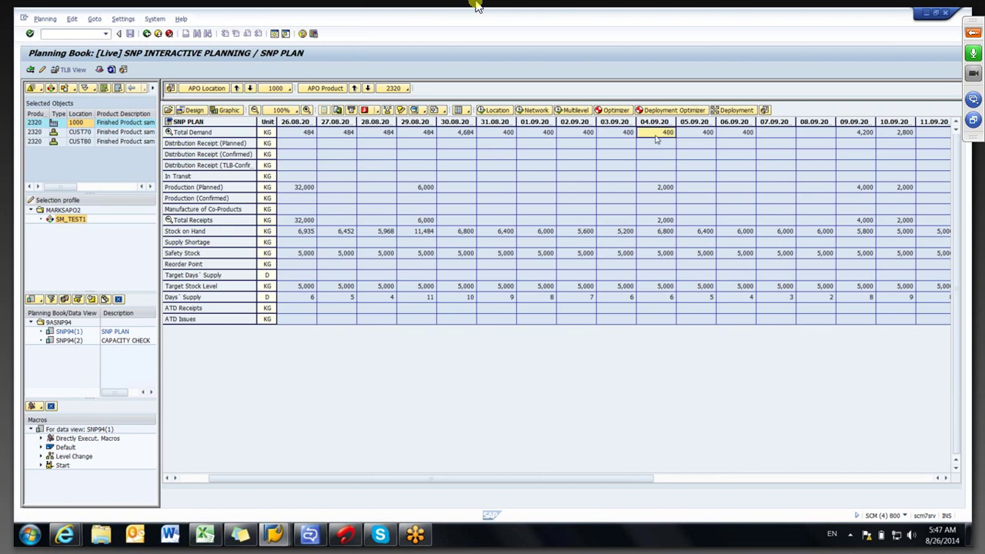
{"action": "left_click", "coordinate": [648, 191]}
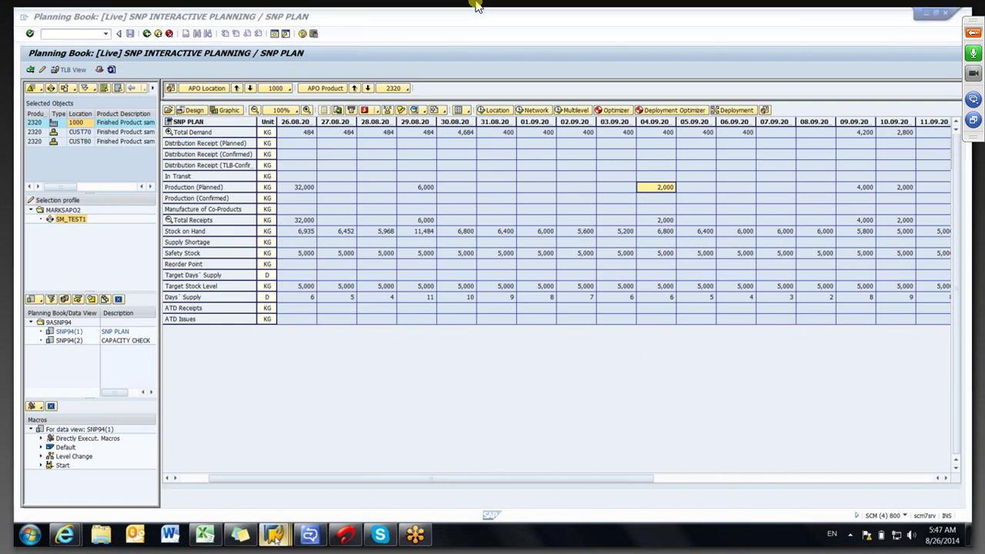
Switch to the product master session and open product 2320 at location CUST70 for changing.
{"action": "mouse_move", "coordinate": [274, 535]}
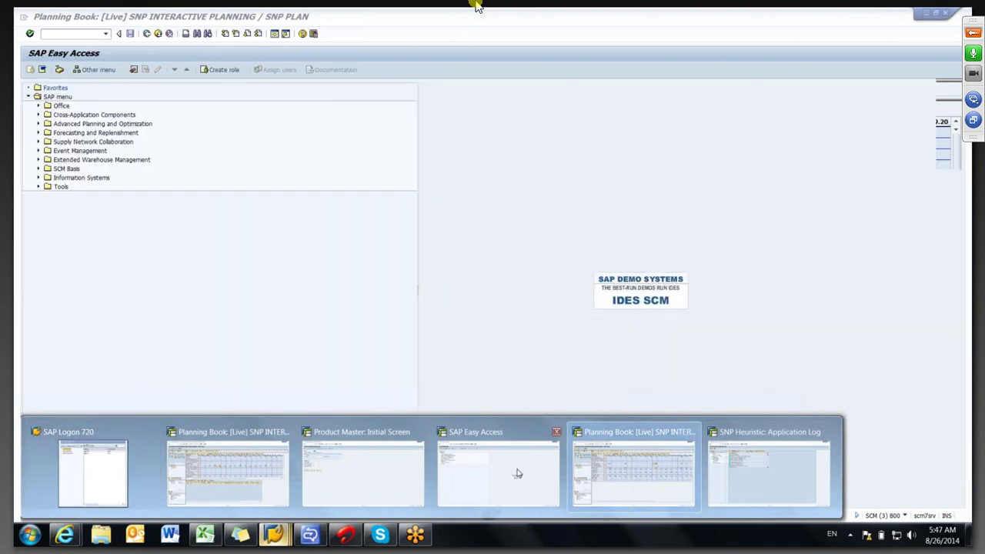
{"action": "left_click", "coordinate": [396, 472]}
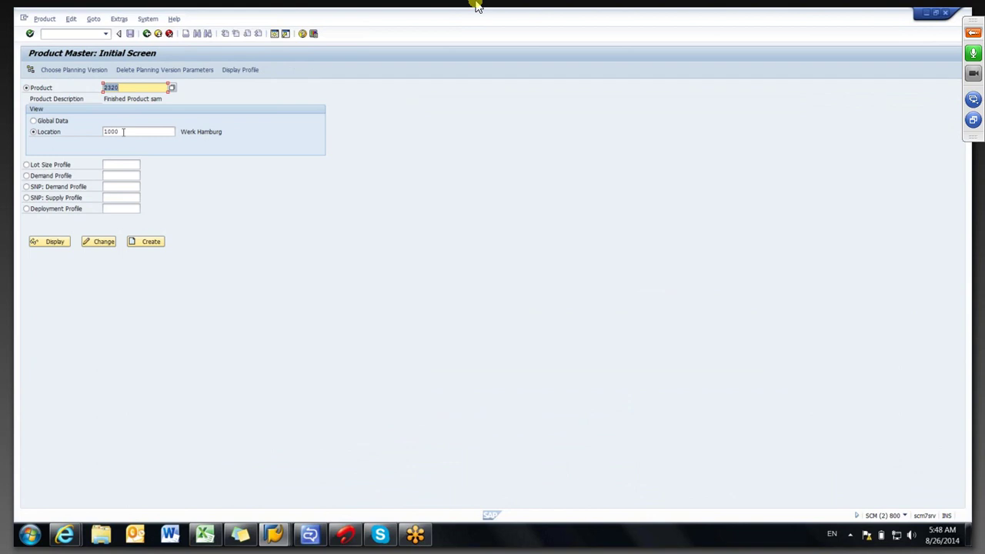
{"action": "left_click", "coordinate": [123, 132]}
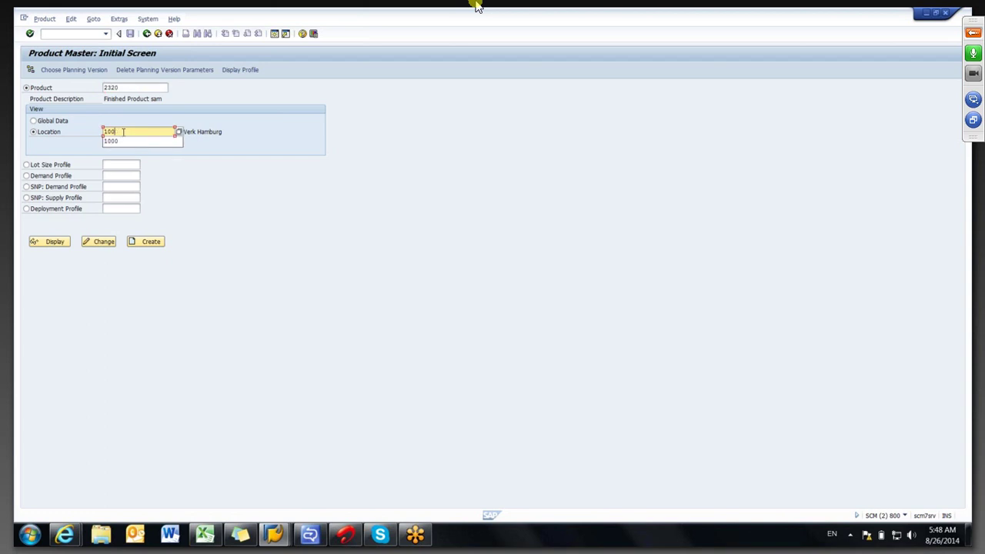
{"action": "key", "text": "BackSpace"}
{"action": "key", "text": "BackSpace"}
{"action": "key", "text": "BackSpace"}
{"action": "key", "text": "BackSpace"}
{"action": "left_click", "coordinate": [125, 151]}
{"action": "key", "text": "Return"}
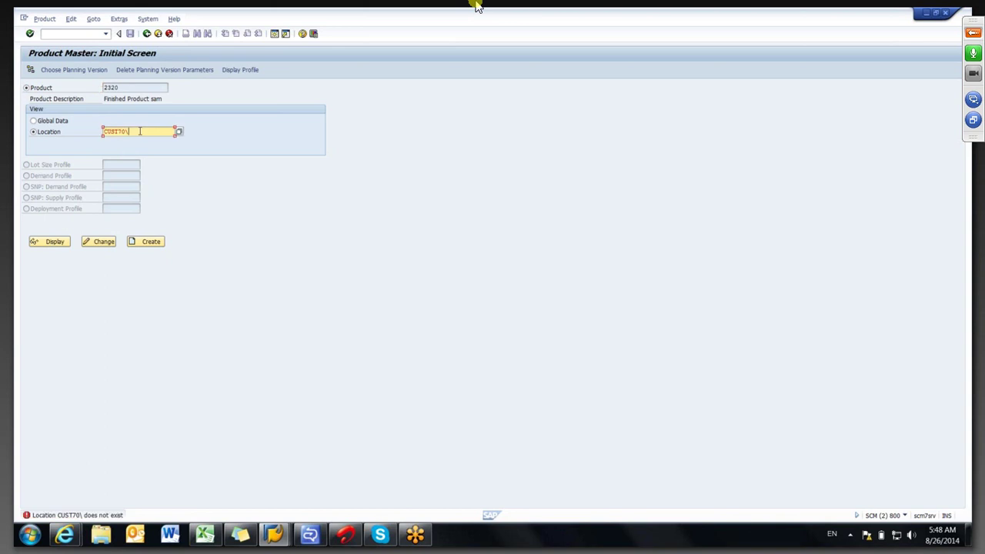
{"action": "left_click", "coordinate": [140, 132]}
{"action": "key", "text": "Return"}
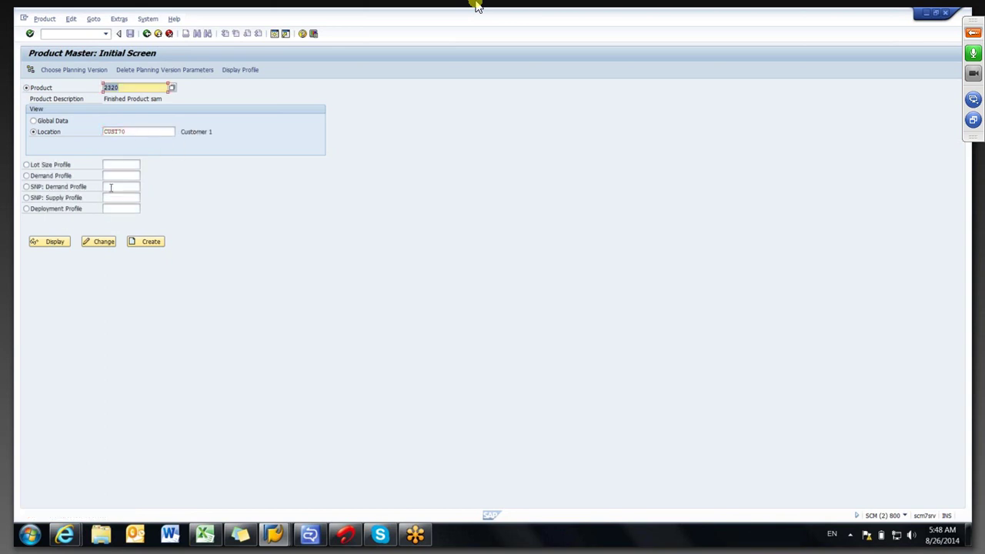
{"action": "left_click", "coordinate": [96, 244]}
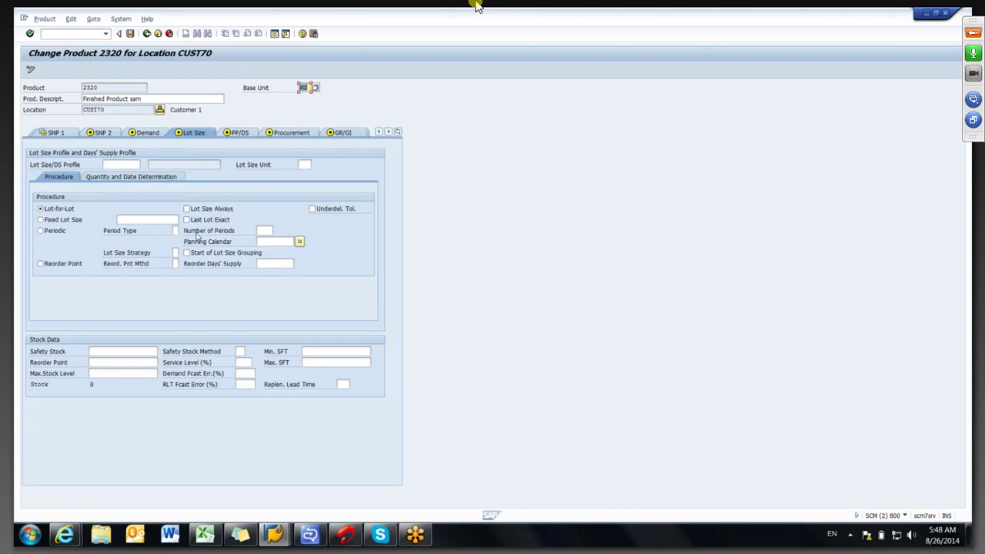
Set the safety stock method to SZ, Safety Days' Supply from Location Product Master, in the lot size data.
{"action": "left_click", "coordinate": [242, 352]}
{"action": "left_click", "coordinate": [247, 351]}
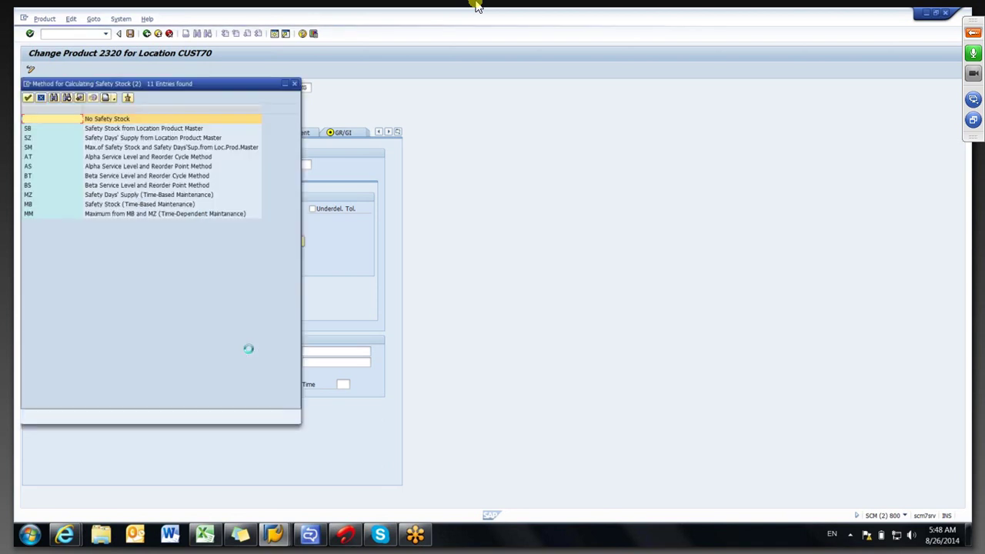
{"action": "left_click", "coordinate": [41, 138]}
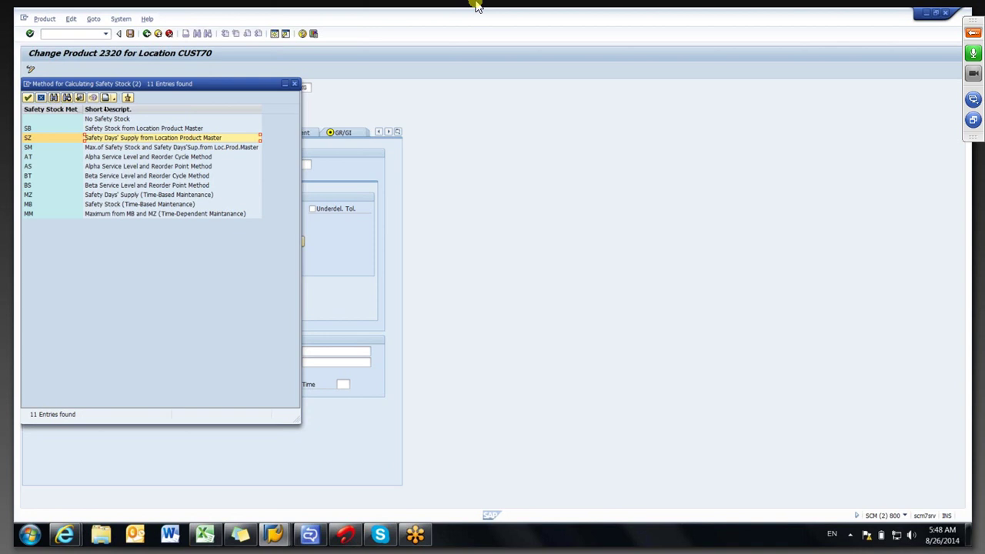
{"action": "left_click", "coordinate": [97, 129]}
{"action": "left_click", "coordinate": [60, 139]}
{"action": "key", "text": "Return"}
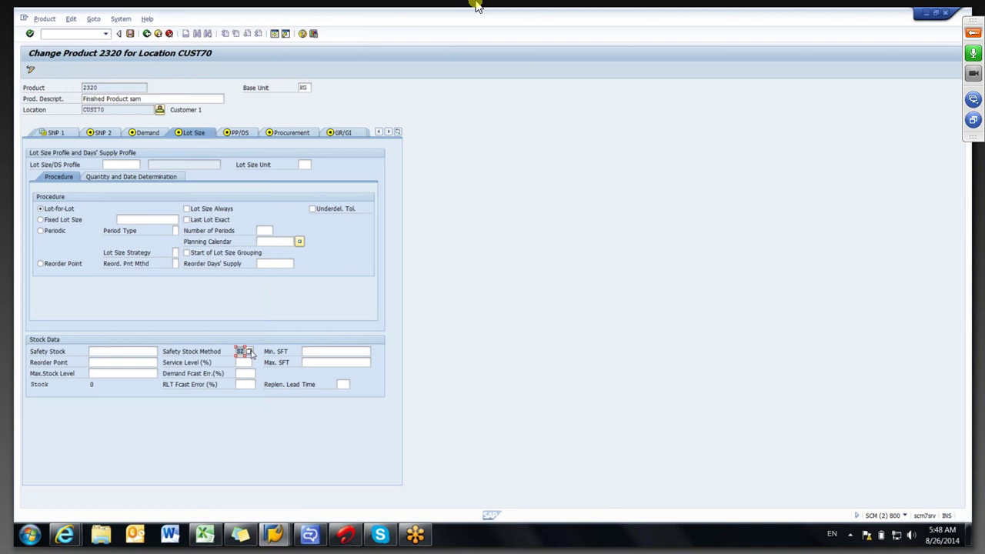
Set the safety days' supply to 5 under quantity and date determination and save the product.
{"action": "left_click", "coordinate": [132, 351]}
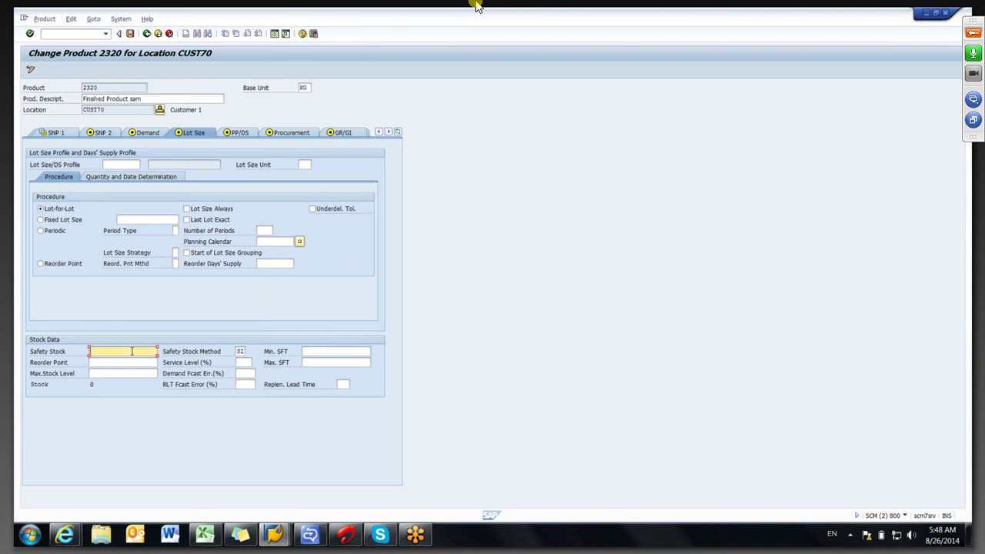
{"action": "left_click", "coordinate": [127, 179]}
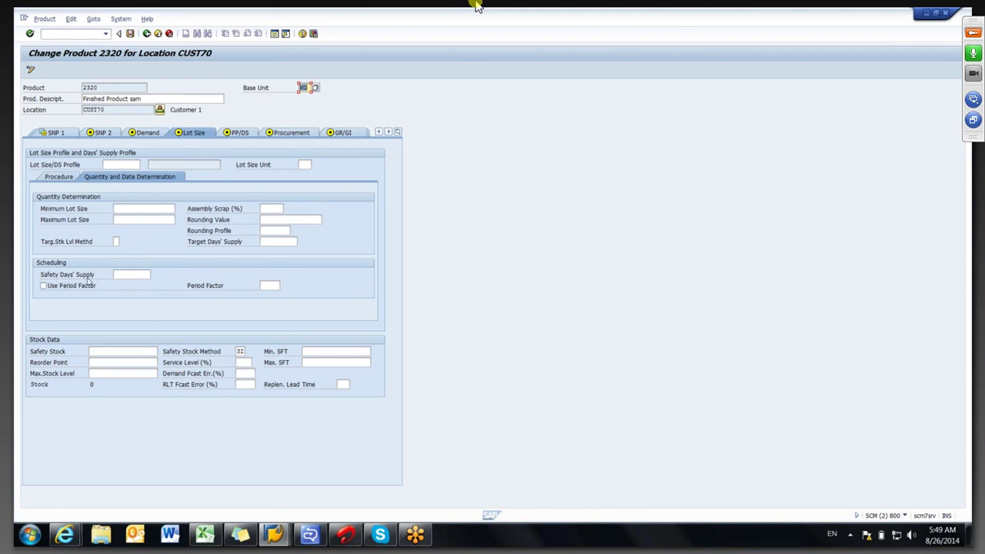
{"action": "left_click", "coordinate": [127, 277]}
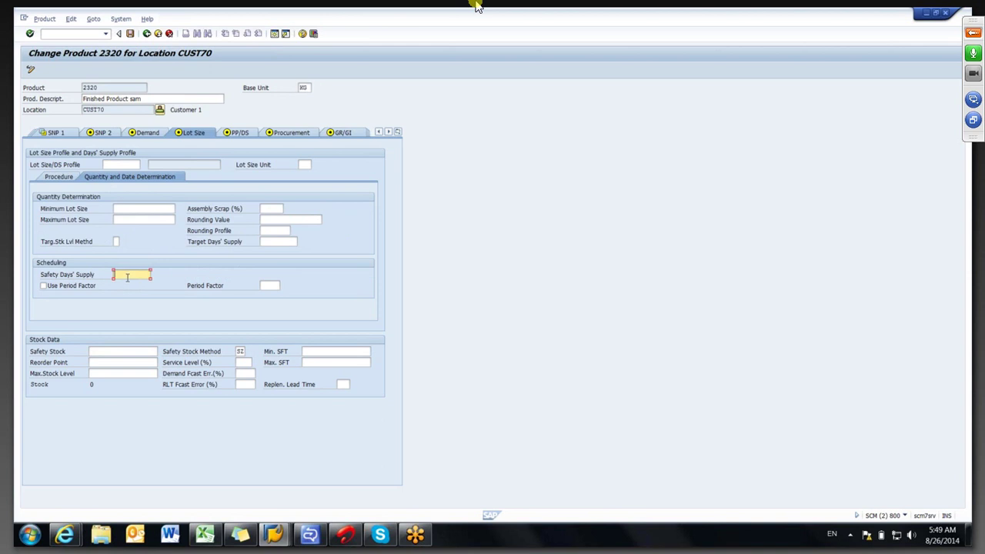
{"action": "type", "text": "5"}
{"action": "key", "text": "Return"}
{"action": "left_click", "coordinate": [130, 33]}
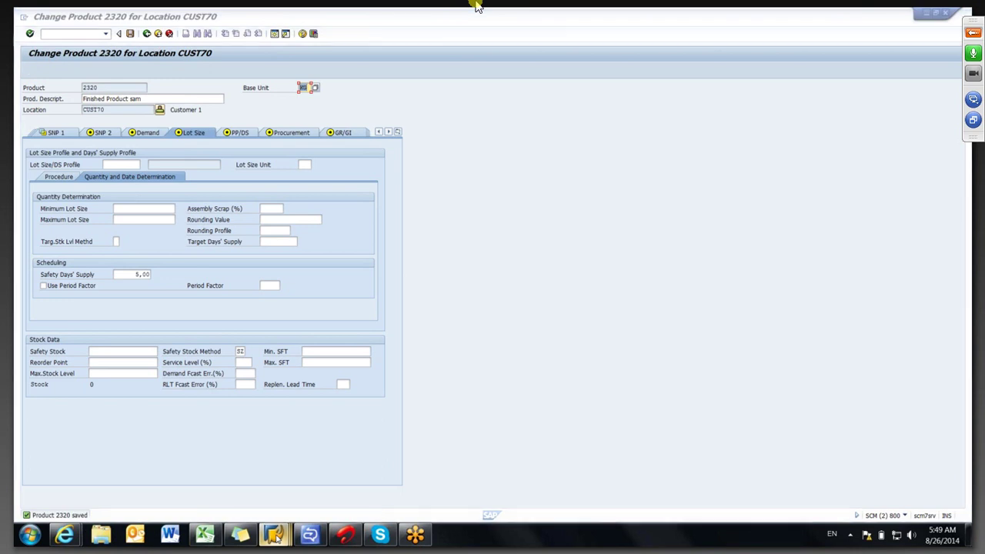
Return to the planning book, reload selection SM_TEST1 for product 2320 at CUST70 and expand total receipts and total demand.
{"action": "left_click", "coordinate": [273, 534]}
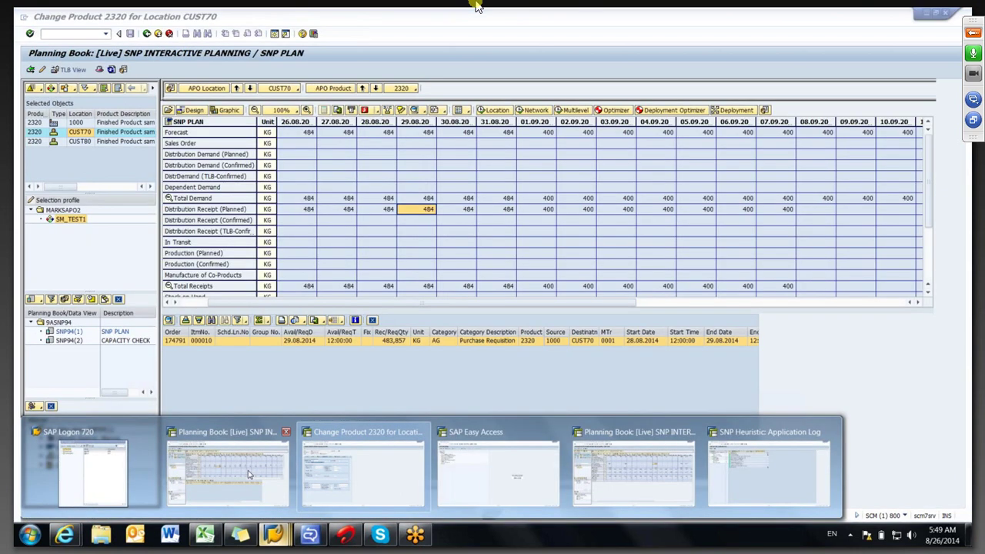
{"action": "left_click", "coordinate": [250, 475]}
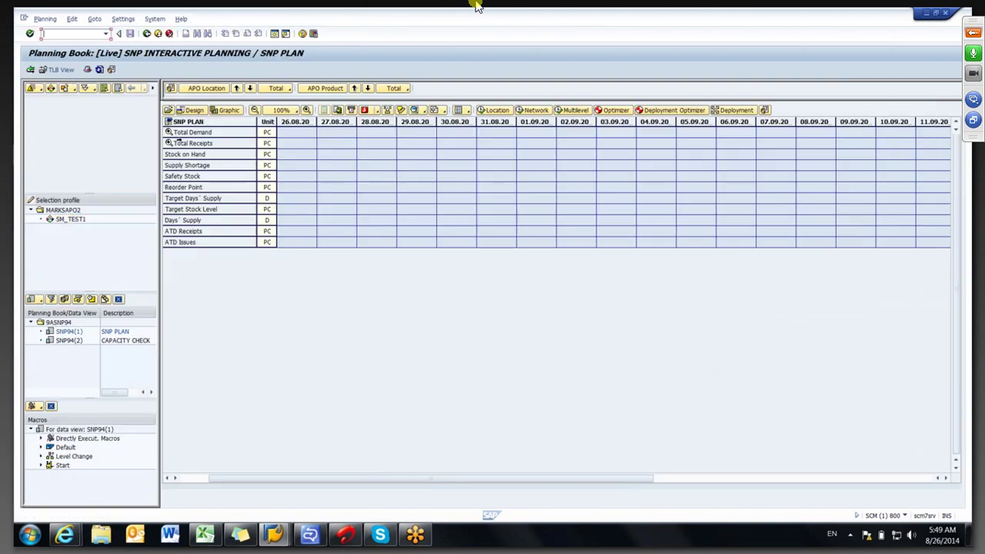
{"action": "left_click", "coordinate": [71, 219]}
{"action": "double_click", "coordinate": [71, 220]}
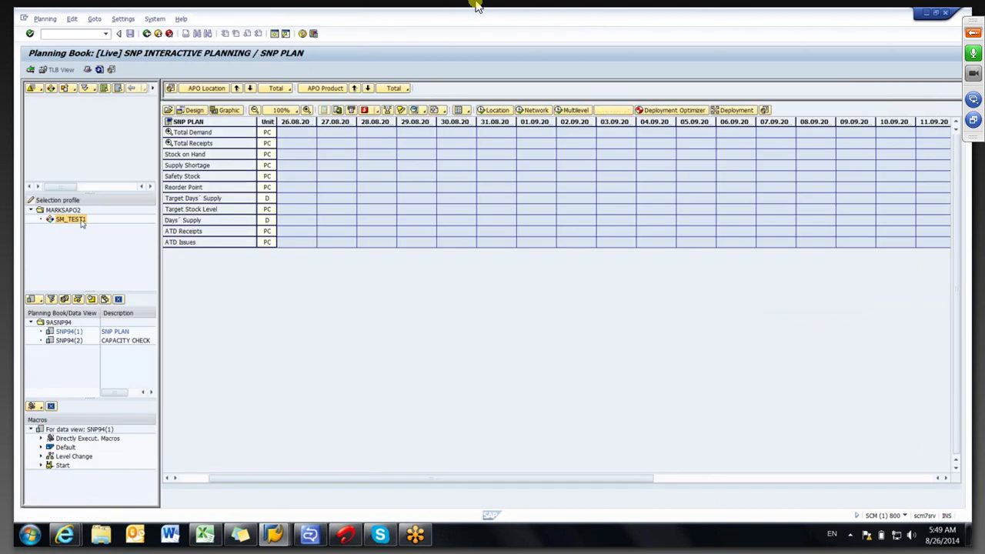
{"action": "left_click", "coordinate": [75, 133]}
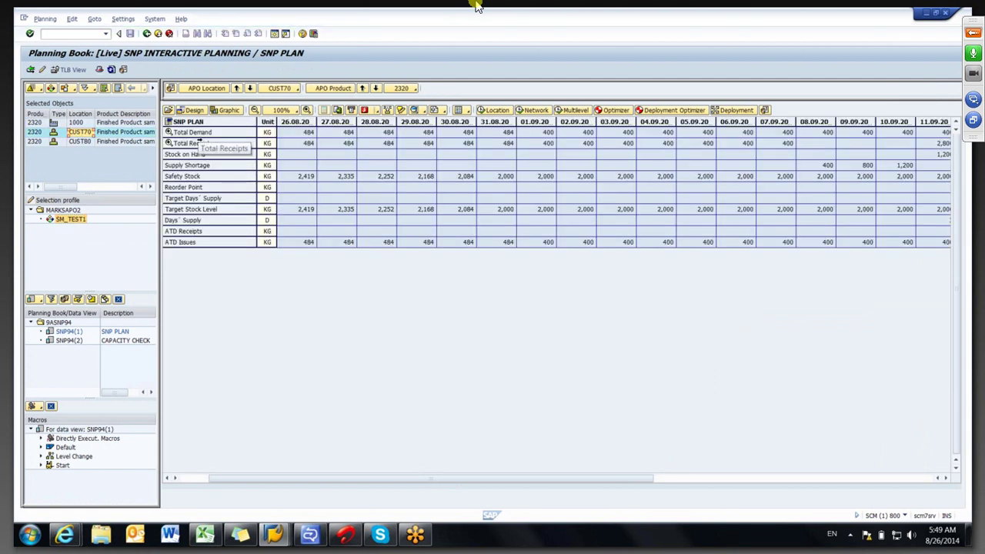
{"action": "double_click", "coordinate": [202, 144]}
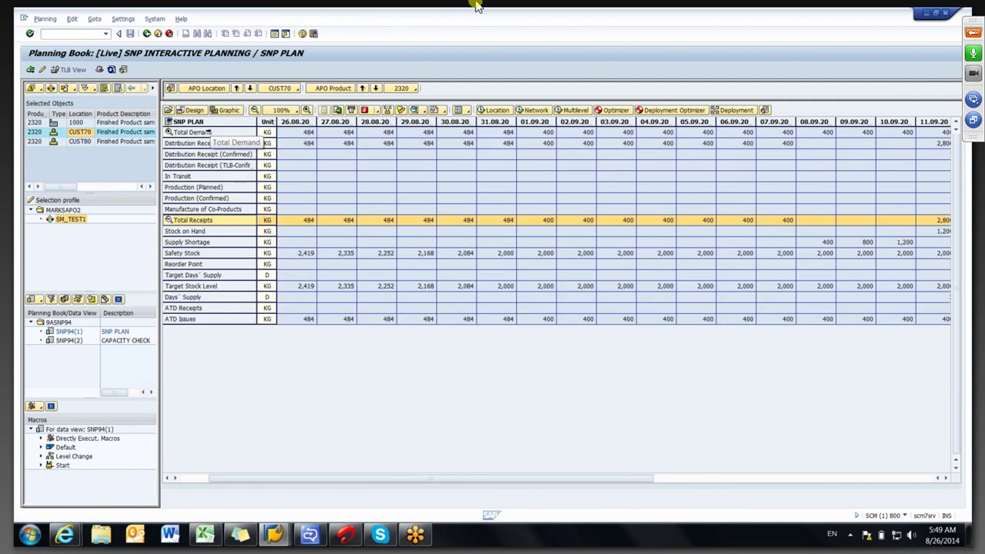
{"action": "left_click", "coordinate": [192, 133]}
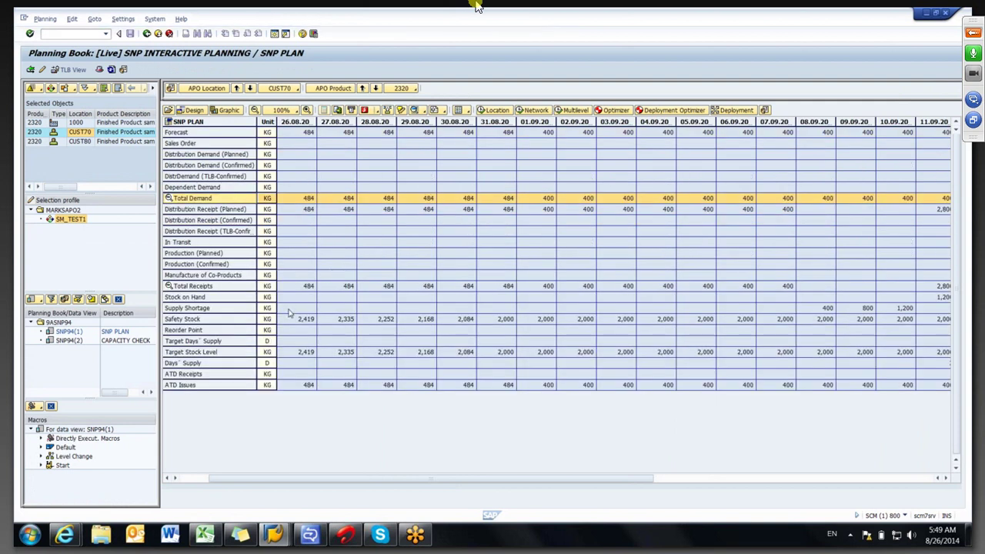
Check the safety stock on 26.08 and calculate the total forecast from 26.08 to 30.08.
{"action": "left_click", "coordinate": [291, 321]}
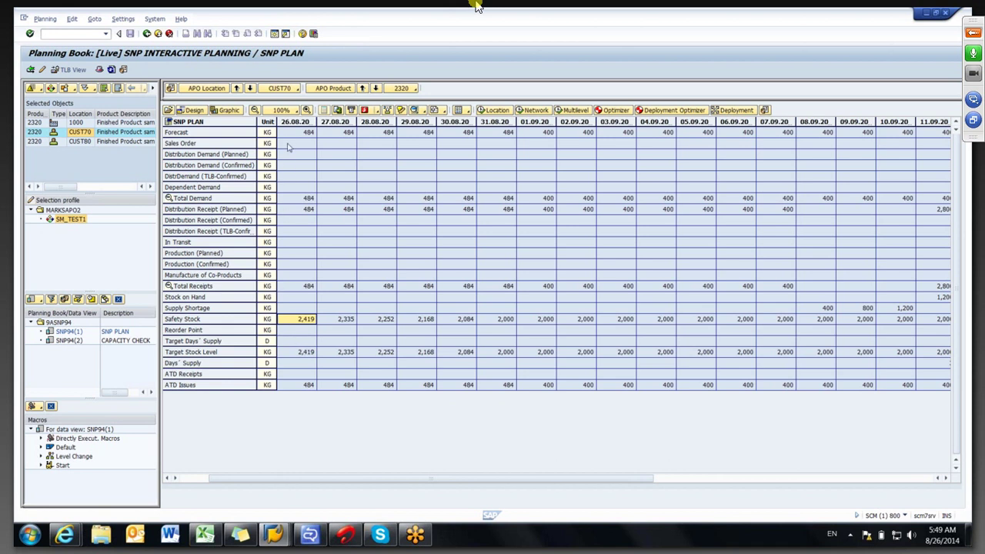
{"action": "left_click_drag", "start_coordinate": [291, 134], "coordinate": [443, 133]}
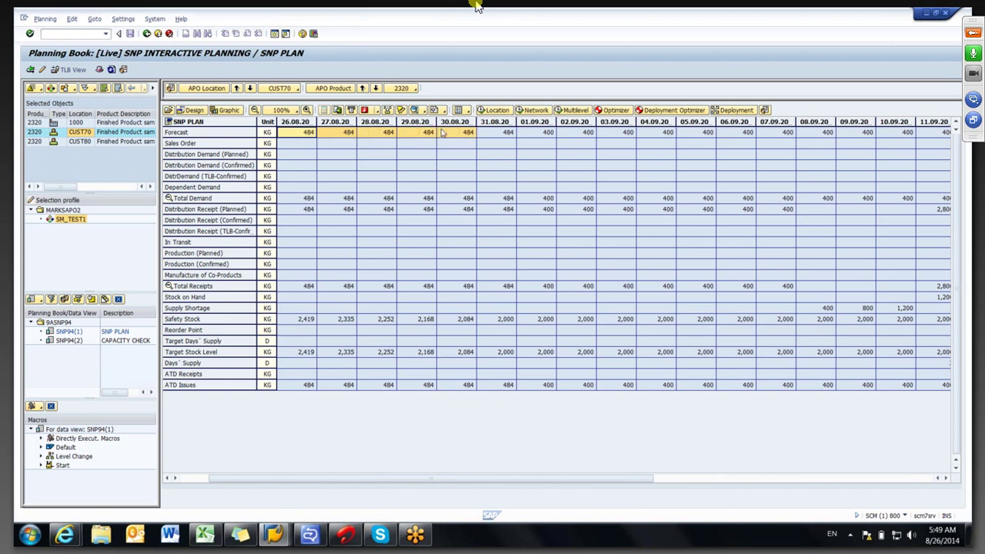
{"action": "right_click", "coordinate": [443, 133]}
{"action": "mouse_move", "coordinate": [470, 137]}
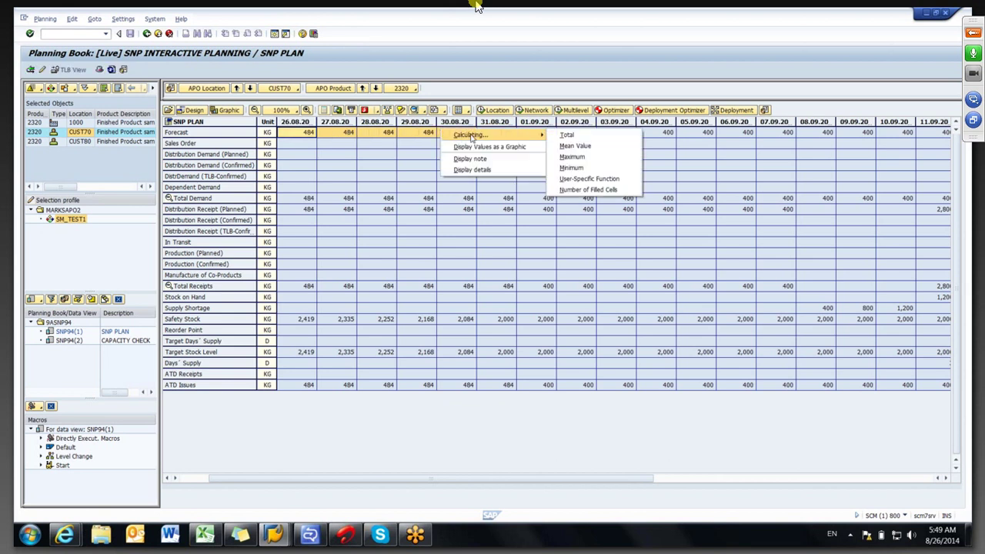
{"action": "left_click", "coordinate": [581, 136]}
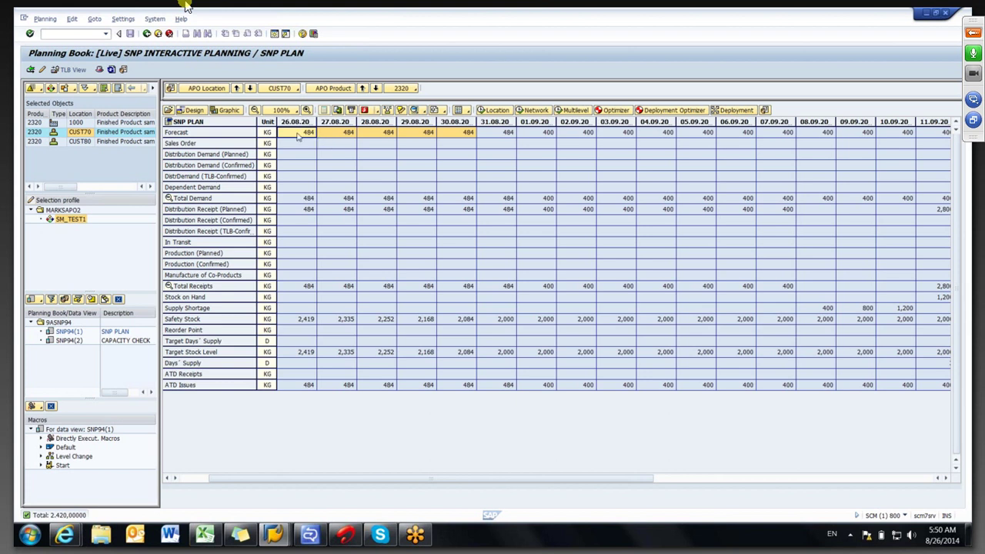
Compare the 26.08 to 30.08 forecast with the safety stock on 26.08, and check the initial bucket and the planned distribution receipt on 26.08.
{"action": "left_click_drag", "start_coordinate": [298, 136], "coordinate": [454, 133]}
{"action": "left_click", "coordinate": [288, 320]}
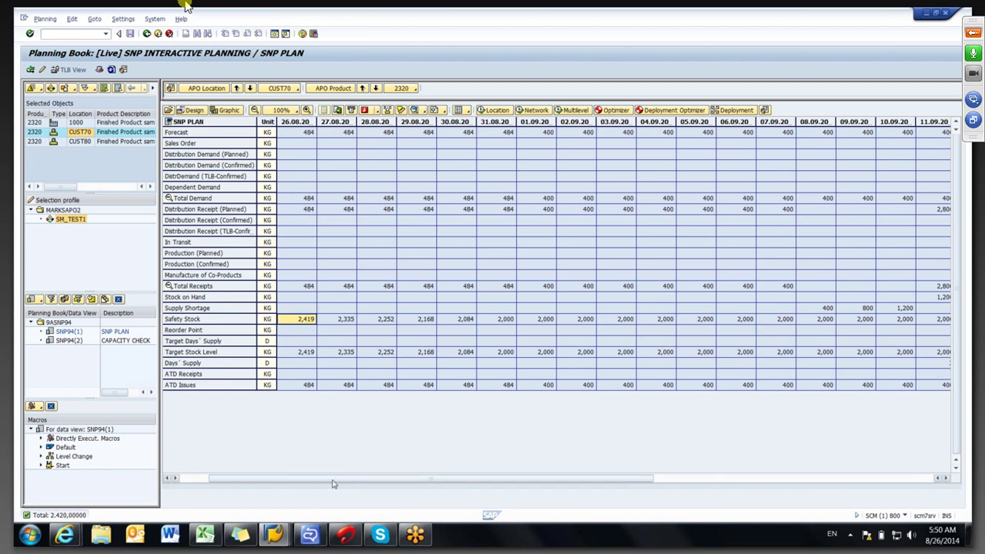
{"action": "left_click_drag", "start_coordinate": [332, 483], "coordinate": [298, 490]}
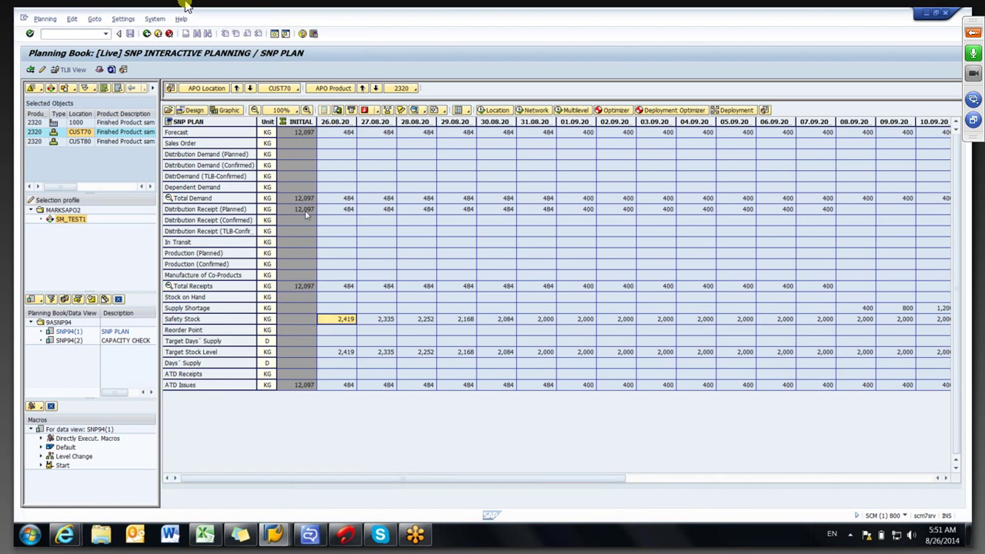
{"action": "left_click", "coordinate": [335, 211]}
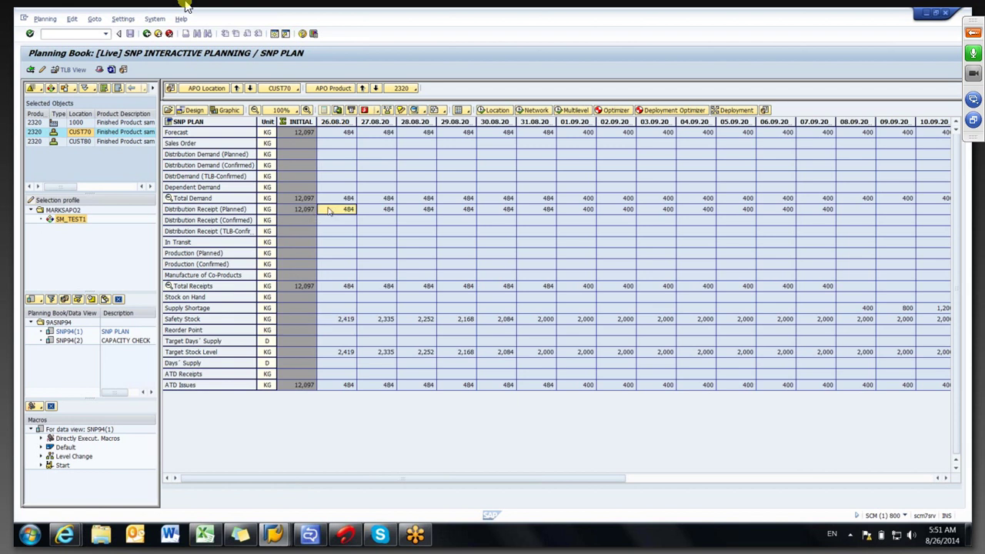
Switch to the SNP heuristic session and run the location heuristic for product 2320 at location CUST70.
{"action": "left_click", "coordinate": [275, 537]}
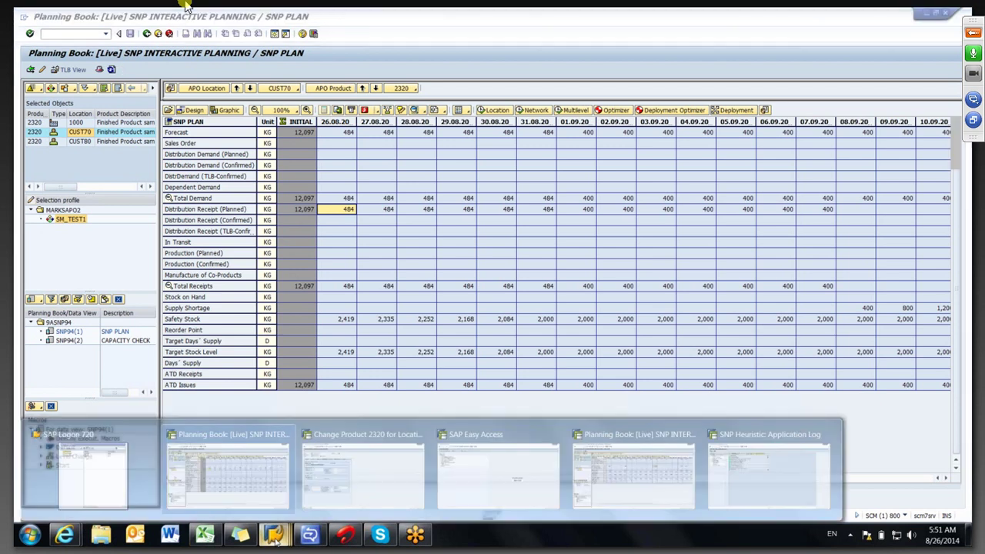
{"action": "left_click", "coordinate": [769, 469]}
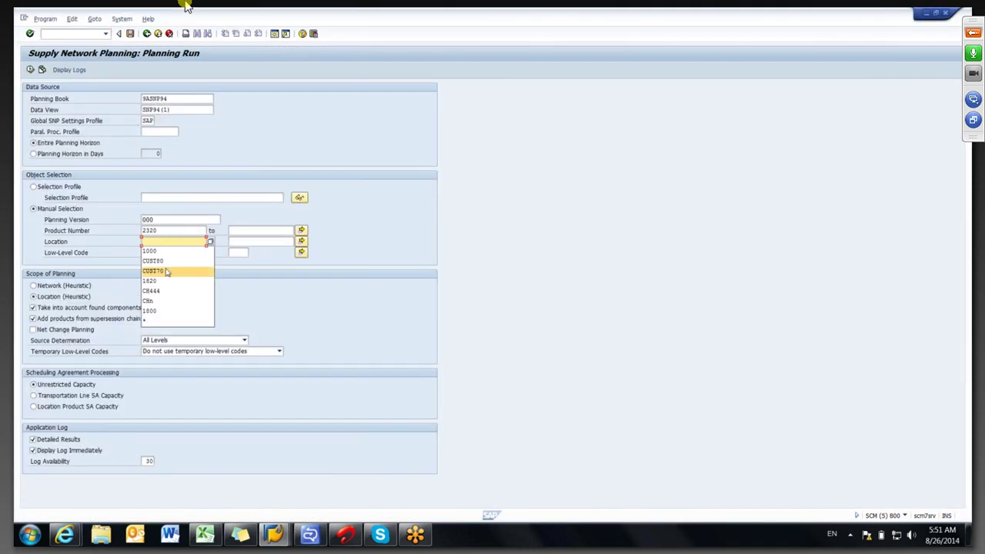
{"action": "left_click", "coordinate": [167, 272]}
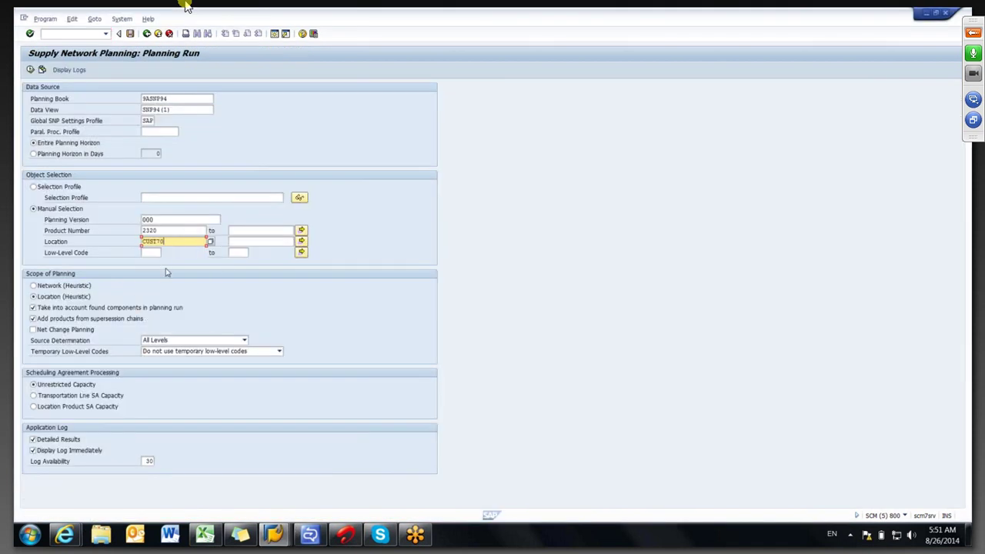
{"action": "left_click", "coordinate": [30, 70]}
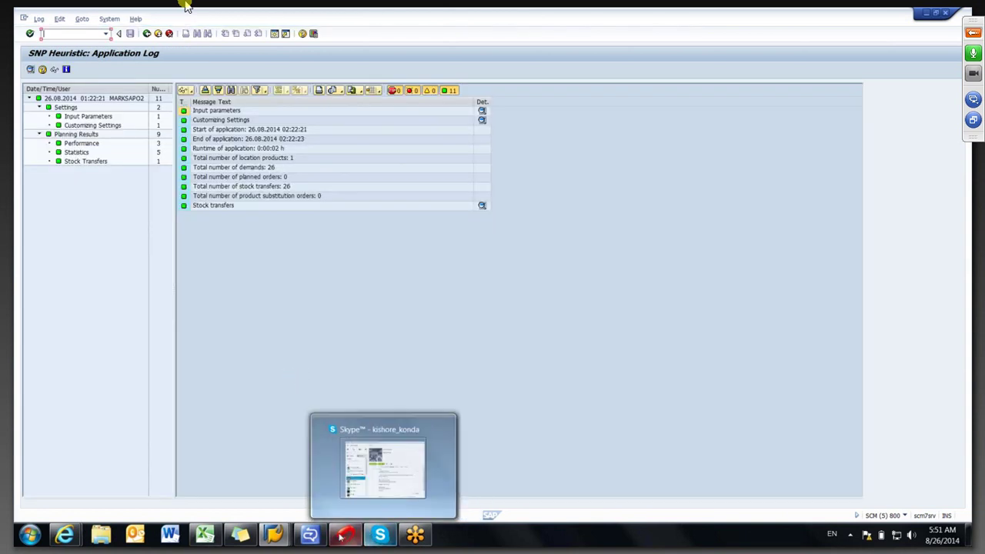
Return to the planning book, expand CUST70's total receipts and total demand, and check the planned distribution receipt on 27.08.
{"action": "mouse_move", "coordinate": [282, 540]}
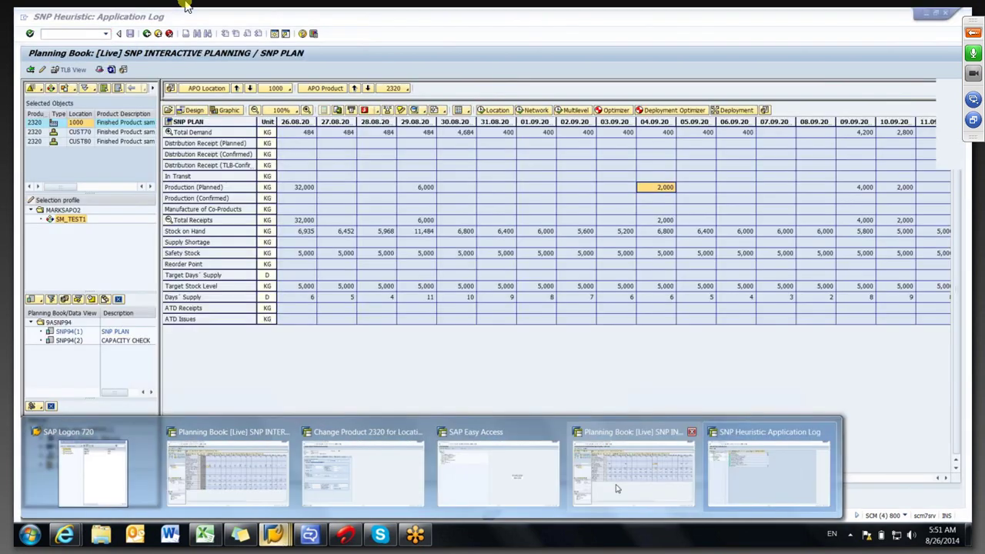
{"action": "left_click", "coordinate": [616, 485]}
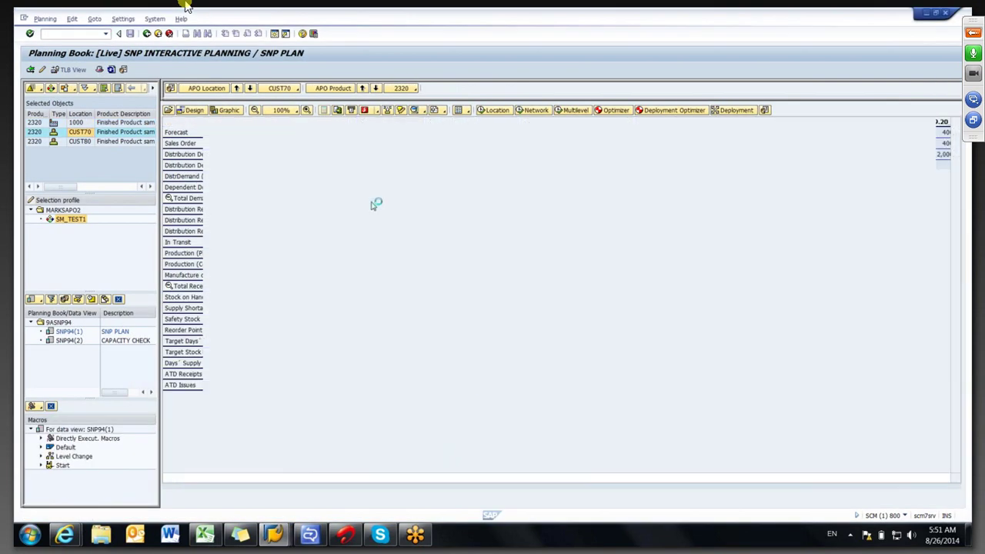
{"action": "double_click", "coordinate": [185, 144]}
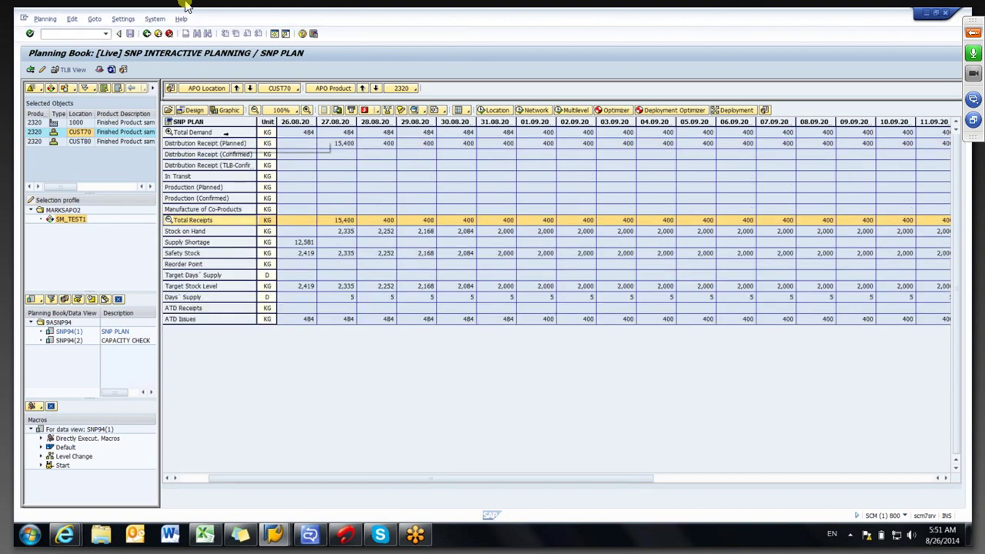
{"action": "double_click", "coordinate": [223, 132]}
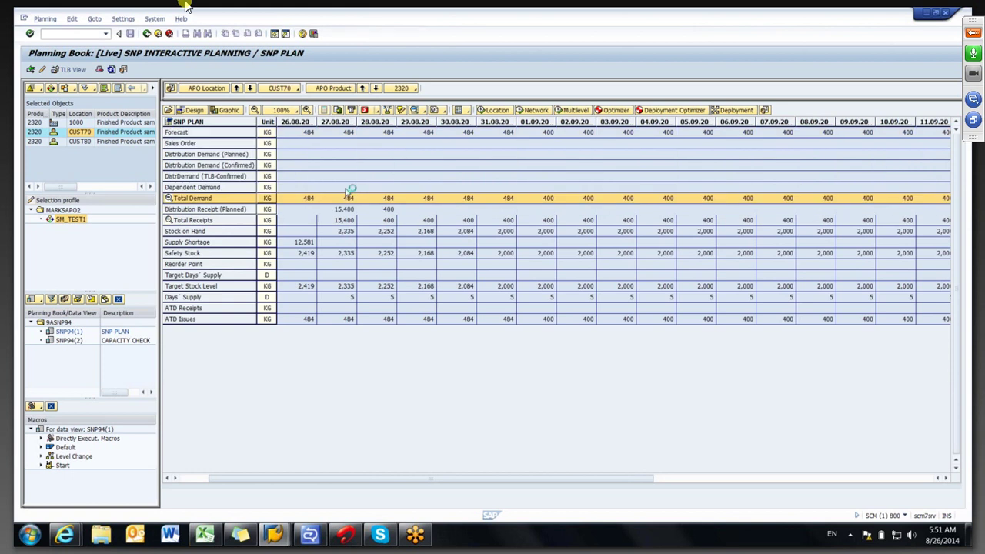
{"action": "left_click", "coordinate": [333, 211]}
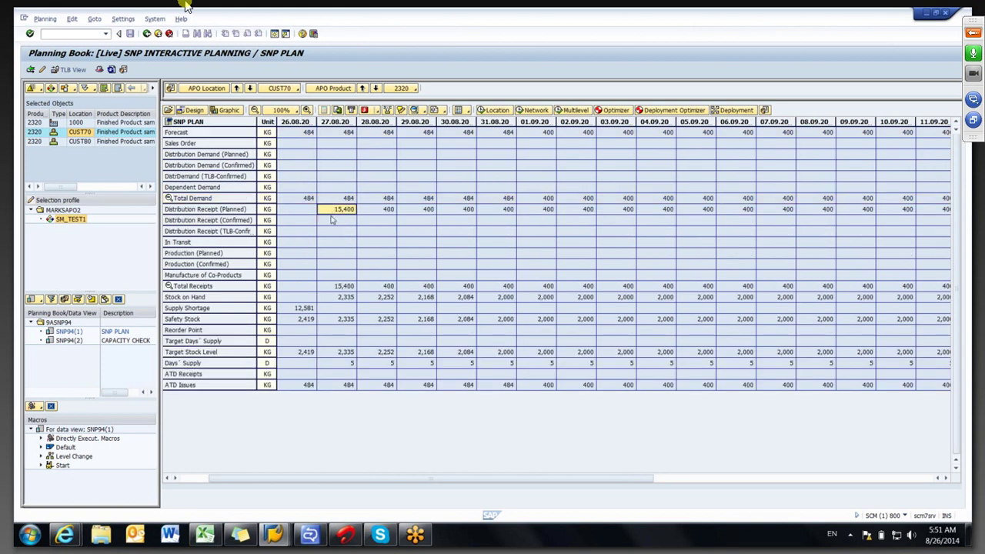
Check CUST70's supply shortage on 26.08 and calculate the total forecast from the initial bucket to 27.08.
{"action": "left_click", "coordinate": [292, 308]}
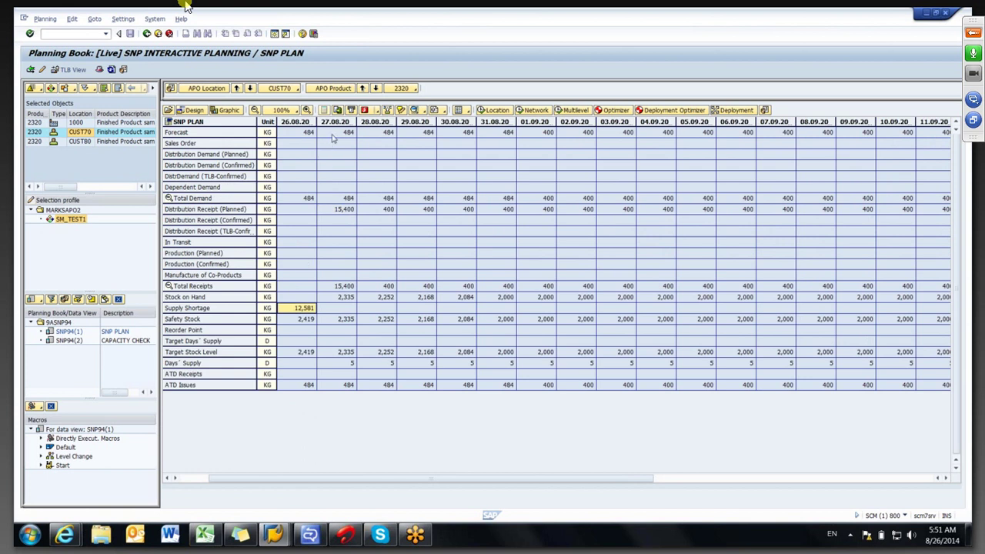
{"action": "left_click_drag", "start_coordinate": [292, 481], "coordinate": [281, 483]}
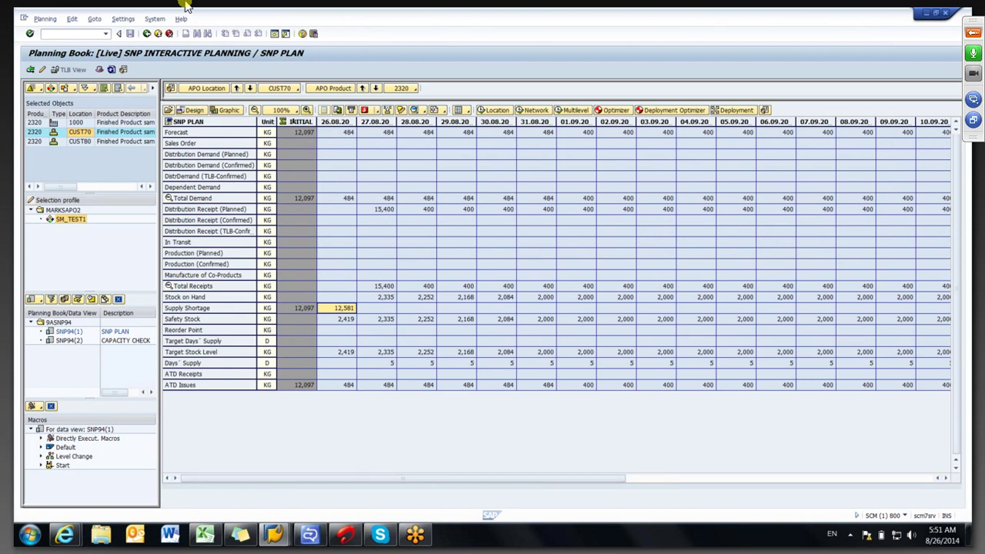
{"action": "left_click_drag", "start_coordinate": [295, 135], "coordinate": [381, 140]}
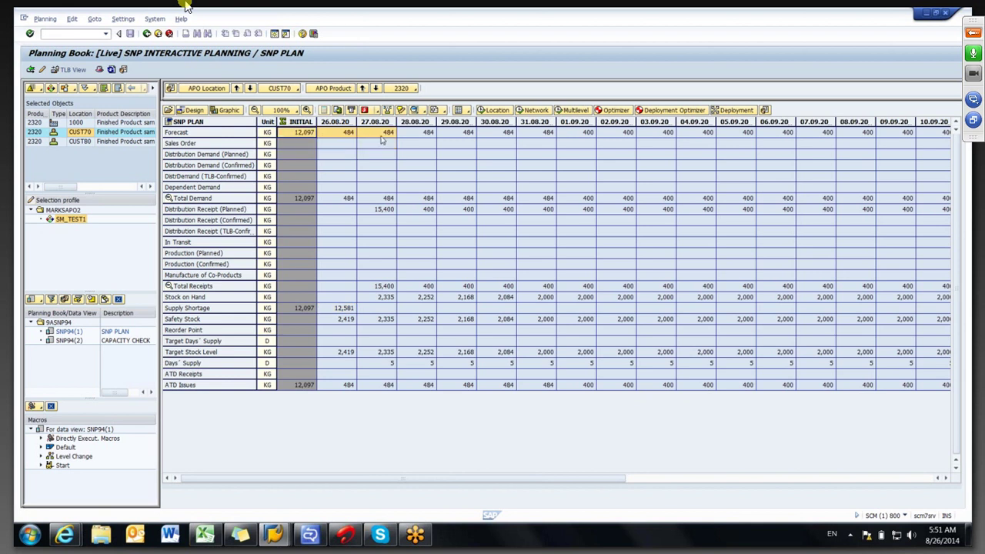
{"action": "right_click", "coordinate": [382, 141]}
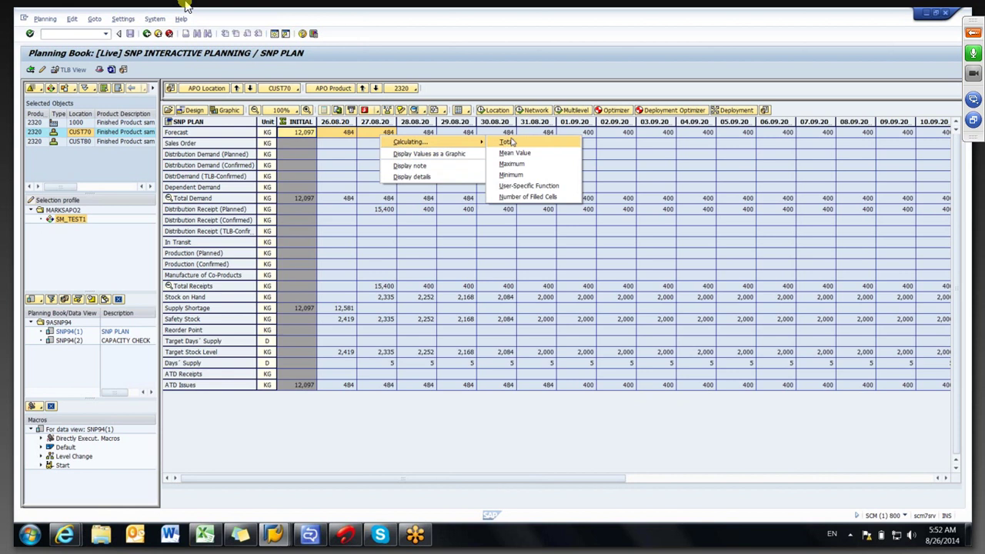
{"action": "left_click", "coordinate": [460, 153]}
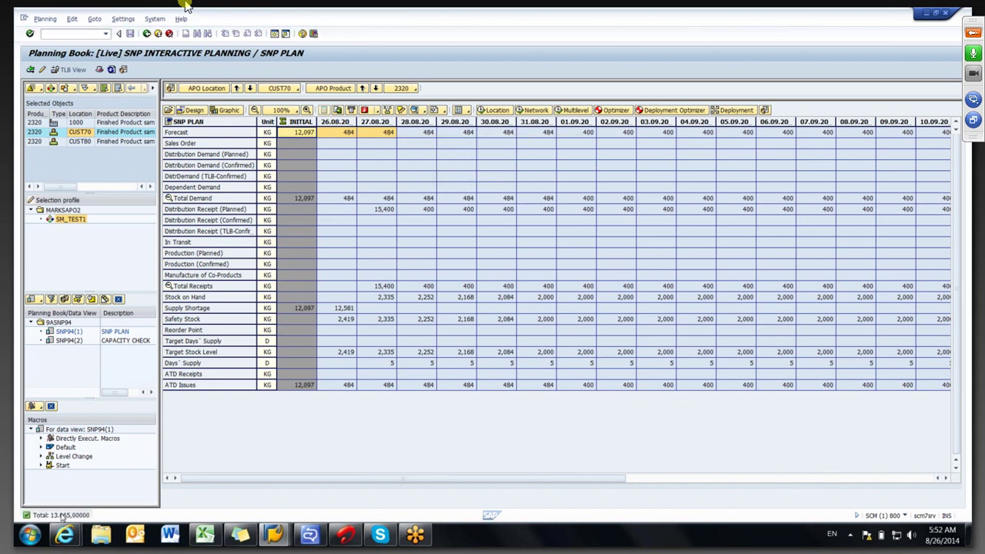
Check the safety stock on 26.08 and the total receipts on 27.08 and 01.09.
{"action": "left_click", "coordinate": [332, 321]}
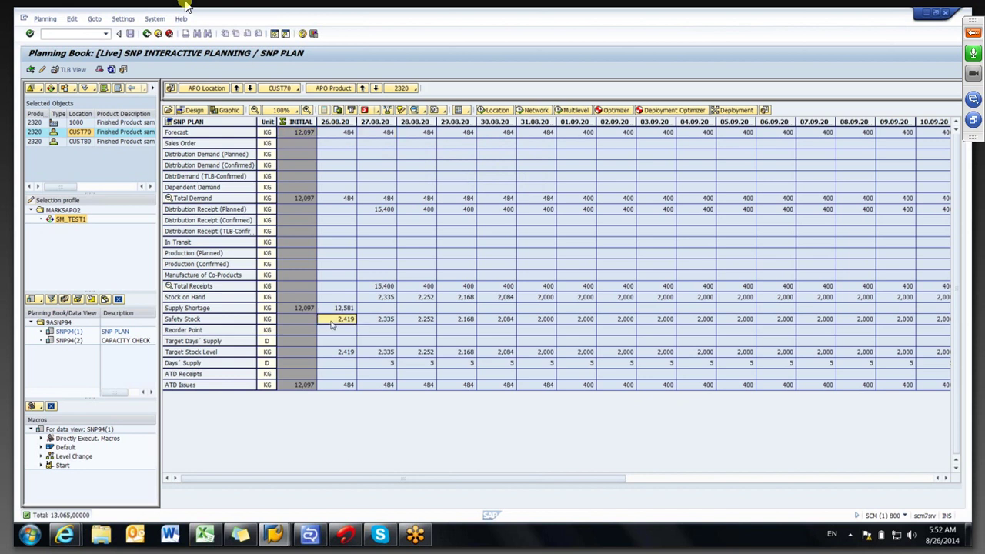
{"action": "left_click", "coordinate": [367, 289]}
{"action": "left_click", "coordinate": [575, 288]}
Compare stock on hand with safety stock on 01.09, and the forecast with the planned distribution receipt on 02.09.
{"action": "left_click", "coordinate": [574, 299]}
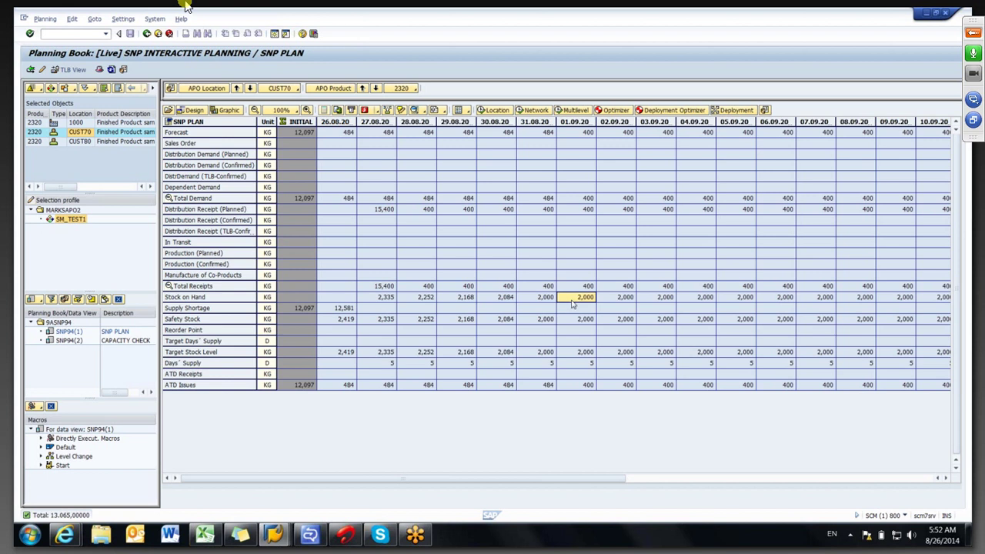
{"action": "left_click", "coordinate": [567, 320]}
{"action": "left_click", "coordinate": [571, 300]}
{"action": "left_click", "coordinate": [577, 320]}
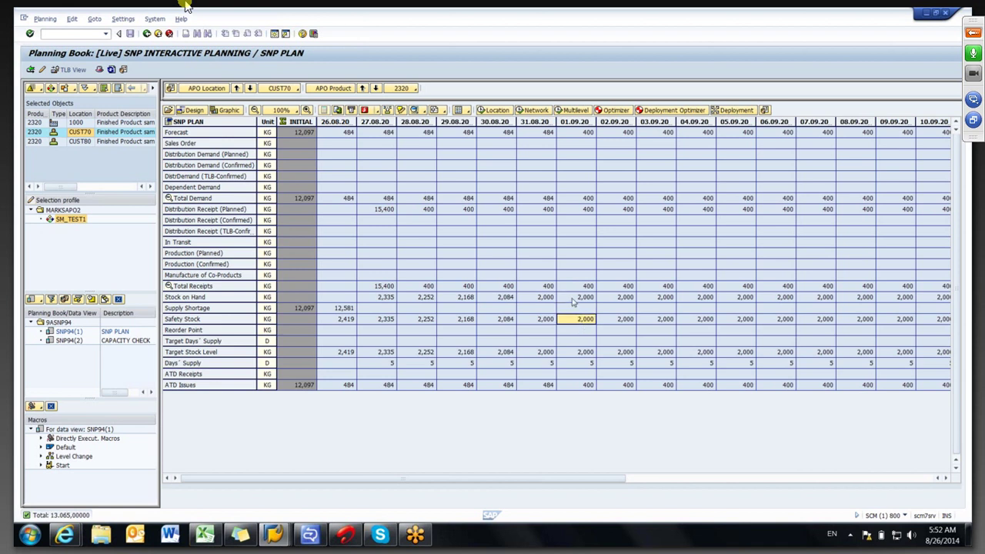
{"action": "left_click", "coordinate": [575, 300]}
{"action": "left_click", "coordinate": [566, 323]}
{"action": "left_click", "coordinate": [618, 135]}
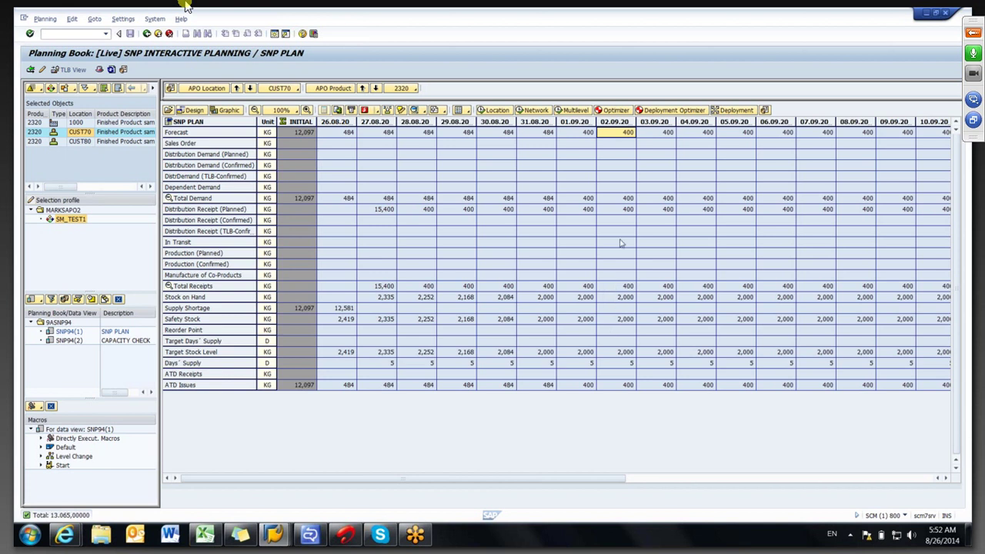
{"action": "left_click", "coordinate": [618, 211]}
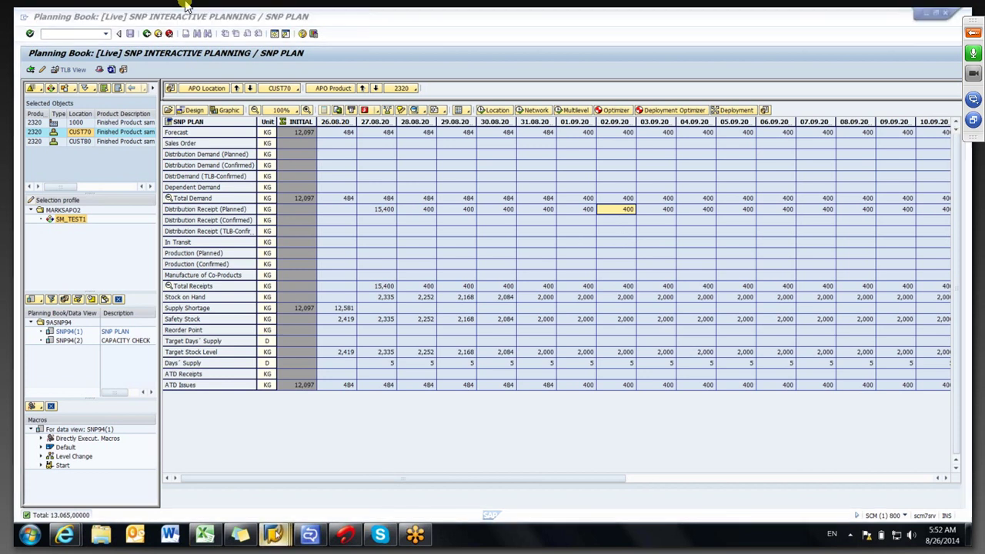
Switch to the product master of 2320 at CUST70 and review the minimum and maximum lot sizes and the lot-for-lot procedure.
{"action": "mouse_move", "coordinate": [274, 534]}
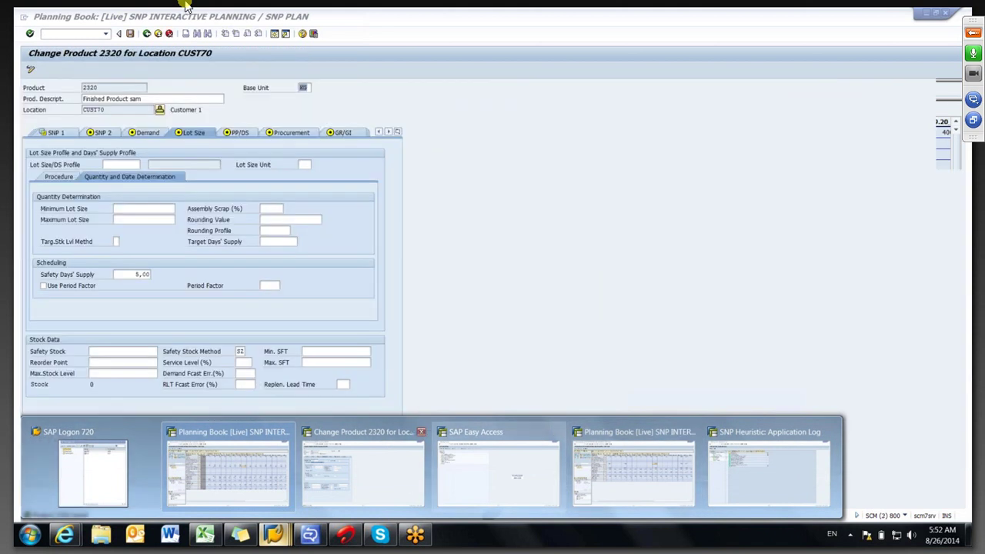
{"action": "left_click", "coordinate": [362, 469]}
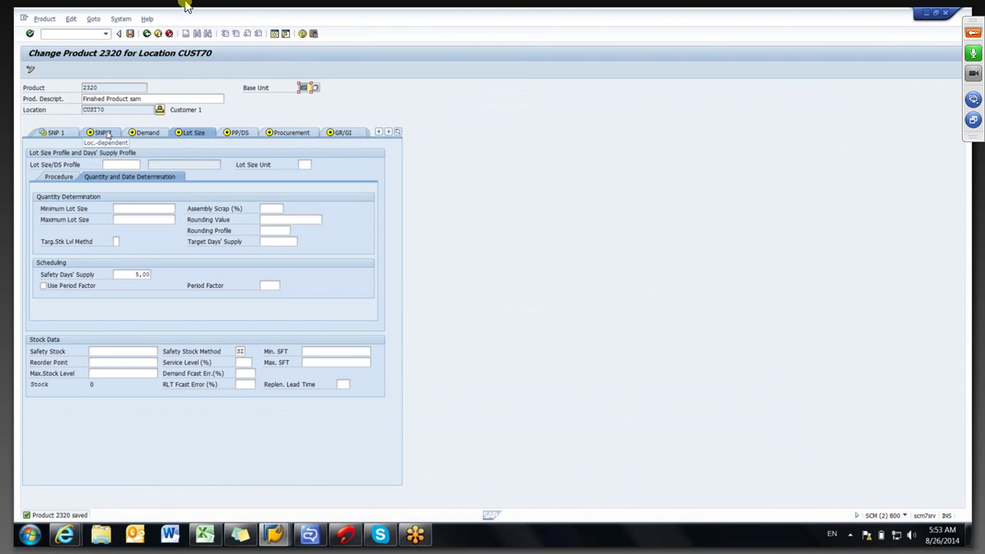
{"action": "left_click", "coordinate": [126, 208]}
{"action": "left_click", "coordinate": [120, 220]}
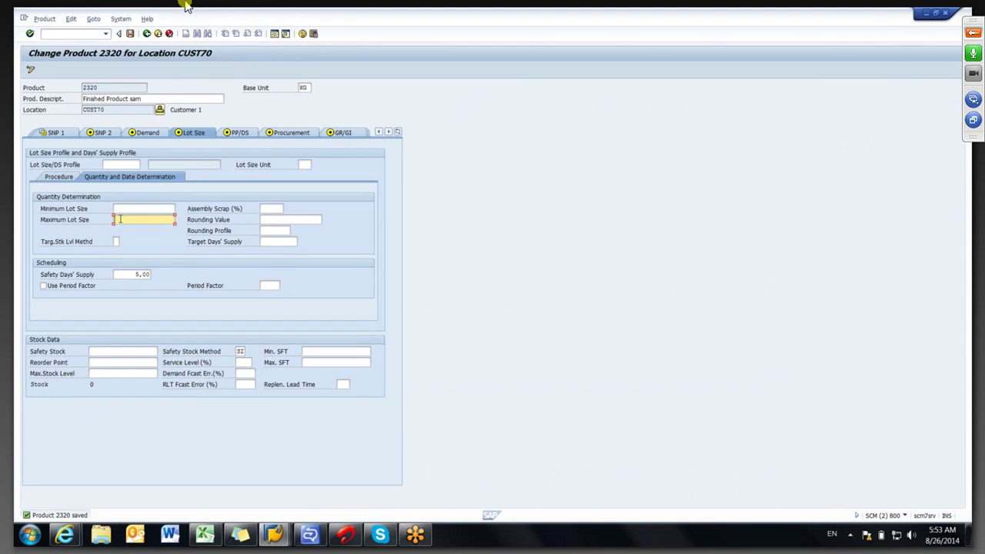
{"action": "left_click", "coordinate": [133, 209]}
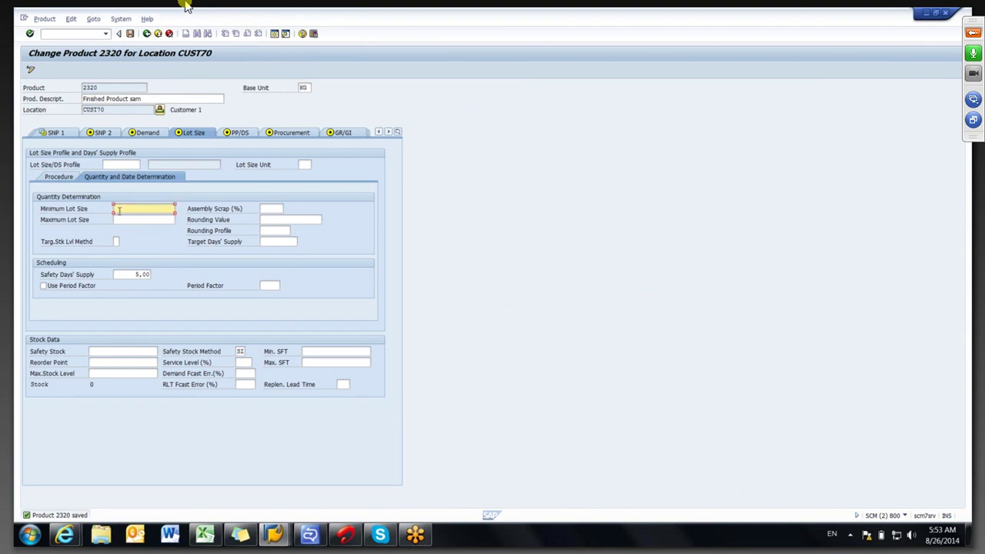
{"action": "left_click", "coordinate": [60, 177]}
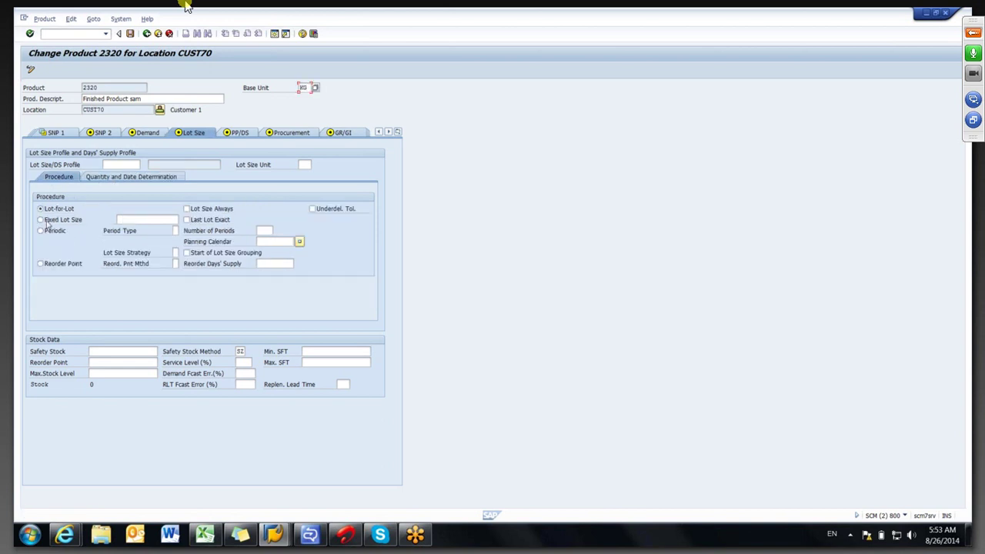
{"action": "left_click", "coordinate": [59, 211]}
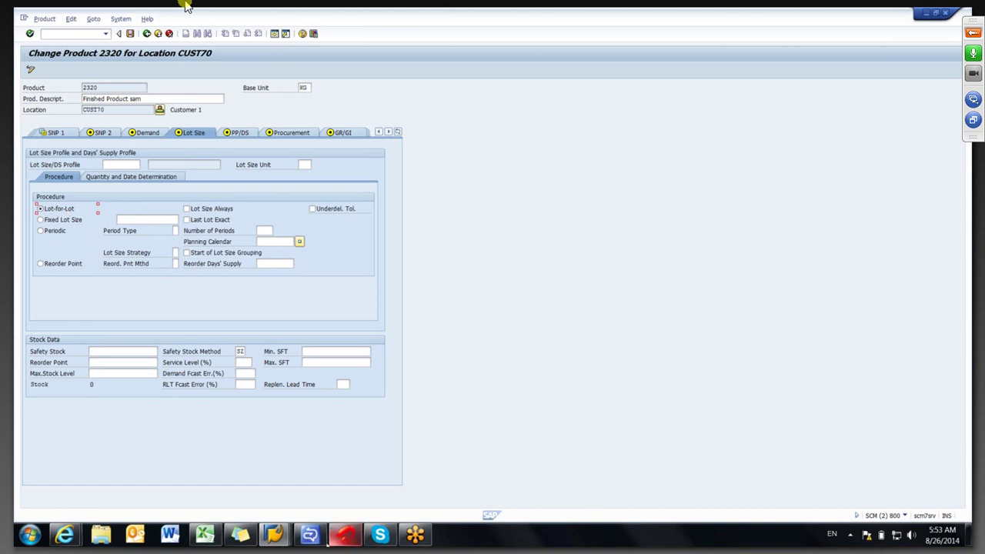
Return to the planning book showing CUST70 and load the SNP plan of product 2320 at location CUST80.
{"action": "mouse_move", "coordinate": [275, 536]}
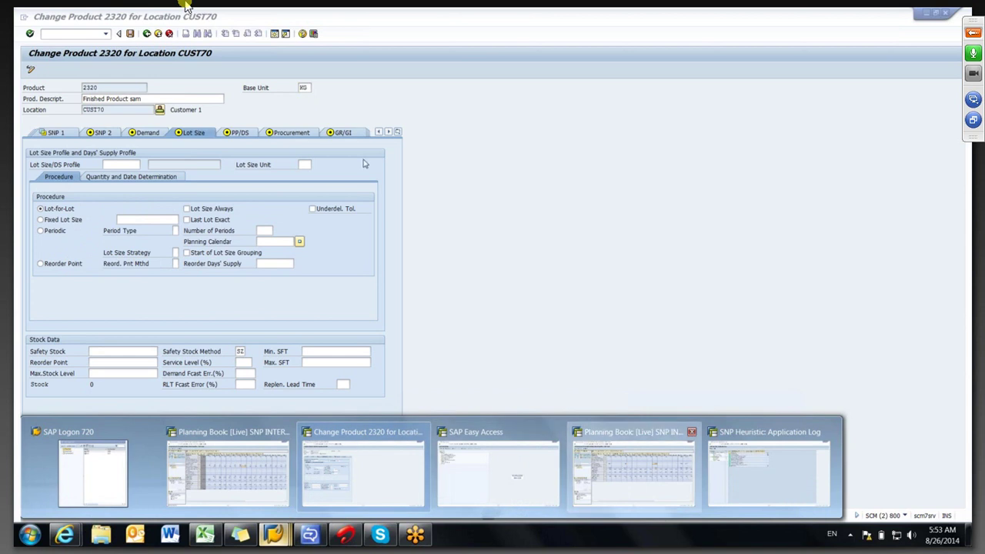
{"action": "left_click", "coordinate": [621, 464]}
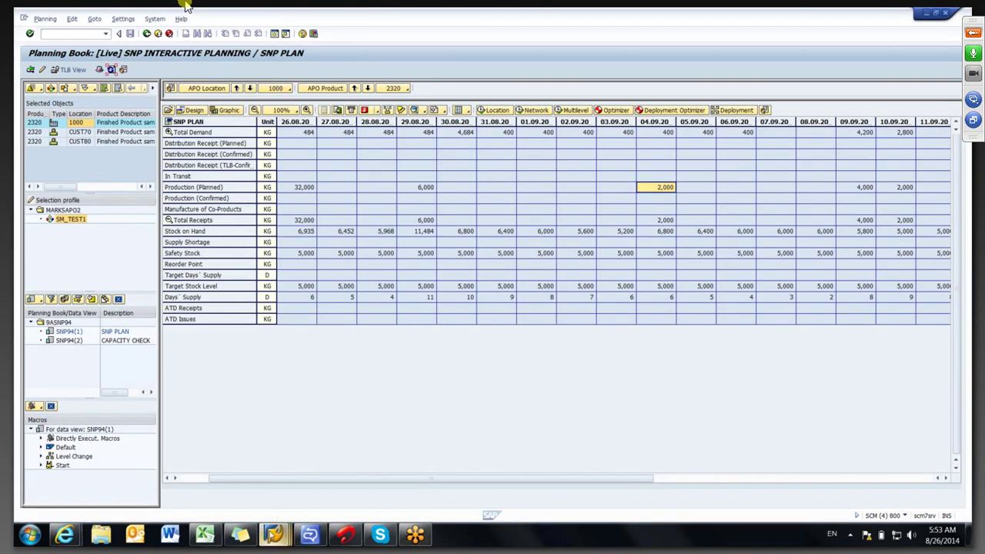
{"action": "left_click", "coordinate": [222, 477]}
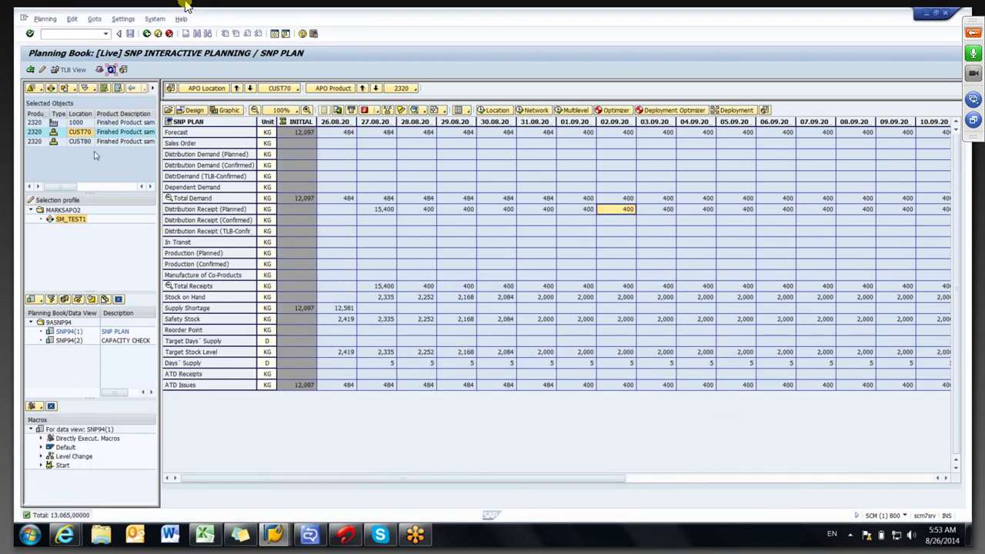
{"action": "left_click", "coordinate": [85, 144]}
{"action": "double_click", "coordinate": [84, 145]}
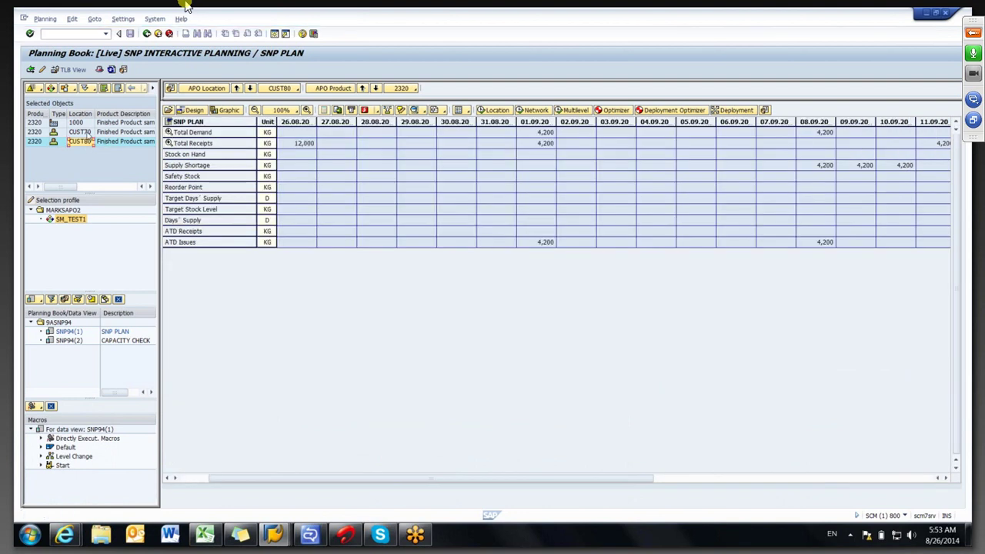
Load the SNP plan of product 2320 at location CUST70 into the planning book.
{"action": "left_click", "coordinate": [85, 132]}
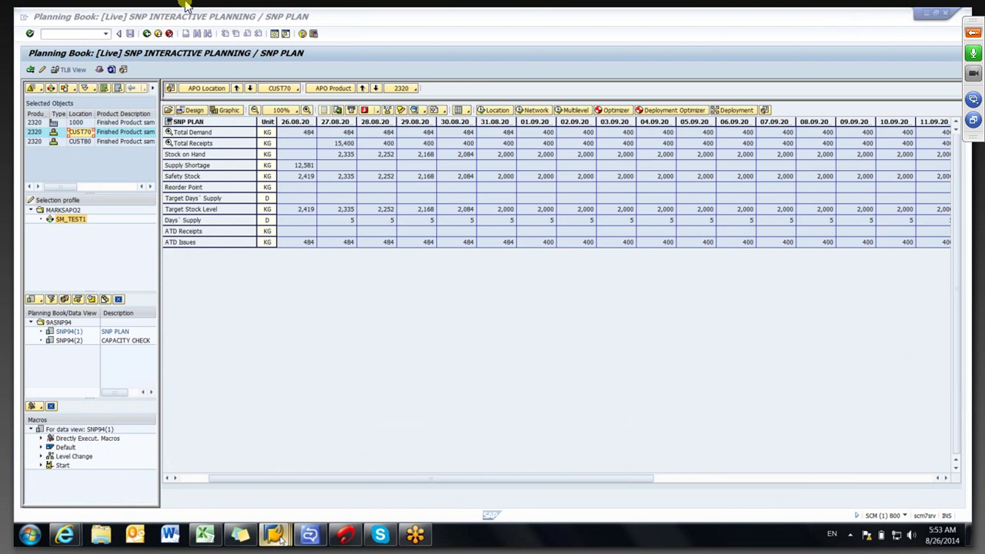
{"action": "double_click", "coordinate": [79, 132]}
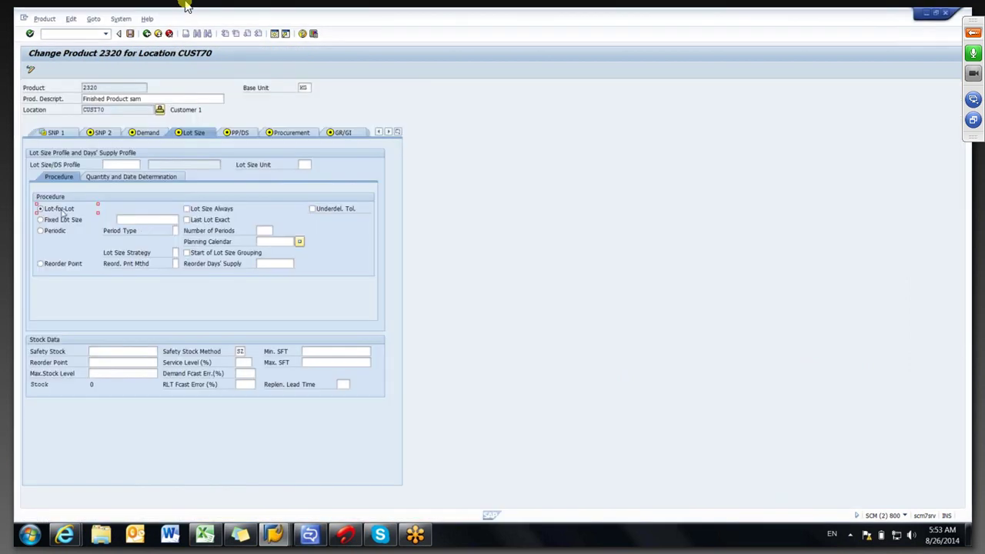
Set the lot size rounding value to 1000 in the CUST70 location master of product 2320 and save.
{"action": "left_click", "coordinate": [140, 181]}
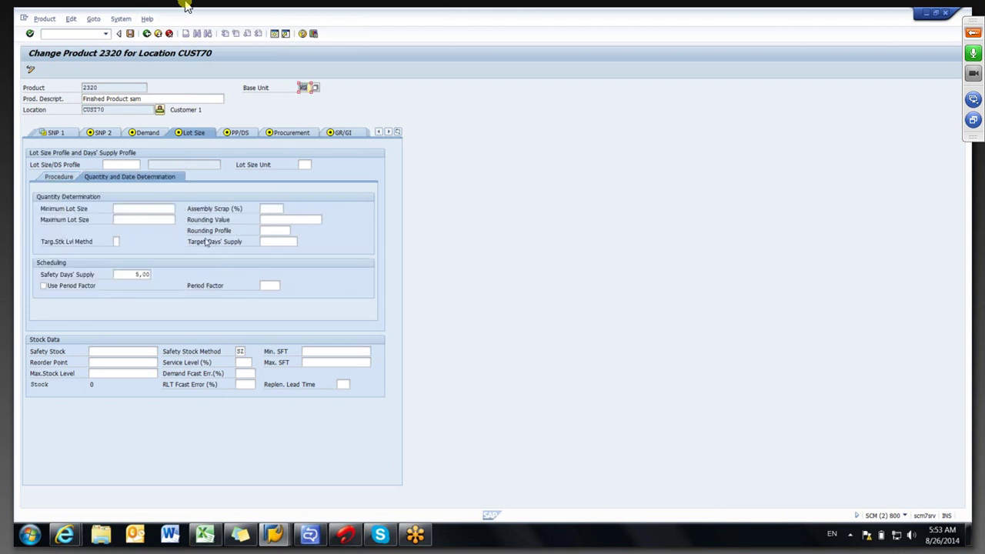
{"action": "left_click", "coordinate": [275, 221]}
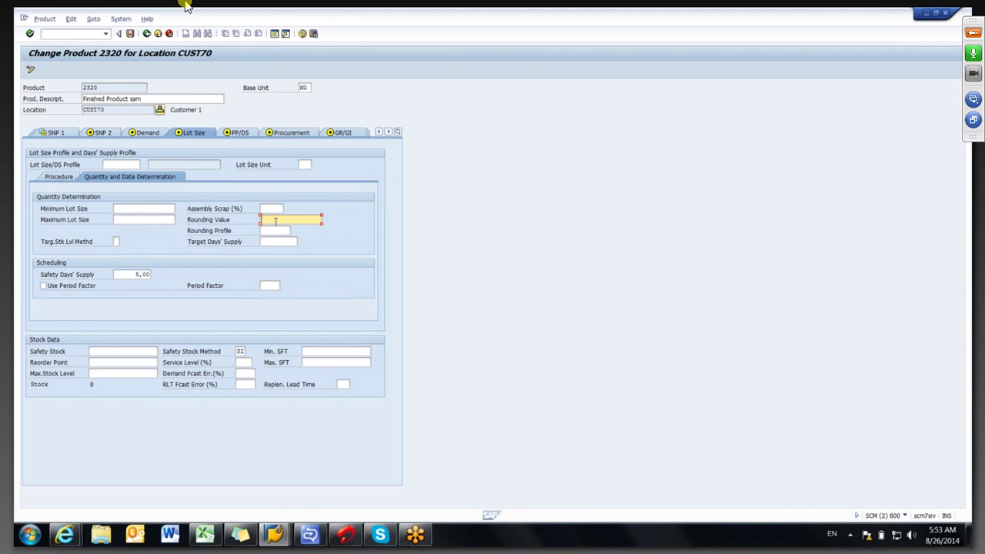
{"action": "type", "text": "1000"}
{"action": "left_click", "coordinate": [130, 33]}
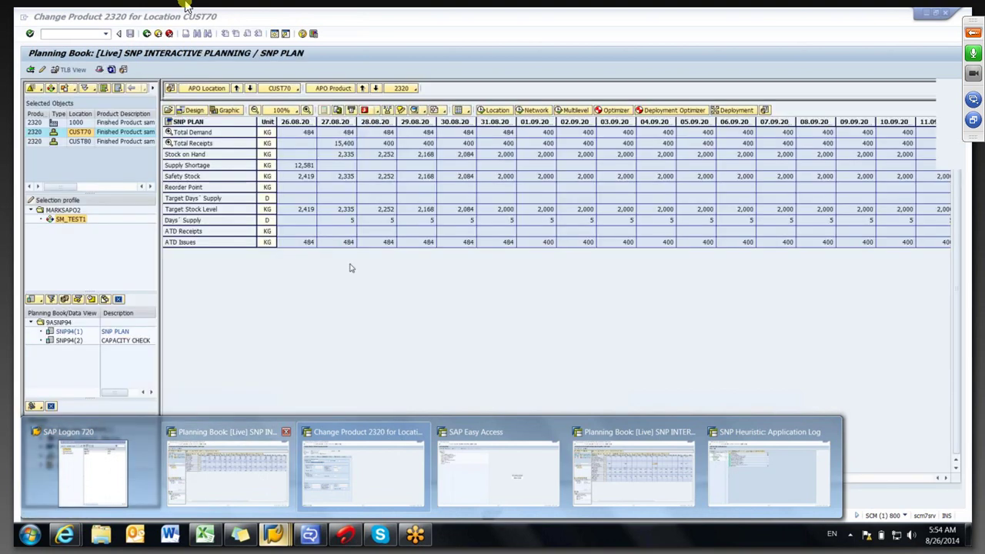
Switch to the CUST70 planning book and inspect the expanded distribution receipts for 27.08.
{"action": "left_click", "coordinate": [262, 486]}
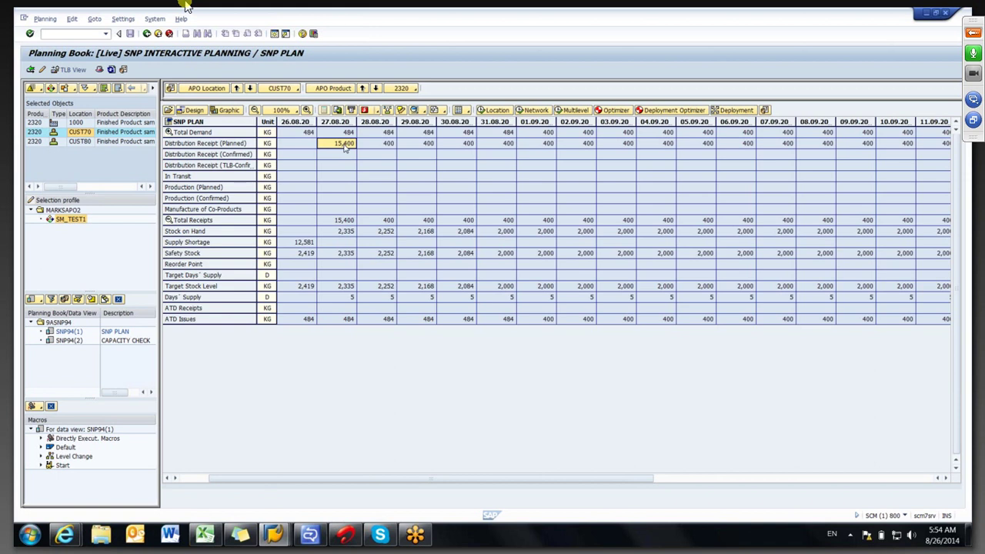
{"action": "left_click", "coordinate": [346, 147]}
{"action": "left_click", "coordinate": [327, 156]}
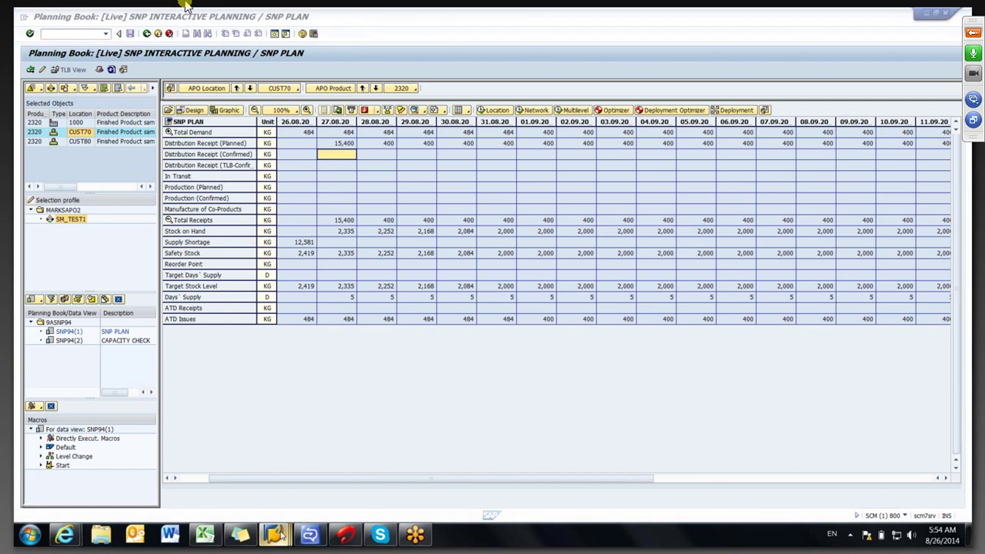
Rerun the SNP location heuristic for product 2320 at location CUST70.
{"action": "mouse_move", "coordinate": [274, 534]}
{"action": "left_click", "coordinate": [735, 477]}
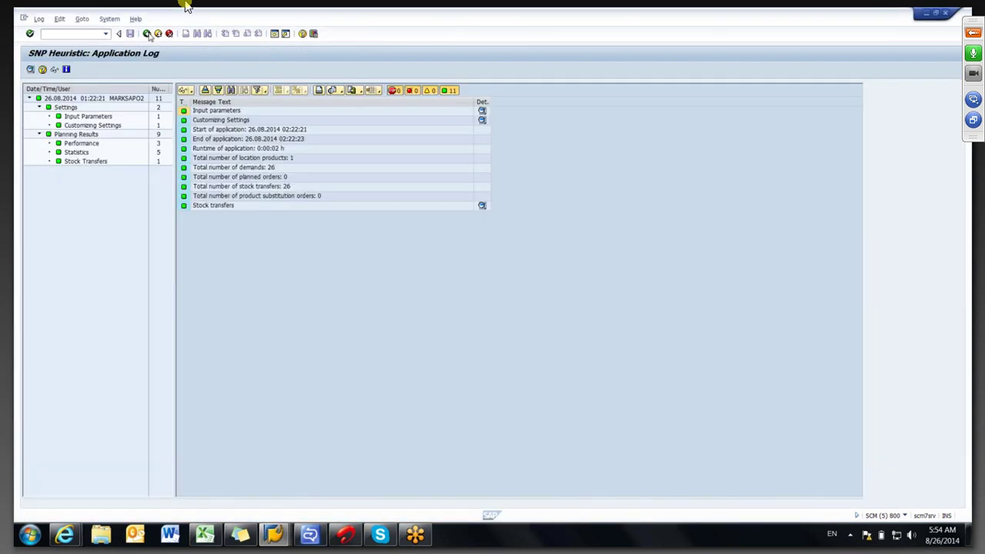
{"action": "left_click", "coordinate": [147, 34]}
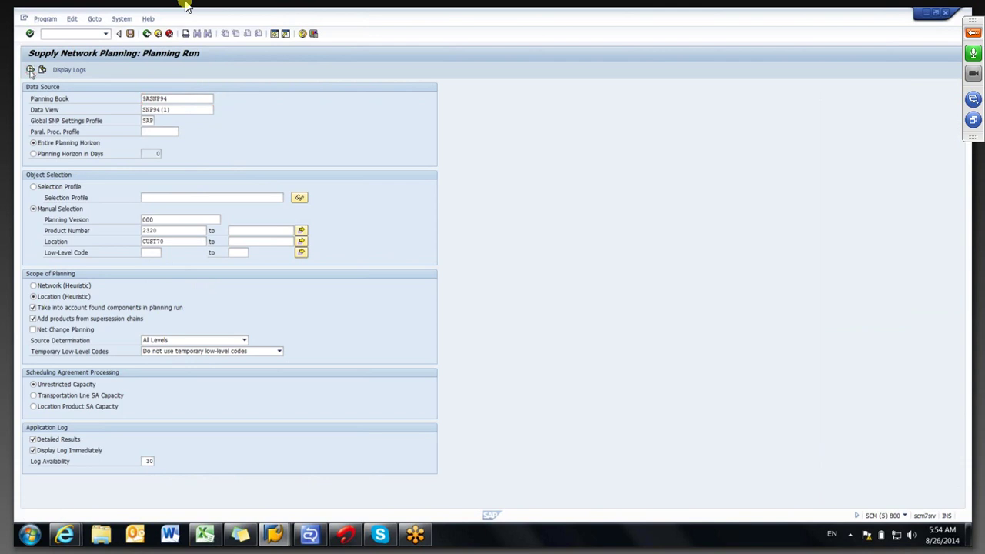
{"action": "left_click", "coordinate": [30, 70]}
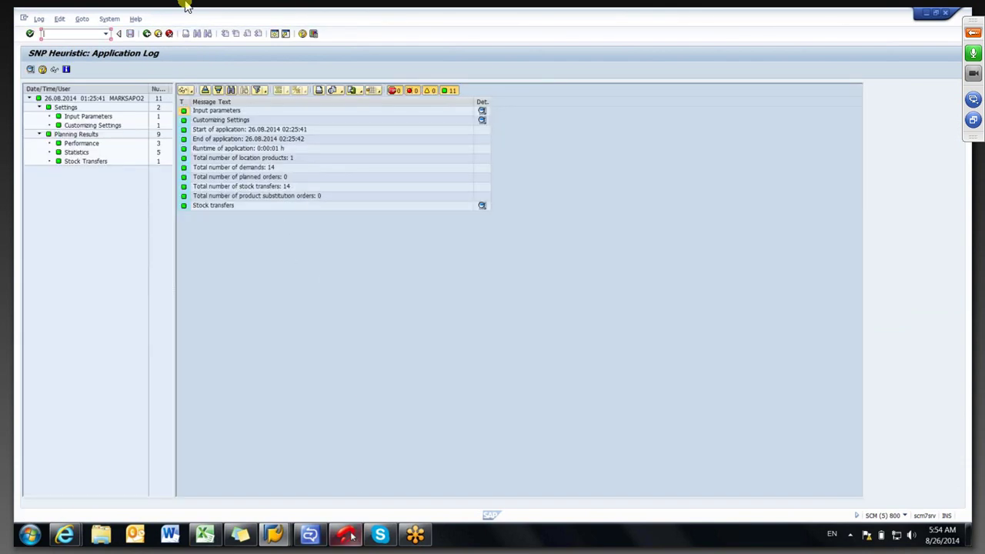
Refresh the CUST70 planning book and expand the total receipts row into its individual key figures.
{"action": "left_click", "coordinate": [273, 537]}
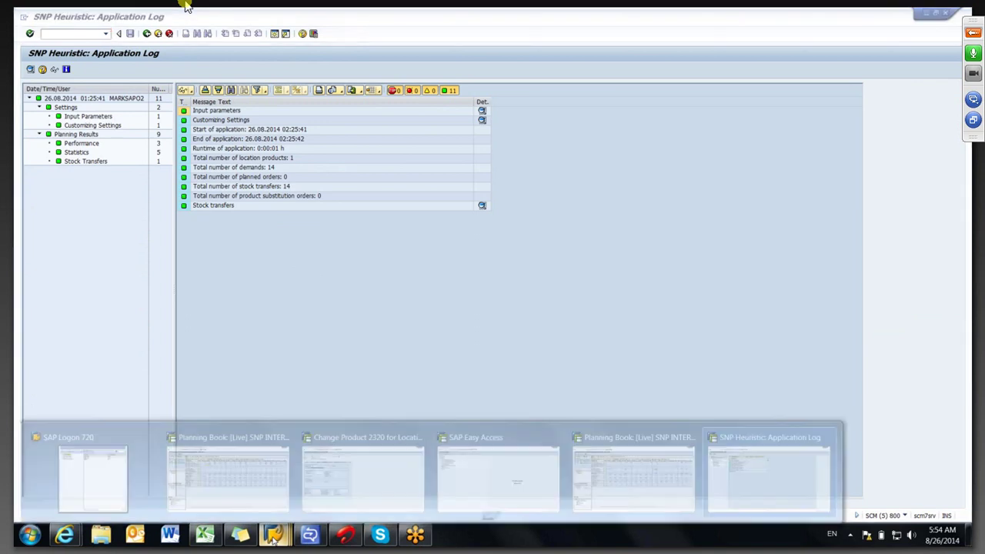
{"action": "left_click", "coordinate": [228, 473]}
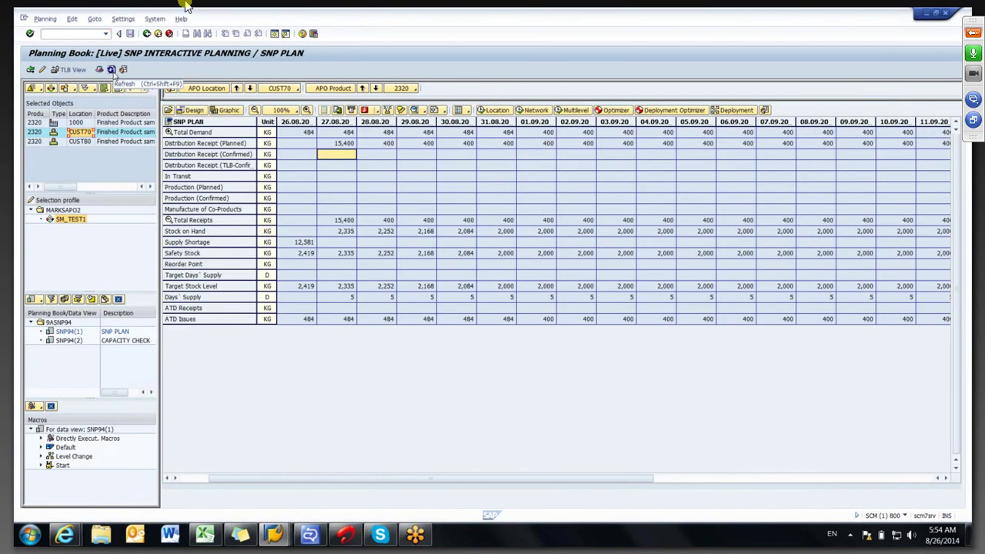
{"action": "left_click", "coordinate": [111, 69]}
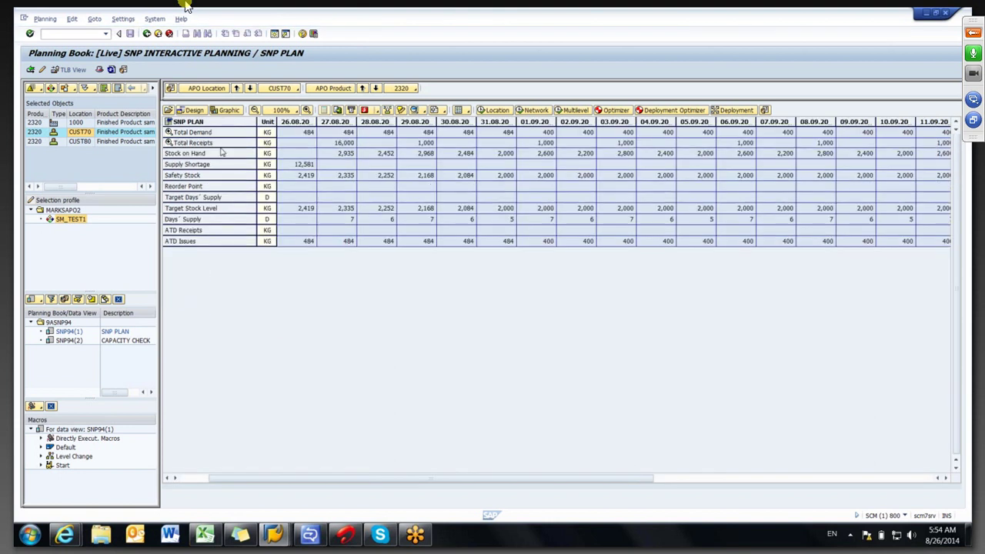
{"action": "double_click", "coordinate": [219, 143]}
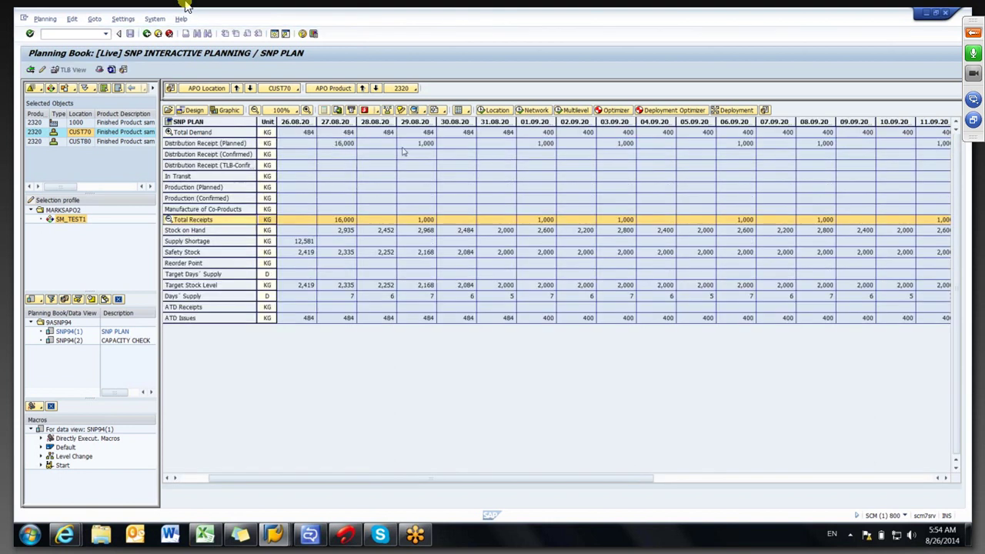
Examine the planned distribution receipts, show the order details for 27.08, and compare stock on hand with demand on 28.08 and 29.08.
{"action": "left_click", "coordinate": [614, 146]}
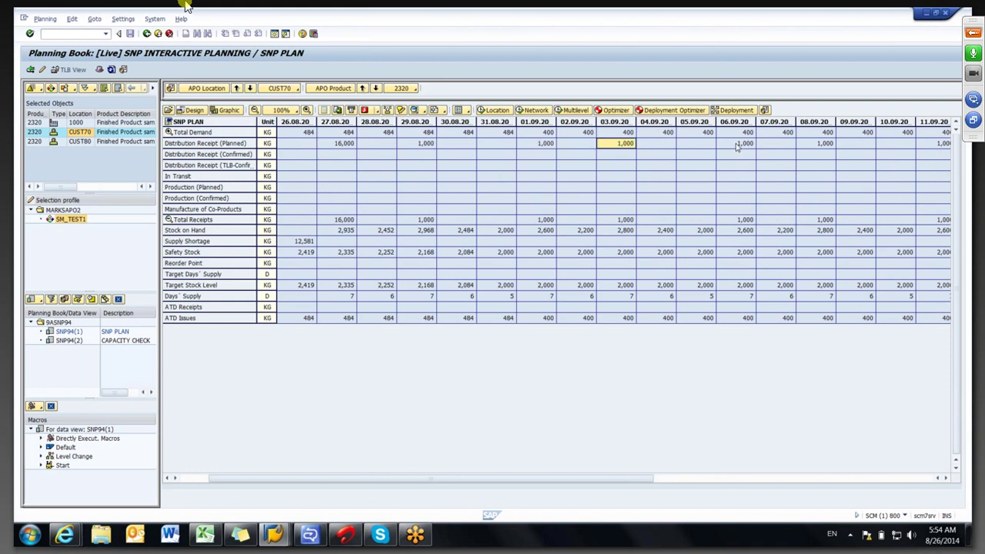
{"action": "left_click", "coordinate": [737, 144]}
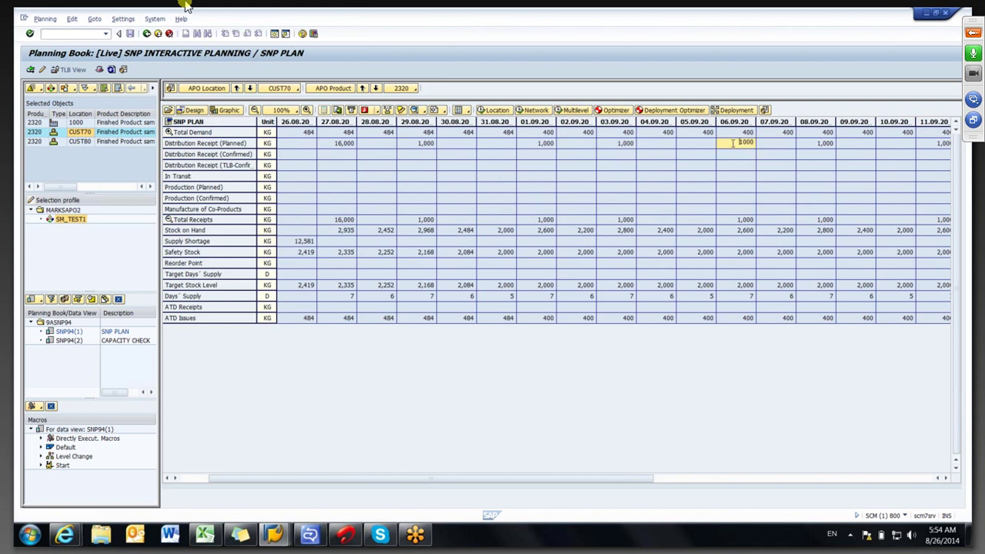
{"action": "left_click", "coordinate": [409, 178]}
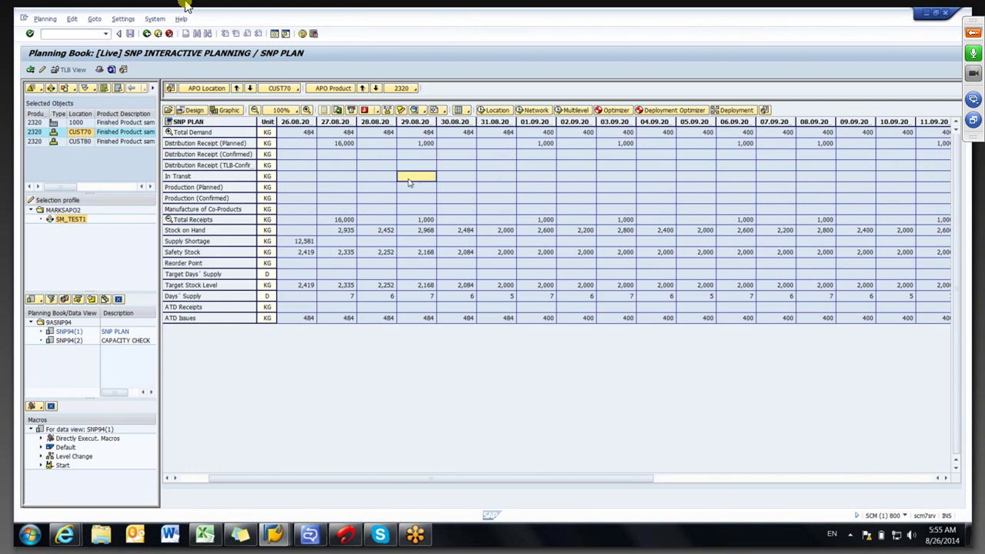
{"action": "left_click", "coordinate": [333, 143]}
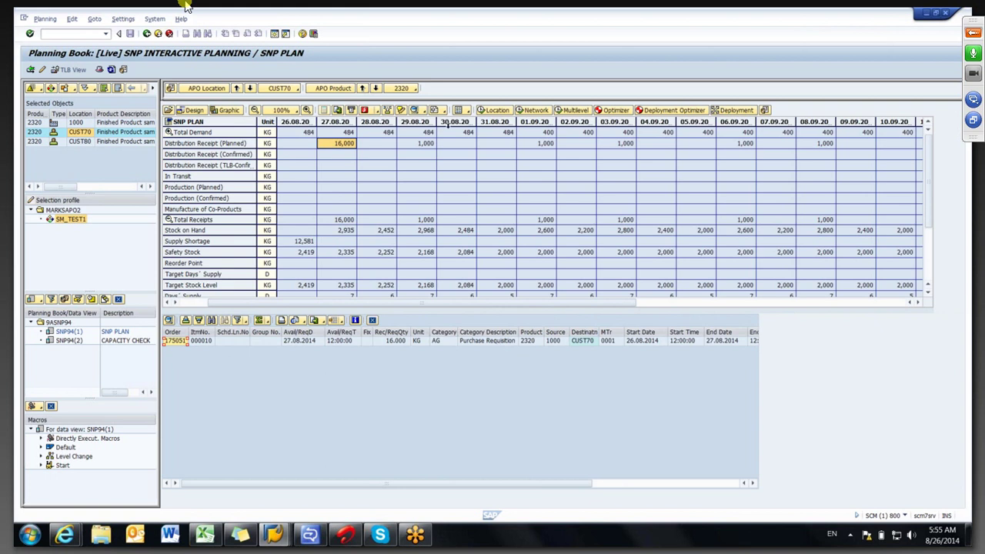
{"action": "left_click", "coordinate": [371, 231]}
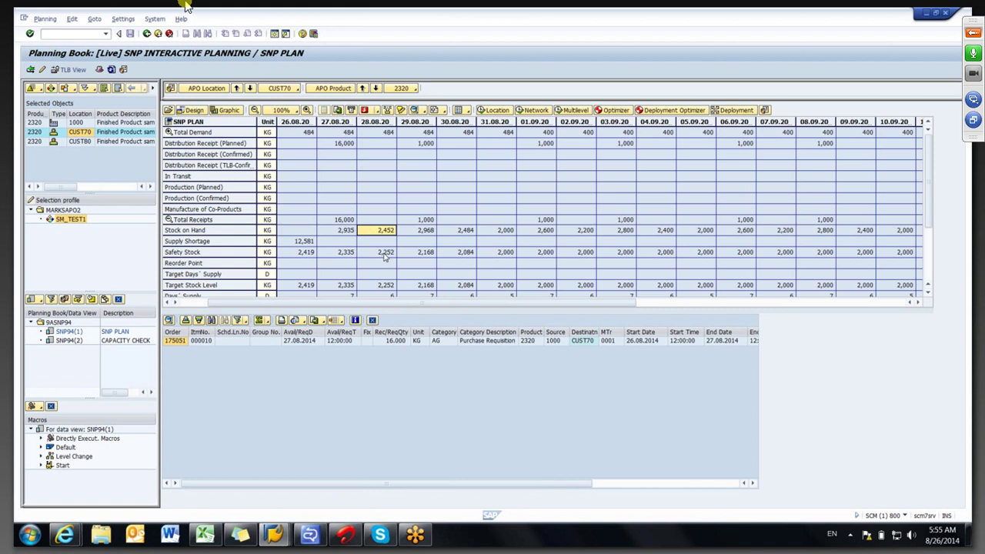
{"action": "left_click", "coordinate": [419, 135]}
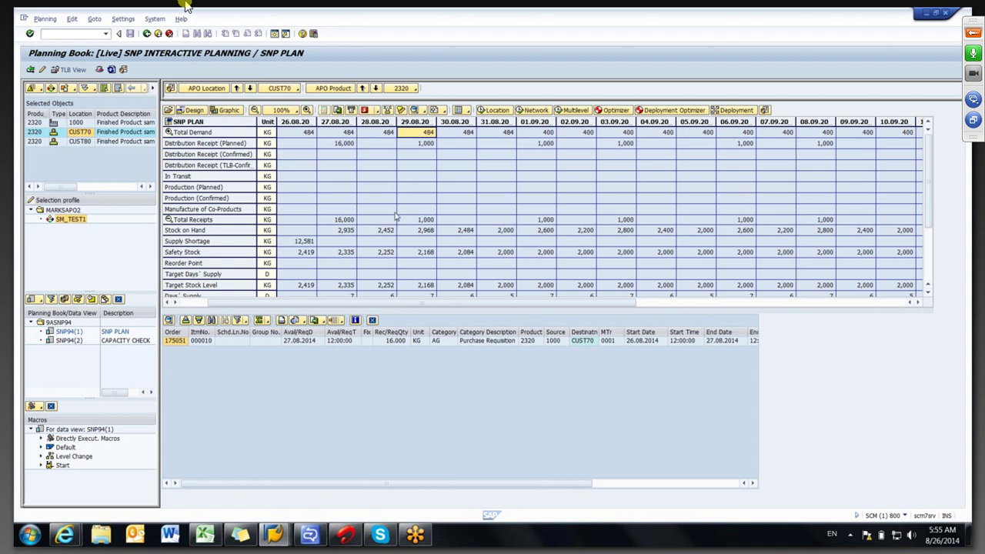
{"action": "left_click", "coordinate": [416, 145]}
Review the minimum, maximum and rounding lot size fields and the lot sizing procedure of product 2320 at CUST70.
{"action": "mouse_move", "coordinate": [274, 534]}
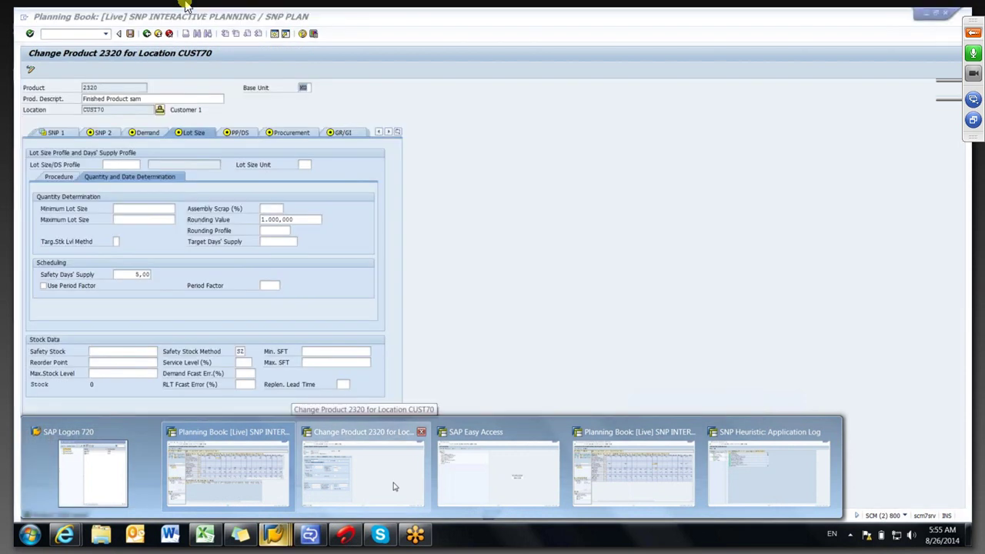
{"action": "left_click", "coordinate": [393, 487]}
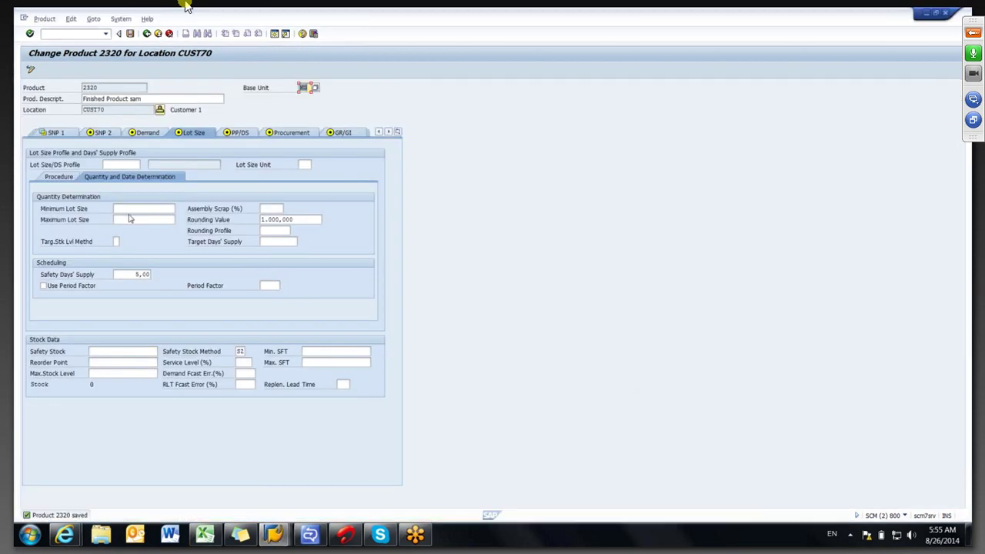
{"action": "left_click", "coordinate": [129, 207]}
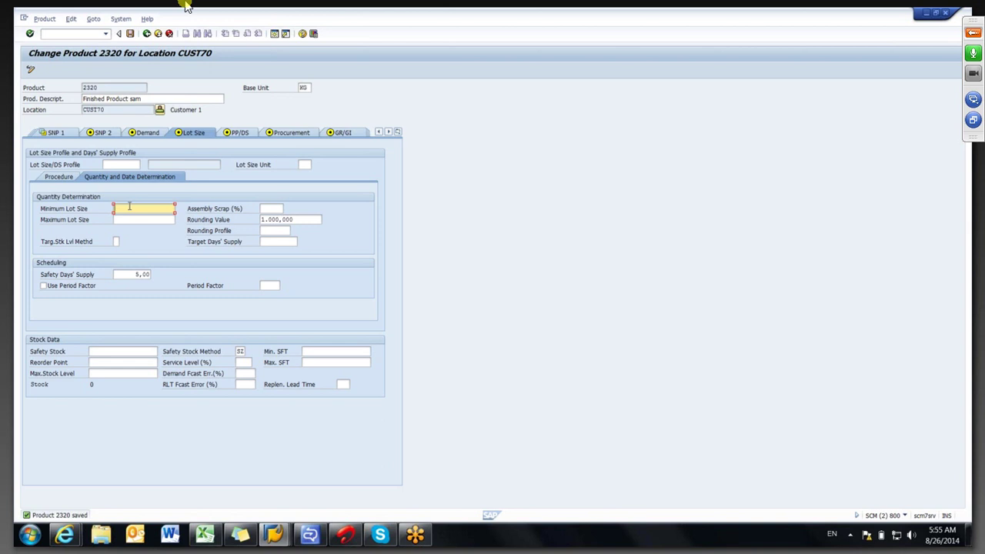
{"action": "left_click", "coordinate": [127, 220]}
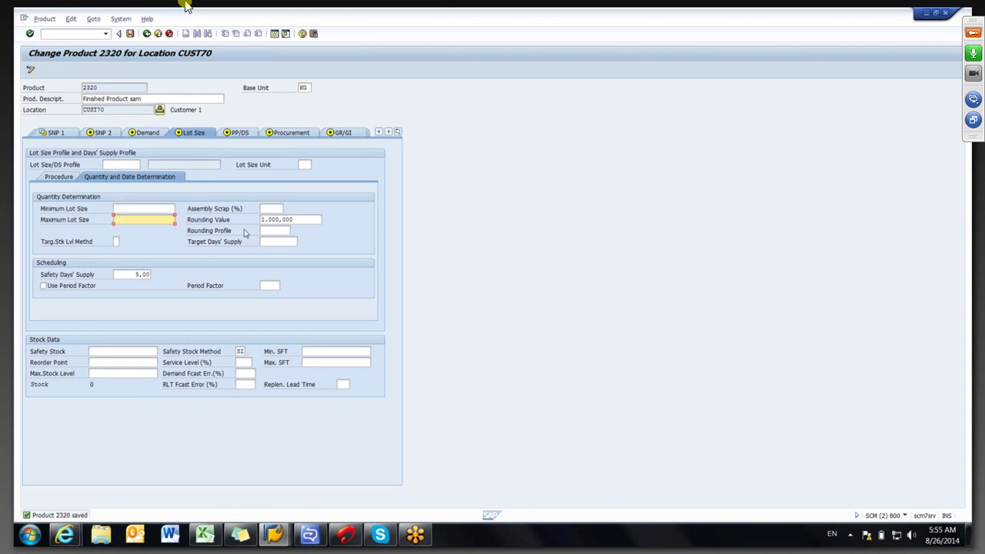
{"action": "left_click", "coordinate": [123, 210]}
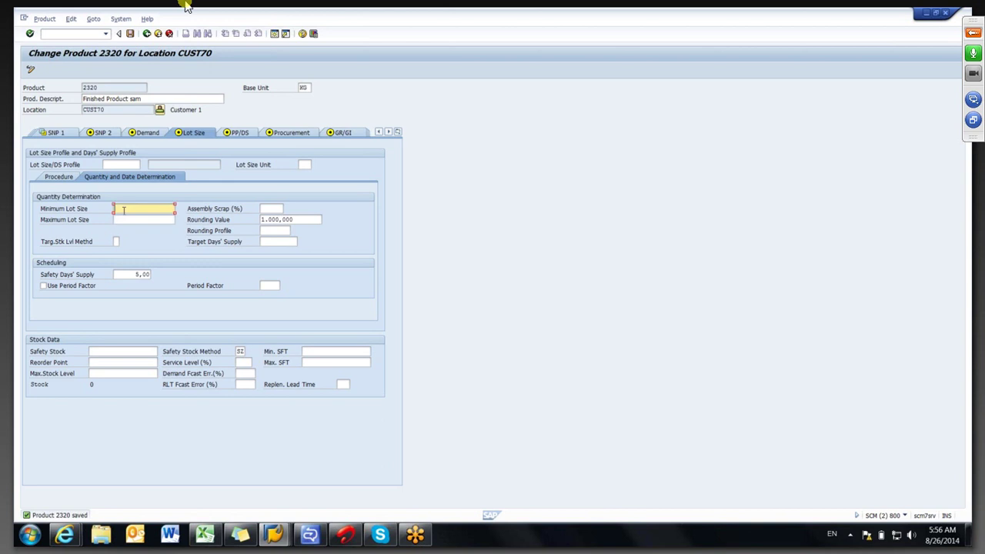
{"action": "left_click", "coordinate": [125, 221]}
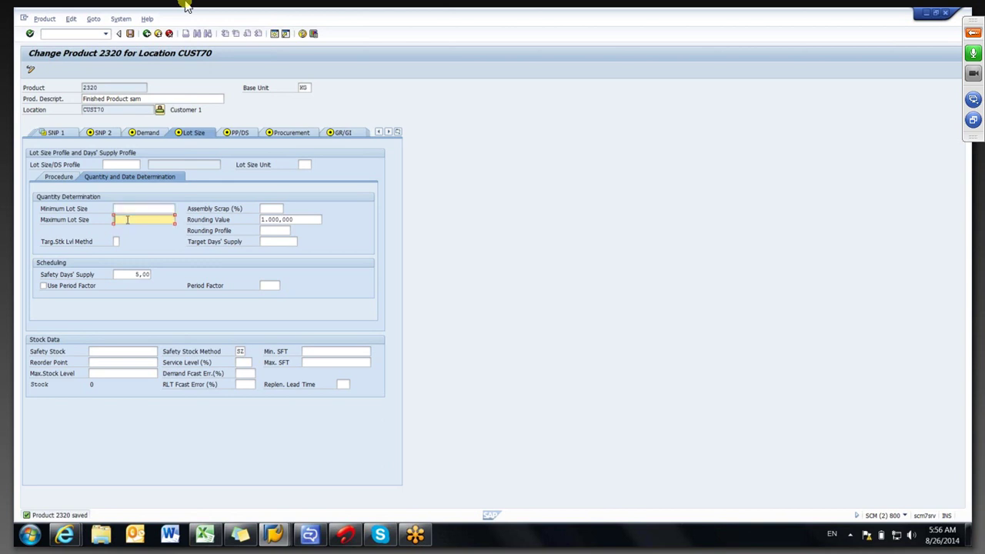
{"action": "left_click", "coordinate": [302, 219]}
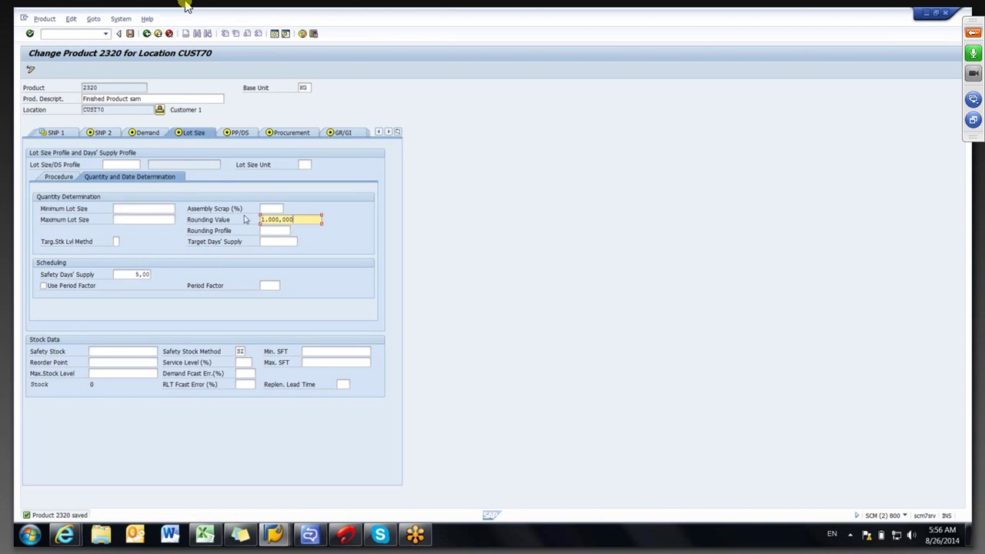
{"action": "left_click", "coordinate": [140, 208]}
{"action": "left_click", "coordinate": [137, 220]}
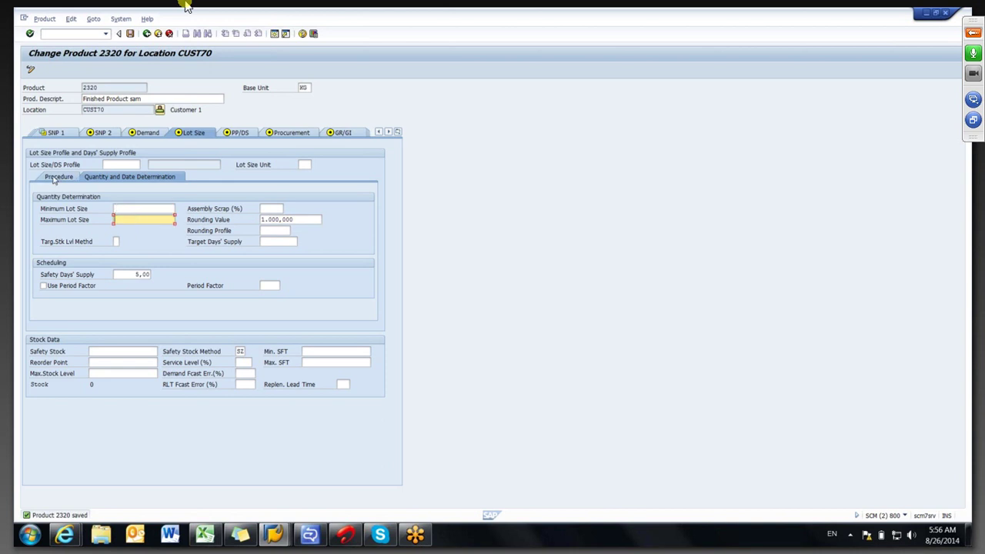
{"action": "left_click", "coordinate": [54, 178]}
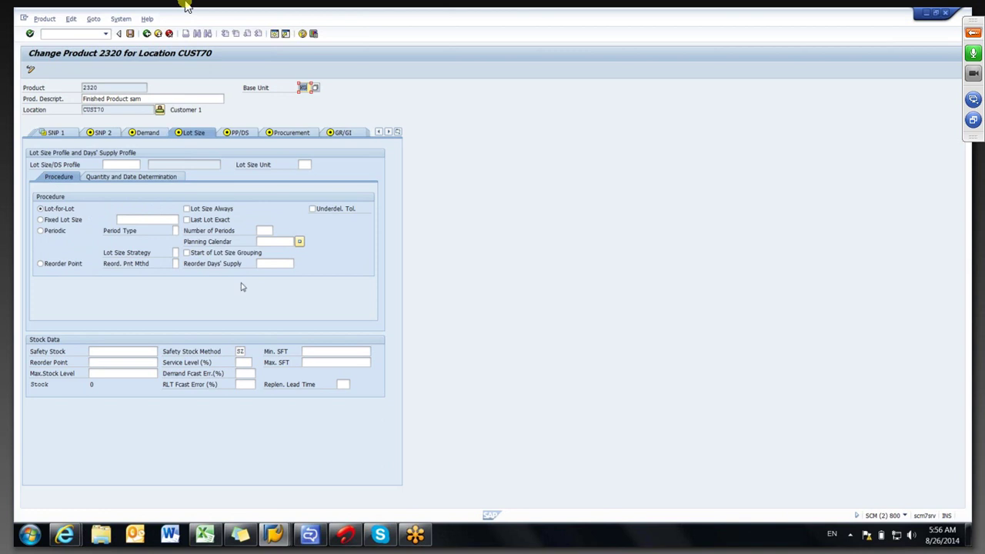
Set the minimum lot size to 1000 and the maximum lot size to 3000 in the quantity determination settings.
{"action": "left_click", "coordinate": [119, 177]}
{"action": "left_click", "coordinate": [127, 209]}
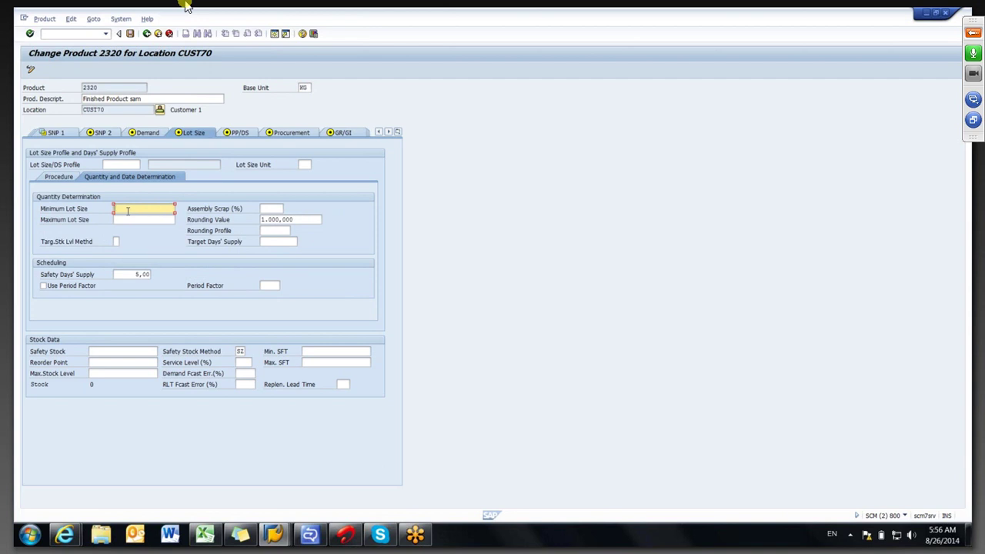
{"action": "type", "text": "1000"}
{"action": "left_click", "coordinate": [124, 222]}
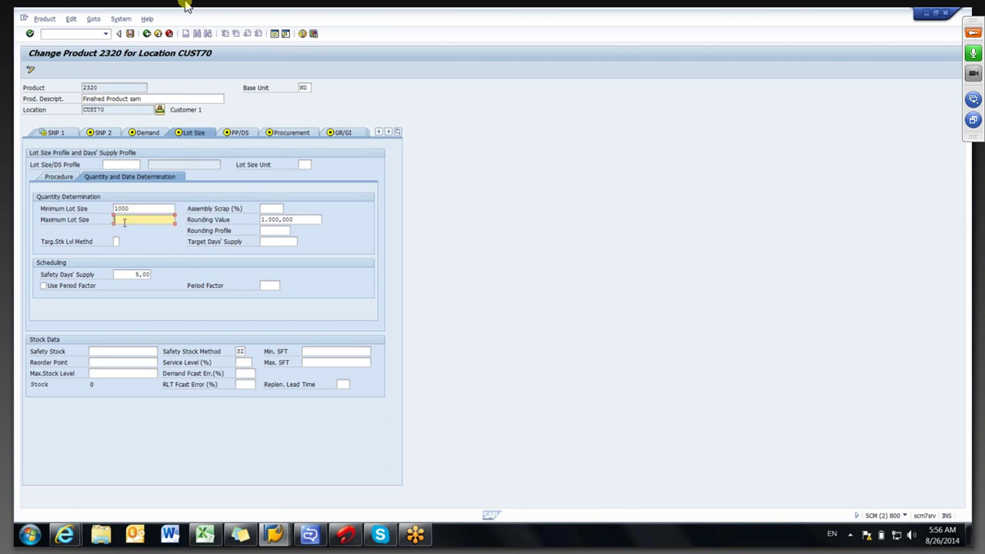
{"action": "type", "text": "3000"}
Clear the rounding value and save product 2320 for location CUST70.
{"action": "left_click_drag", "start_coordinate": [187, 228], "coordinate": [301, 224]}
{"action": "left_click", "coordinate": [301, 224]}
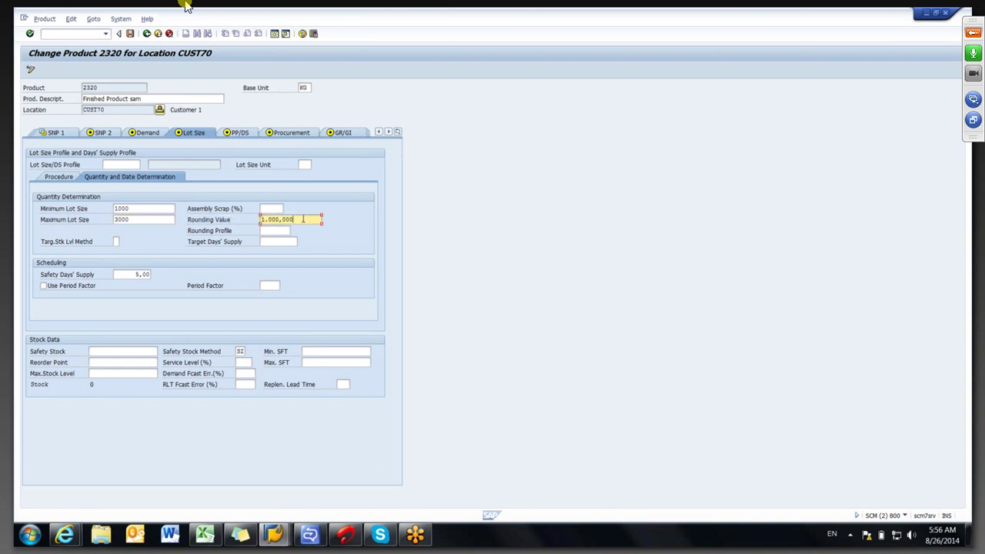
{"action": "key", "text": "BackSpace"}
{"action": "key", "text": "BackSpace"}
{"action": "key", "text": "BackSpace"}
{"action": "key", "text": "BackSpace"}
{"action": "key", "text": "BackSpace"}
{"action": "key", "text": "BackSpace"}
{"action": "key", "text": "BackSpace"}
{"action": "key", "text": "BackSpace"}
{"action": "key", "text": "BackSpace"}
{"action": "key", "text": "Return"}
{"action": "left_click", "coordinate": [130, 34]}
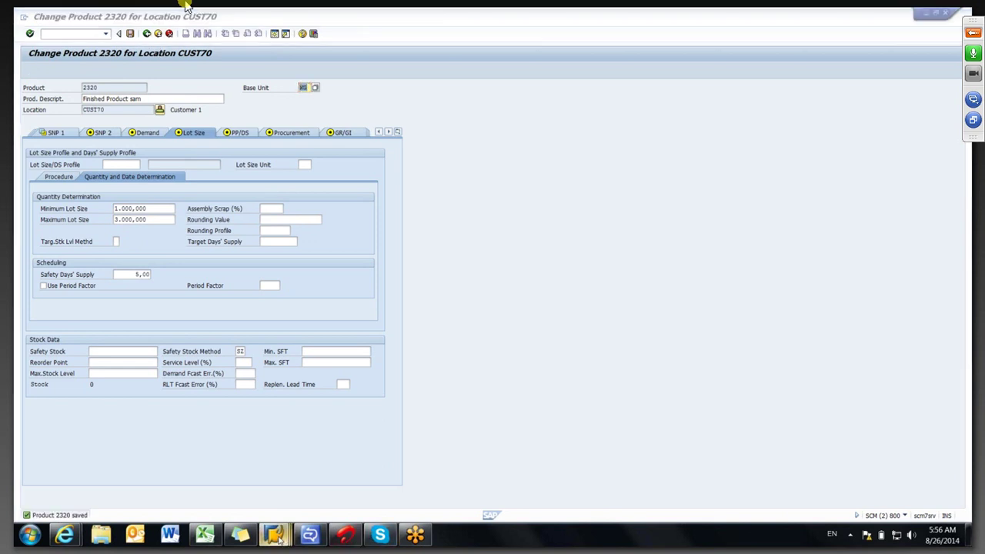
Run the SNP location heuristic for product 2320 at CUST70 with the changed lot size settings.
{"action": "mouse_move", "coordinate": [277, 537]}
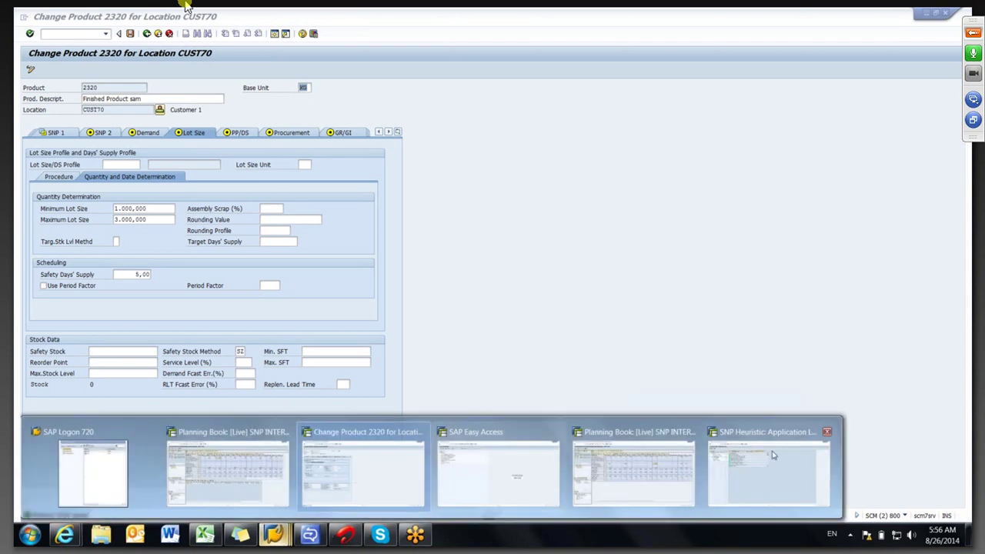
{"action": "left_click", "coordinate": [773, 456]}
{"action": "key", "text": "F3"}
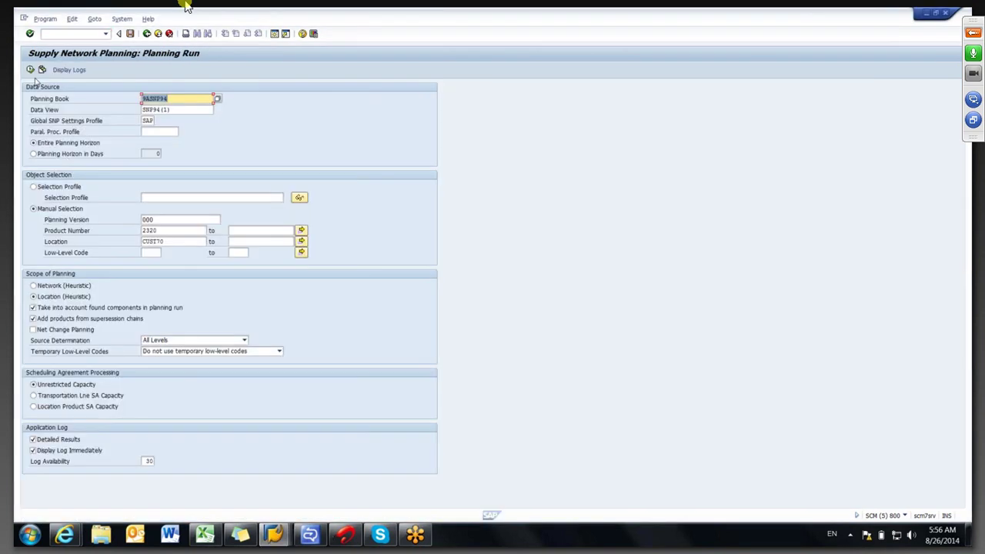
{"action": "left_click", "coordinate": [30, 70]}
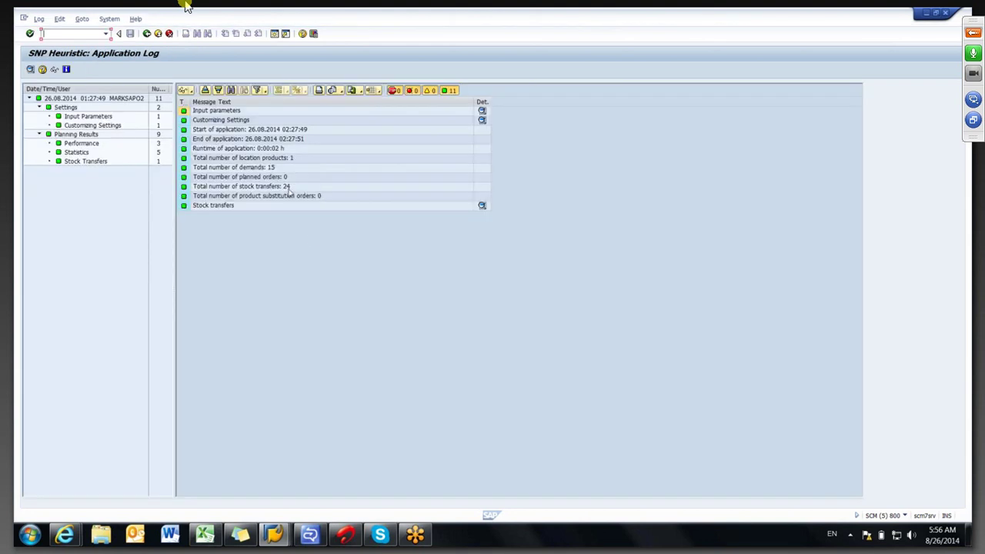
Examine the planned distribution receipts at CUST70 and the quantities of the individual purchase requisitions for 27.08.
{"action": "left_click", "coordinate": [276, 535]}
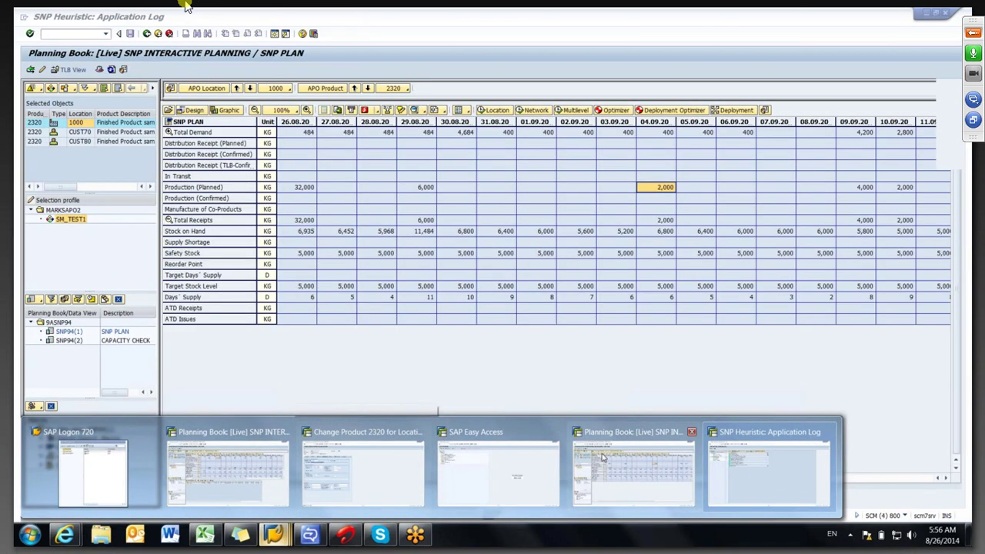
{"action": "left_click", "coordinate": [604, 459]}
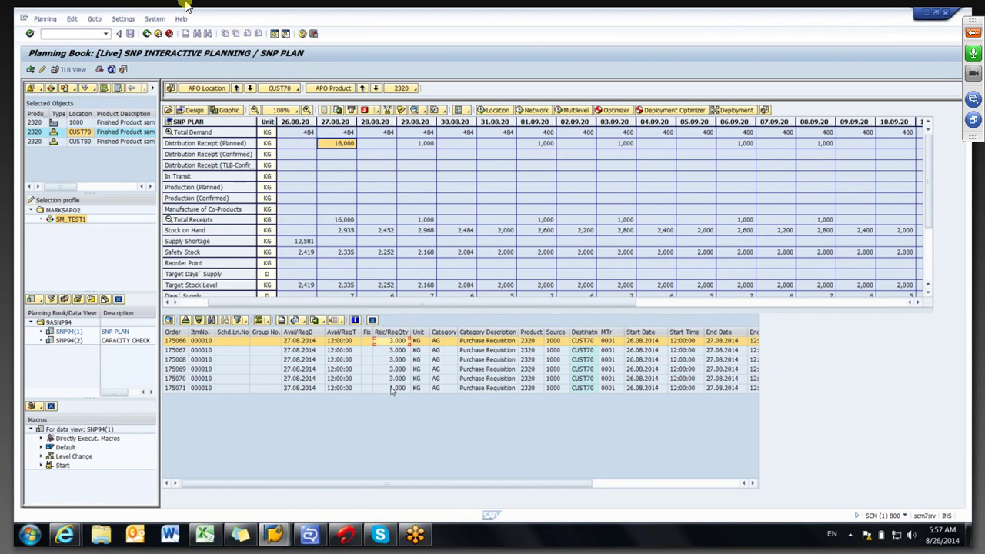
{"action": "double_click", "coordinate": [393, 388]}
{"action": "type", "text": "1"}
{"action": "left_click", "coordinate": [383, 391]}
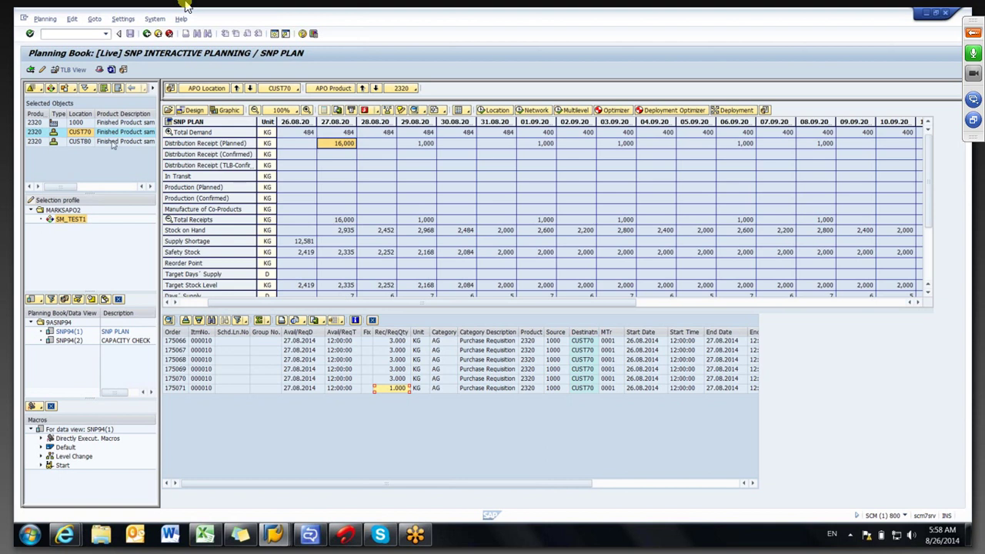
Load the SNP plan of product 2320 at location 1000 and examine the planned production on 26.08.
{"action": "double_click", "coordinate": [80, 122]}
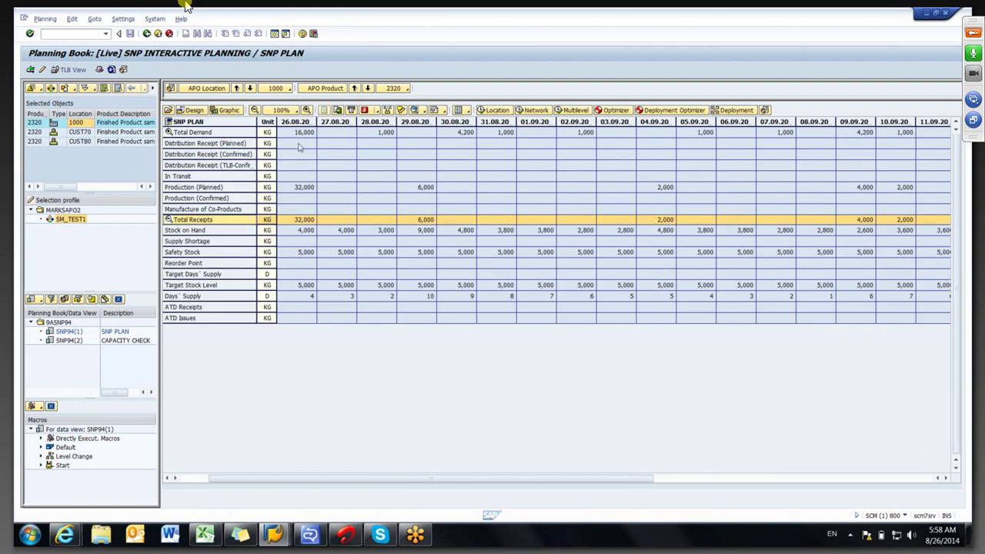
{"action": "left_click", "coordinate": [291, 190]}
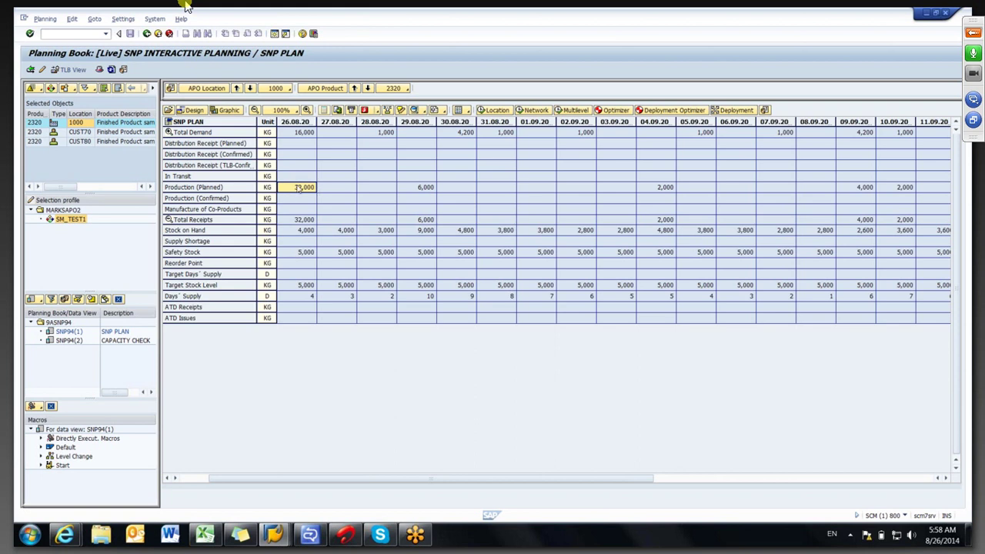
{"action": "left_click", "coordinate": [293, 186]}
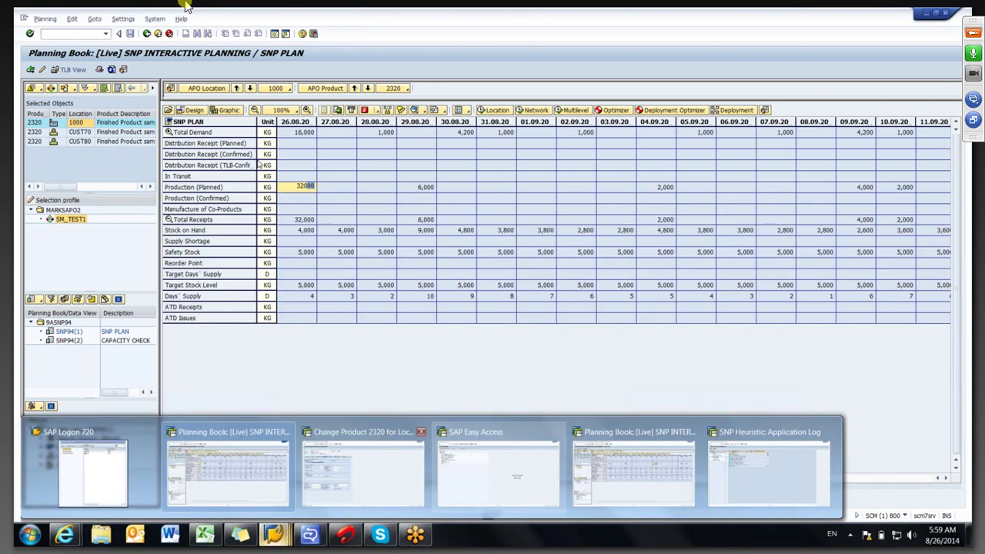
Open product 2320 for location 1000 in change mode in the product master.
{"action": "left_click", "coordinate": [374, 472]}
{"action": "left_click", "coordinate": [147, 33]}
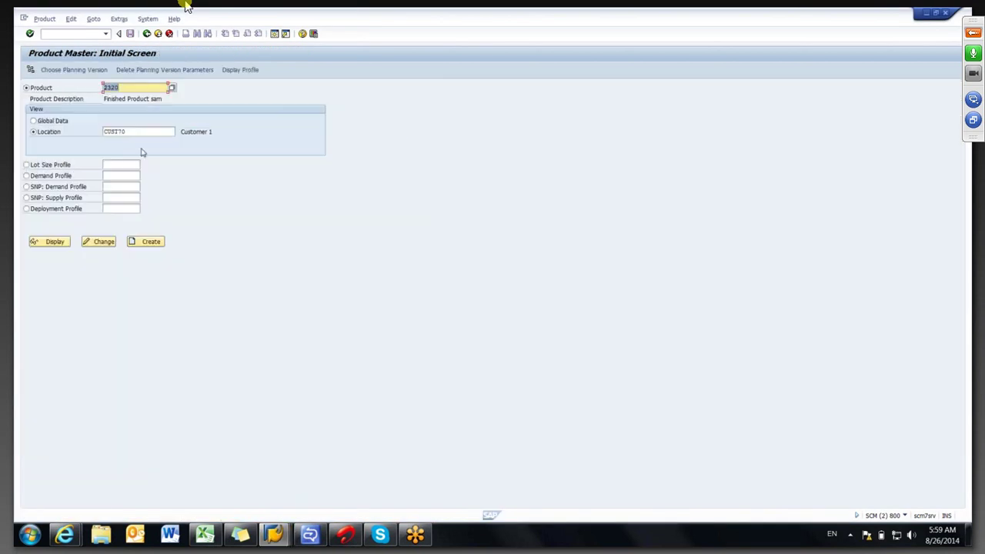
{"action": "left_click", "coordinate": [135, 130]}
{"action": "key", "text": "BackSpace"}
{"action": "key", "text": "BackSpace"}
{"action": "key", "text": "BackSpace"}
{"action": "key", "text": "BackSpace"}
{"action": "key", "text": "BackSpace"}
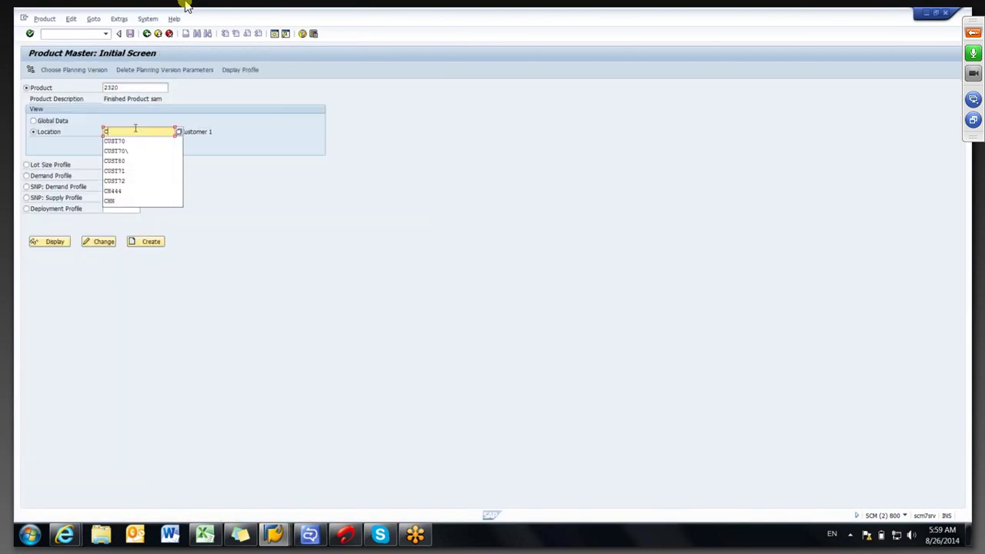
{"action": "key", "text": "BackSpace"}
{"action": "type", "text": "1000"}
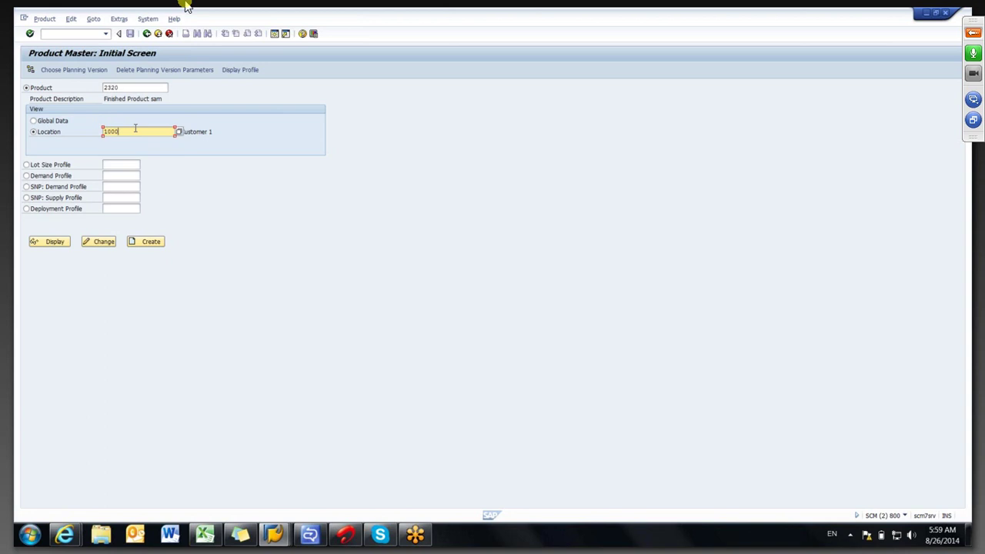
{"action": "left_click", "coordinate": [98, 241]}
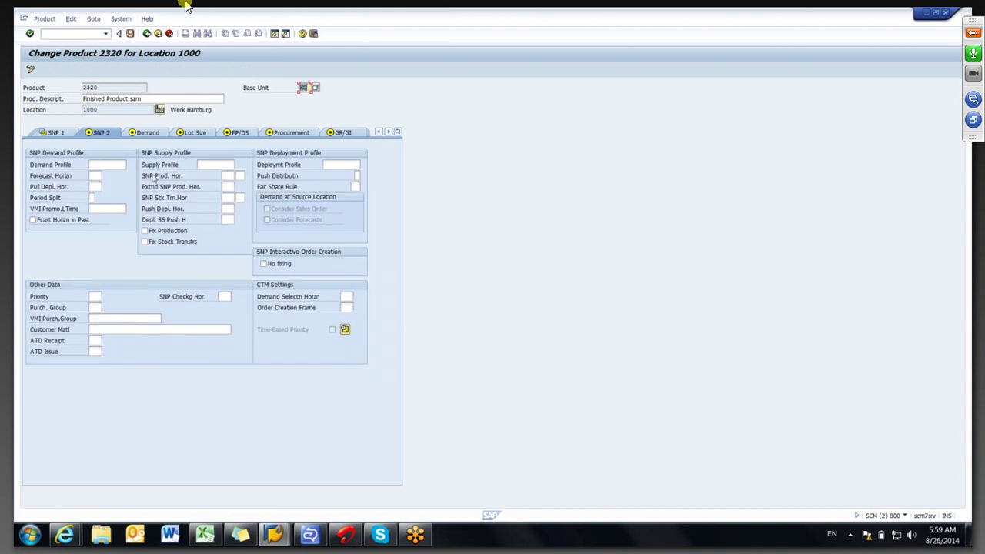
Set the SNP production horizon of product 2320 at location 1000 to 8 and save the product.
{"action": "left_click", "coordinate": [229, 177]}
{"action": "type", "text": "3"}
{"action": "left_click", "coordinate": [228, 198]}
{"action": "left_click", "coordinate": [226, 175]}
{"action": "left_click", "coordinate": [130, 34]}
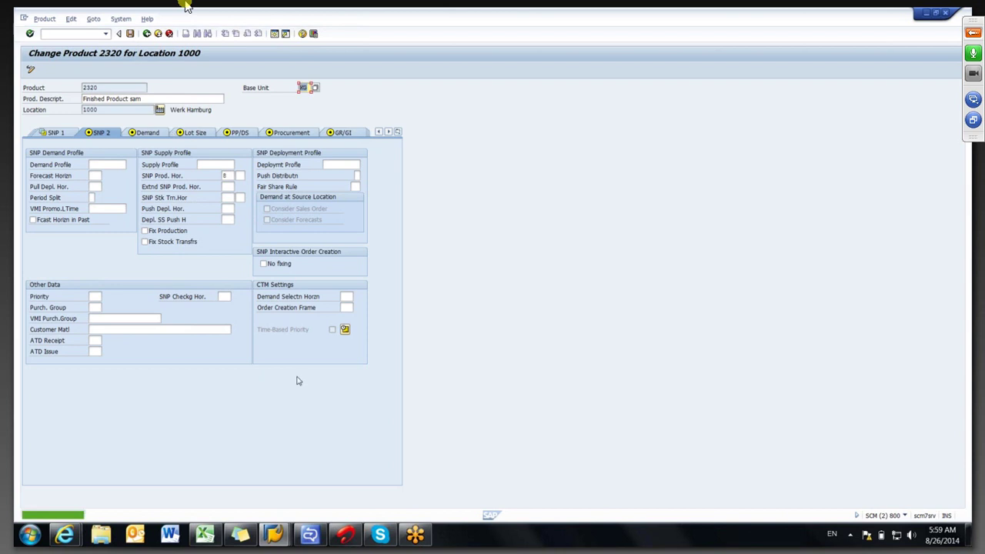
Reload selection SM_TEST1 in the planning book and mark location 1000's planned production from 26.08 to 02.09.
{"action": "left_click", "coordinate": [274, 535]}
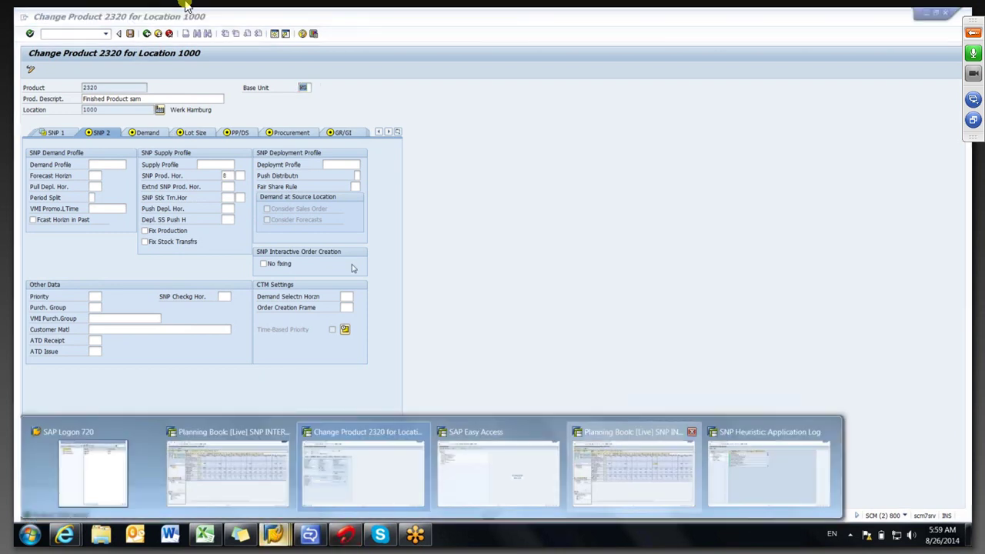
{"action": "left_click", "coordinate": [587, 473]}
{"action": "left_click", "coordinate": [147, 33]}
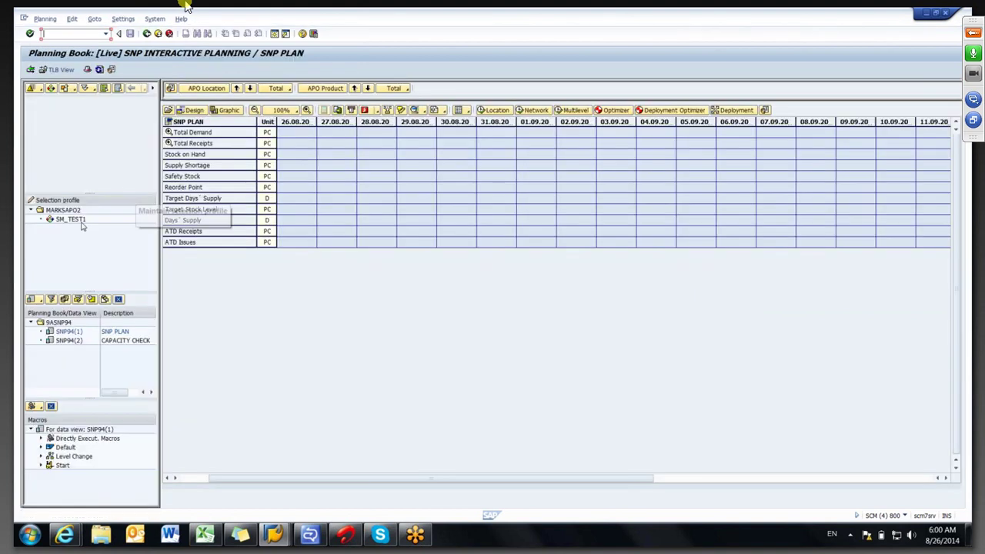
{"action": "double_click", "coordinate": [70, 219]}
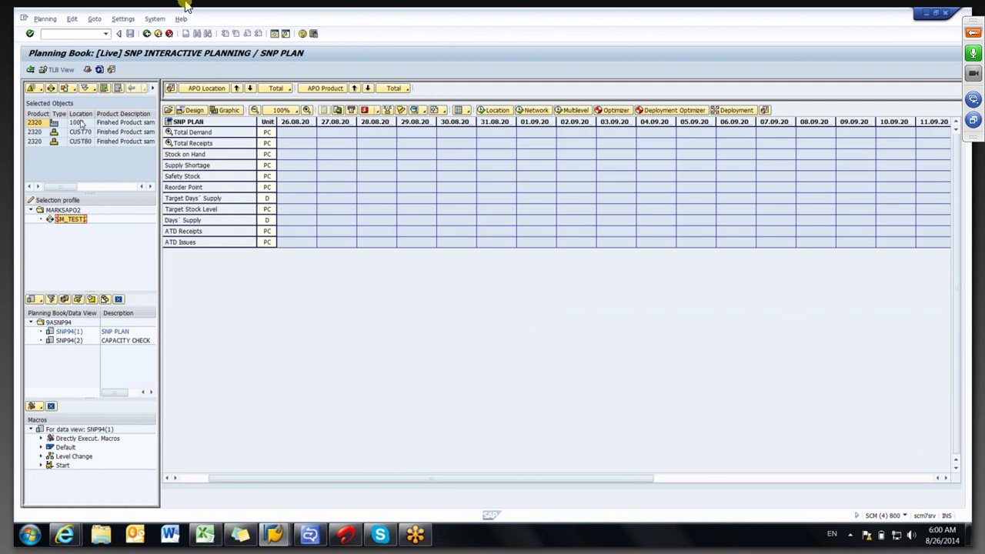
{"action": "double_click", "coordinate": [79, 123]}
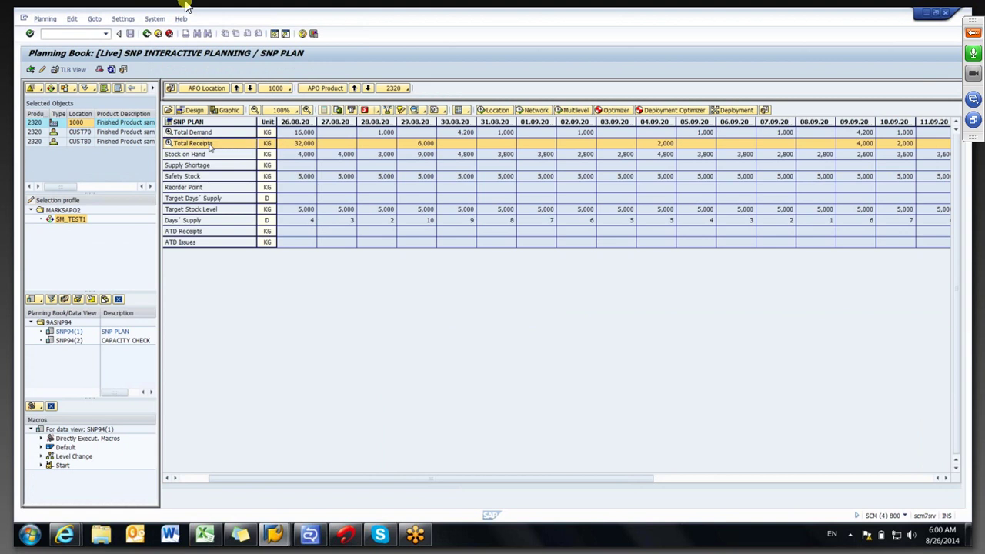
{"action": "left_click_drag", "start_coordinate": [286, 191], "coordinate": [577, 209]}
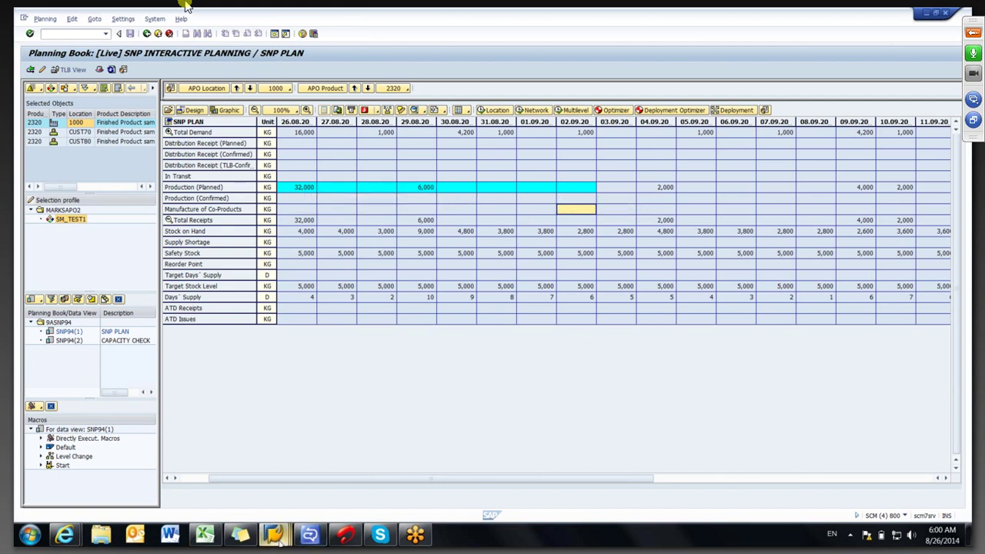
{"action": "mouse_move", "coordinate": [277, 531]}
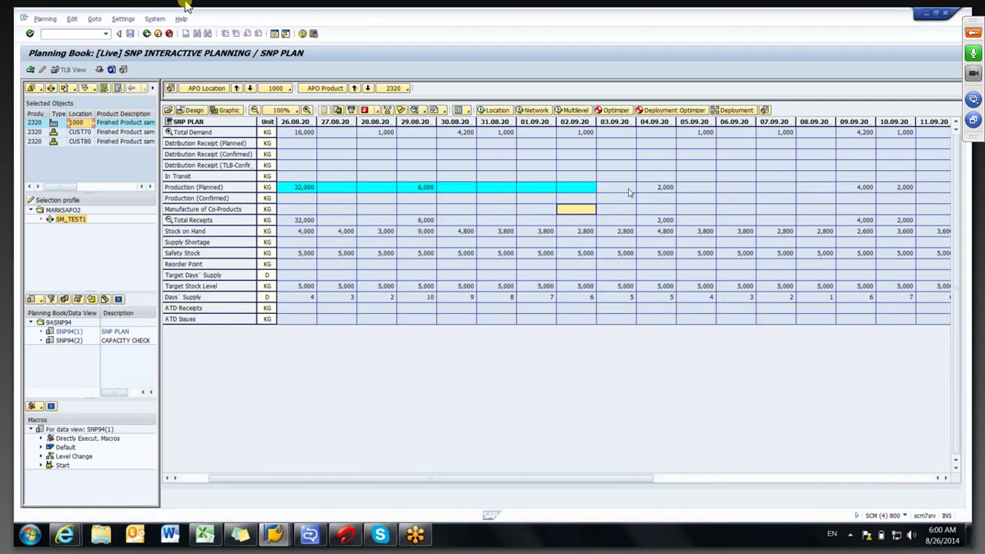
{"action": "left_click", "coordinate": [627, 191]}
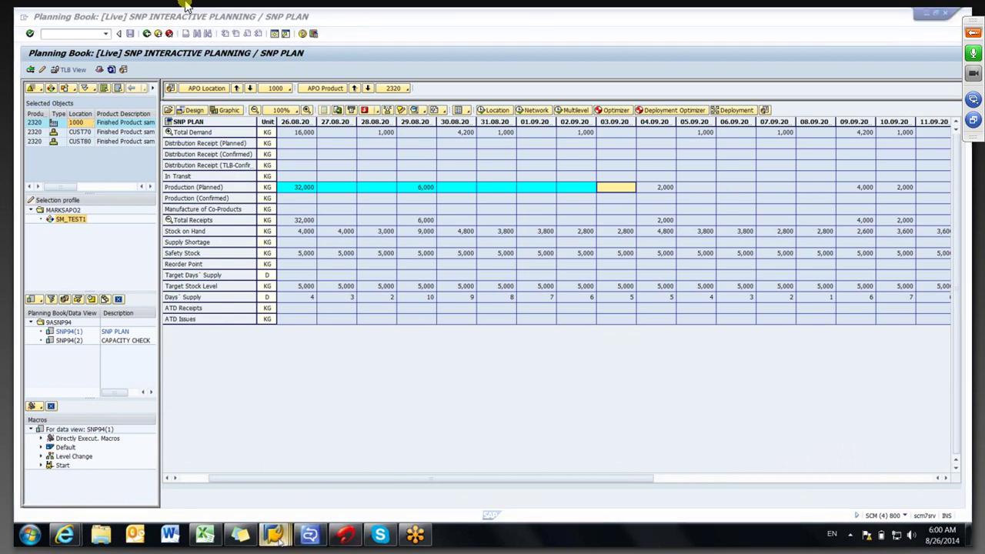
Repeat the location heuristic planning run for product 2320 at CUST70.
{"action": "left_click", "coordinate": [277, 539]}
{"action": "left_click", "coordinate": [770, 469]}
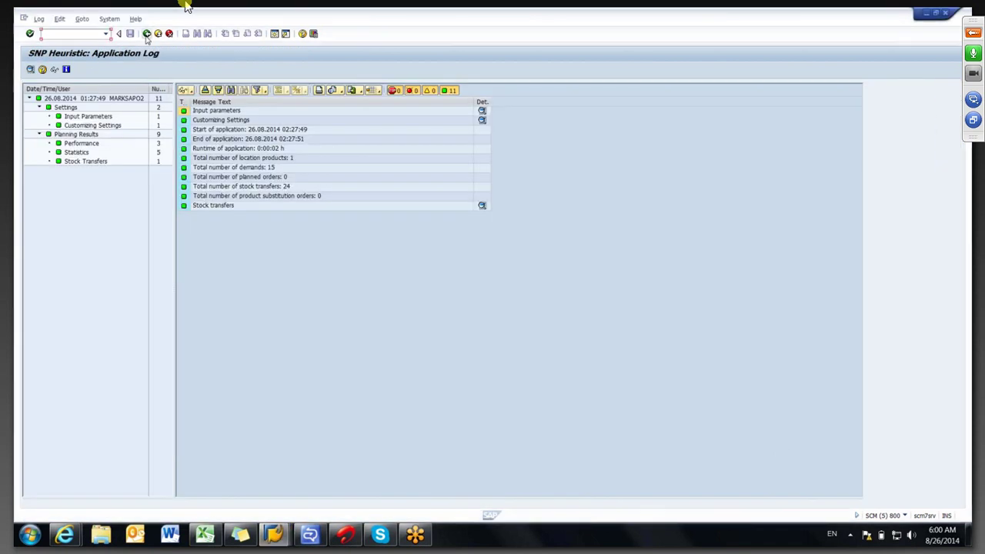
{"action": "key", "text": "F3"}
{"action": "left_click", "coordinate": [30, 70]}
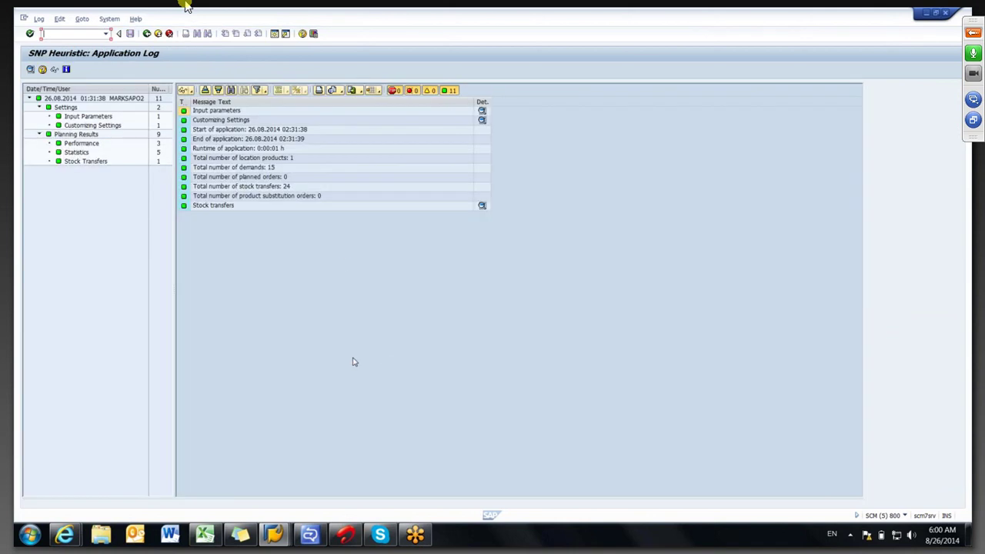
Reload the SNP plan for location 1000 and check the planned production row between 26.08 and 02.09.
{"action": "left_click", "coordinate": [275, 536]}
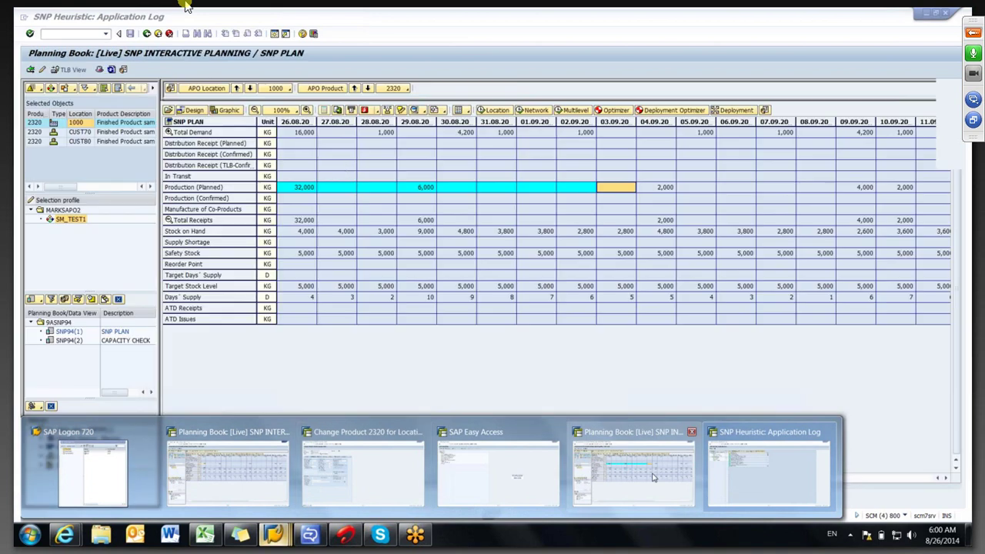
{"action": "left_click", "coordinate": [633, 478]}
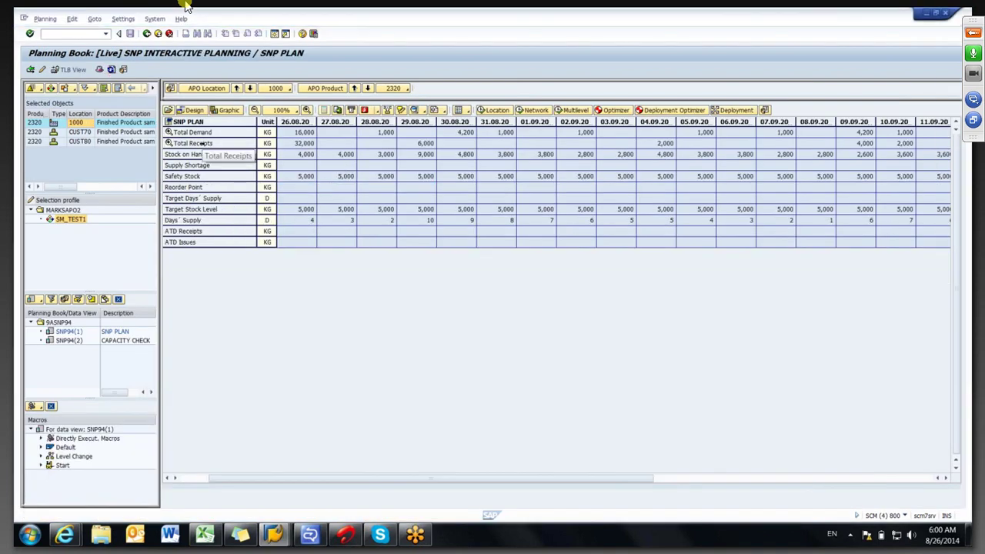
{"action": "left_click", "coordinate": [202, 144]}
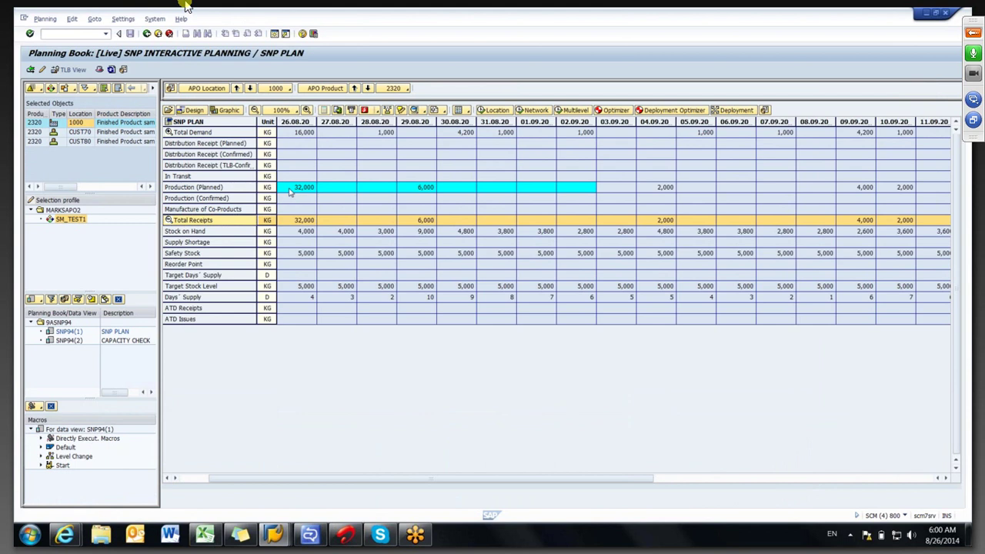
{"action": "left_click_drag", "start_coordinate": [293, 194], "coordinate": [564, 193]}
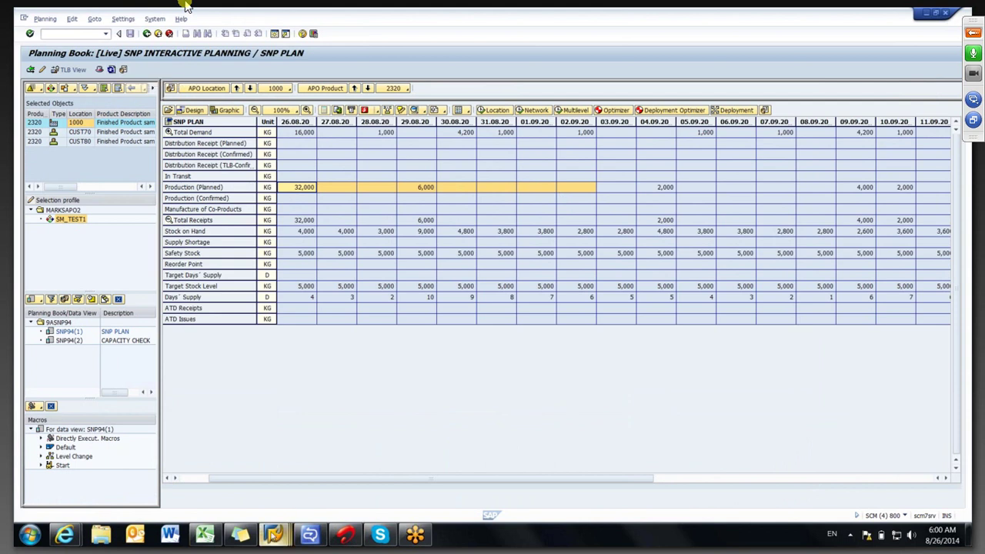
Change the planning run location to 1000 and execute the location heuristic for product 2320.
{"action": "mouse_move", "coordinate": [273, 533]}
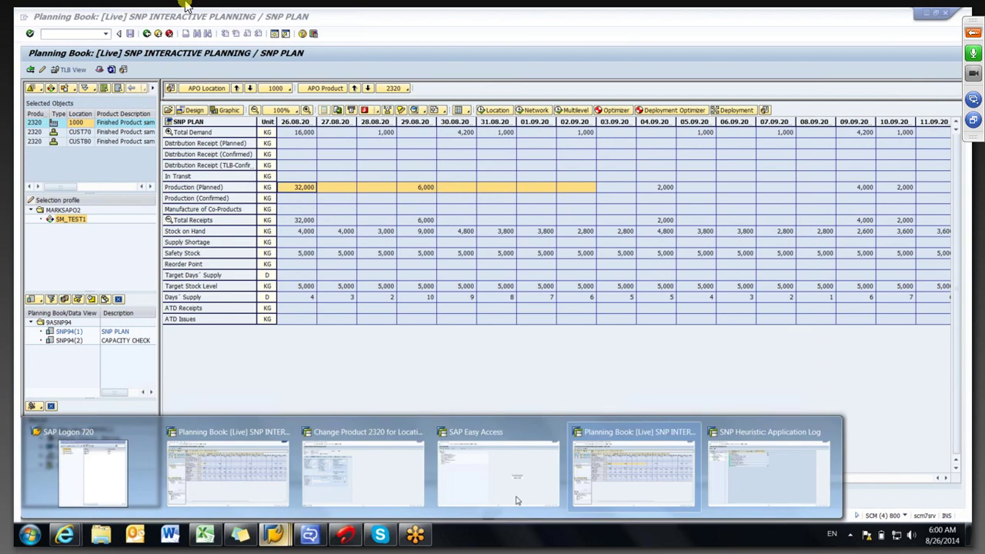
{"action": "left_click", "coordinate": [839, 485]}
{"action": "key", "text": "F3"}
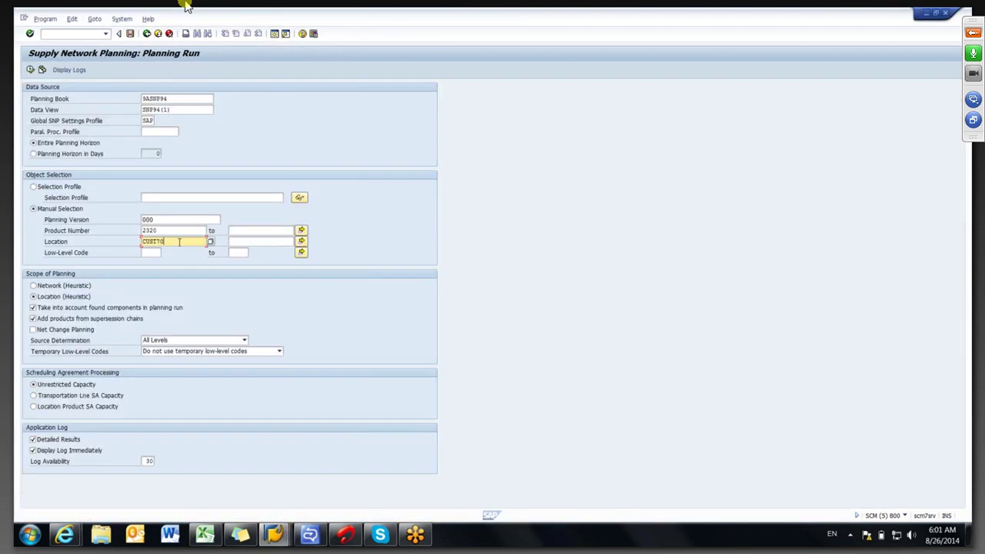
{"action": "key", "text": "BackSpace"}
{"action": "key", "text": "BackSpace"}
{"action": "key", "text": "BackSpace"}
{"action": "key", "text": "BackSpace"}
{"action": "key", "text": "BackSpace"}
{"action": "key", "text": "BackSpace"}
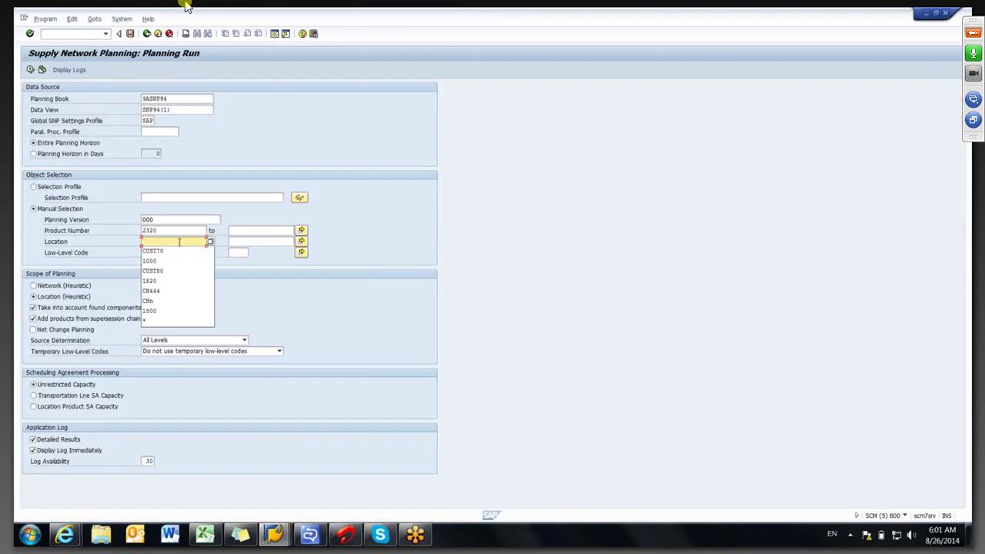
{"action": "type", "text": "1000"}
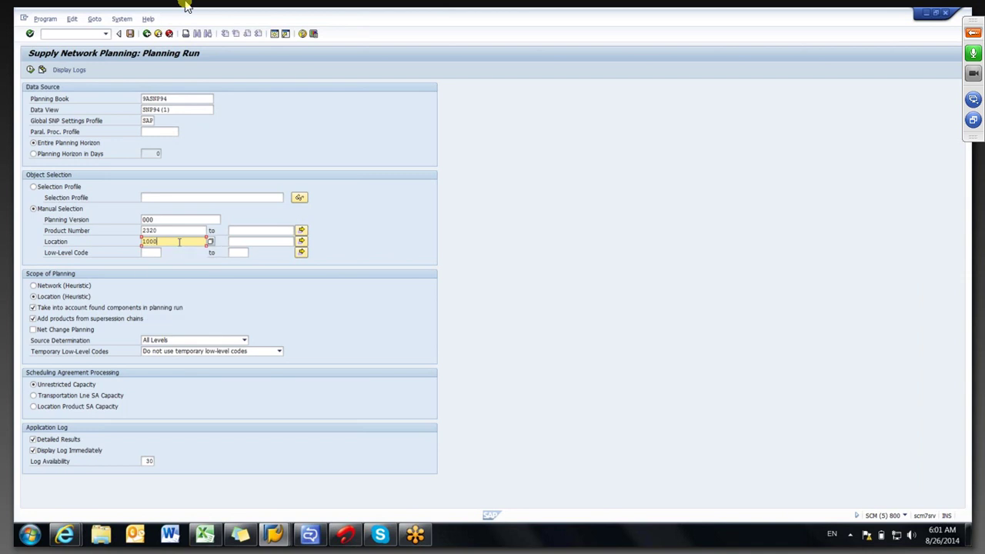
{"action": "left_click", "coordinate": [30, 70]}
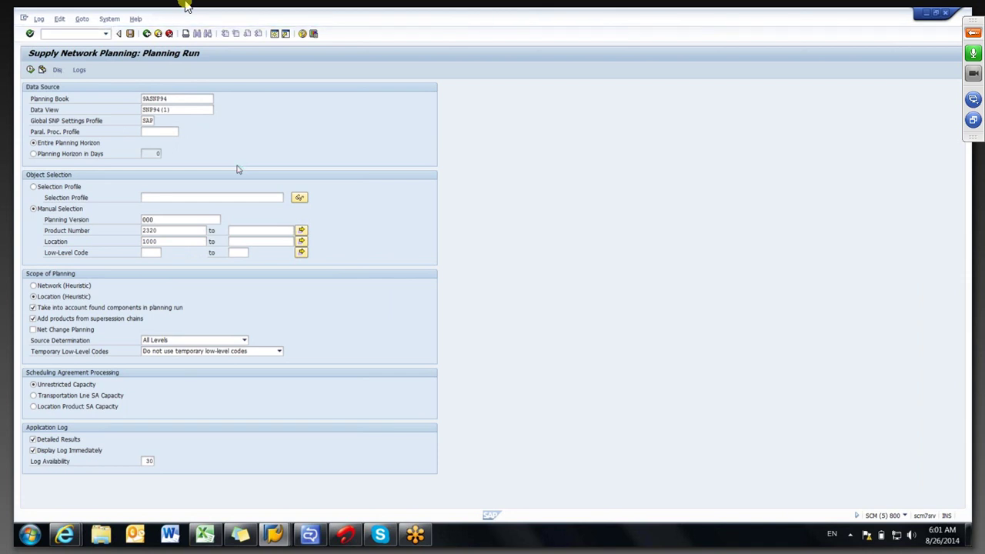
Examine the refreshed plan for location 1000, marking planned production within the production horizon from 26.08 to 02.09.
{"action": "key", "text": "F3"}
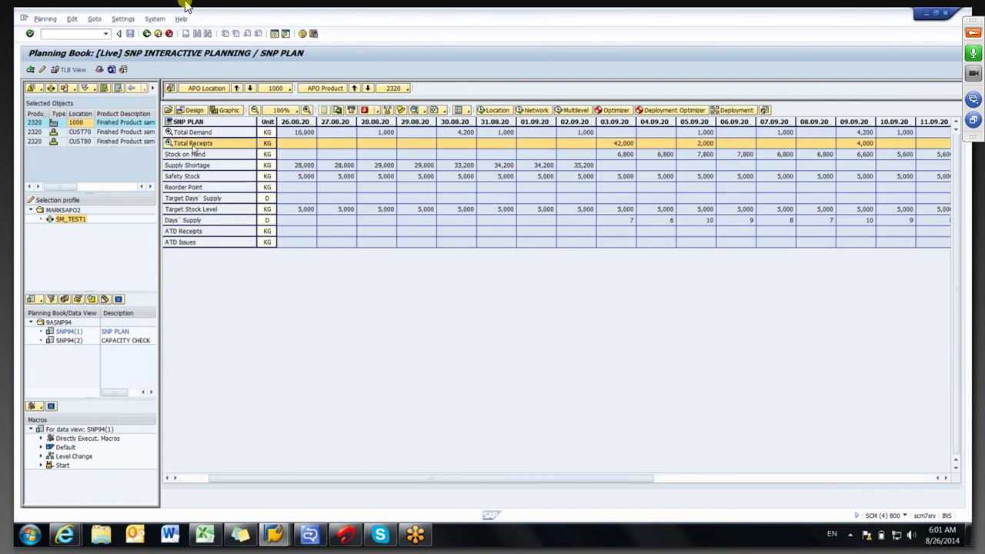
{"action": "left_click_drag", "start_coordinate": [578, 189], "coordinate": [300, 194]}
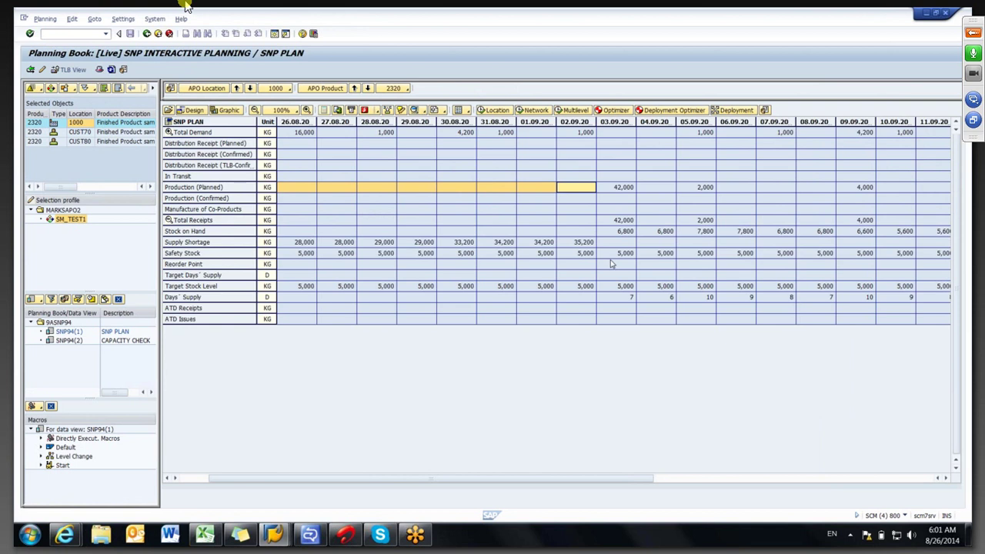
{"action": "left_click", "coordinate": [567, 222]}
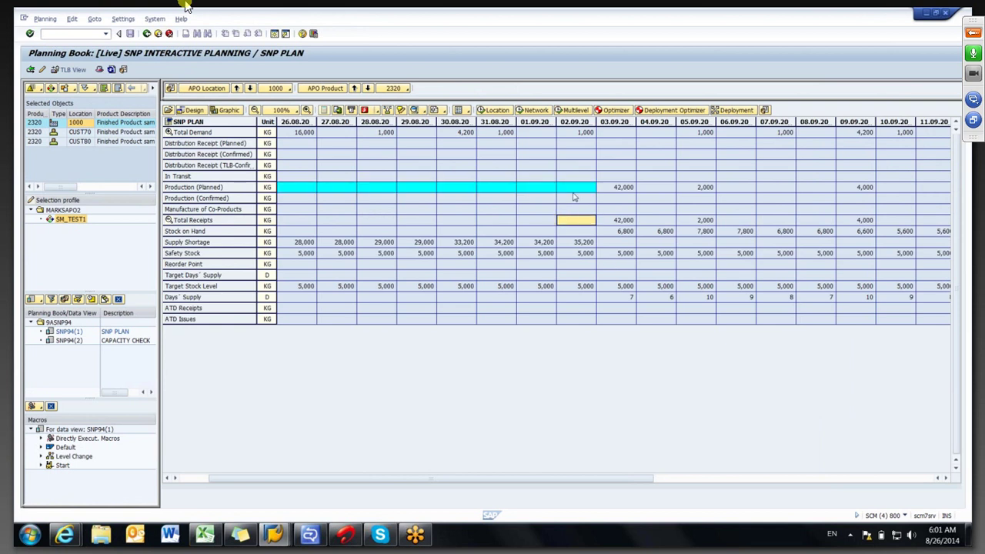
Examine the planned production row for location 1000 within the production horizon and from 03.09 onward.
{"action": "left_click_drag", "start_coordinate": [574, 194], "coordinate": [331, 193]}
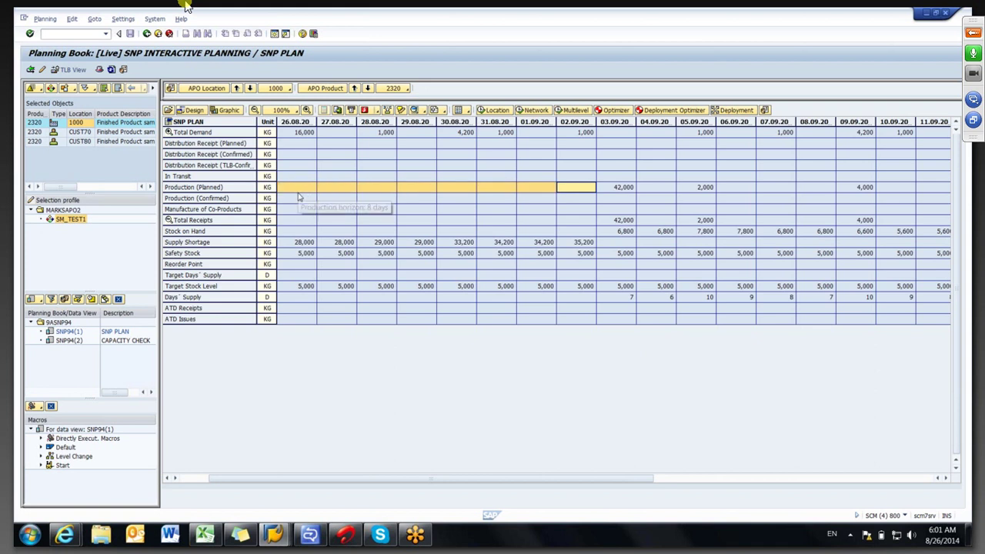
{"action": "left_click", "coordinate": [314, 209]}
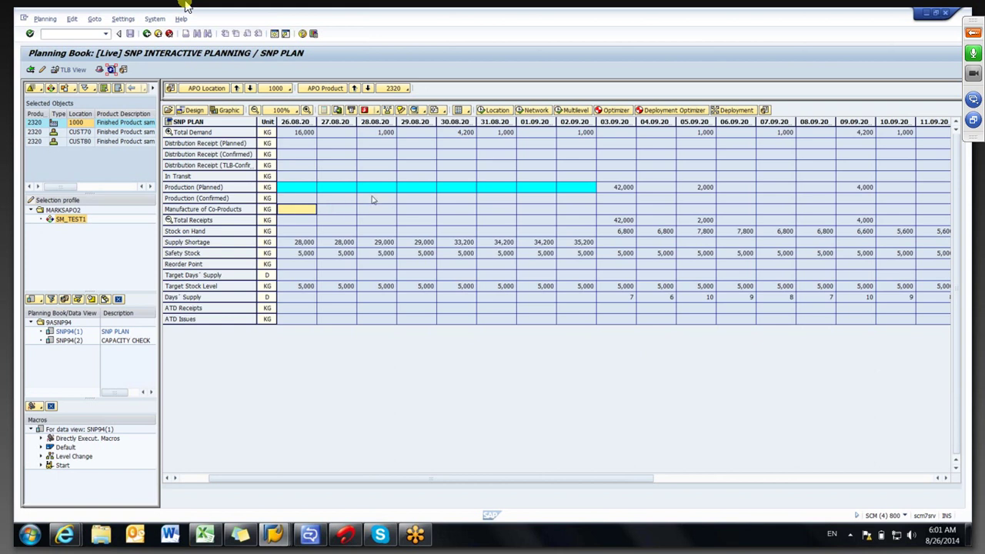
{"action": "left_click", "coordinate": [613, 189]}
{"action": "left_click_drag", "start_coordinate": [670, 193], "coordinate": [853, 194]}
{"action": "left_click", "coordinate": [617, 201]}
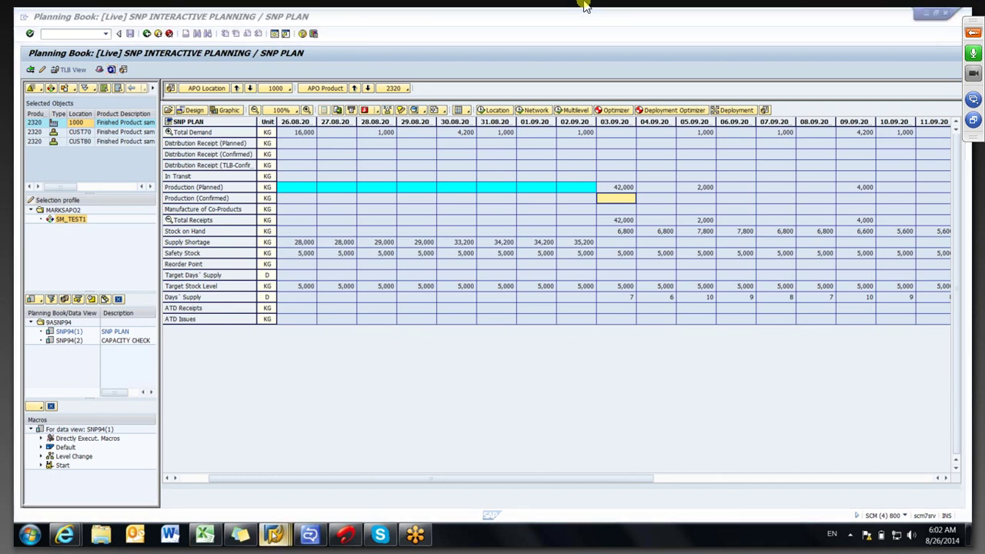
Switch to the product master of 2320 at location 1000 and check its SNP stock transfer horizon field.
{"action": "mouse_move", "coordinate": [274, 534]}
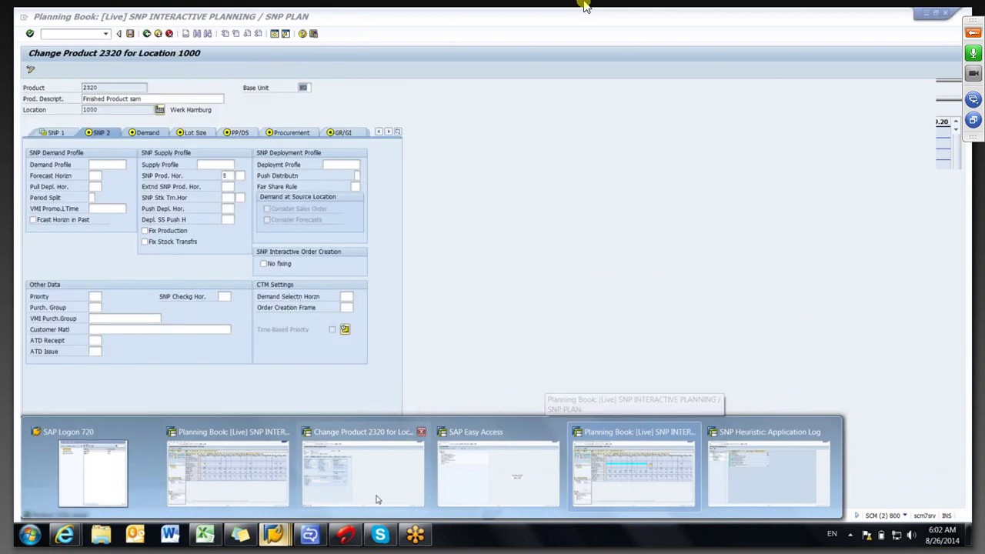
{"action": "left_click", "coordinate": [380, 500]}
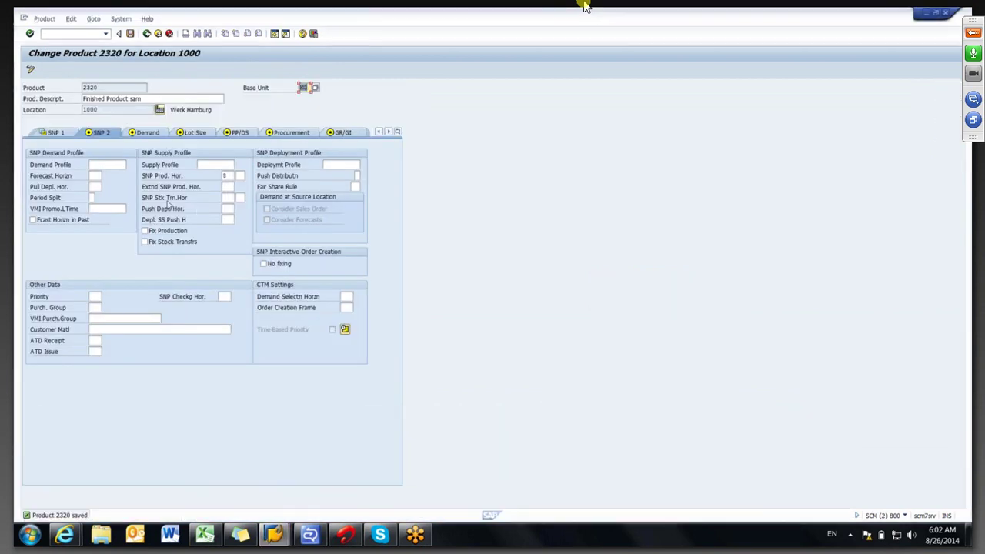
{"action": "left_click", "coordinate": [229, 197]}
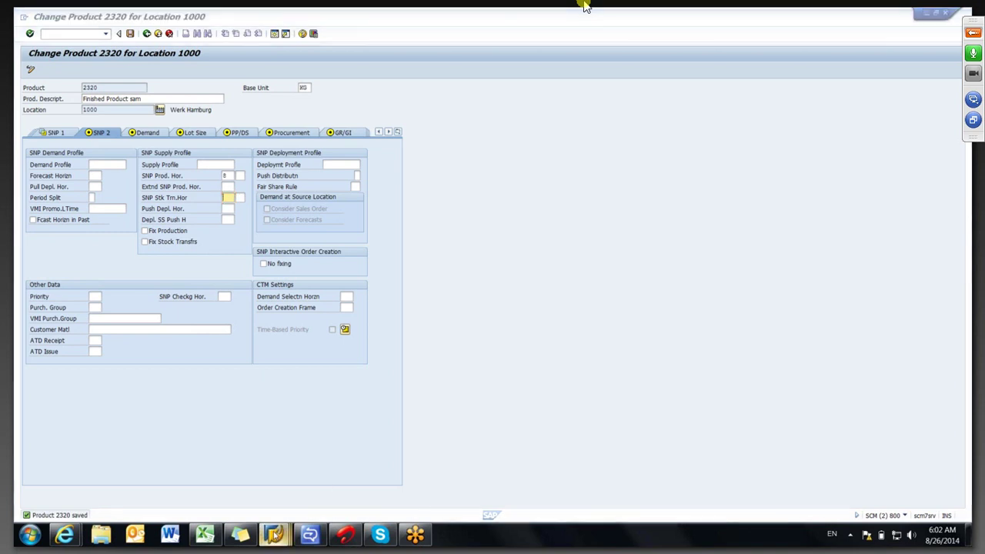
Return to the SNP plan for location 1000 and display the order details behind the planned production on 03.09.
{"action": "mouse_move", "coordinate": [273, 533]}
{"action": "mouse_move", "coordinate": [671, 471]}
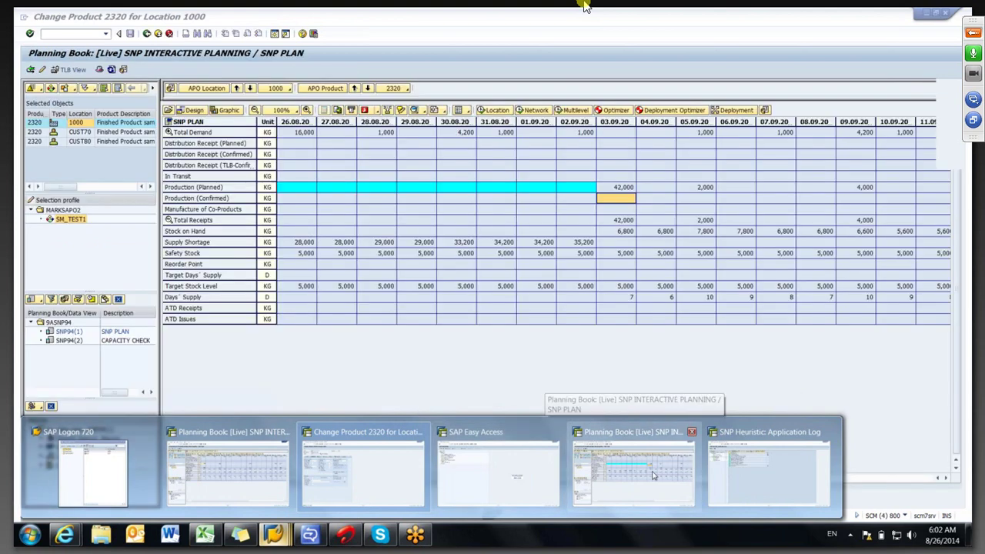
{"action": "left_click", "coordinate": [652, 474]}
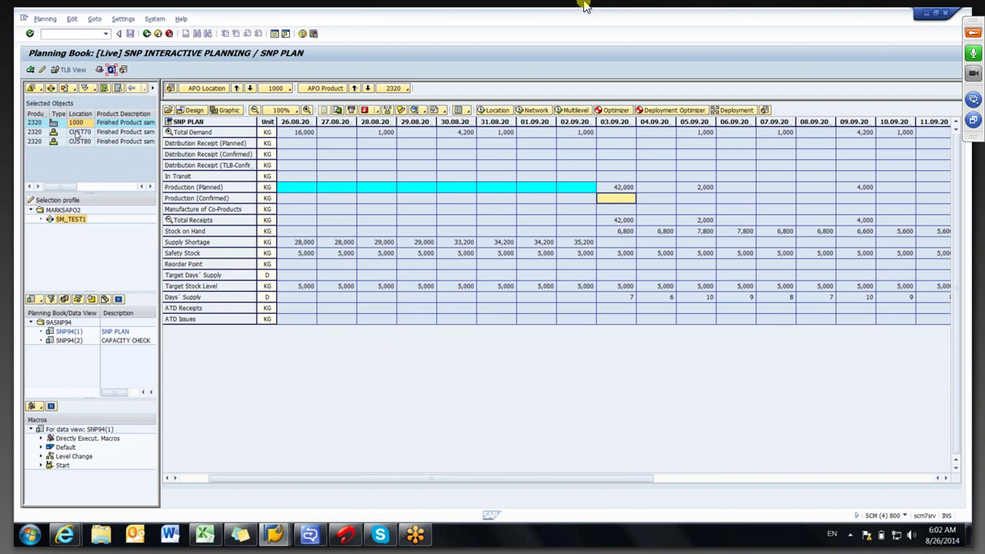
{"action": "left_click", "coordinate": [606, 187]}
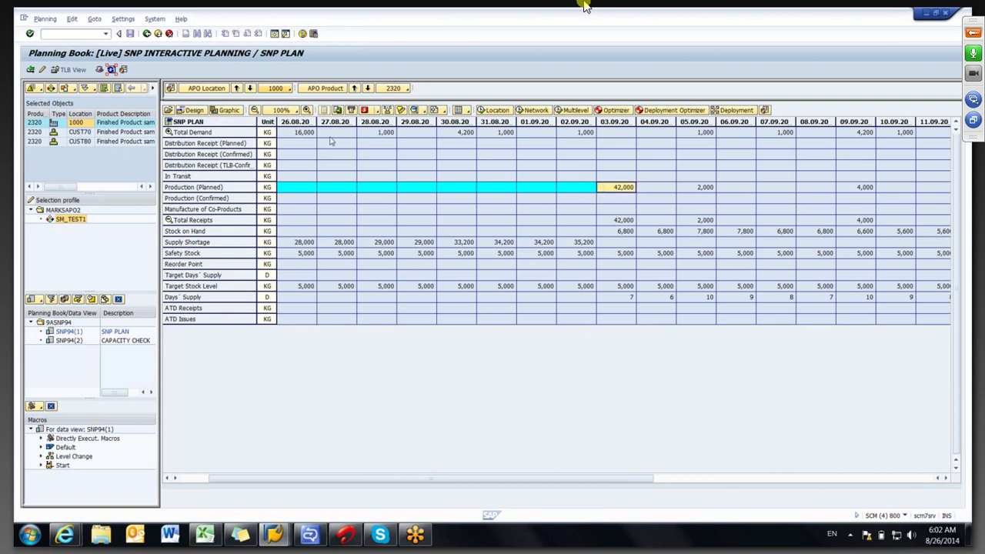
{"action": "double_click", "coordinate": [606, 189]}
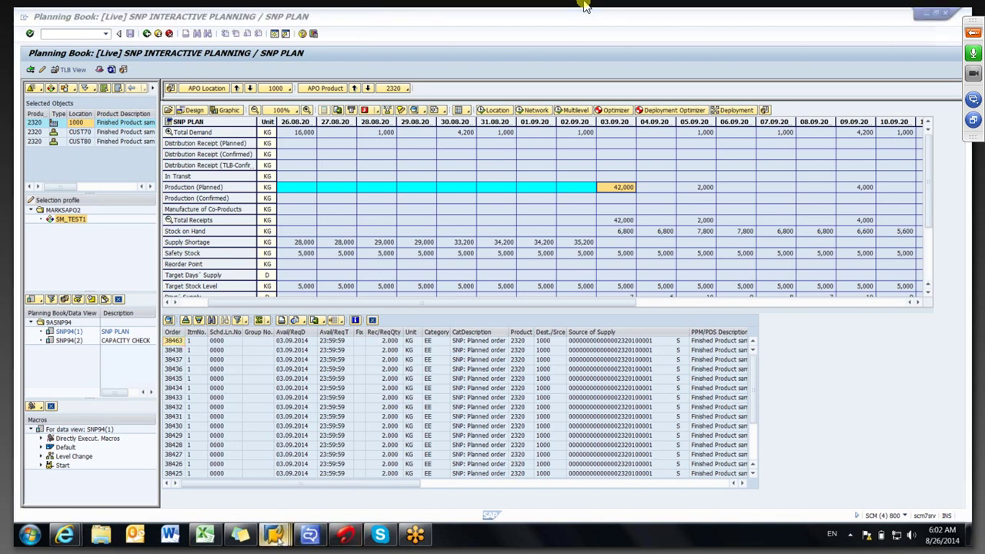
Switch to the product master and open product 2320 at location CUST70 for changing.
{"action": "mouse_move", "coordinate": [275, 535]}
{"action": "left_click", "coordinate": [363, 468]}
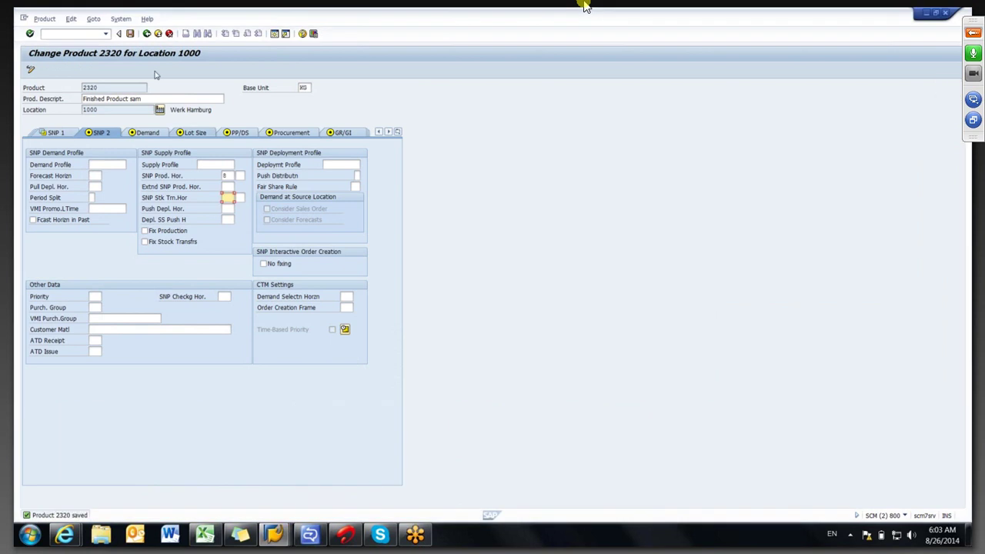
{"action": "left_click", "coordinate": [146, 33]}
{"action": "left_click", "coordinate": [128, 131]}
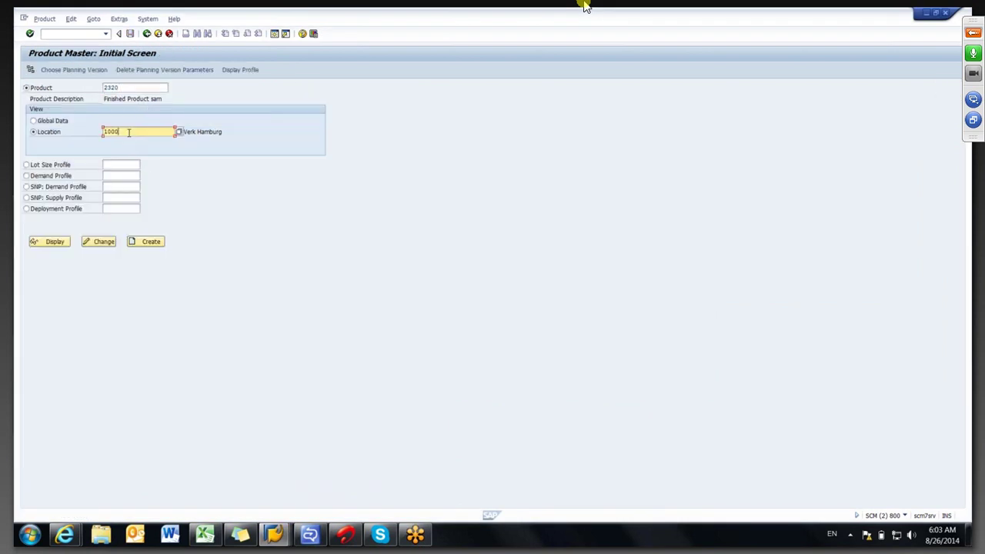
{"action": "key", "text": "BackSpace"}
{"action": "key", "text": "BackSpace"}
{"action": "key", "text": "BackSpace"}
{"action": "key", "text": "BackSpace"}
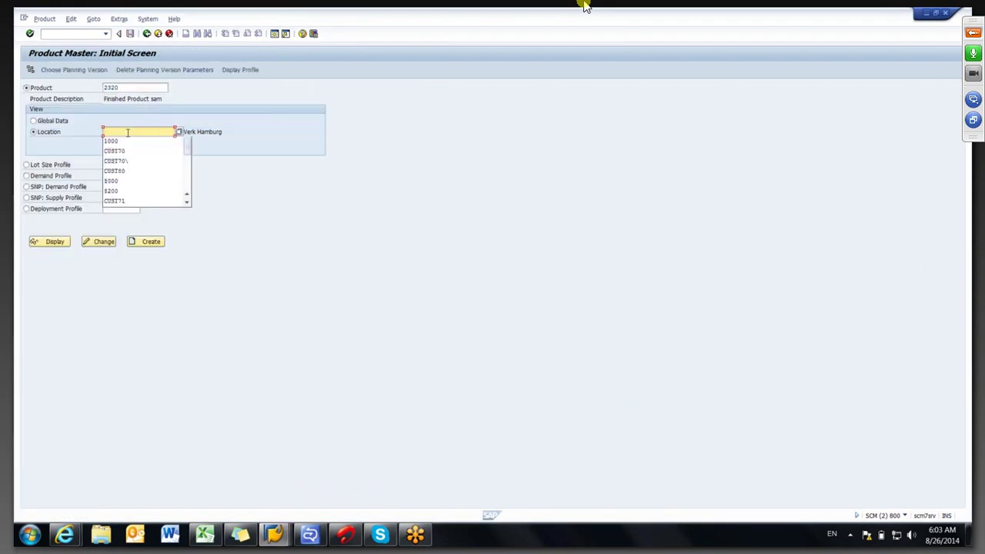
{"action": "left_click", "coordinate": [127, 152]}
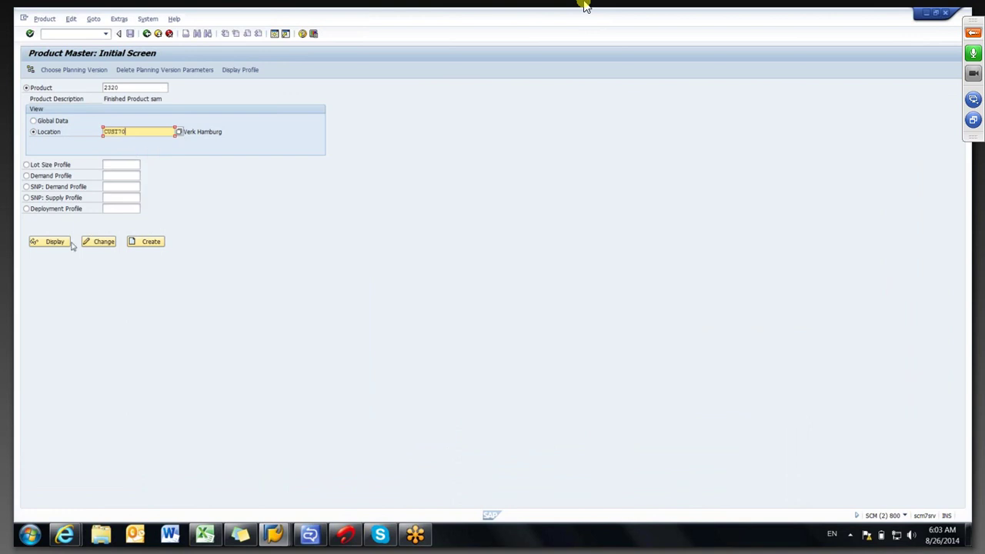
{"action": "left_click", "coordinate": [100, 241]}
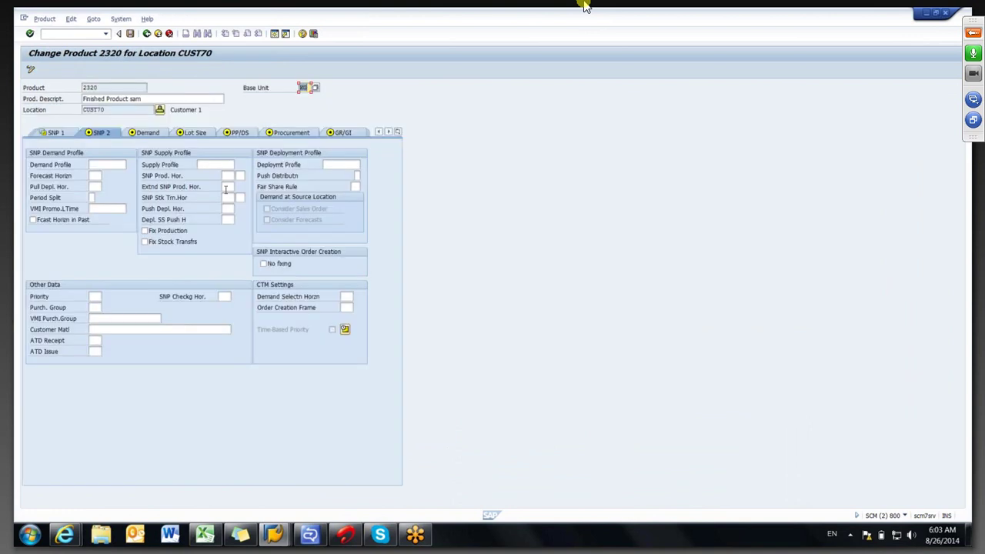
Set the SNP stock transfer horizon to 5 and the SNP production horizon to 15 for CUST70, saving the product.
{"action": "left_click", "coordinate": [229, 197]}
{"action": "type", "text": "5"}
{"action": "left_click", "coordinate": [130, 34]}
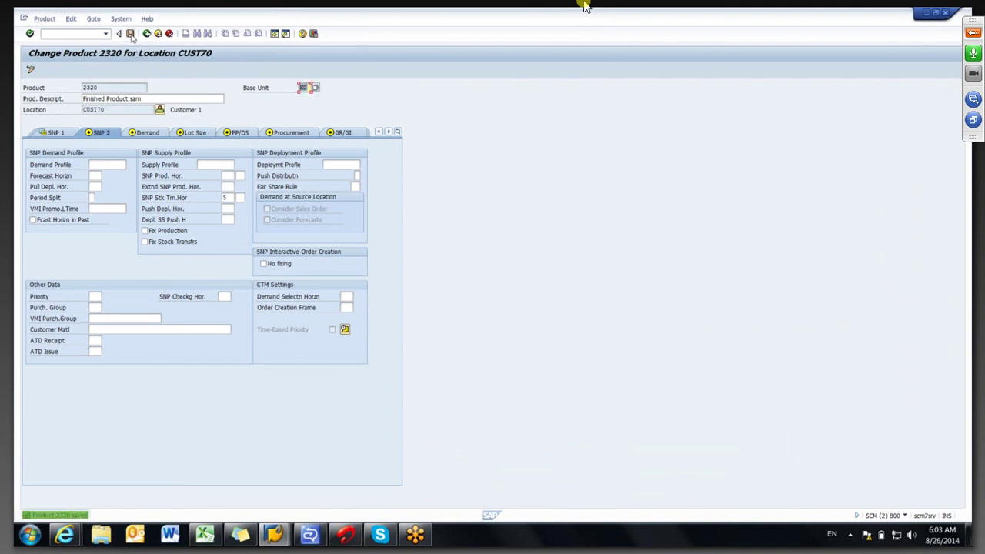
{"action": "left_click", "coordinate": [230, 176]}
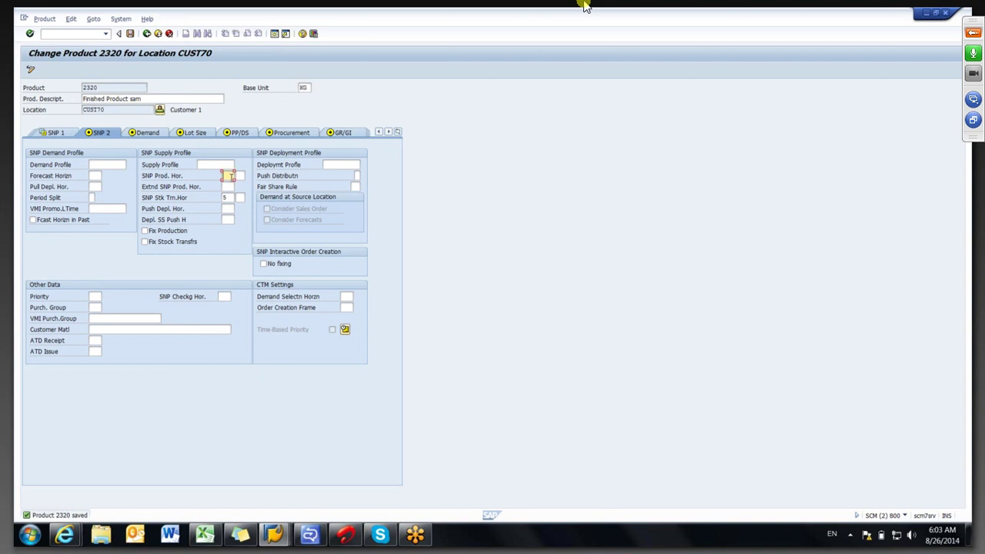
{"action": "key", "text": "shift+Home"}
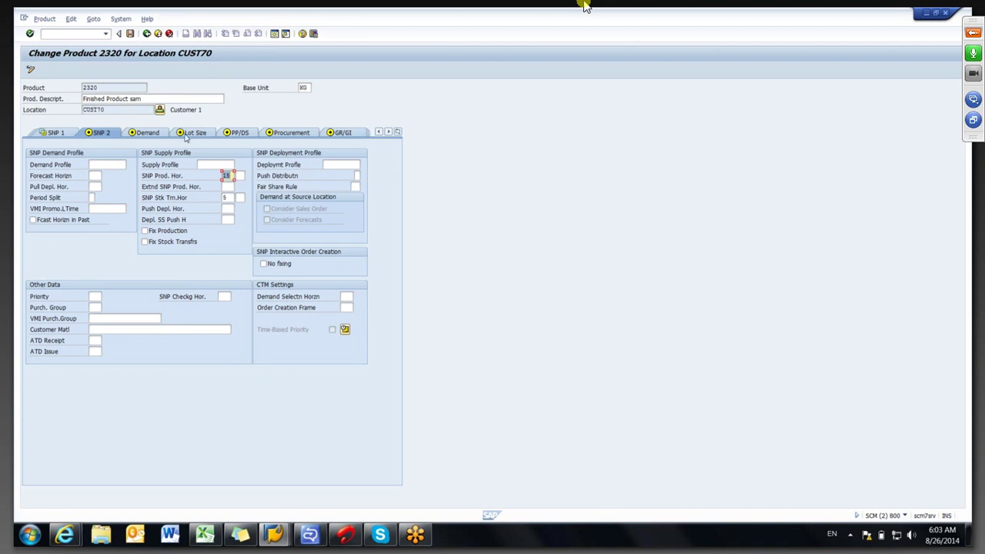
{"action": "left_click", "coordinate": [130, 33]}
Reload the SM_TEST1 selection in the planning book and display the SNP plan for product 2320 at CUST70.
{"action": "left_click", "coordinate": [269, 534]}
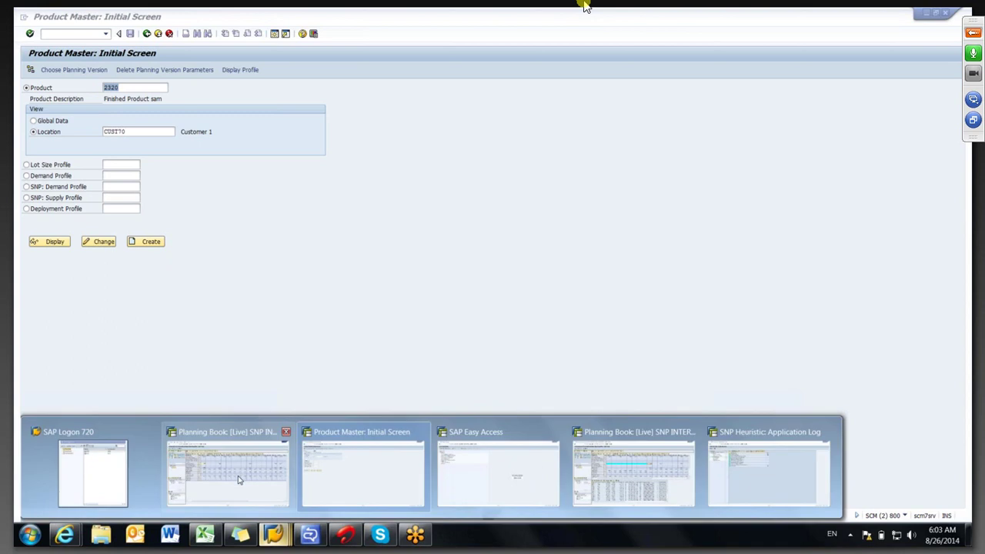
{"action": "left_click", "coordinate": [239, 478]}
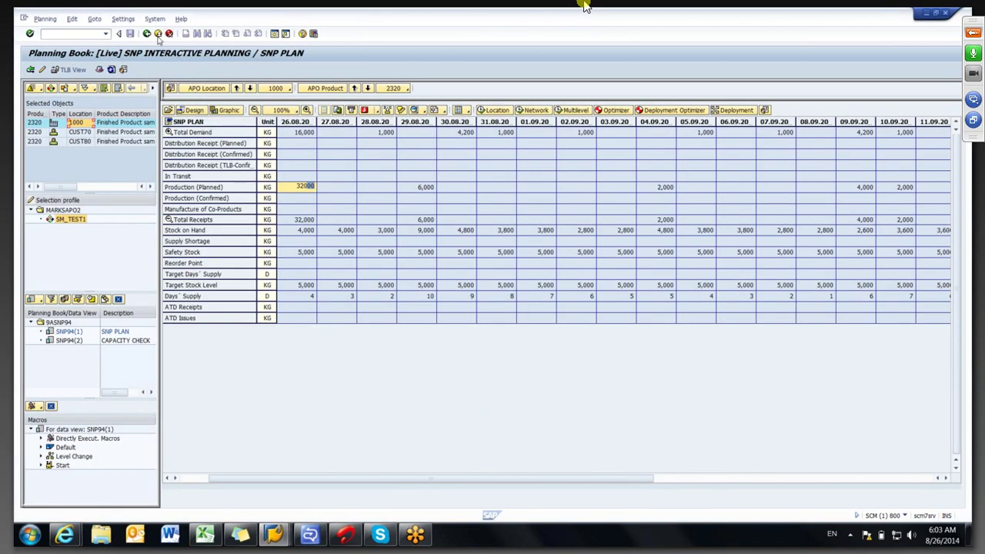
{"action": "key", "text": "Return"}
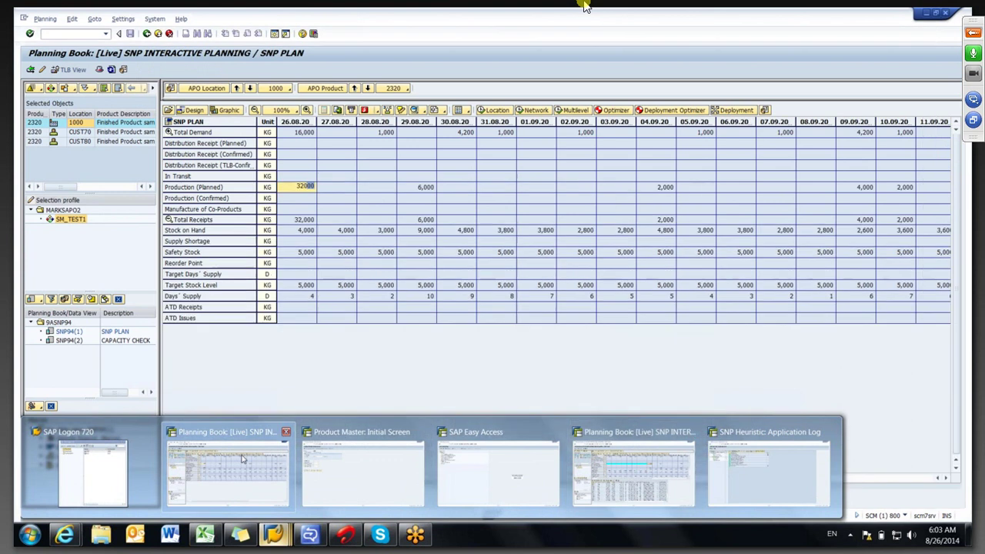
{"action": "left_click", "coordinate": [146, 33]}
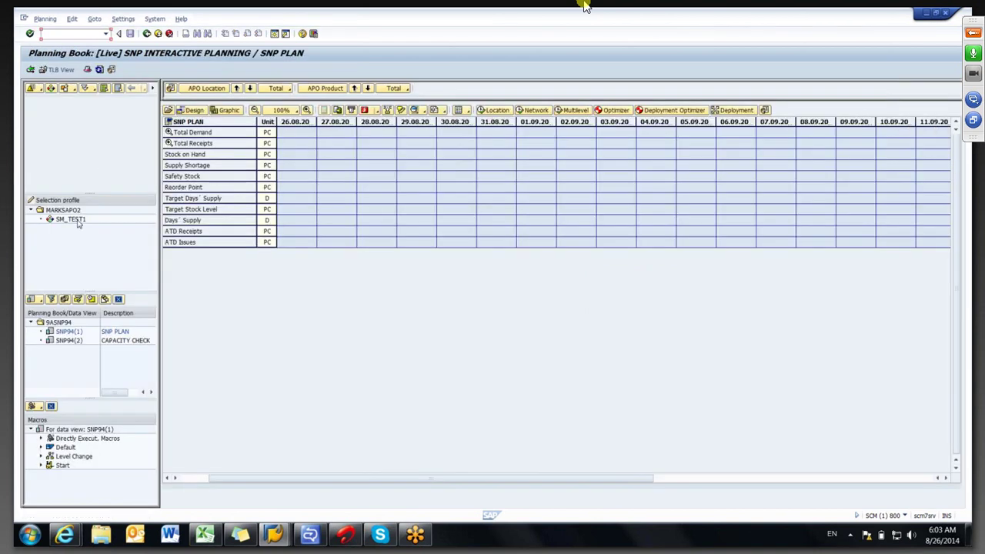
{"action": "double_click", "coordinate": [70, 219]}
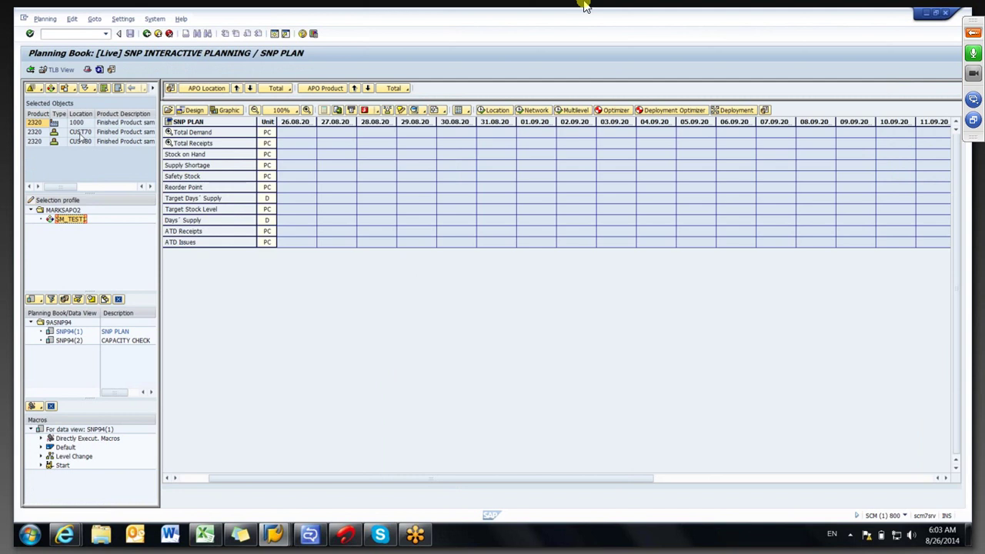
{"action": "double_click", "coordinate": [80, 133]}
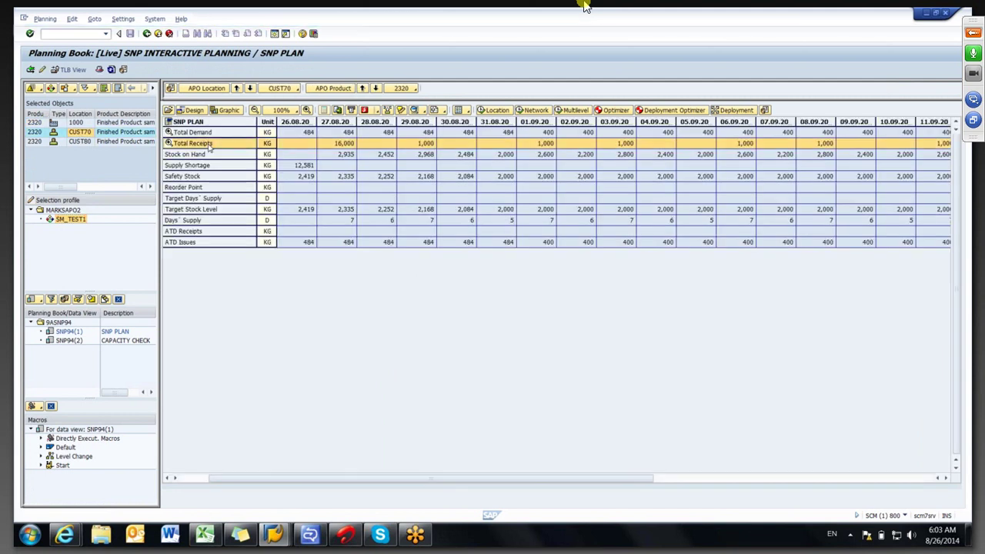
Expand total receipts and total demand for CUST70, examining the planned distribution receipt and planned production rows within their horizons.
{"action": "double_click", "coordinate": [202, 144]}
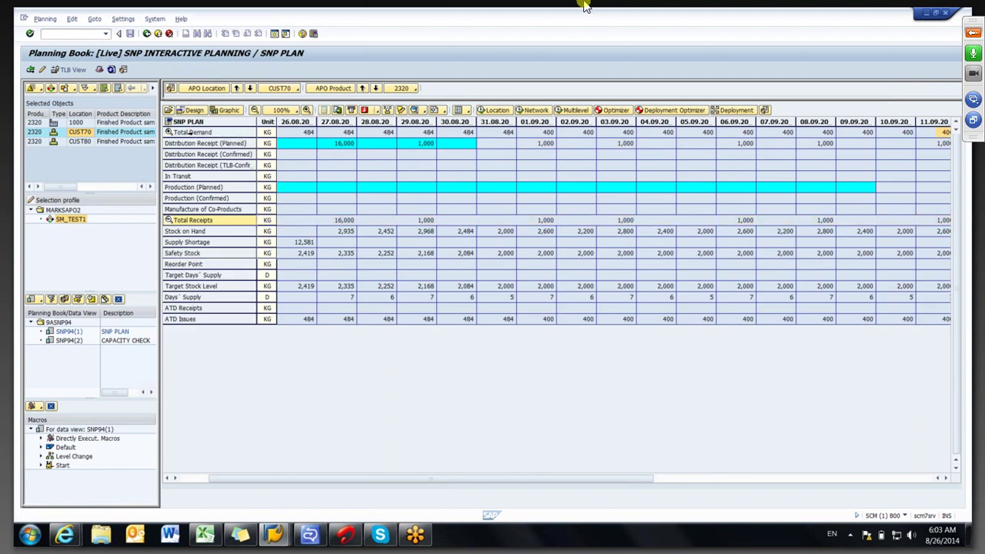
{"action": "double_click", "coordinate": [188, 132]}
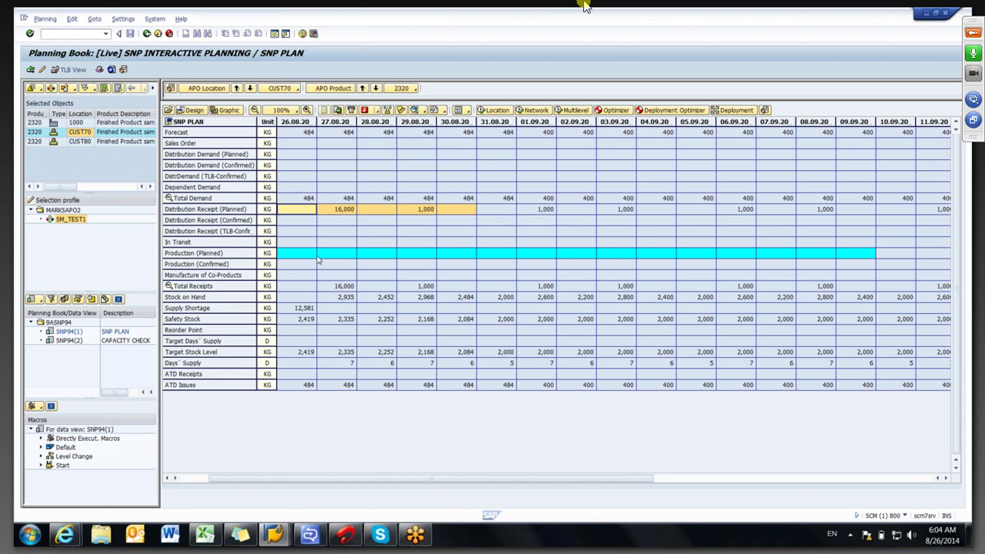
{"action": "mouse_move", "coordinate": [293, 253]}
{"action": "left_mouse_down"}
{"action": "mouse_move", "coordinate": [698, 262]}
{"action": "mouse_move", "coordinate": [902, 253]}
{"action": "mouse_move", "coordinate": [864, 254]}
{"action": "mouse_move", "coordinate": [863, 270]}
{"action": "mouse_move", "coordinate": [885, 254]}
{"action": "mouse_move", "coordinate": [715, 229]}
{"action": "mouse_move", "coordinate": [577, 260]}
{"action": "mouse_move", "coordinate": [293, 260]}
{"action": "left_mouse_up"}
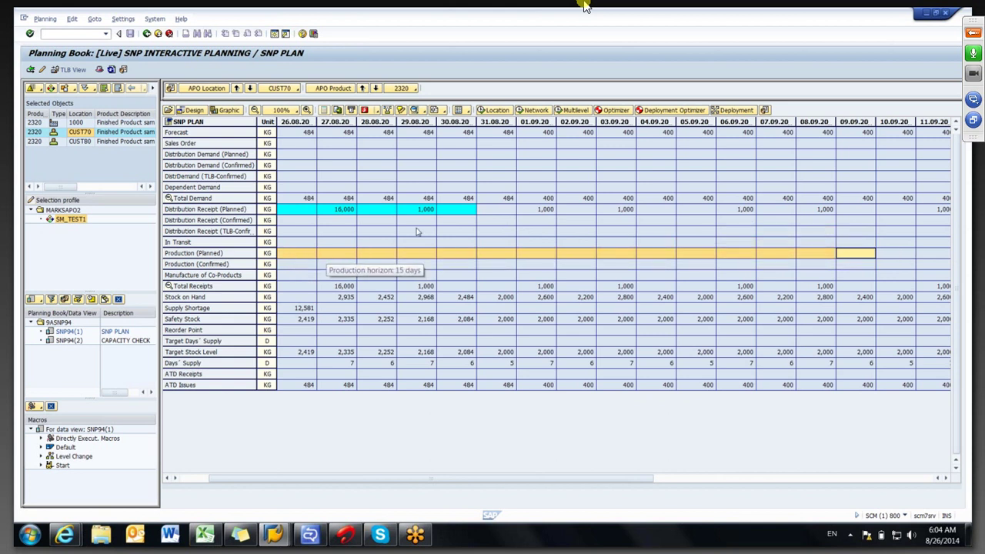
{"action": "left_click_drag", "start_coordinate": [456, 210], "coordinate": [347, 220]}
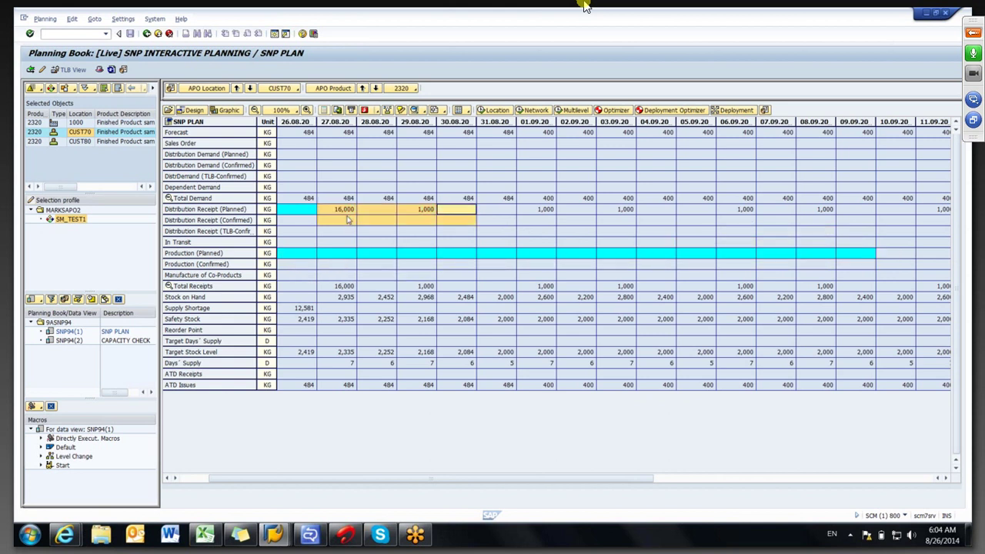
{"action": "left_click", "coordinate": [308, 222]}
{"action": "left_click_drag", "start_coordinate": [300, 254], "coordinate": [847, 270]}
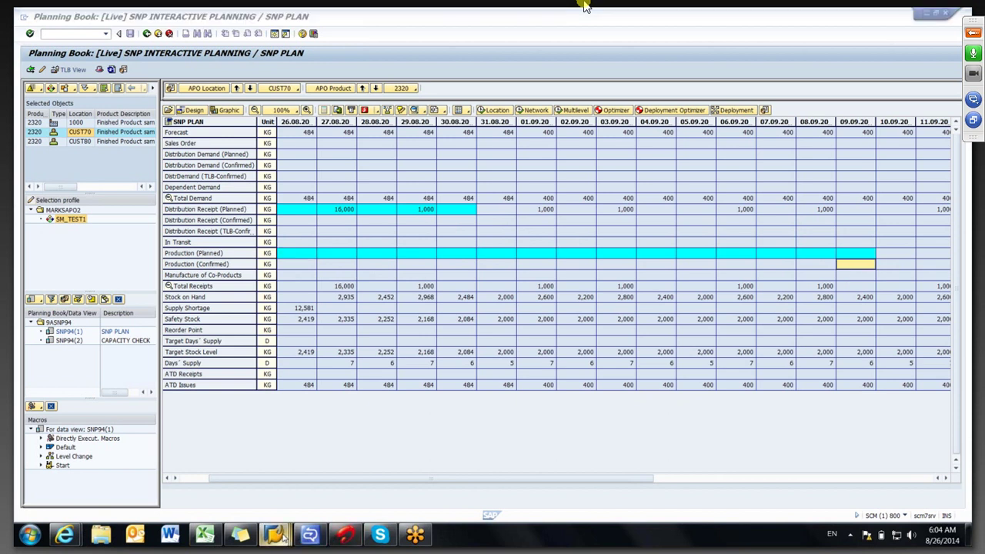
Change the planning run location to CUST70 and execute the location heuristic for product 2320.
{"action": "mouse_move", "coordinate": [282, 536]}
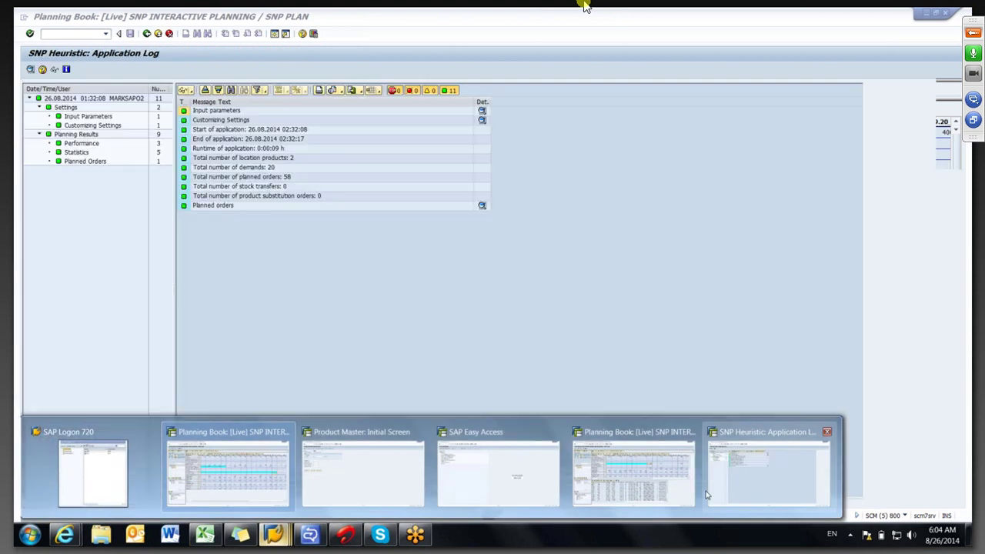
{"action": "left_click", "coordinate": [706, 494]}
{"action": "key", "text": "F3"}
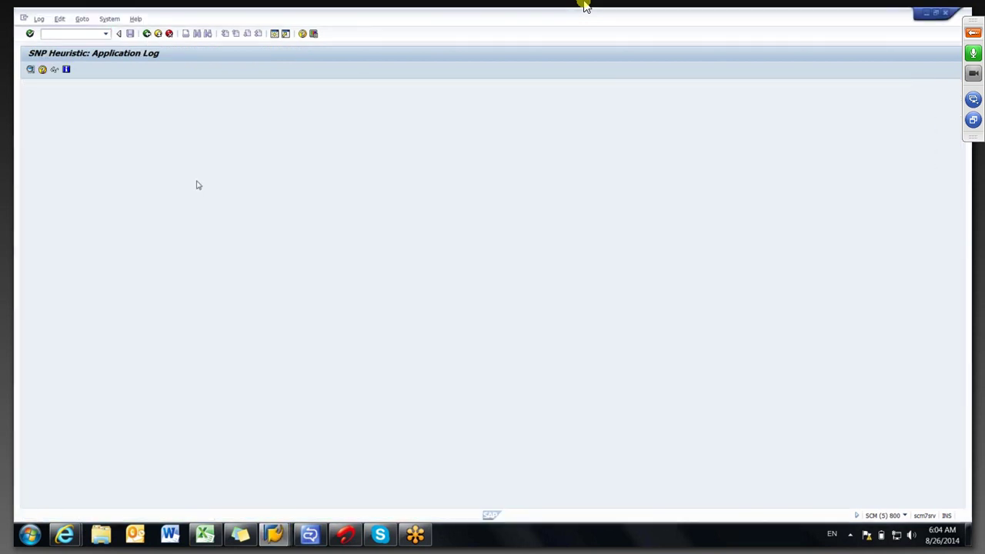
{"action": "key", "text": "BackSpace"}
{"action": "key", "text": "BackSpace"}
{"action": "key", "text": "BackSpace"}
{"action": "key", "text": "BackSpace"}
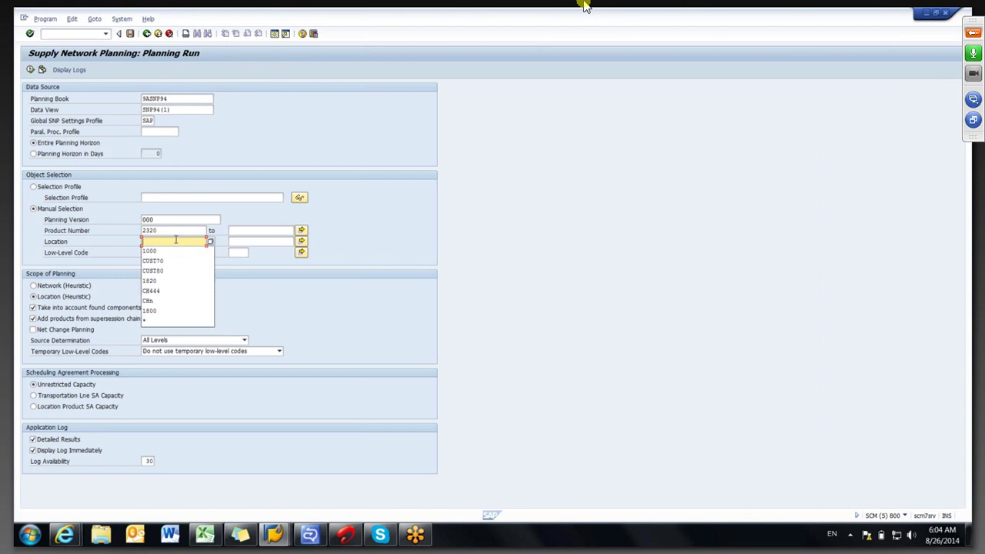
{"action": "left_click", "coordinate": [174, 261]}
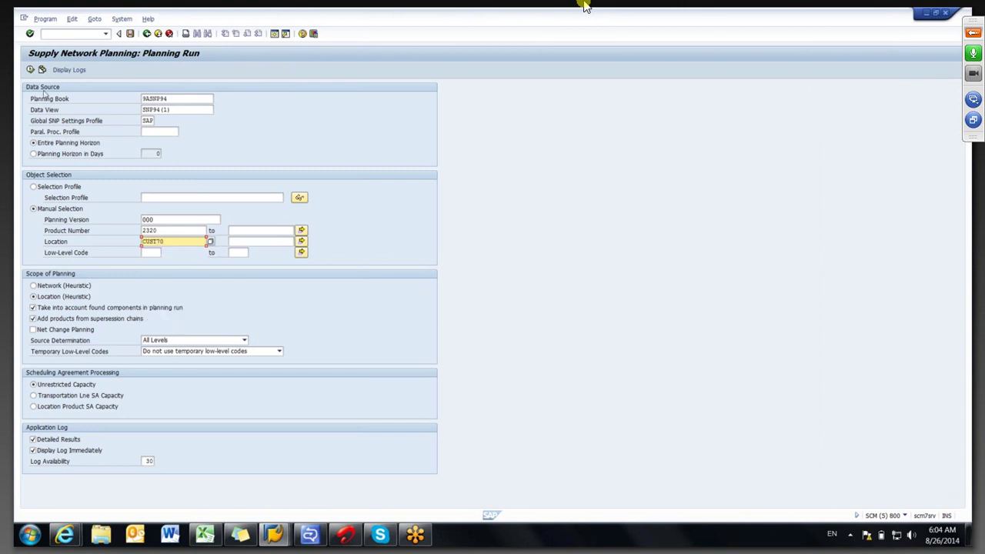
{"action": "left_click", "coordinate": [30, 69]}
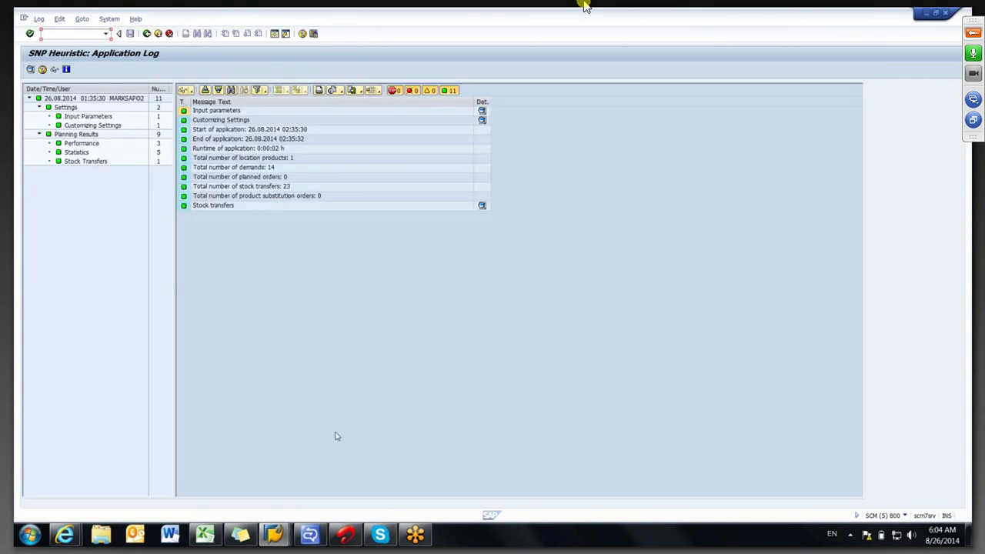
Expand total receipts and total demand for CUST70, examining the planned distribution receipt on 31.08 against the preceding forecast inside the stock transfer horizon.
{"action": "left_click", "coordinate": [271, 537]}
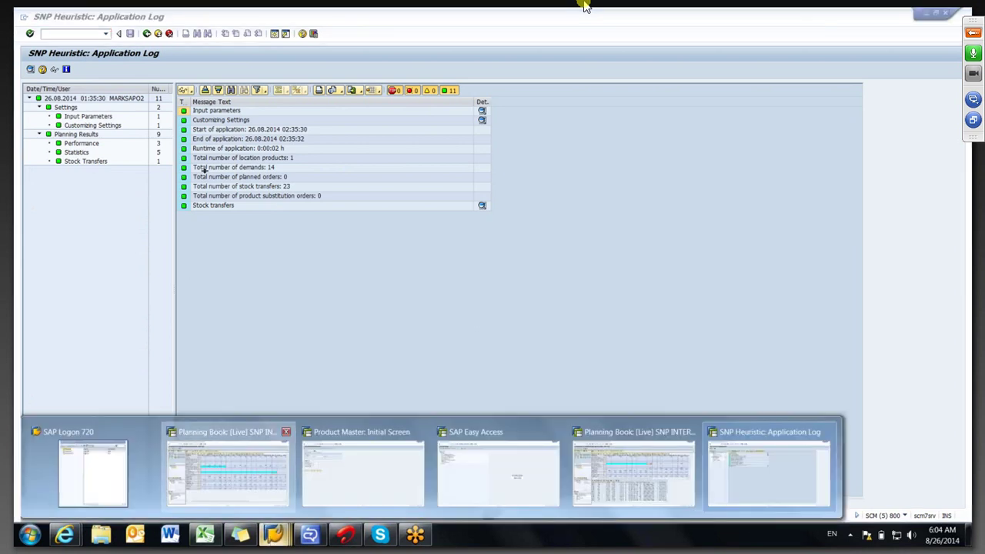
{"action": "left_click", "coordinate": [255, 474]}
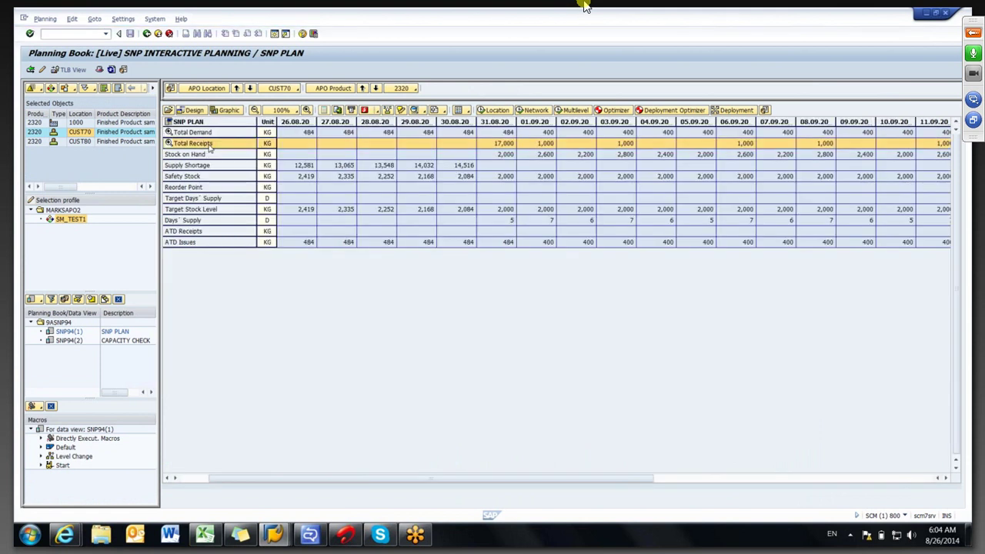
{"action": "double_click", "coordinate": [206, 145]}
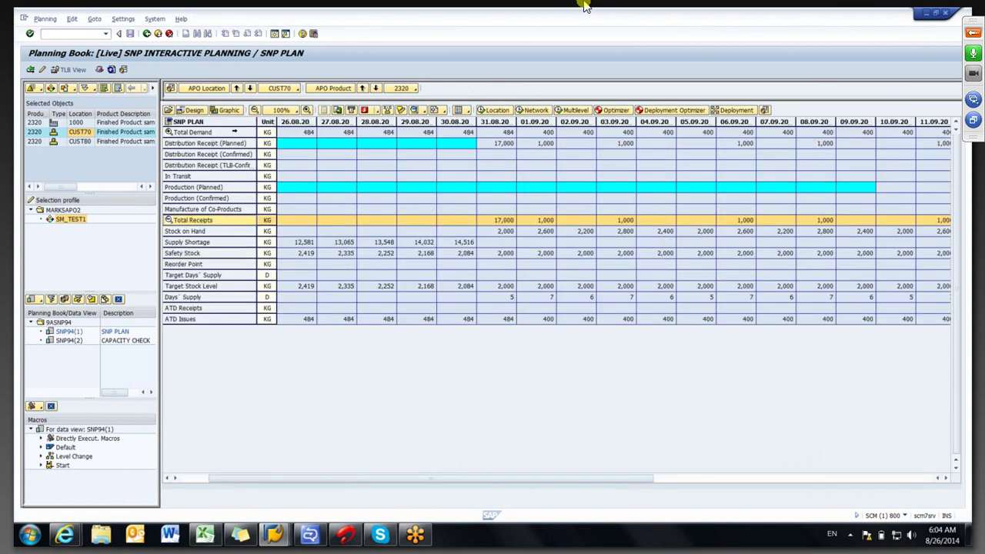
{"action": "double_click", "coordinate": [192, 132]}
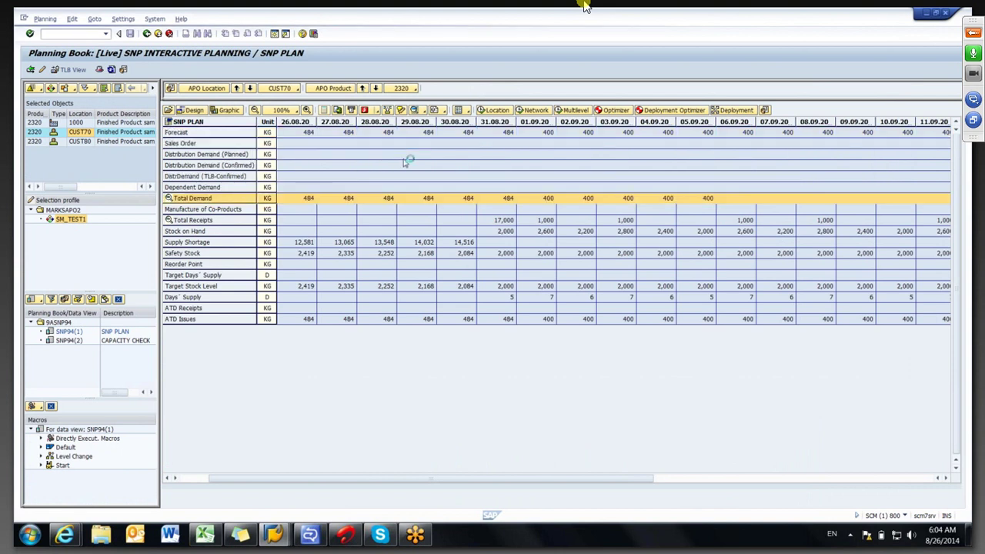
{"action": "left_click", "coordinate": [470, 221]}
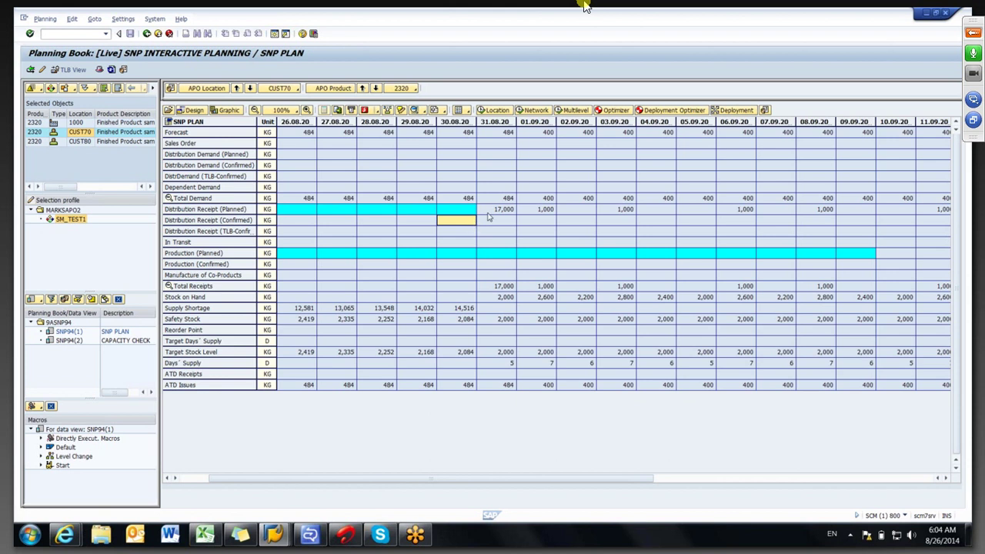
{"action": "left_click", "coordinate": [493, 211]}
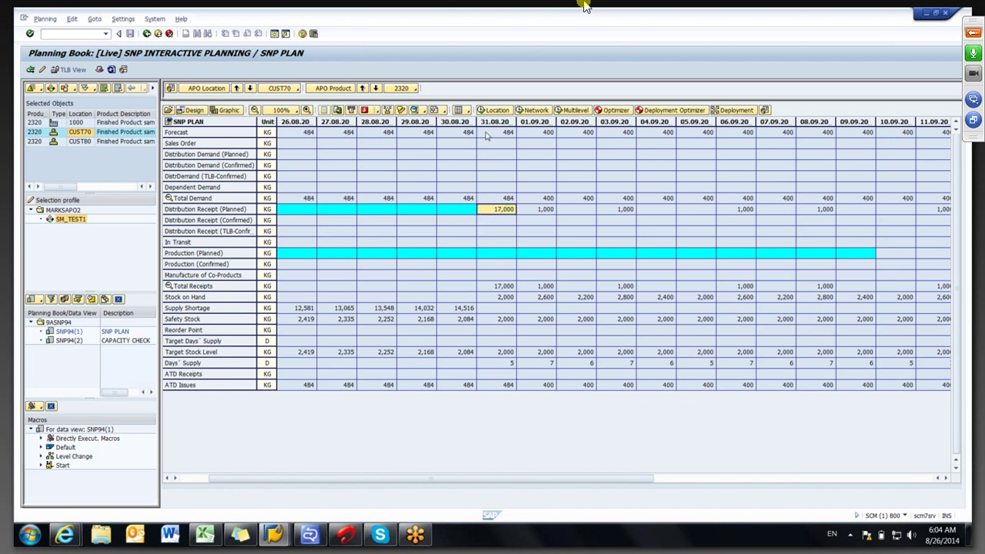
{"action": "left_click_drag", "start_coordinate": [487, 135], "coordinate": [263, 143]}
{"action": "left_click", "coordinate": [489, 213]}
{"action": "mouse_move", "coordinate": [464, 212]}
Close the heuristic application log and bring up the planning book showing product 2320 at location 1000.
{"action": "left_click", "coordinate": [275, 533]}
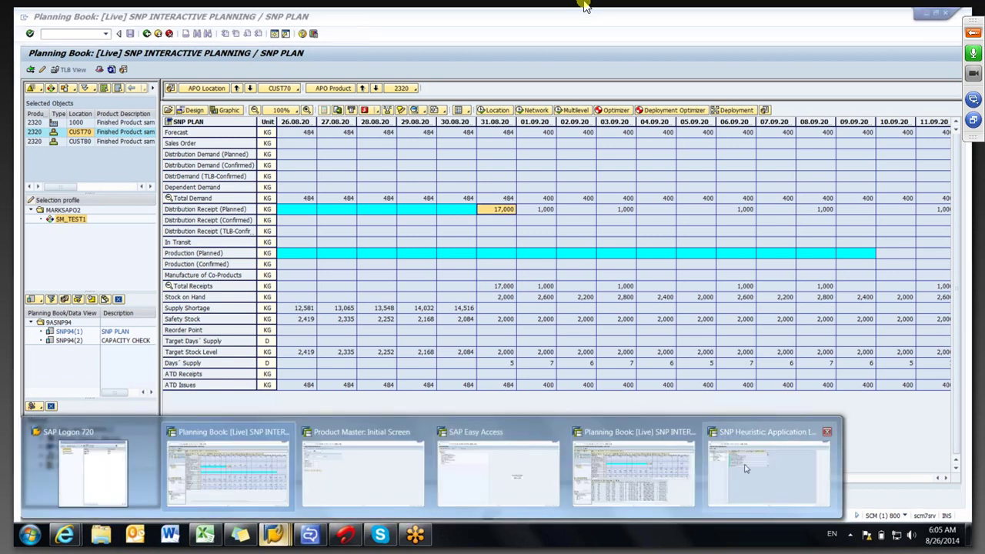
{"action": "left_click", "coordinate": [769, 470]}
{"action": "left_click", "coordinate": [146, 33]}
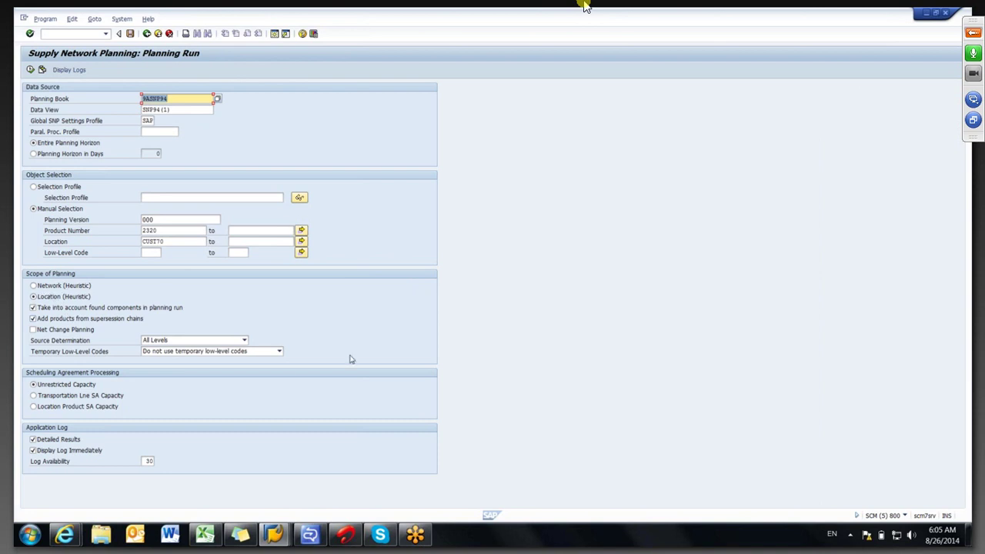
{"action": "left_click", "coordinate": [277, 536]}
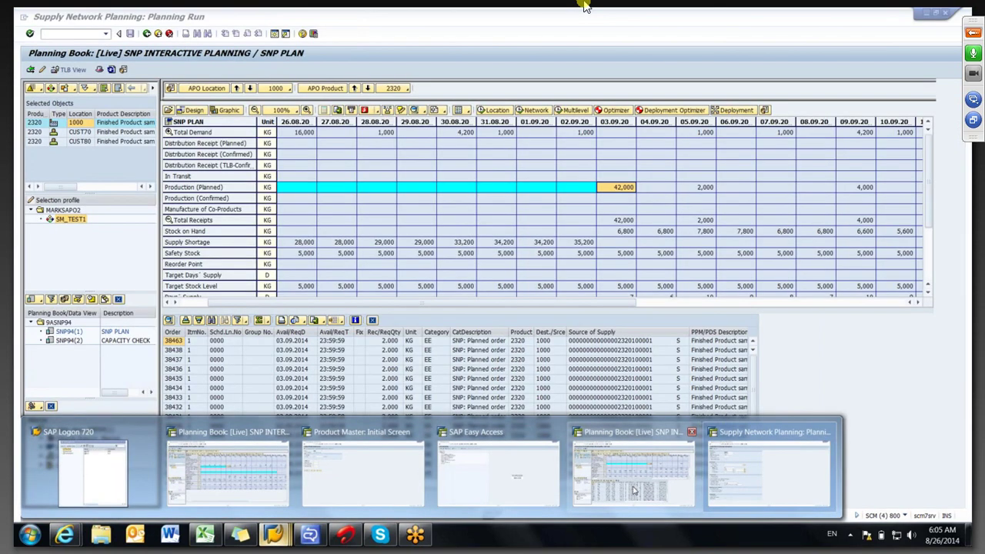
{"action": "left_click", "coordinate": [634, 490]}
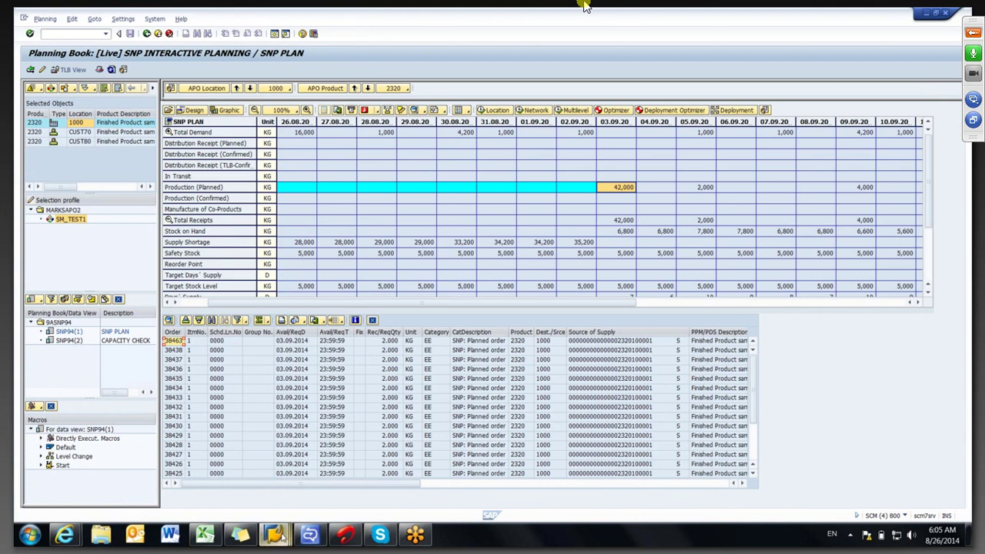
Start the Delete Transaction Data transaction /n/sapapo/rlcdel in the free session and select objects by categories.
{"action": "mouse_move", "coordinate": [281, 536]}
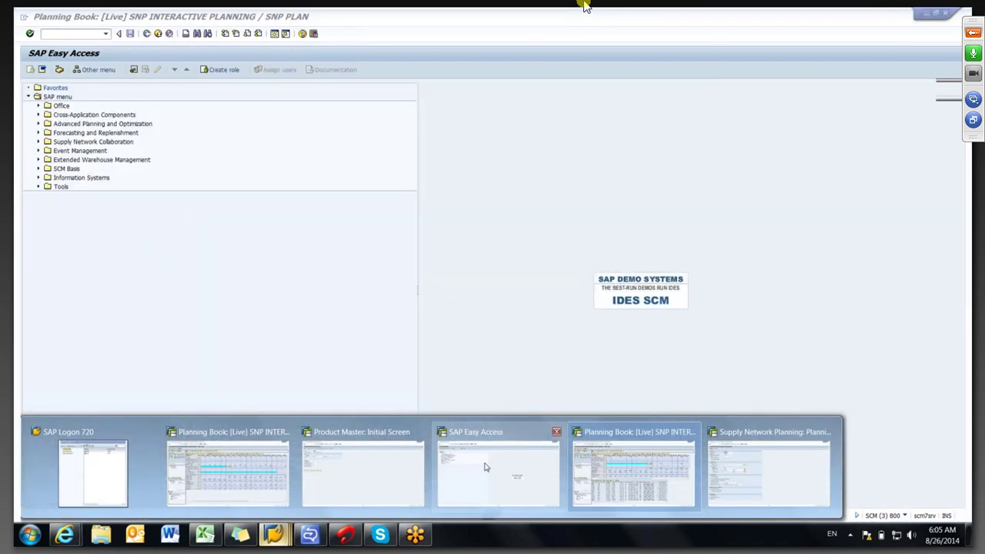
{"action": "left_click", "coordinate": [492, 469]}
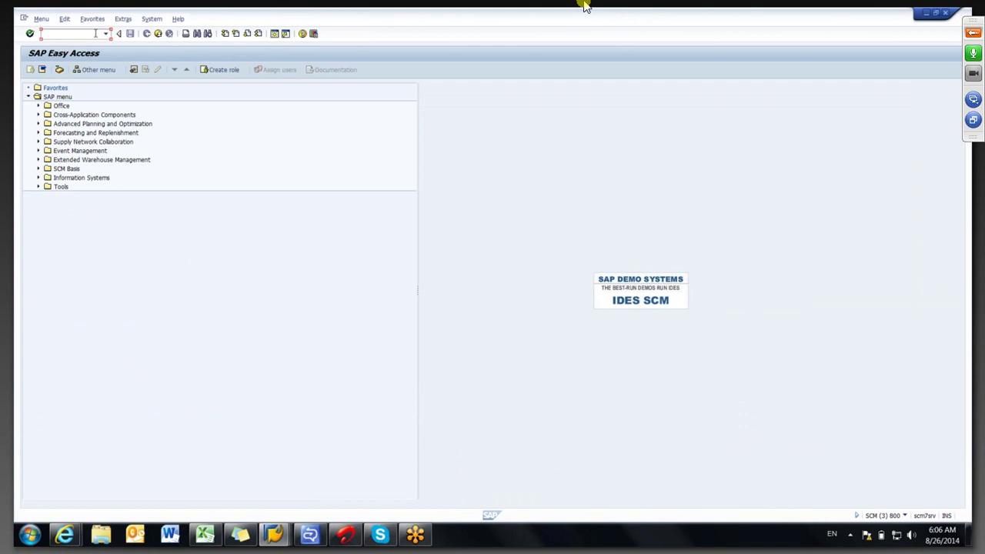
{"action": "type", "text": "/n/sapapo/rlcdel"}
{"action": "key", "text": "Return"}
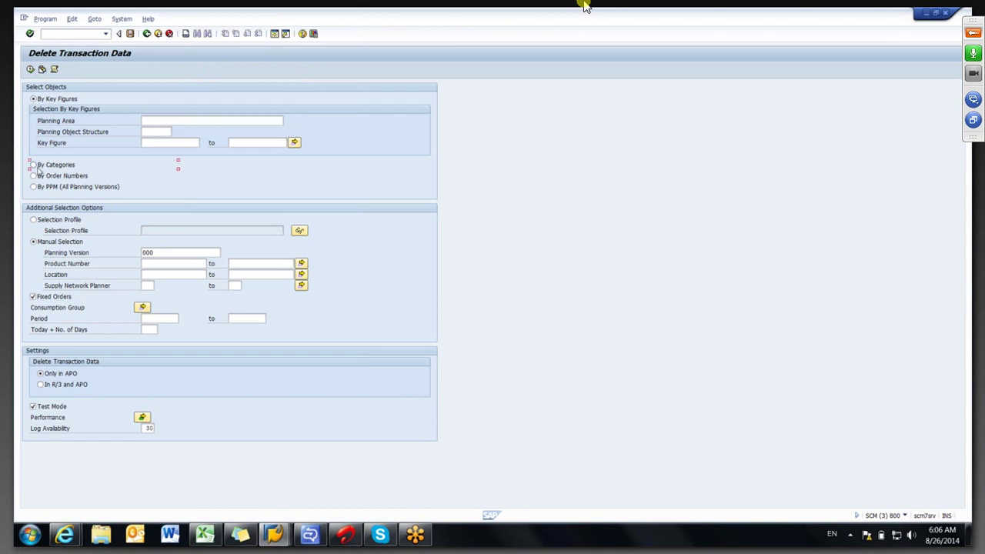
{"action": "left_click", "coordinate": [36, 167]}
Add AG and EE as single category values for deletion, checking the order categories in the planning books for 1000 and CUST70.
{"action": "left_click", "coordinate": [151, 132]}
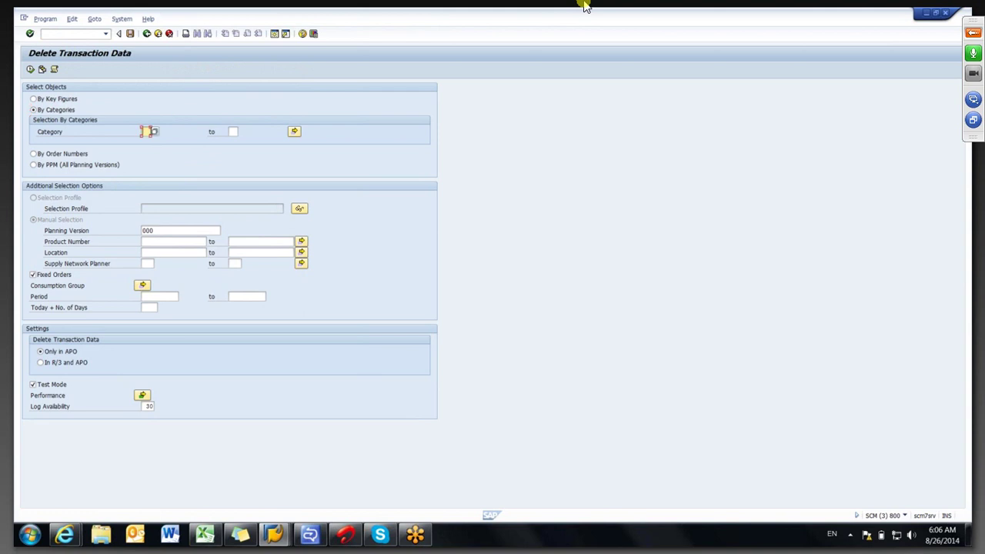
{"action": "left_click", "coordinate": [295, 133]}
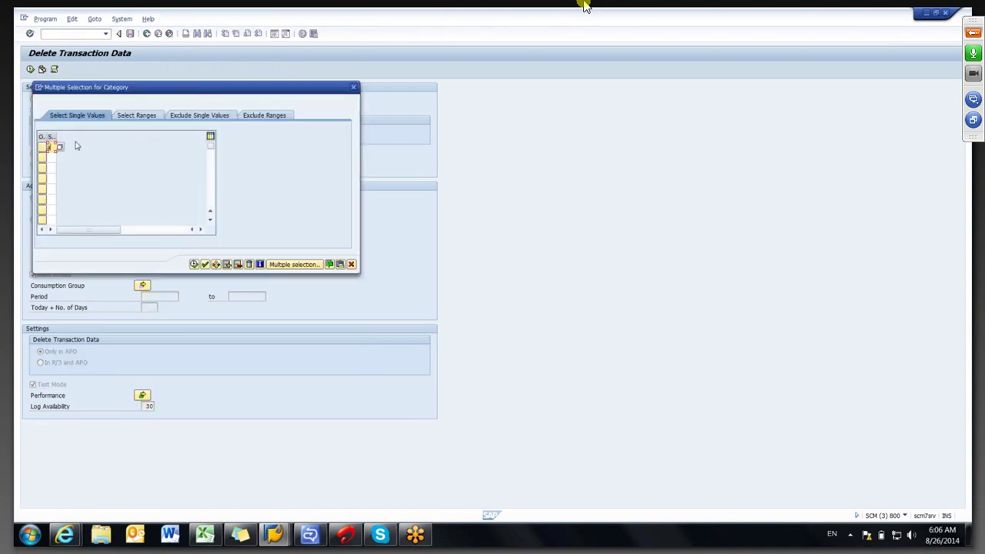
{"action": "left_click", "coordinate": [51, 159]}
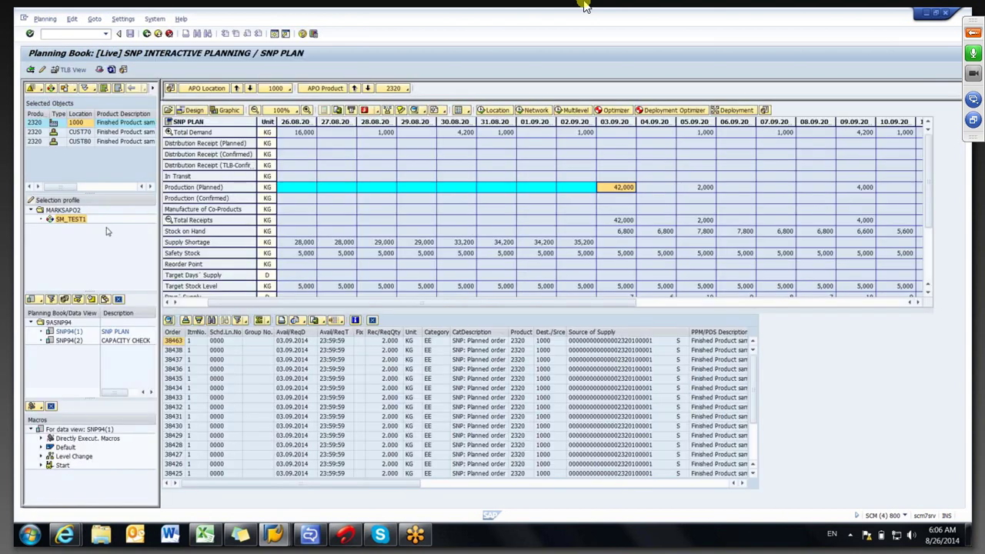
{"action": "left_click_drag", "start_coordinate": [696, 199], "coordinate": [846, 189]}
{"action": "left_click", "coordinate": [437, 343]}
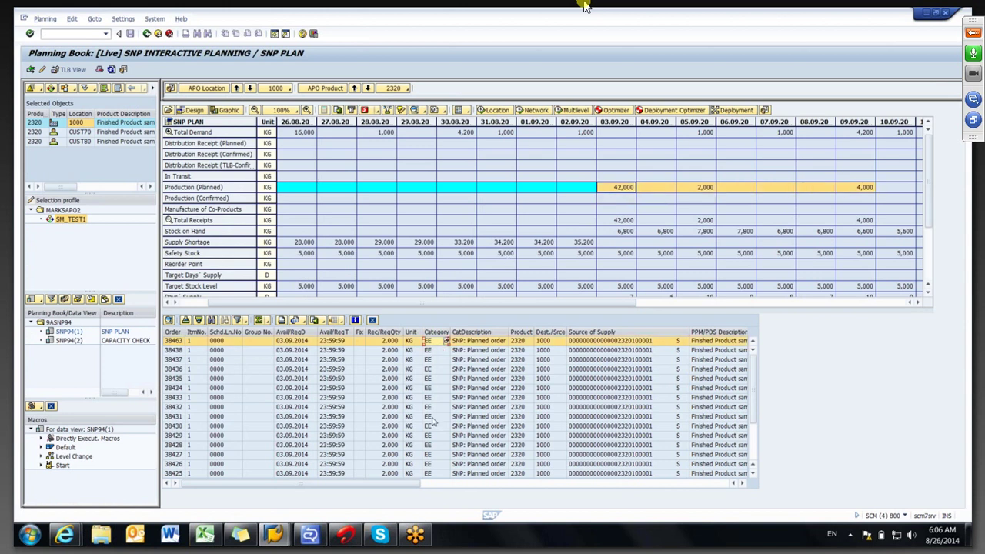
{"action": "left_click", "coordinate": [45, 18]}
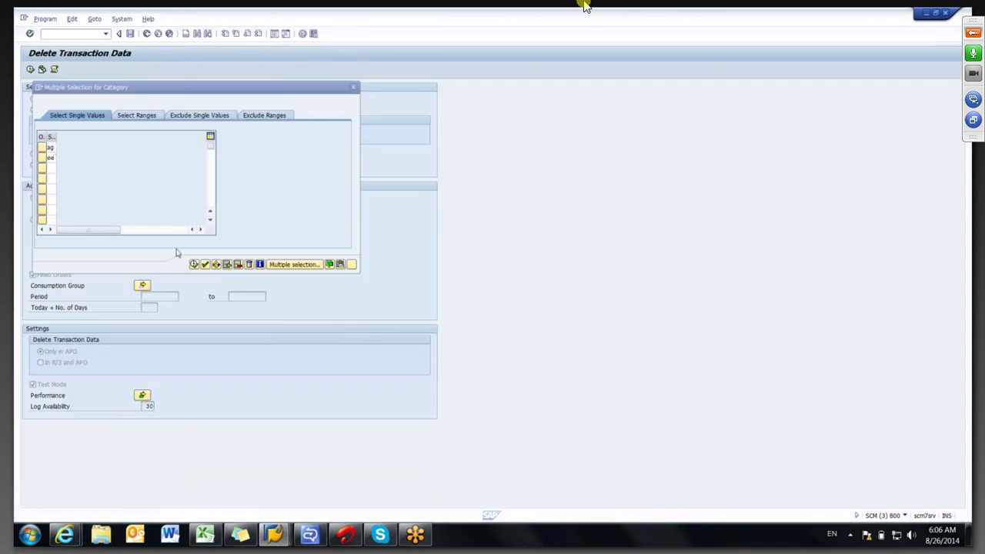
{"action": "left_click", "coordinate": [274, 536]}
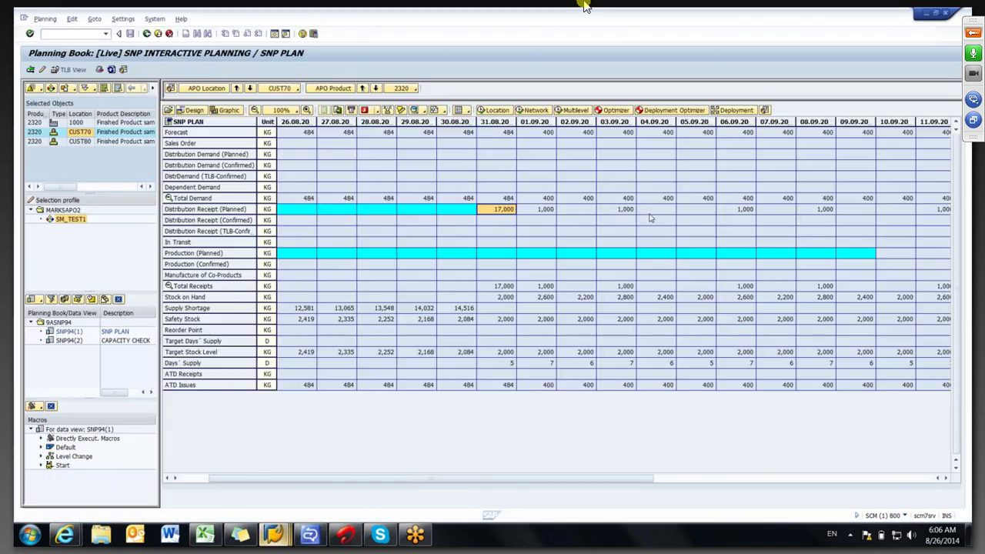
{"action": "left_click", "coordinate": [606, 213]}
{"action": "double_click", "coordinate": [605, 212]}
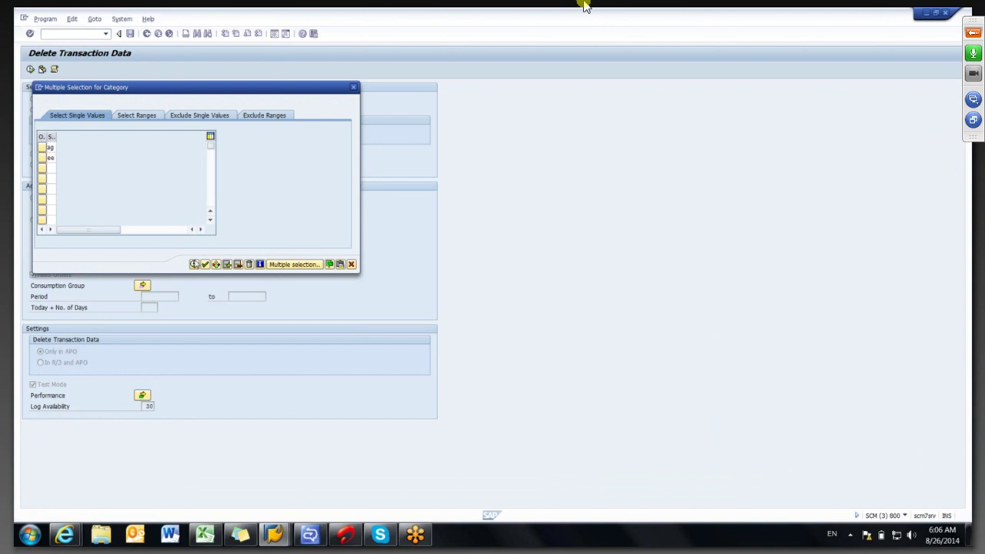
{"action": "left_click", "coordinate": [195, 264]}
Restrict the deletion to product numbers 2320 and 2321 as single values.
{"action": "left_click", "coordinate": [151, 243]}
{"action": "type", "text": "2320"}
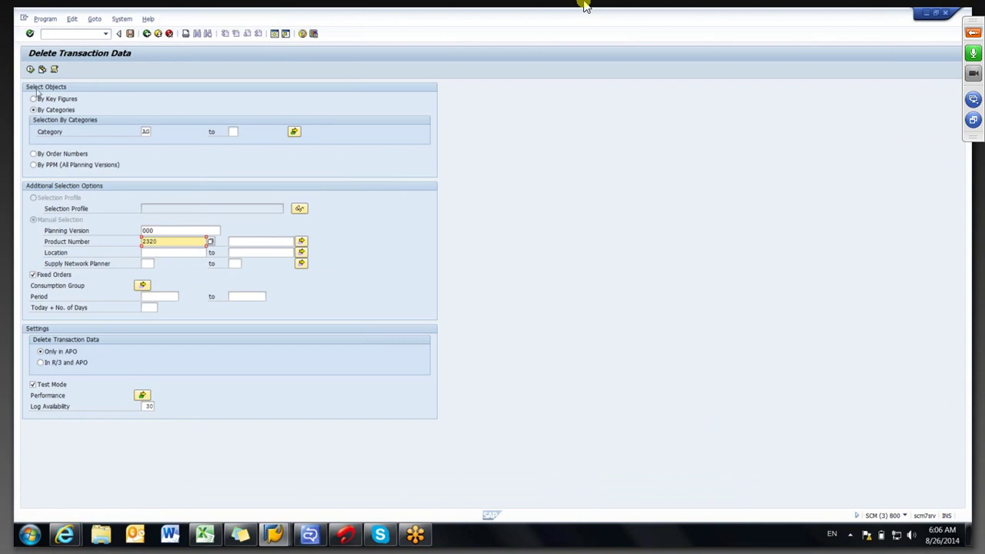
{"action": "left_click", "coordinate": [301, 242]}
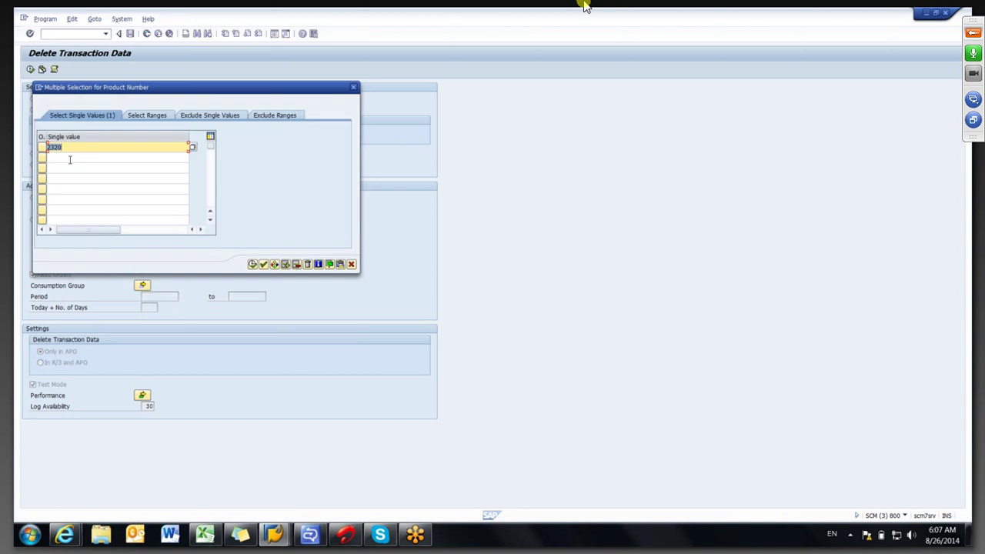
{"action": "type", "text": "2321"}
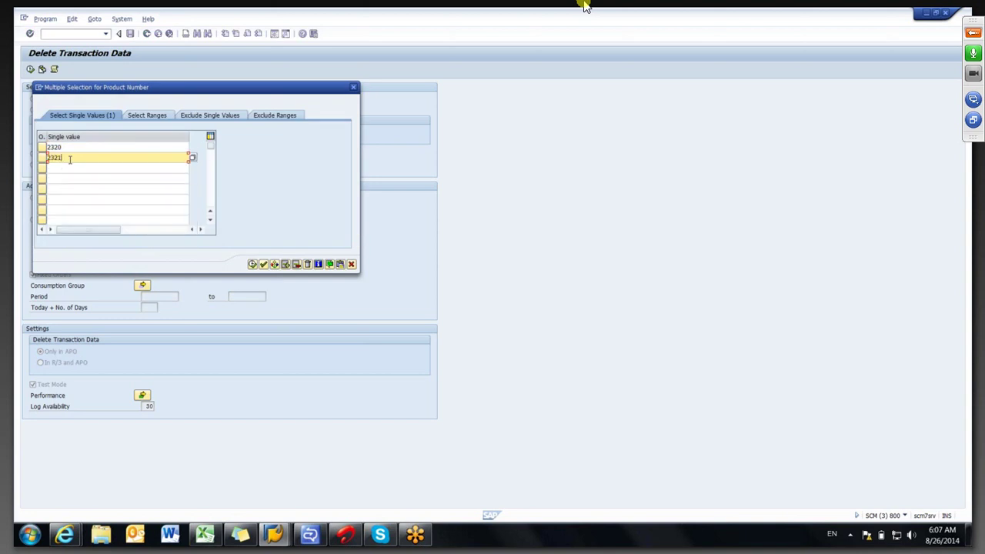
{"action": "left_click", "coordinate": [253, 264]}
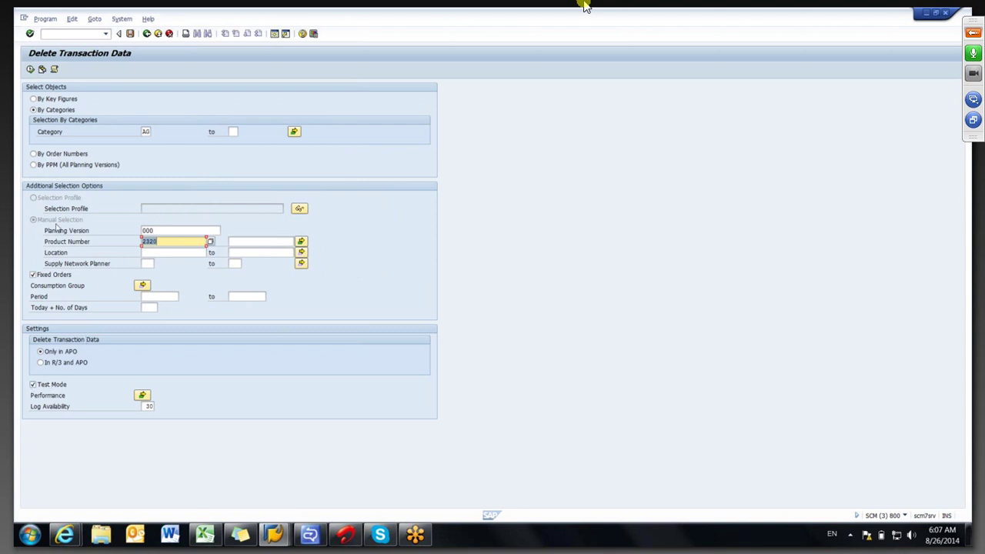
Run the deletion selection, review the detailed order list, and delete the orders from active version 000.
{"action": "left_click", "coordinate": [30, 69]}
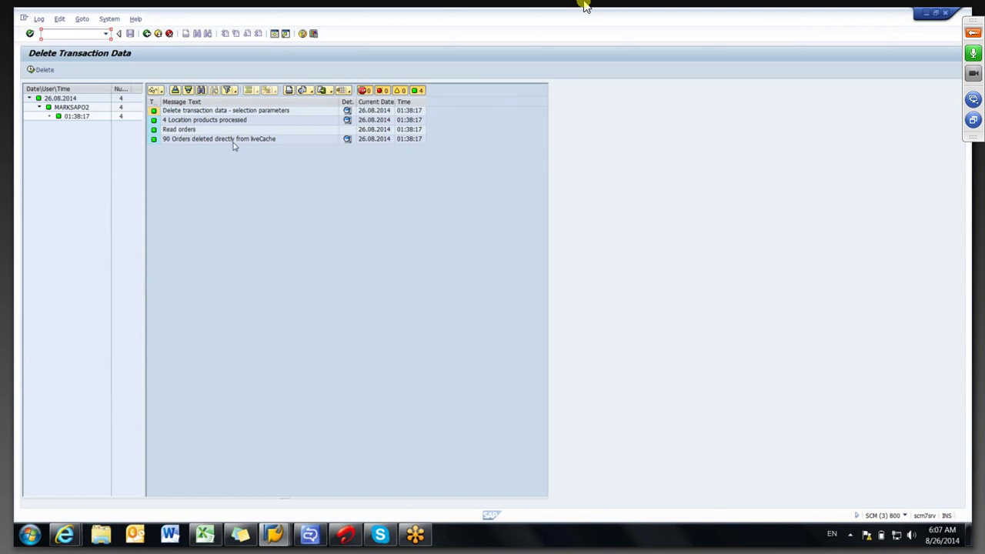
{"action": "left_click", "coordinate": [347, 140]}
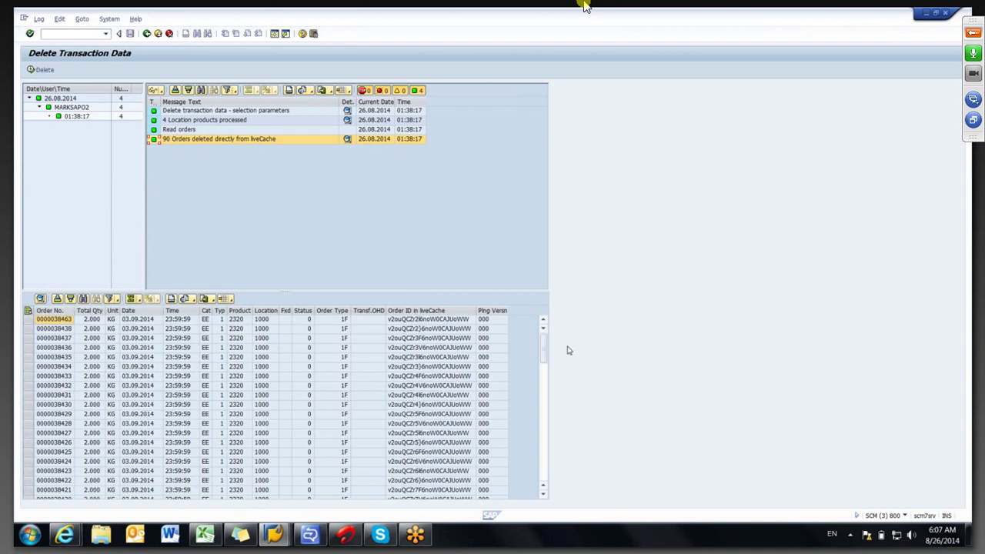
{"action": "left_click_drag", "start_coordinate": [545, 345], "coordinate": [555, 488]}
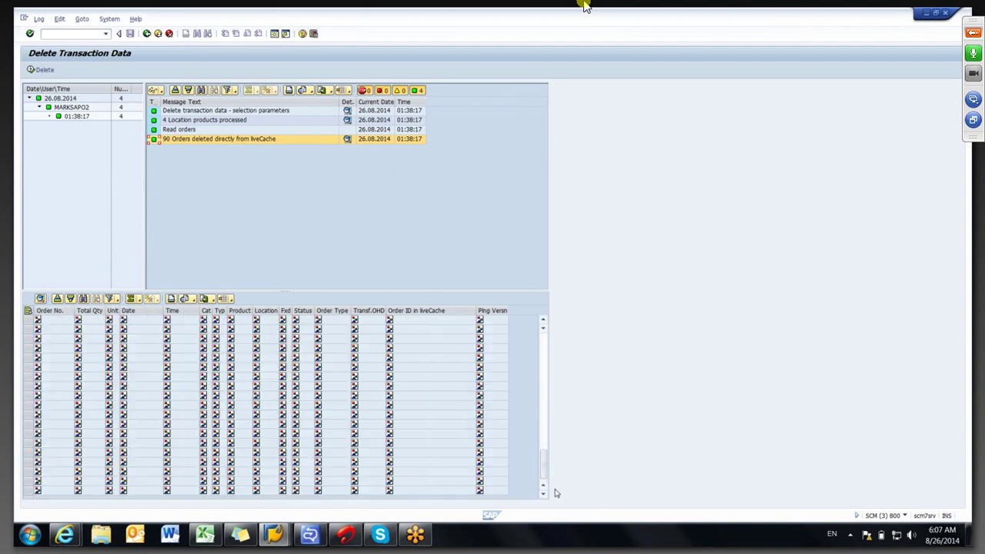
{"action": "left_click", "coordinate": [47, 69]}
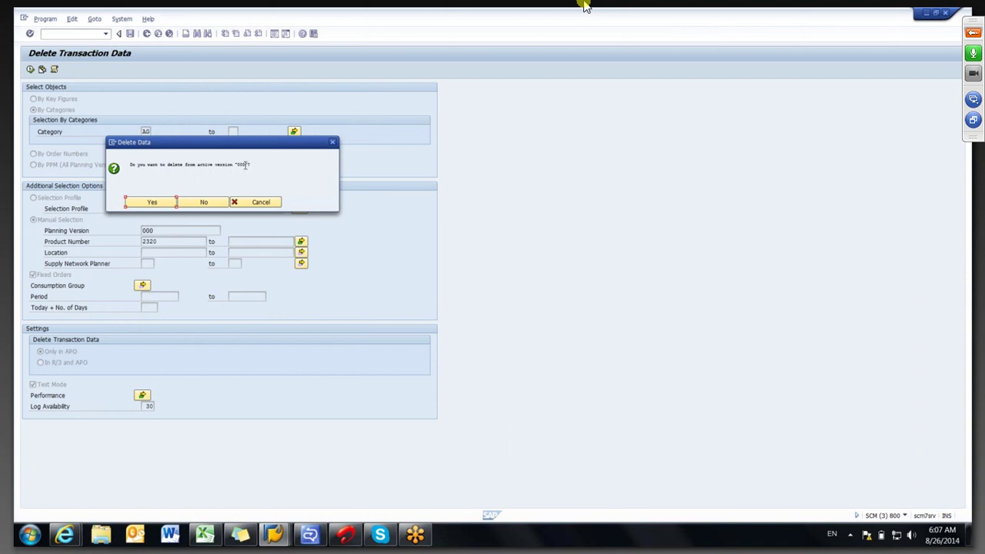
{"action": "left_click", "coordinate": [151, 203]}
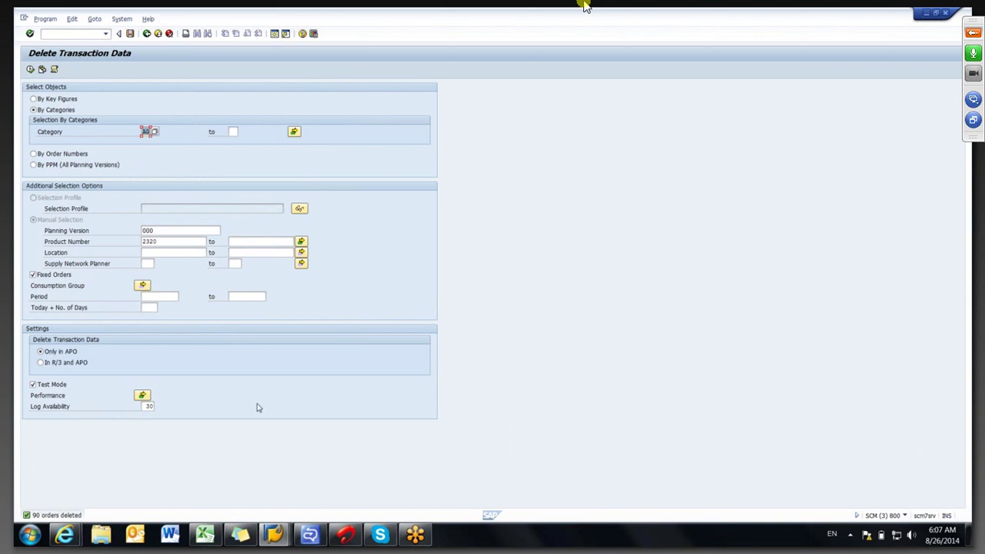
Check the planning books of CUST70 and location 1000 for product 2320, examining the distribution demand rows after the order deletion.
{"action": "left_click", "coordinate": [285, 538]}
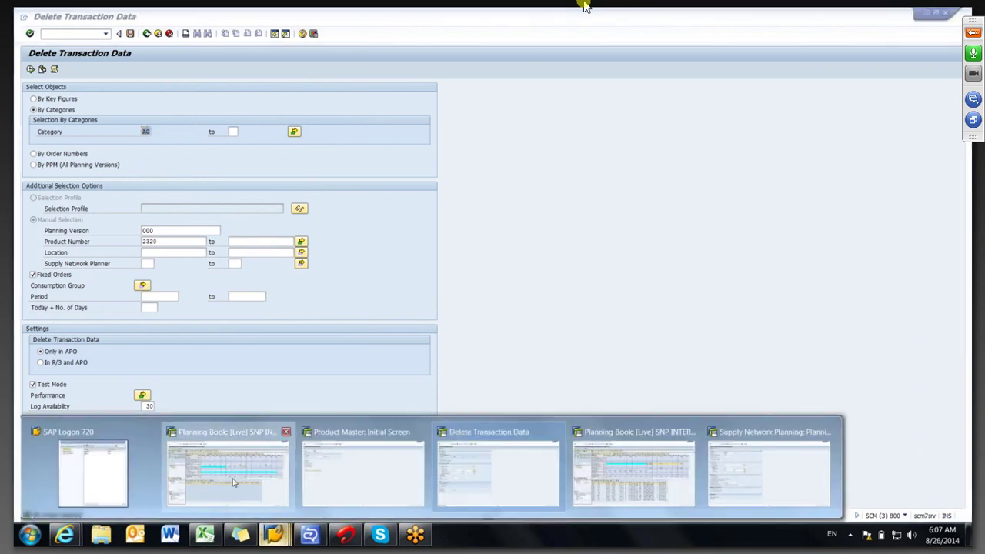
{"action": "left_click", "coordinate": [234, 483]}
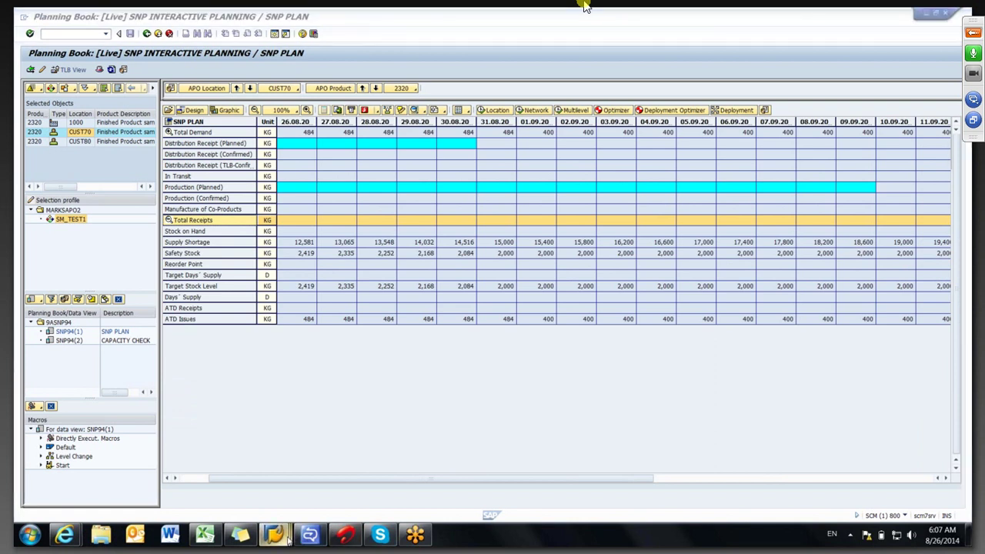
{"action": "mouse_move", "coordinate": [286, 540]}
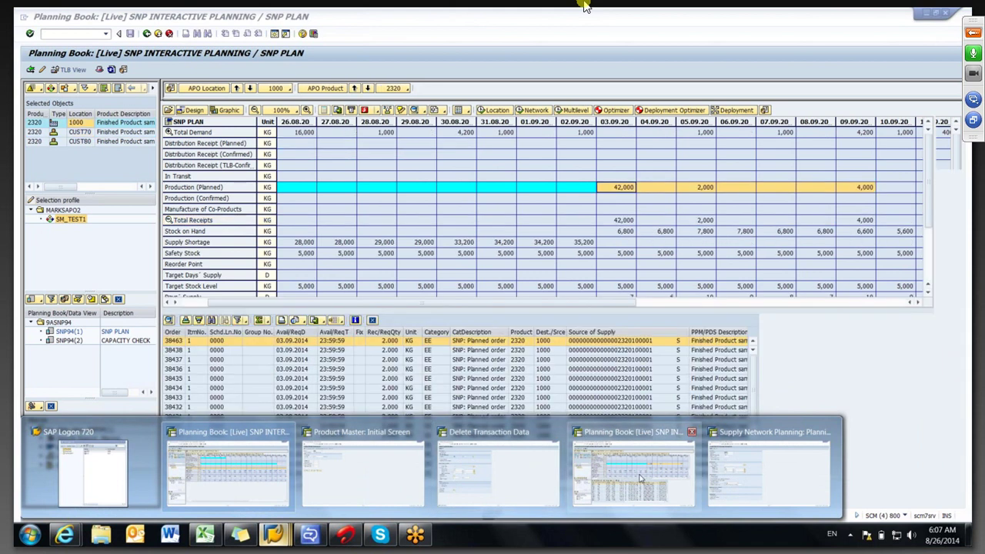
{"action": "left_click", "coordinate": [641, 479]}
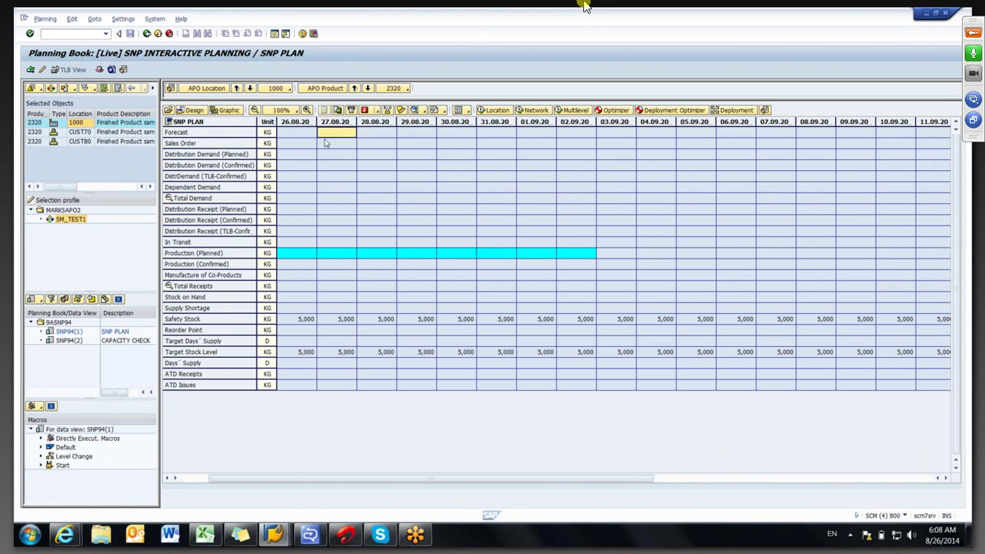
{"action": "left_click_drag", "start_coordinate": [308, 153], "coordinate": [752, 160]}
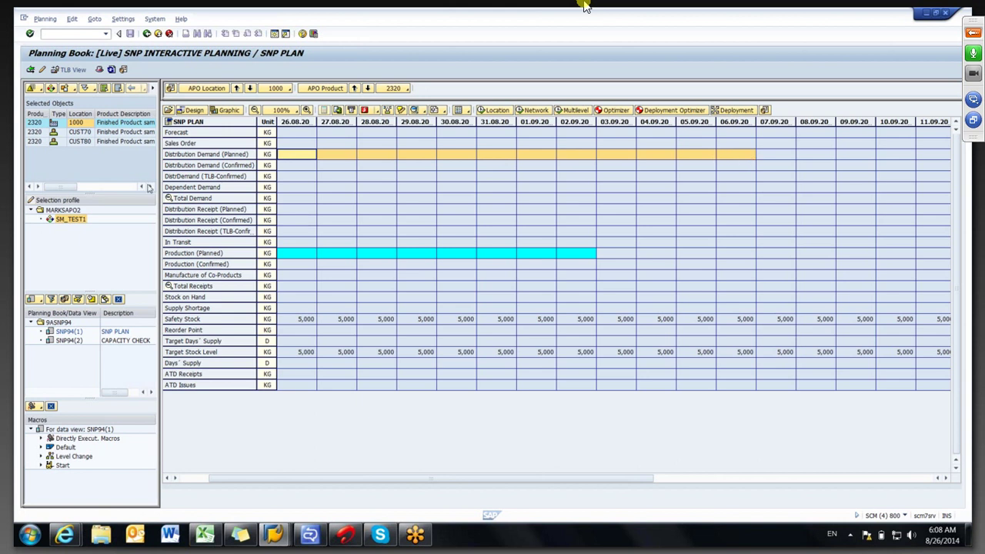
{"action": "double_click", "coordinate": [85, 141]}
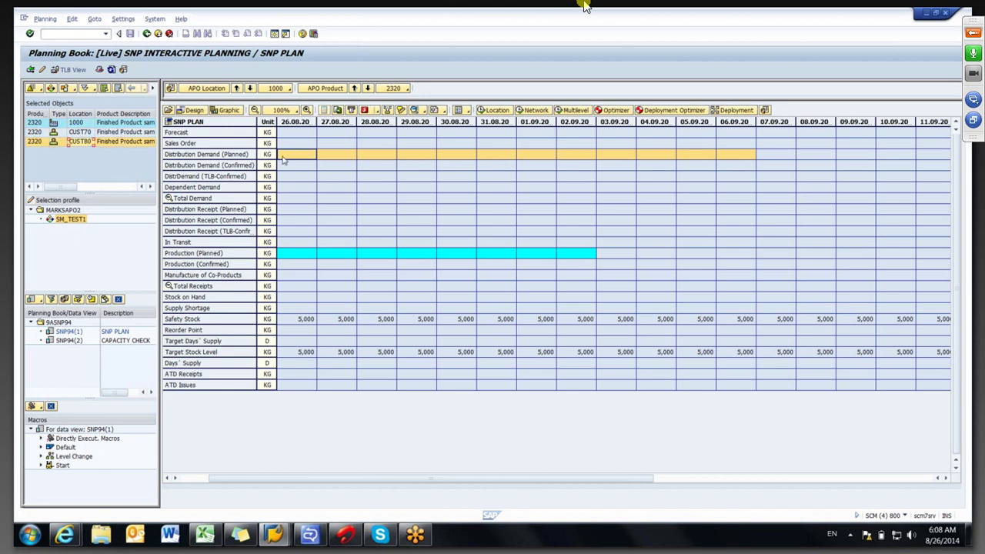
{"action": "left_click_drag", "start_coordinate": [283, 158], "coordinate": [593, 159]}
{"action": "left_click_drag", "start_coordinate": [298, 159], "coordinate": [679, 180]}
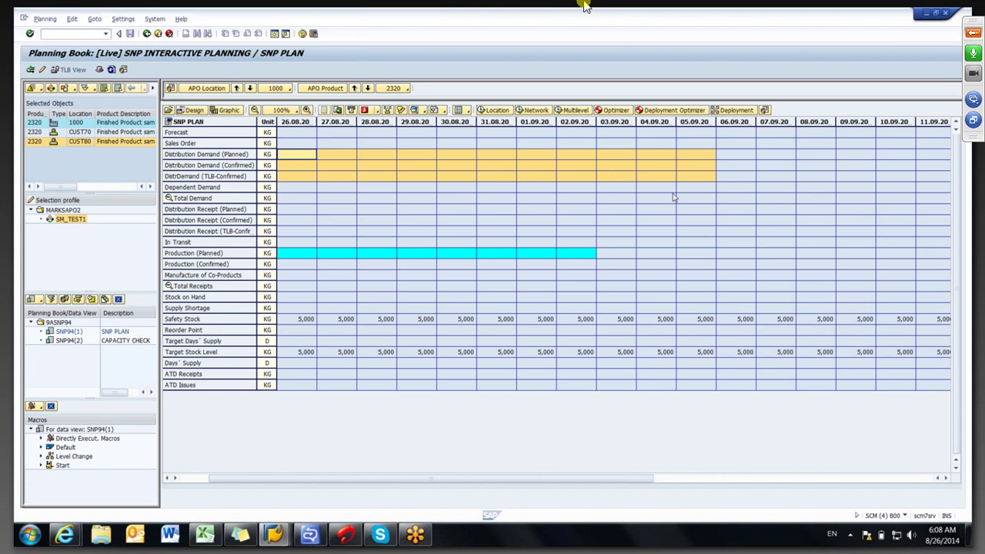
{"action": "left_click", "coordinate": [669, 220]}
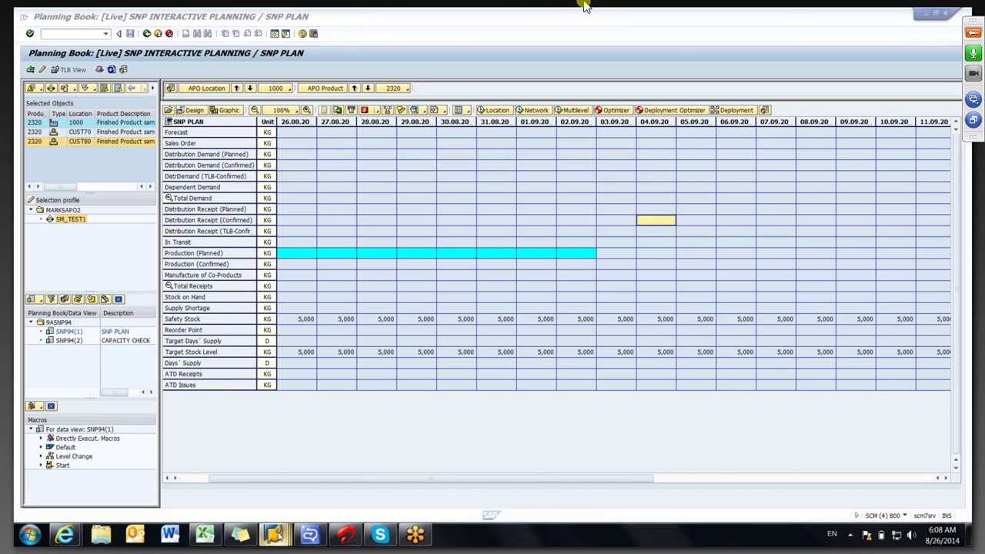
Return to the planning book session showing CUST70 and select product 2320 at location 1000 among its objects.
{"action": "left_click", "coordinate": [275, 534]}
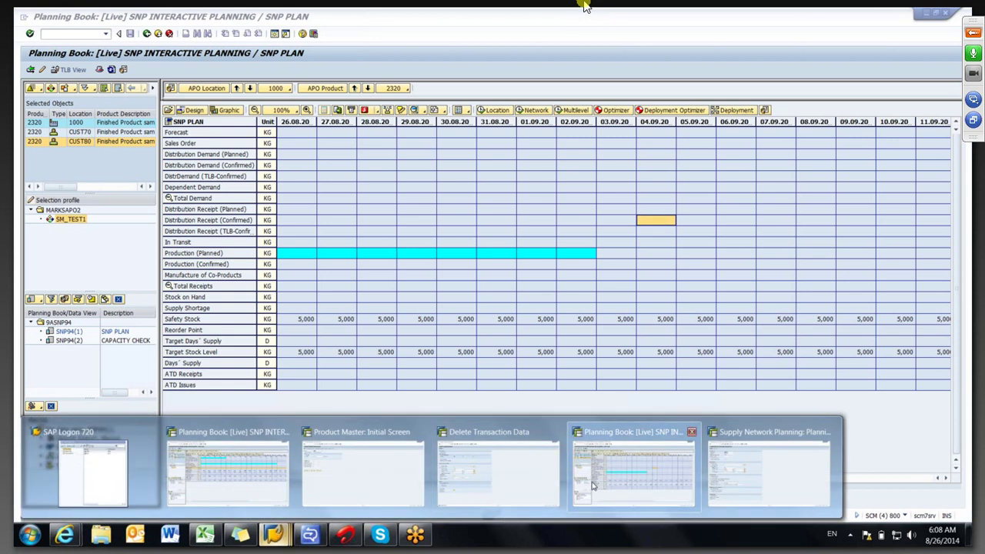
{"action": "left_click", "coordinate": [592, 485]}
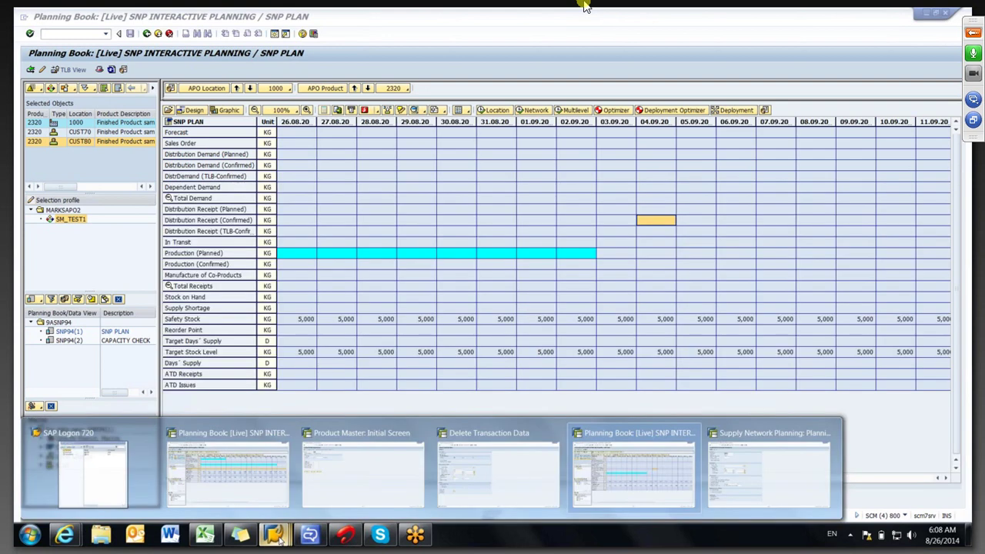
{"action": "left_click", "coordinate": [631, 439]}
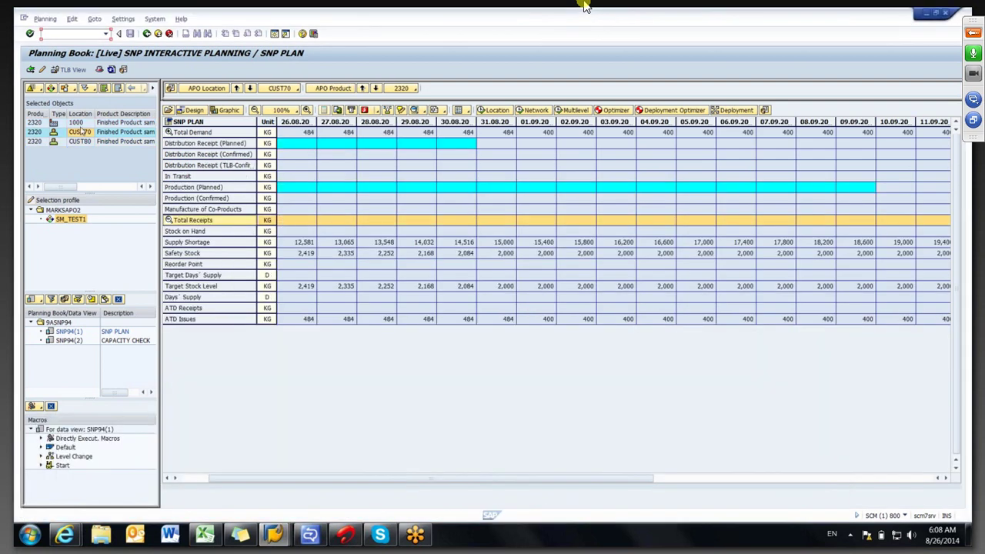
{"action": "left_click", "coordinate": [77, 125]}
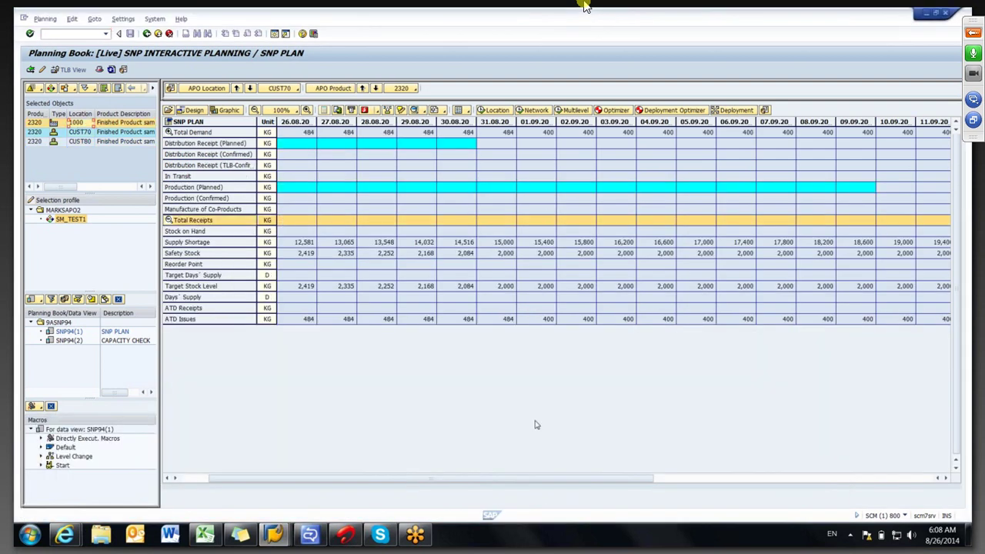
Switch to the Supply Network Planning run session and clear the location restriction for product 2320.
{"action": "left_click", "coordinate": [277, 533]}
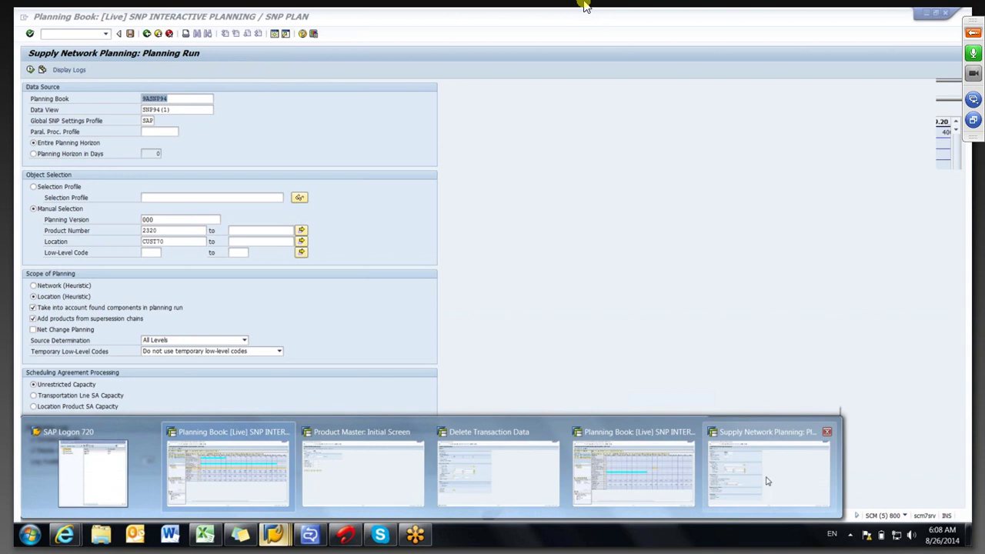
{"action": "left_click", "coordinate": [766, 481]}
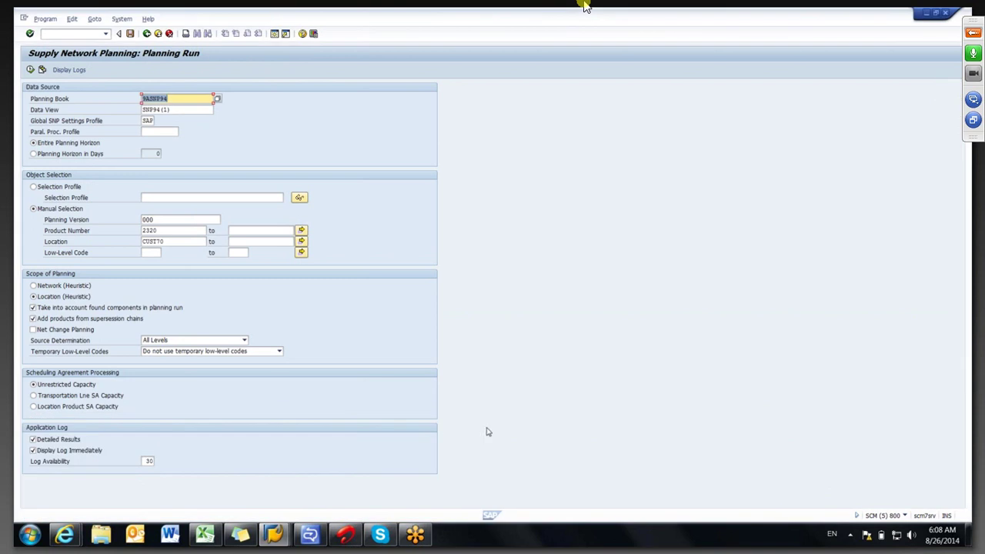
{"action": "left_click", "coordinate": [183, 245]}
{"action": "key", "text": "BackSpace"}
{"action": "key", "text": "BackSpace"}
{"action": "key", "text": "BackSpace"}
{"action": "key", "text": "BackSpace"}
{"action": "key", "text": "BackSpace"}
{"action": "key", "text": "BackSpace"}
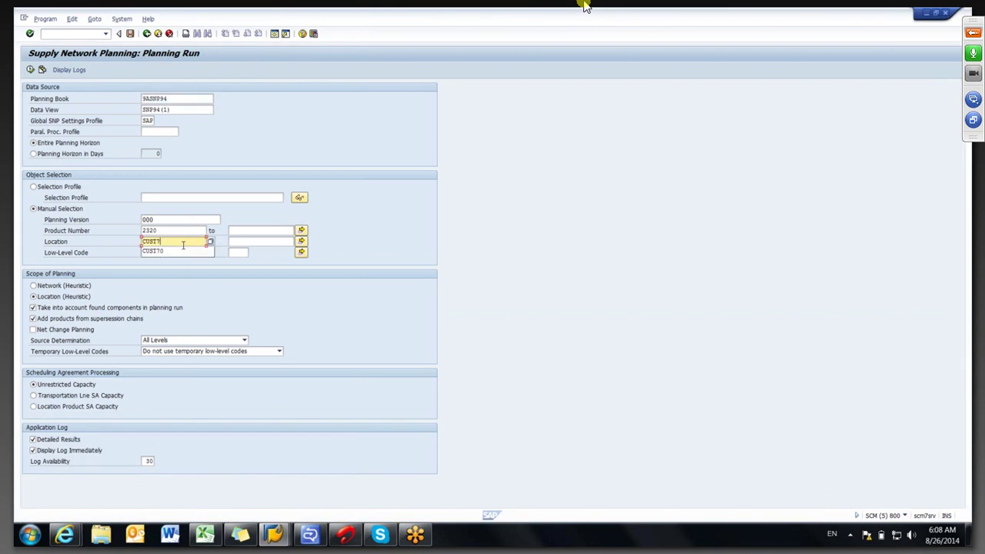
{"action": "key", "text": "Escape"}
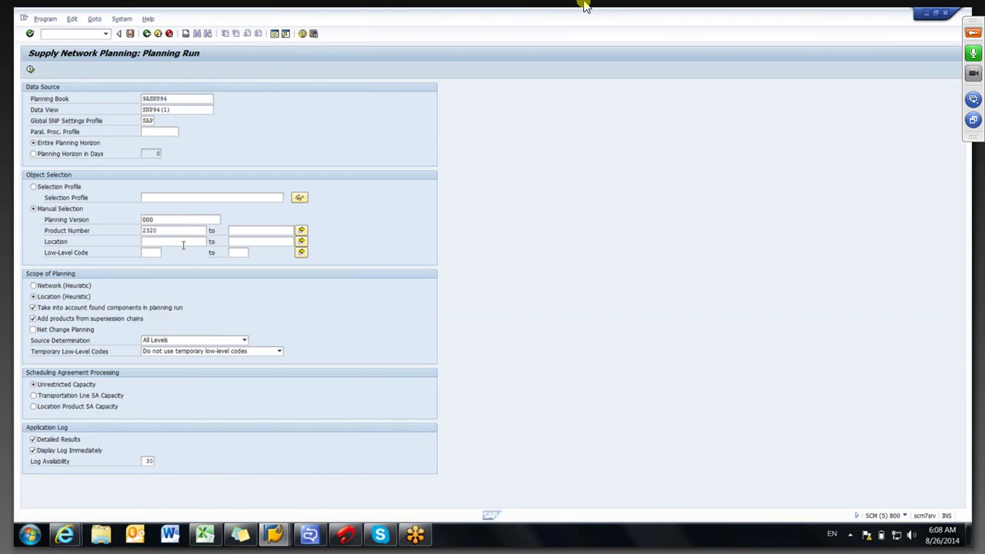
Execute the planning run as a Network (Heuristic) for product 2320 and review the planned order and stock transfer totals in the log.
{"action": "left_click", "coordinate": [40, 287]}
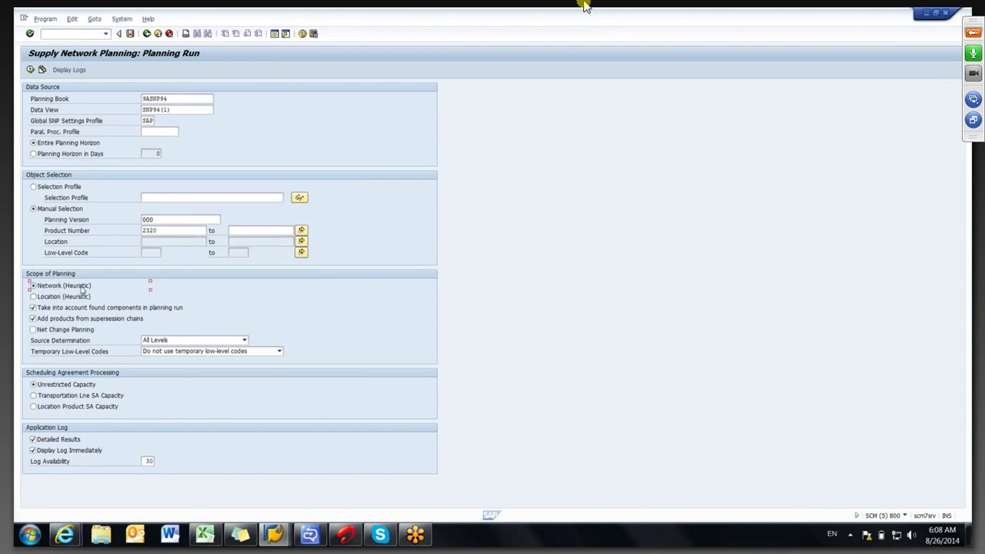
{"action": "left_click", "coordinate": [169, 242]}
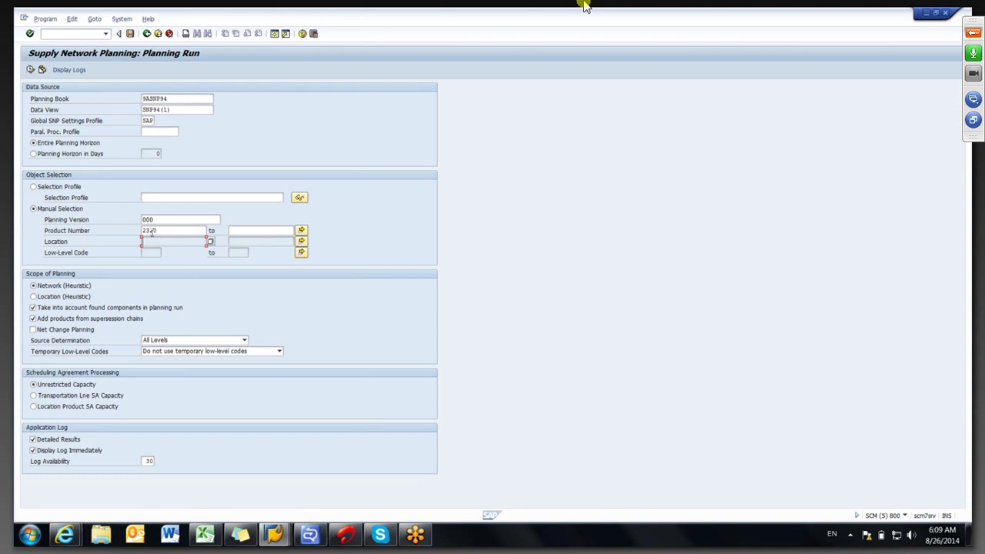
{"action": "left_click", "coordinate": [30, 69]}
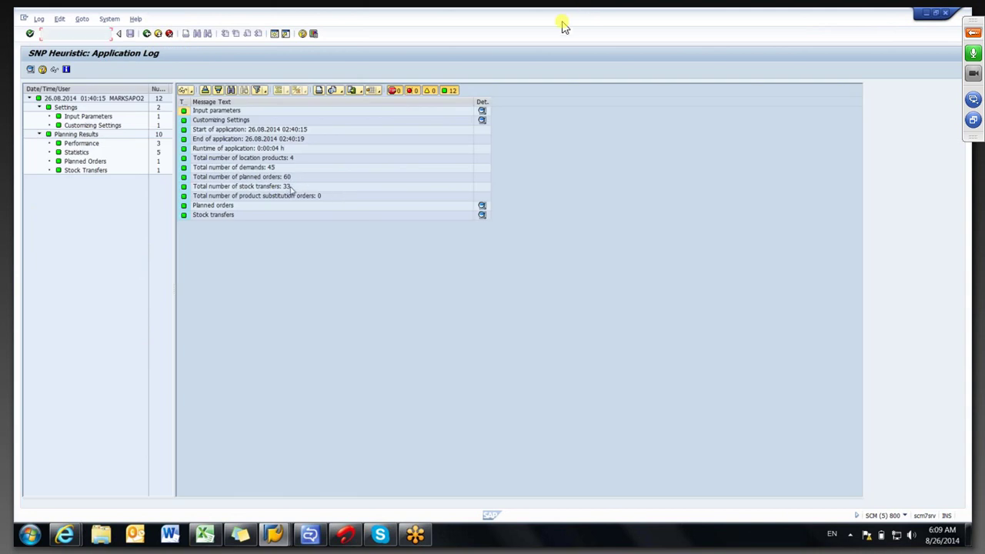
{"action": "left_click", "coordinate": [290, 187]}
{"action": "left_click", "coordinate": [286, 179]}
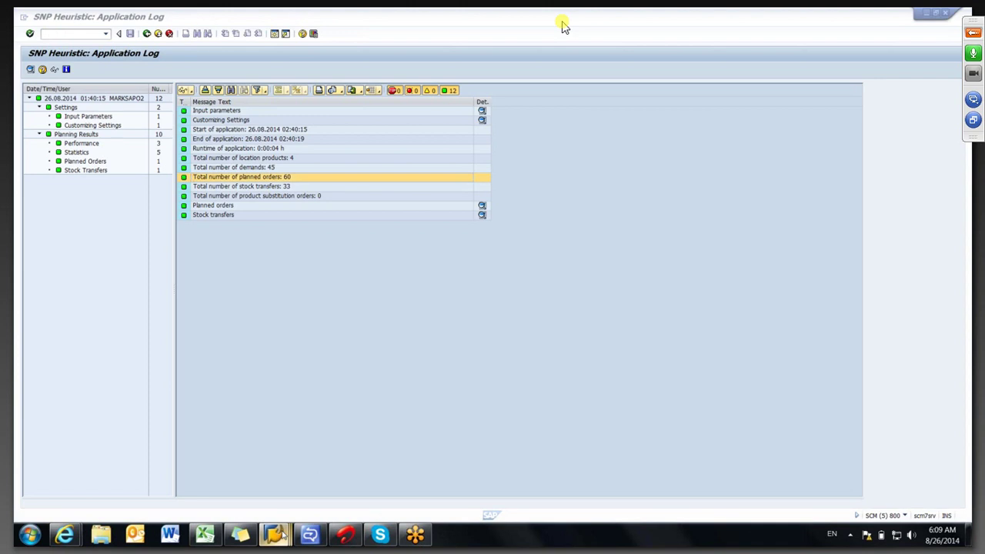
Load location 1000 in the first planning book session and expand Total Demand to examine the planned distribution demand.
{"action": "mouse_move", "coordinate": [284, 533]}
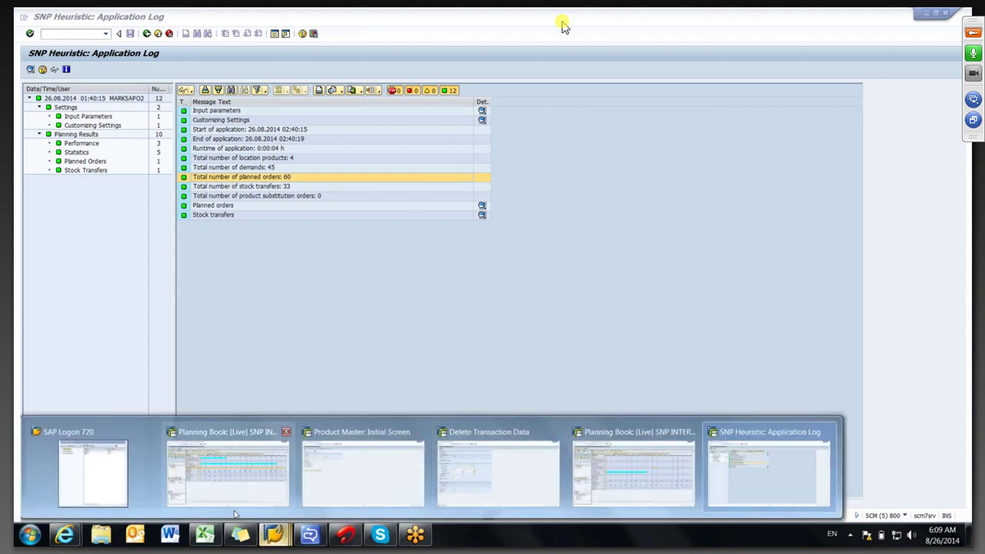
{"action": "left_click", "coordinate": [235, 496]}
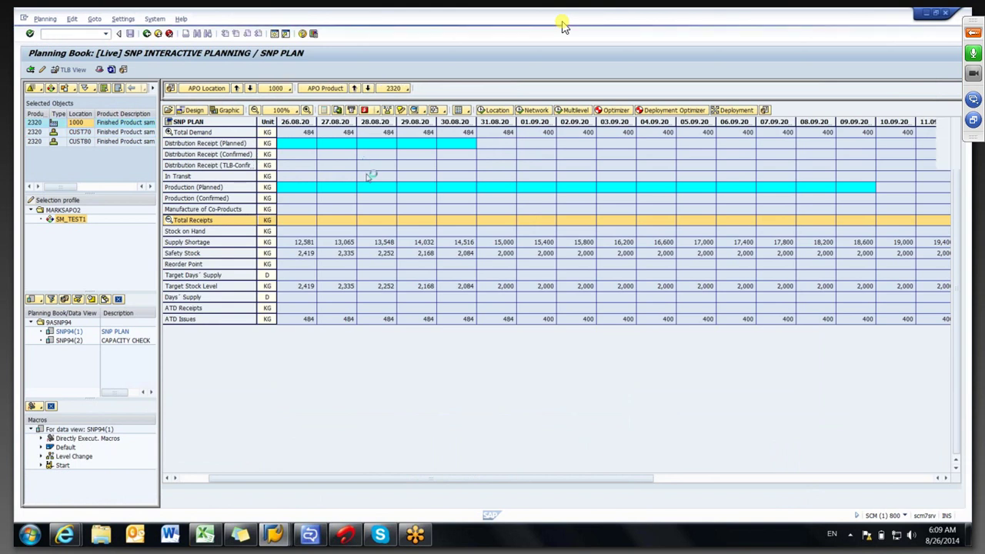
{"action": "left_click", "coordinate": [169, 143]}
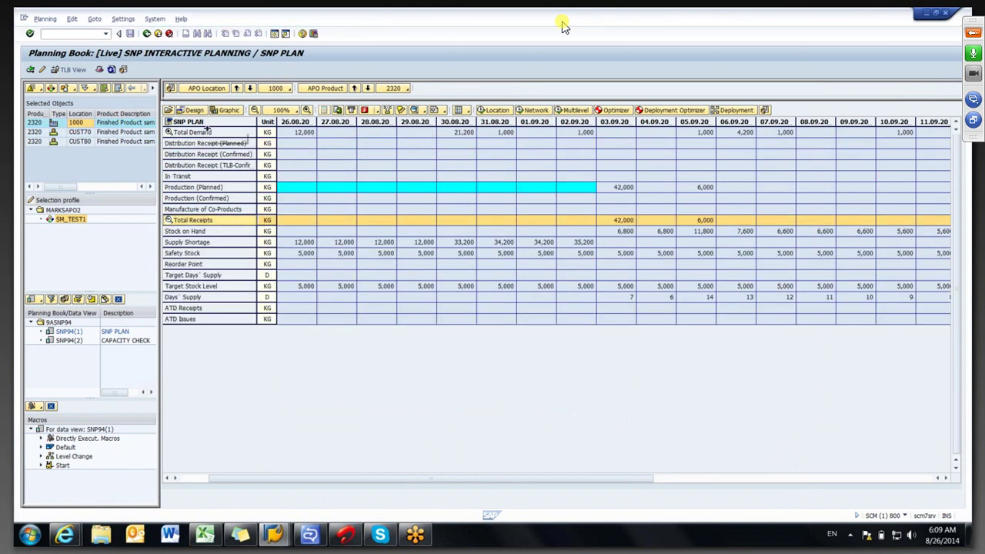
{"action": "left_click", "coordinate": [207, 133]}
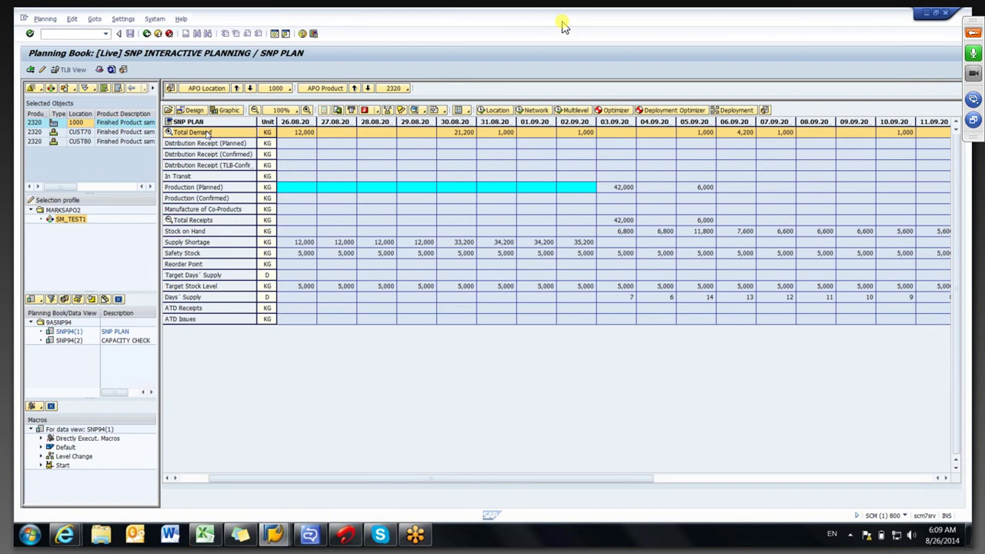
{"action": "double_click", "coordinate": [207, 133]}
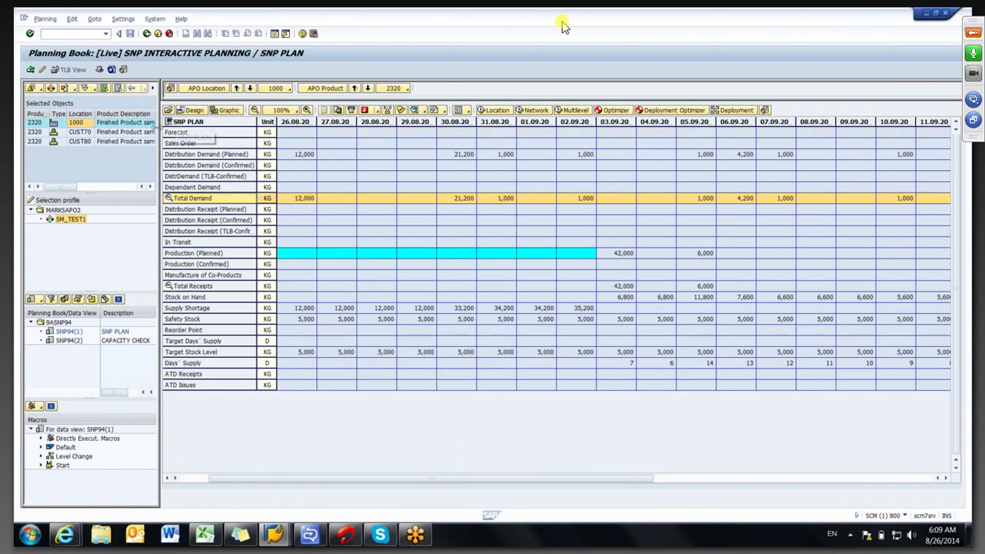
Load CUST70 for product 2320 and expand Total Receipts and Total Demand to examine the planned distribution receipts.
{"action": "double_click", "coordinate": [121, 133]}
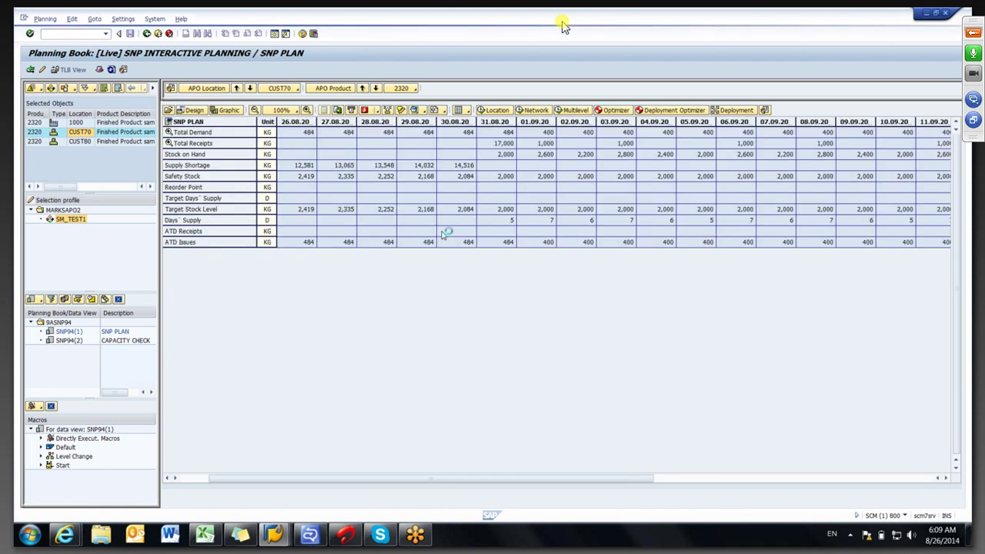
{"action": "left_click", "coordinate": [199, 143]}
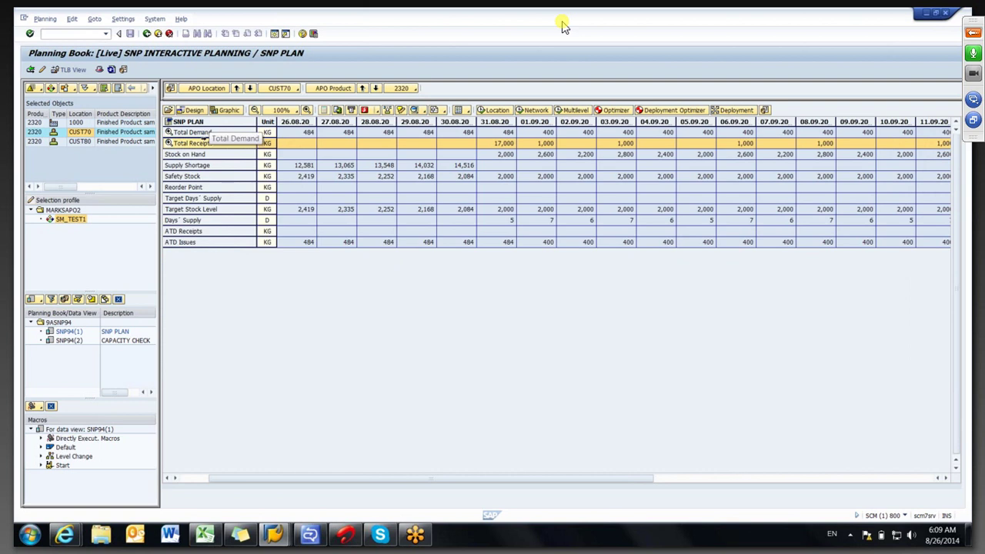
{"action": "double_click", "coordinate": [202, 146]}
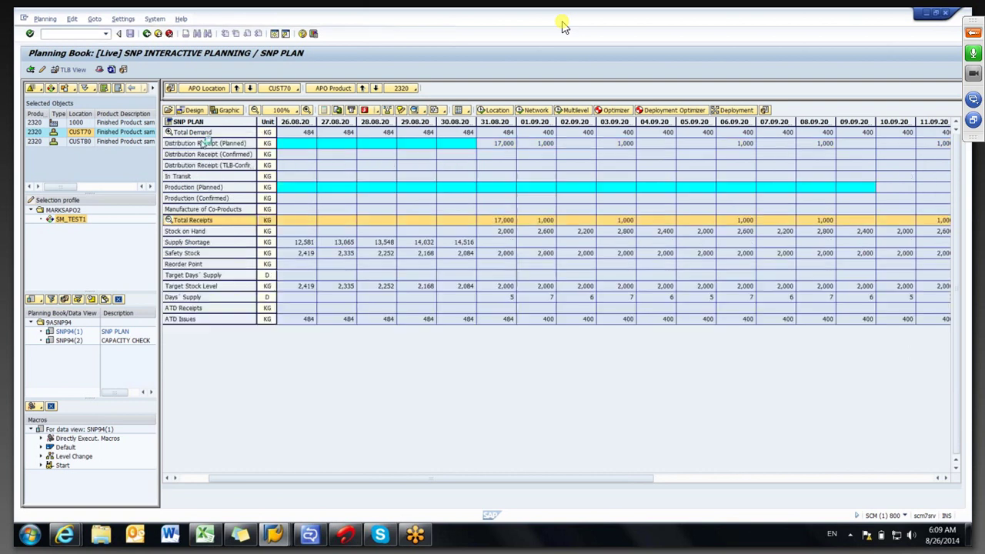
{"action": "double_click", "coordinate": [193, 132]}
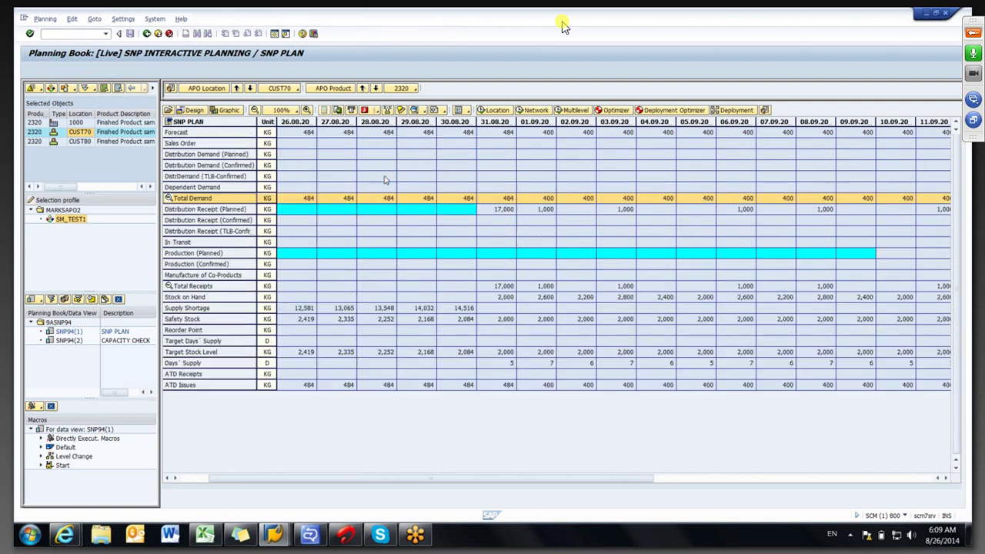
{"action": "left_click", "coordinate": [501, 209]}
{"action": "left_click", "coordinate": [536, 220]}
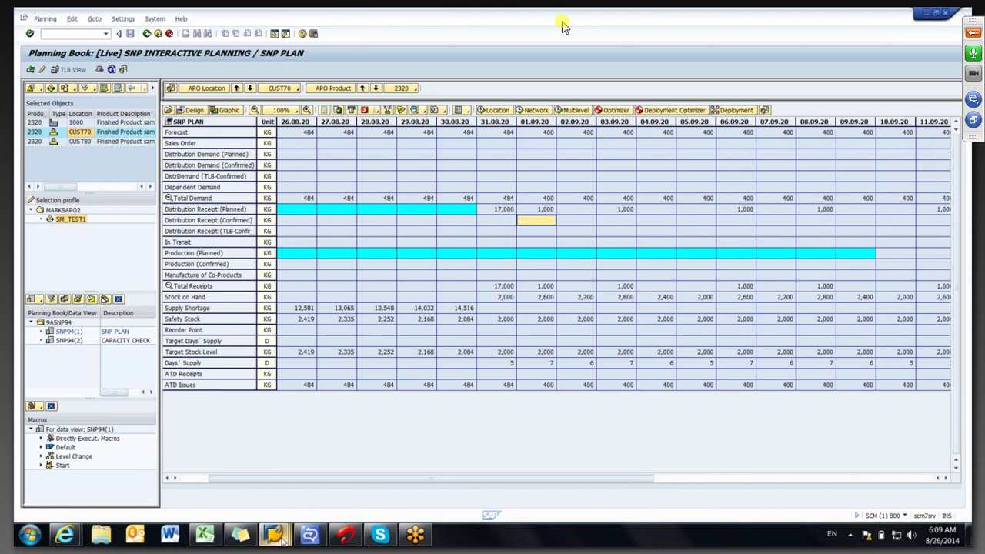
Load location 1000 in the other planning book session, expand demand and receipts, and compare planned distribution demand with planned production.
{"action": "left_click_drag", "start_coordinate": [282, 541], "coordinate": [348, 535]}
{"action": "mouse_move", "coordinate": [347, 534]}
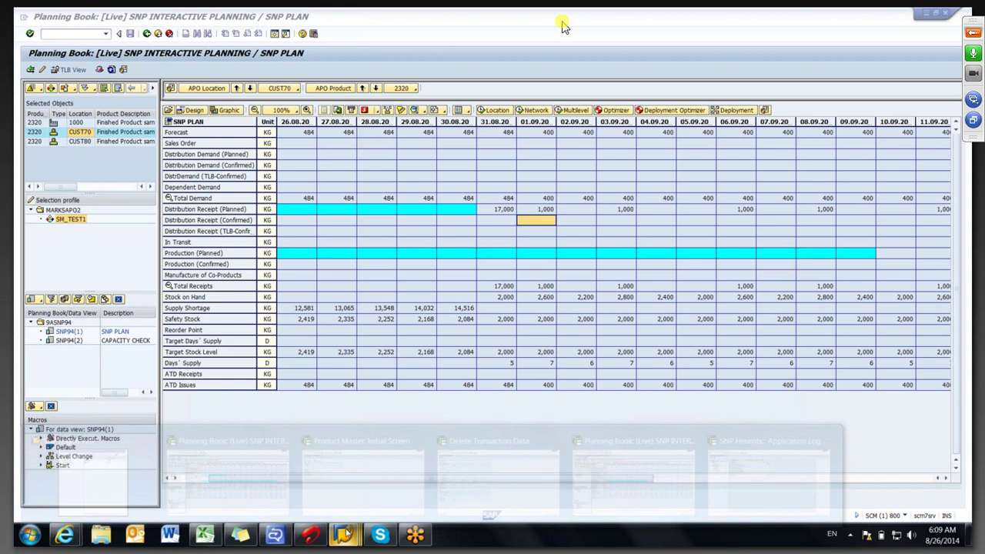
{"action": "left_click", "coordinate": [227, 462]}
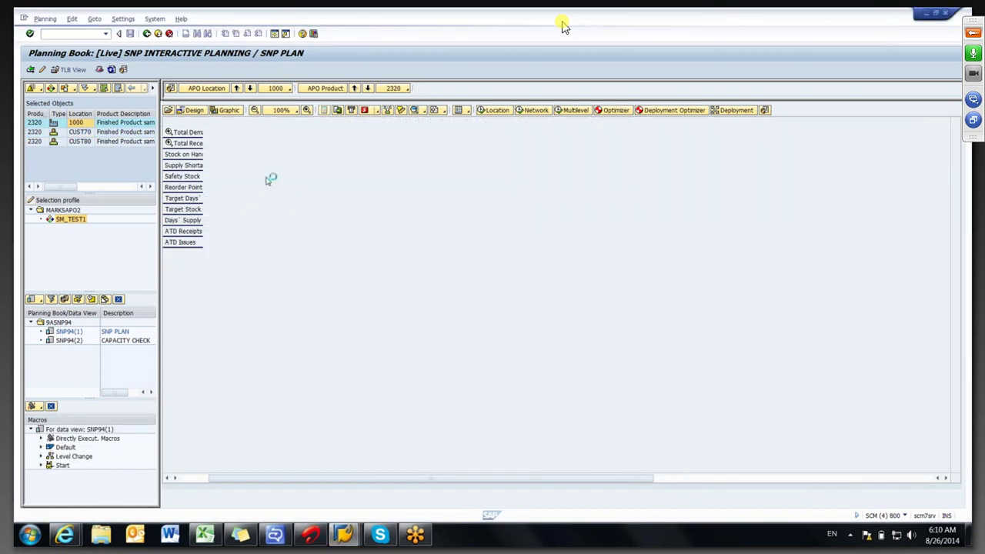
{"action": "double_click", "coordinate": [198, 135]}
{"action": "double_click", "coordinate": [204, 209]}
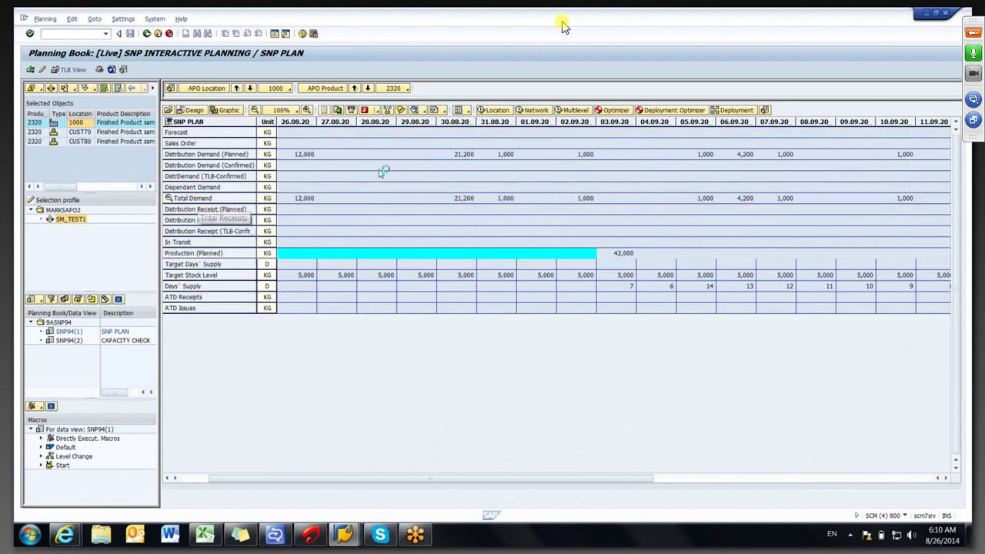
{"action": "left_click_drag", "start_coordinate": [304, 155], "coordinate": [728, 169]}
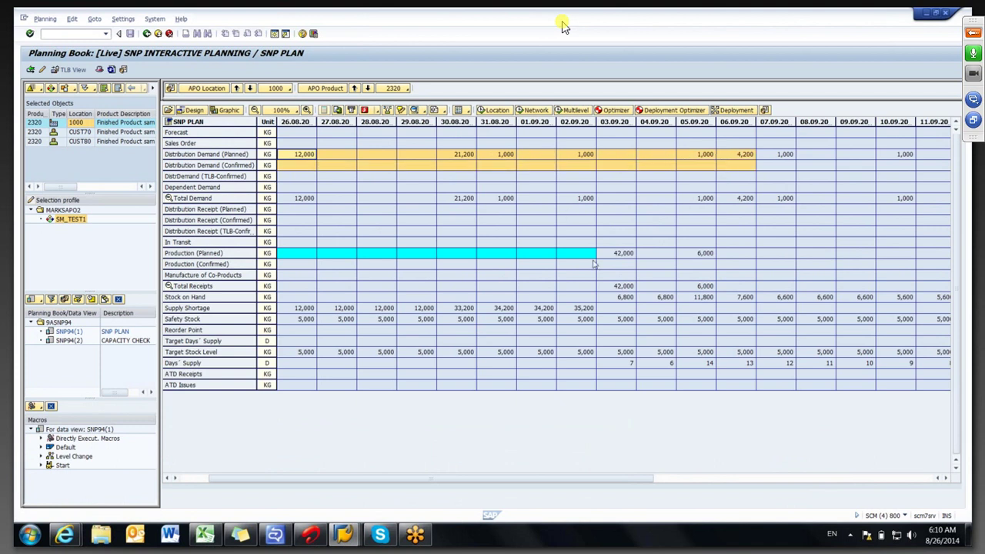
{"action": "left_click_drag", "start_coordinate": [608, 264], "coordinate": [735, 266]}
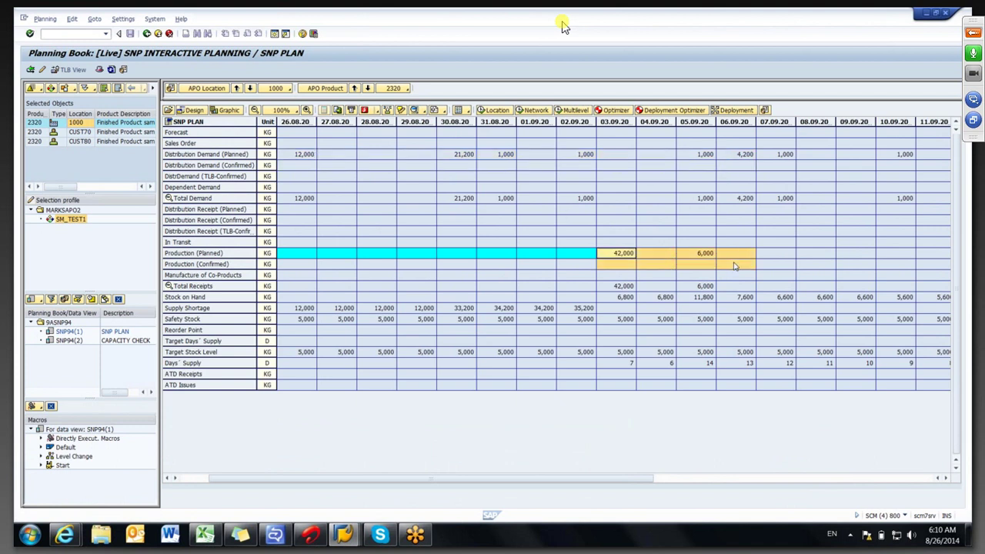
Load CUST80 for product 2320 and expand Total Receipts and Total Demand to examine the planned distribution receipts.
{"action": "double_click", "coordinate": [86, 142]}
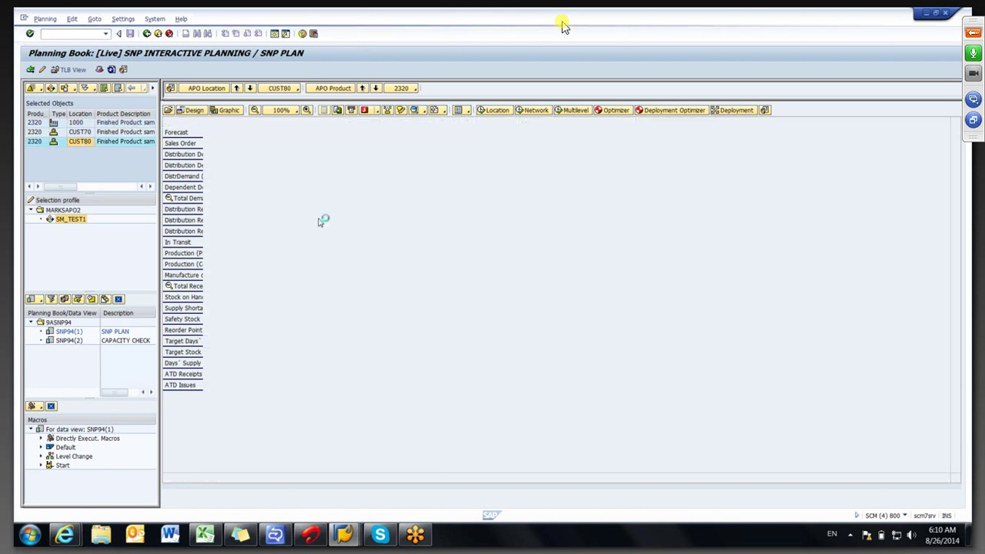
{"action": "left_click", "coordinate": [214, 146]}
{"action": "double_click", "coordinate": [216, 147]}
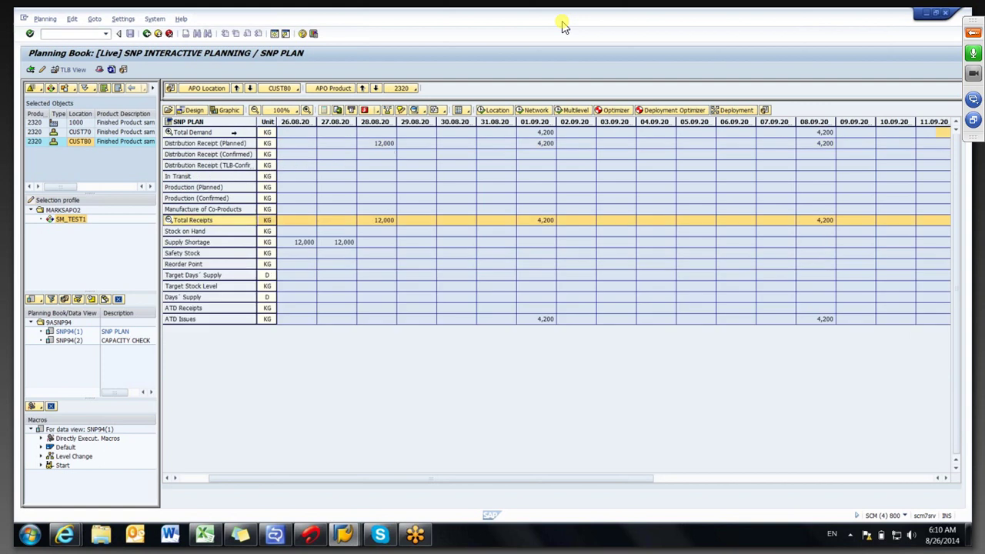
{"action": "double_click", "coordinate": [192, 131]}
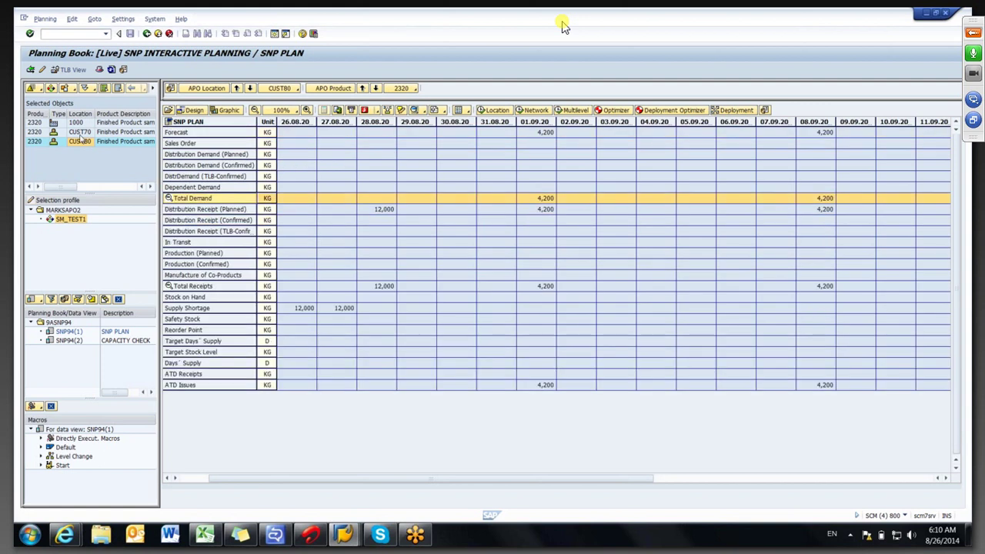
Switch to the SNP Heuristic application log and check the total number of location products planned.
{"action": "left_click", "coordinate": [348, 541]}
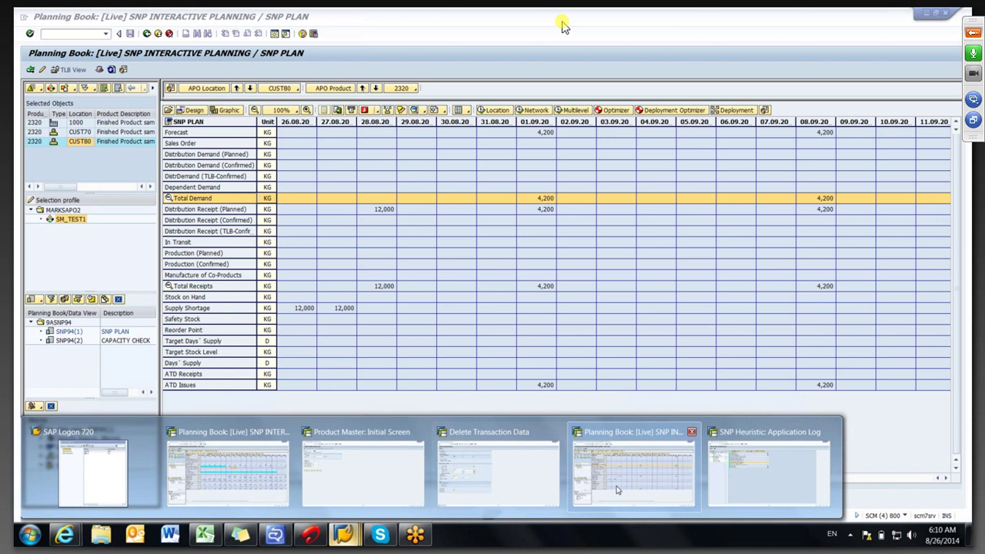
{"action": "left_click", "coordinate": [715, 481]}
{"action": "left_click", "coordinate": [303, 161]}
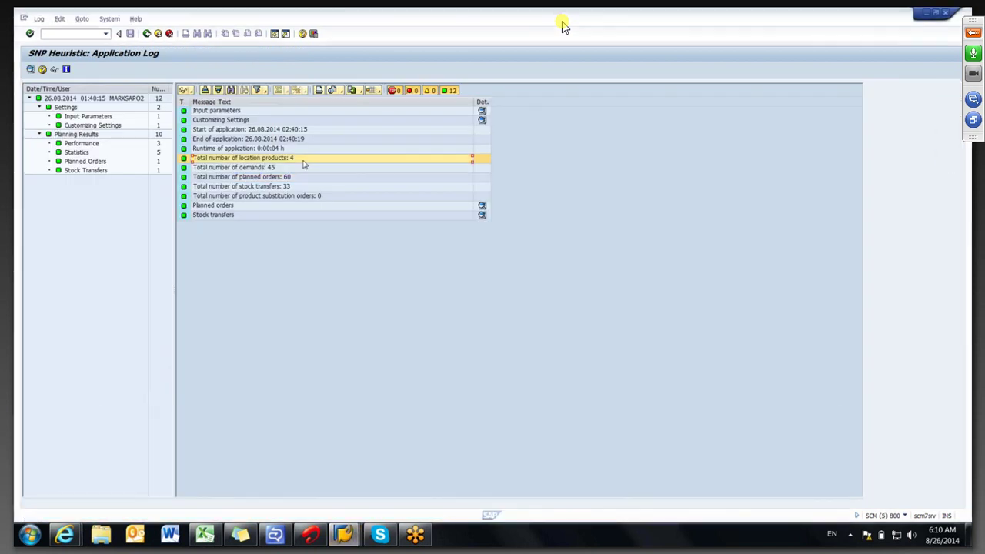
Return to the planning book, load product 2320 at location 1000, and expand Total Demand and Total Receipts to examine the planned production.
{"action": "key", "text": "alt+Tab"}
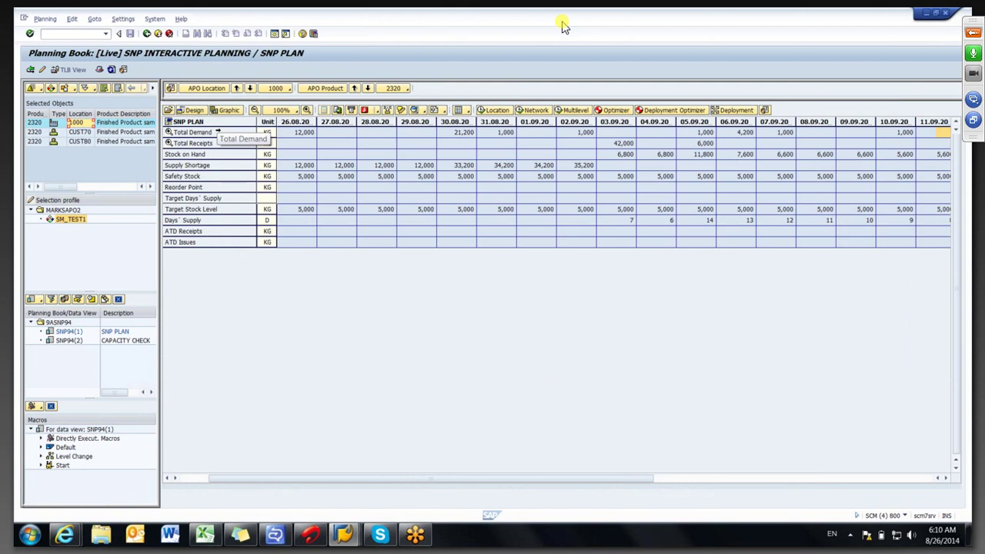
{"action": "double_click", "coordinate": [193, 132]}
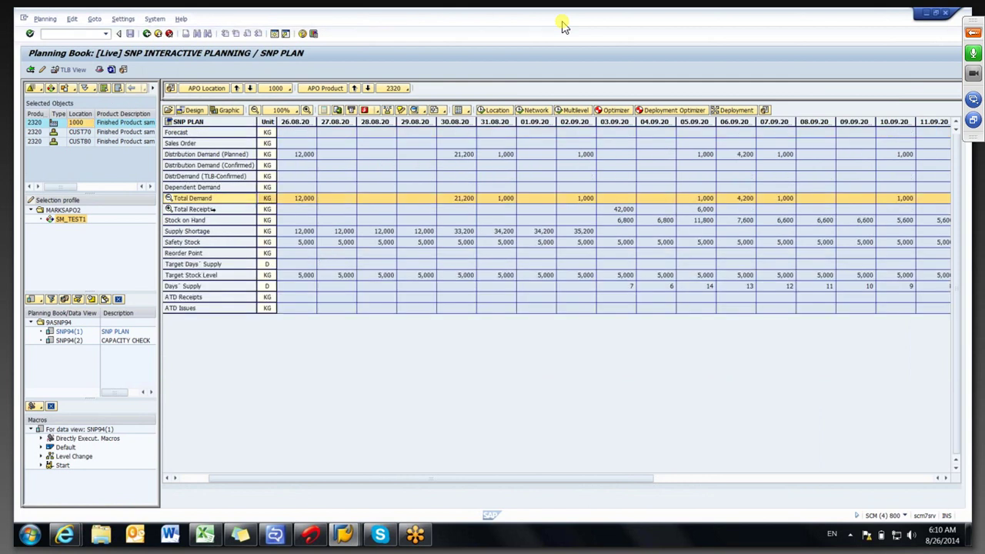
{"action": "left_click", "coordinate": [215, 209]}
{"action": "double_click", "coordinate": [216, 209]}
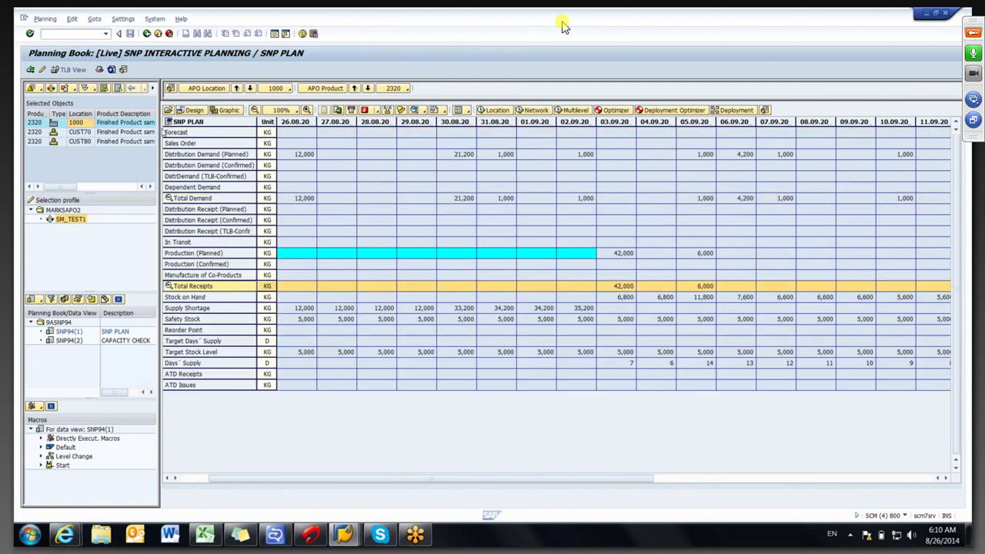
{"action": "left_click", "coordinate": [611, 254]}
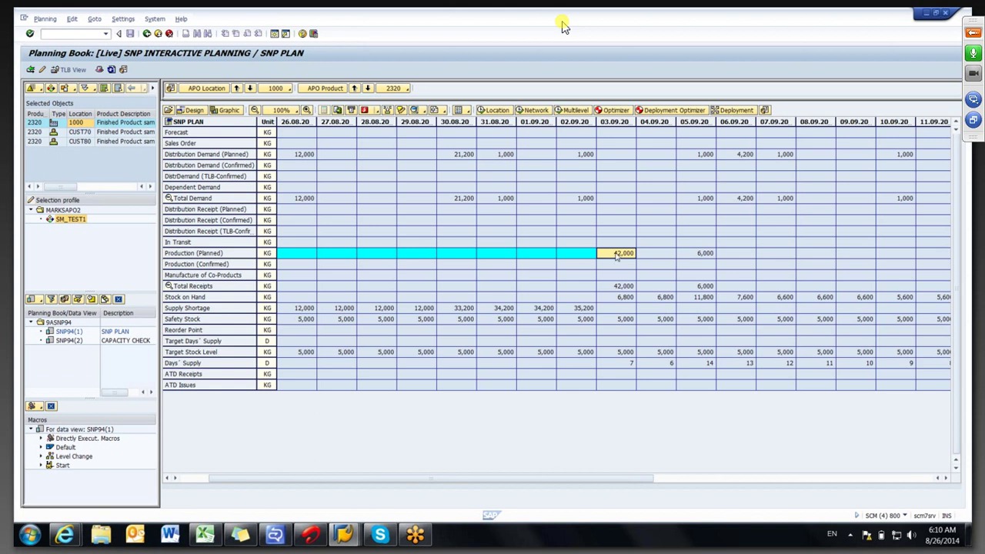
{"action": "left_click_drag", "start_coordinate": [616, 258], "coordinate": [736, 256]}
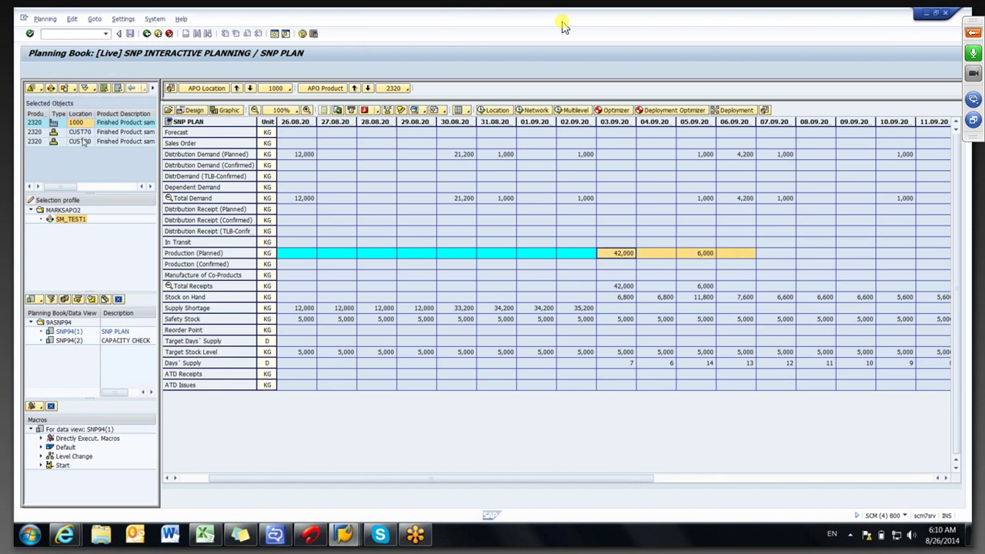
Add product 2321 as a second single value in the object selection and run the selection.
{"action": "left_click", "coordinate": [254, 157]}
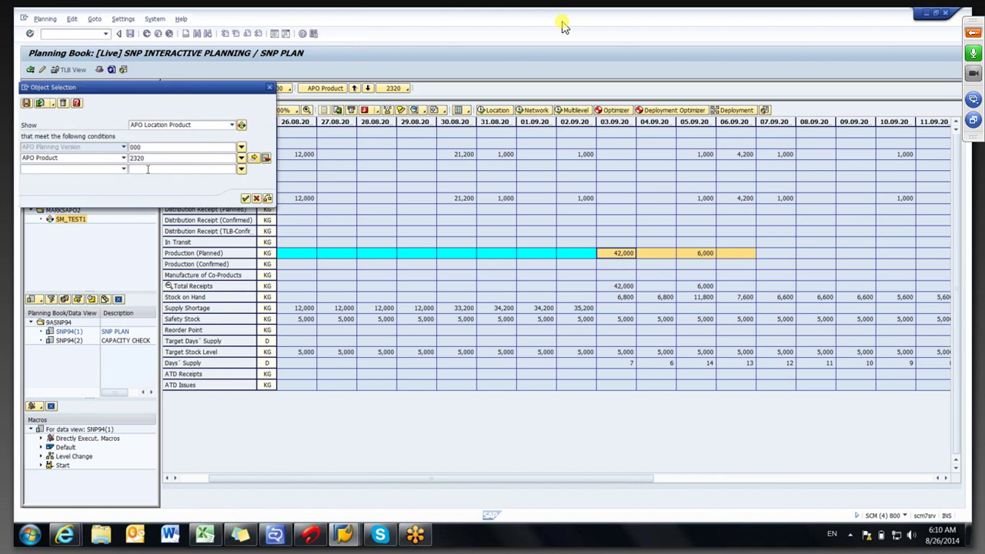
{"action": "type", "text": "2321"}
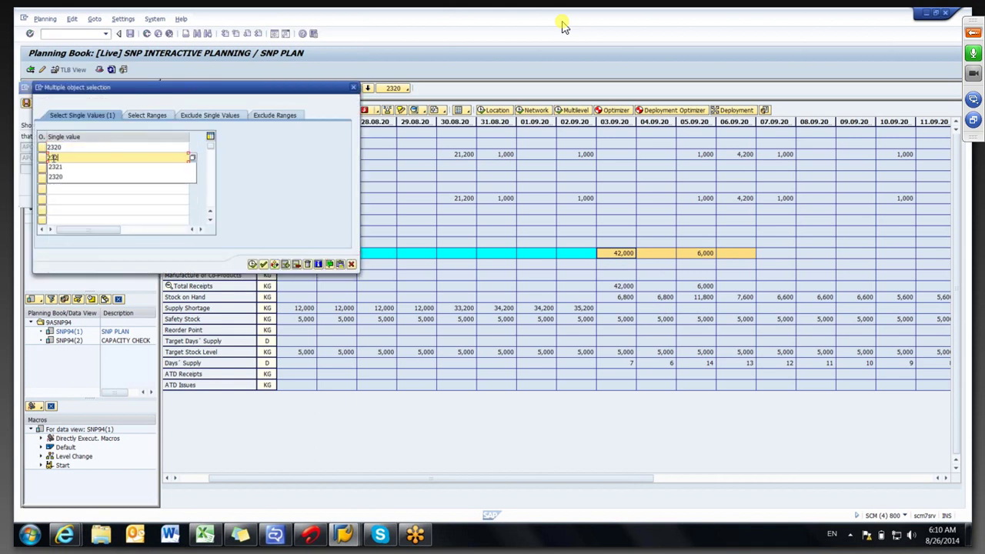
{"action": "left_click", "coordinate": [252, 264]}
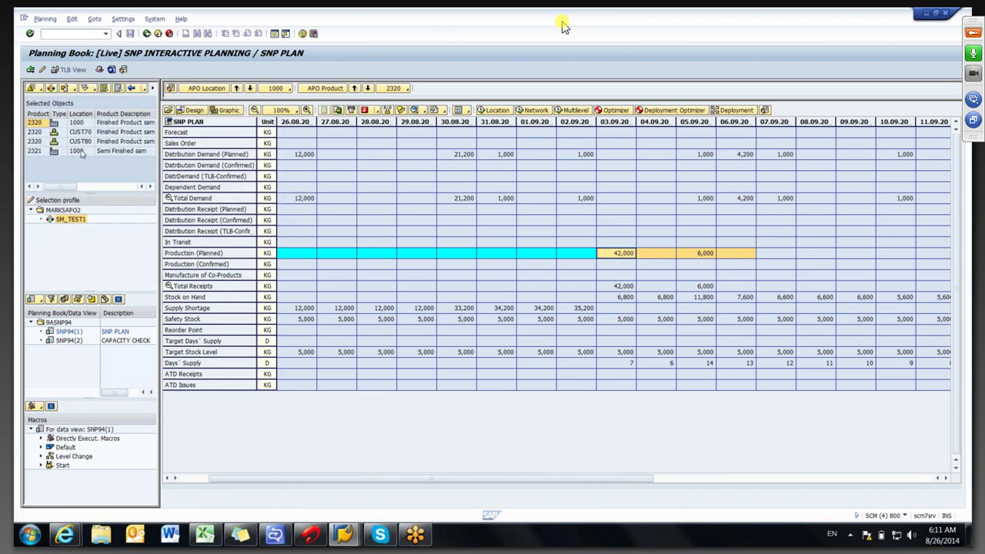
Load product 2321 at location 1000, expand Total Demand and Total Receipts, and compare dependent demand with planned production.
{"action": "double_click", "coordinate": [38, 151]}
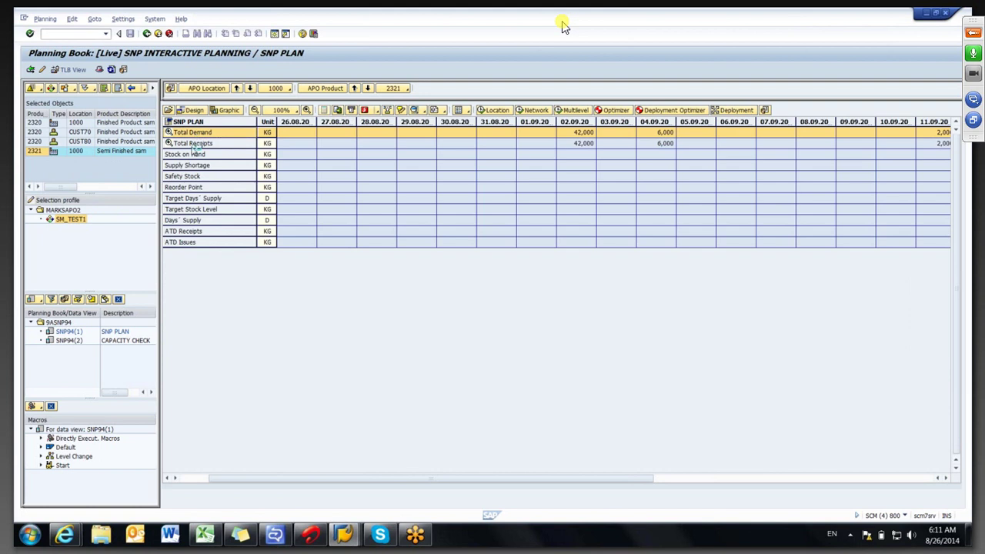
{"action": "left_click", "coordinate": [169, 208]}
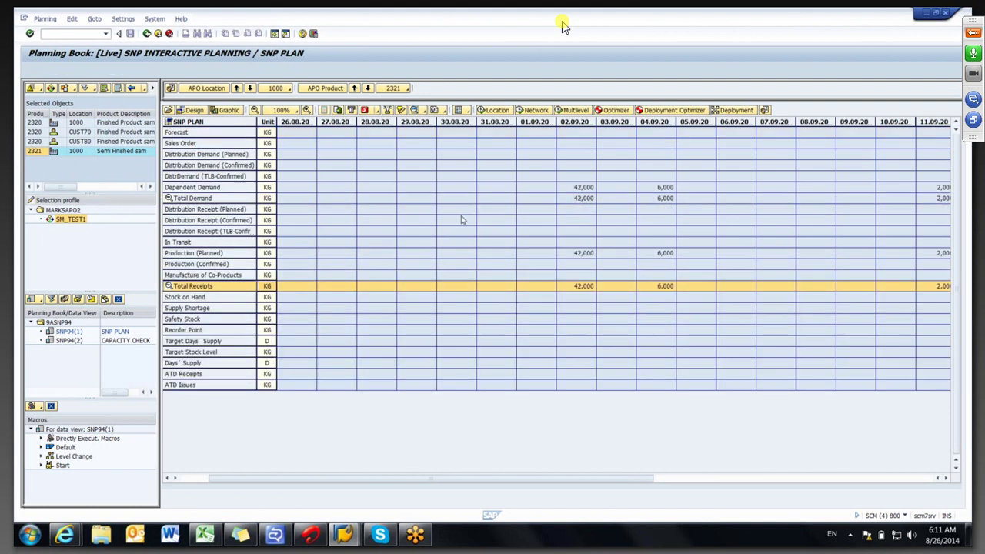
{"action": "left_click", "coordinate": [566, 203]}
{"action": "left_click", "coordinate": [567, 190]}
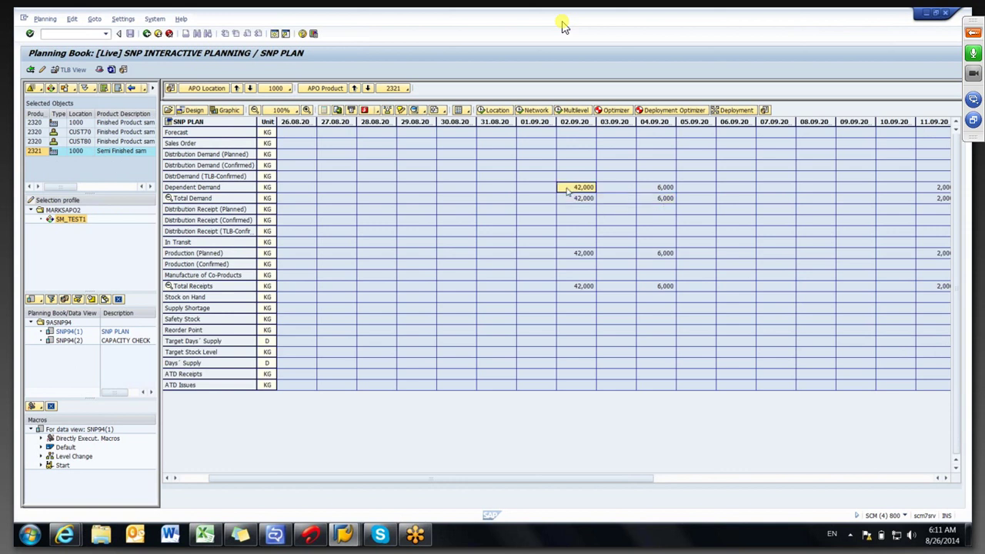
{"action": "left_click_drag", "start_coordinate": [567, 191], "coordinate": [663, 181]}
{"action": "left_click_drag", "start_coordinate": [564, 255], "coordinate": [658, 259]}
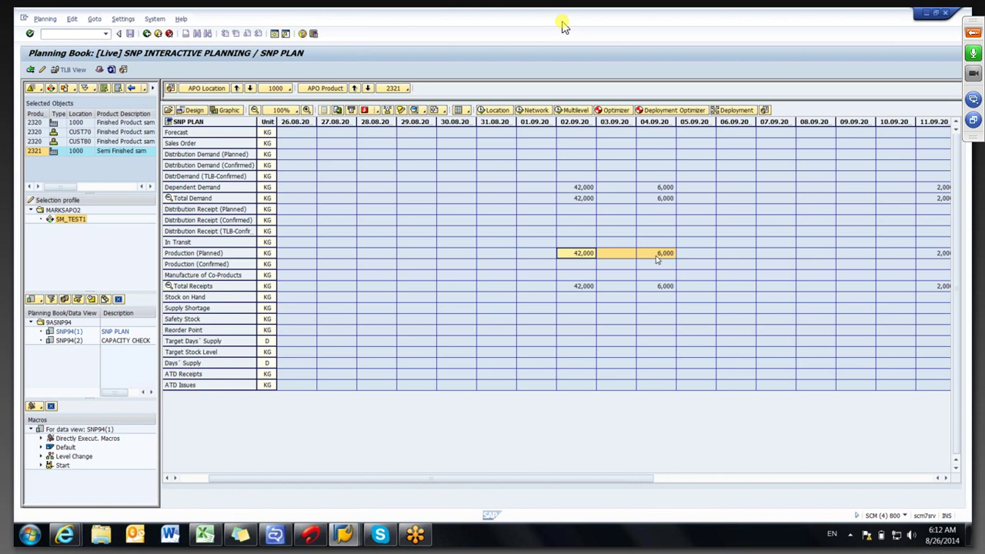
Switch to the SNP Heuristic application log session and go back to the planning run selection screen.
{"action": "left_click", "coordinate": [344, 534]}
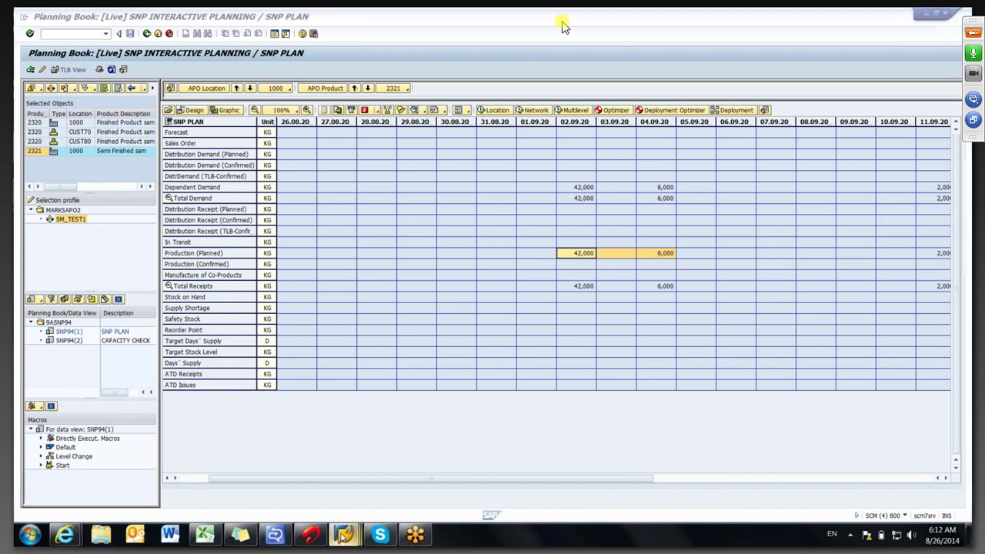
{"action": "left_click", "coordinate": [344, 534]}
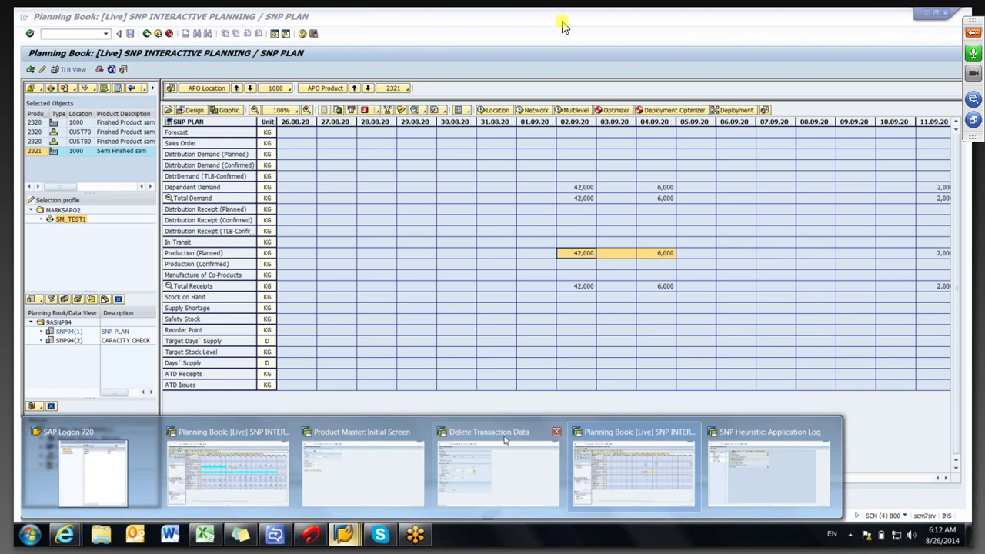
{"action": "mouse_move", "coordinate": [506, 440]}
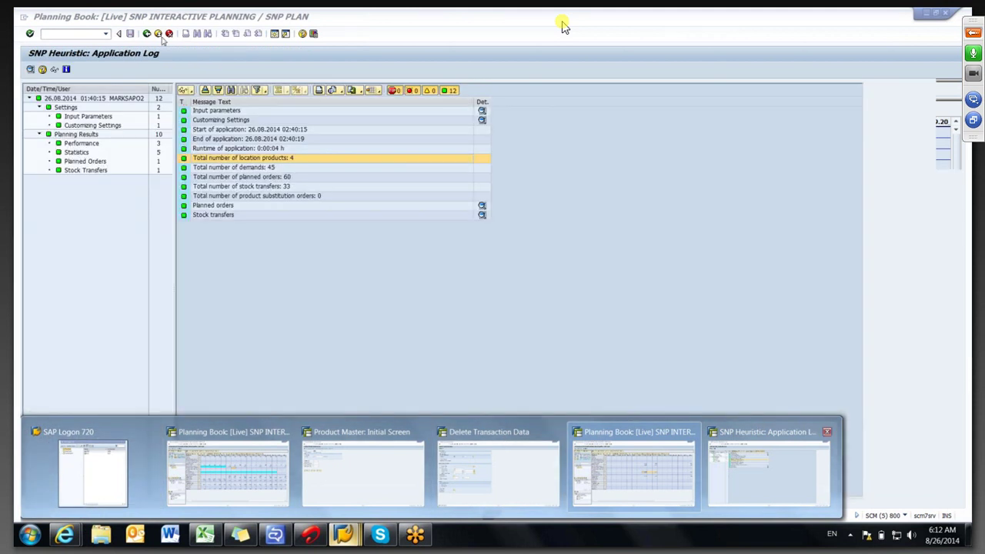
{"action": "left_click", "coordinate": [752, 477]}
{"action": "key", "text": "F3"}
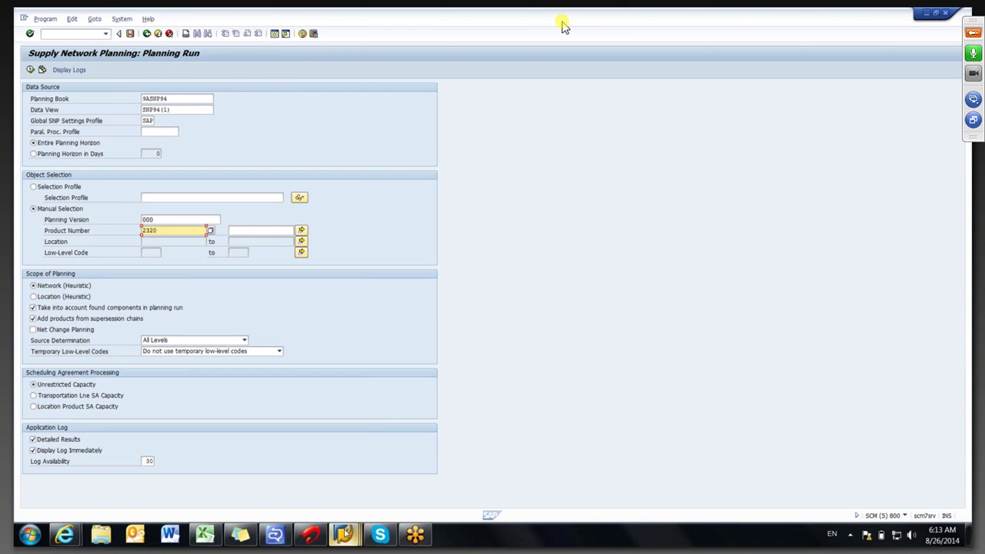
Return to the planning book, examine product 2321 from the initial column to the final period, and widen the last date column to show its full date.
{"action": "left_click", "coordinate": [344, 533]}
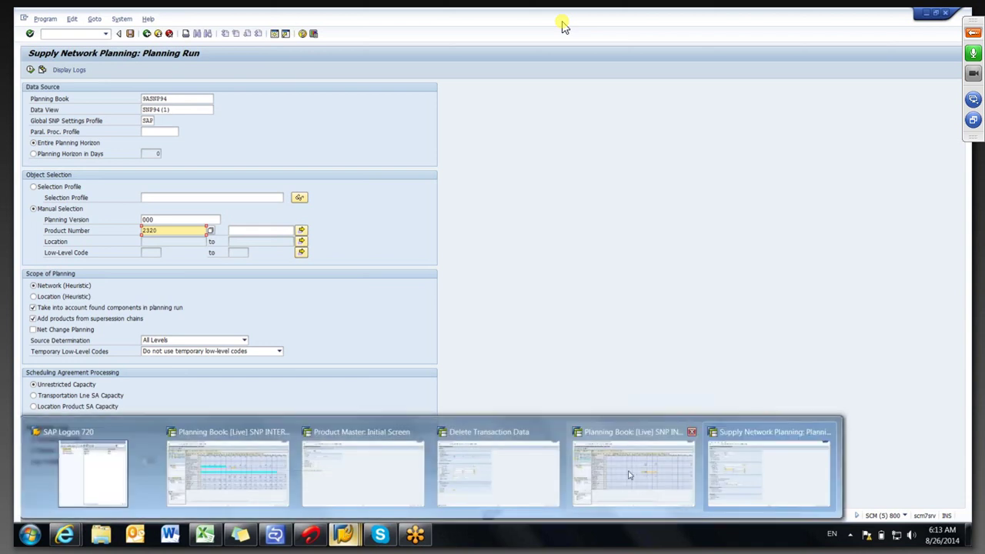
{"action": "left_click", "coordinate": [629, 475]}
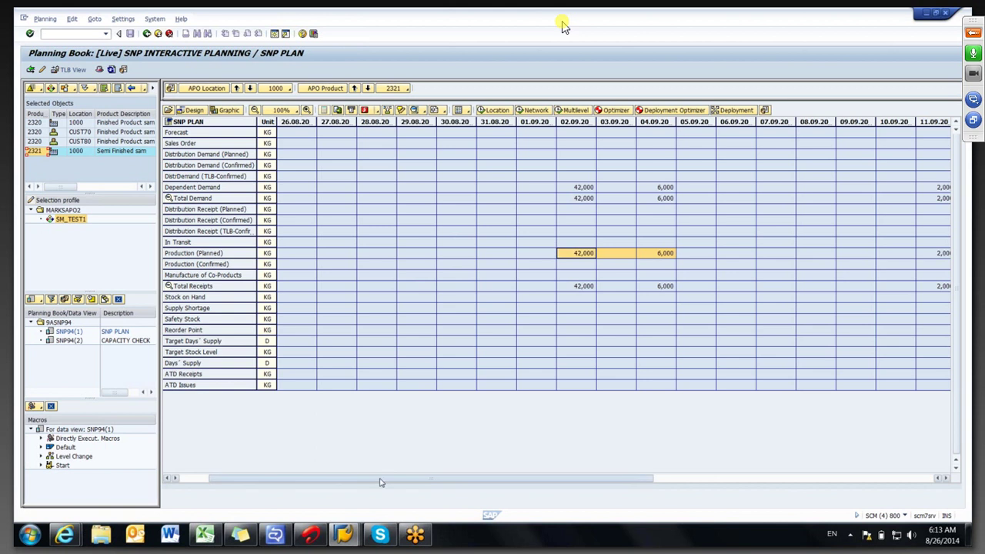
{"action": "scroll", "coordinate": [672, 493], "scroll_direction": "right", "scroll_amount": 5}
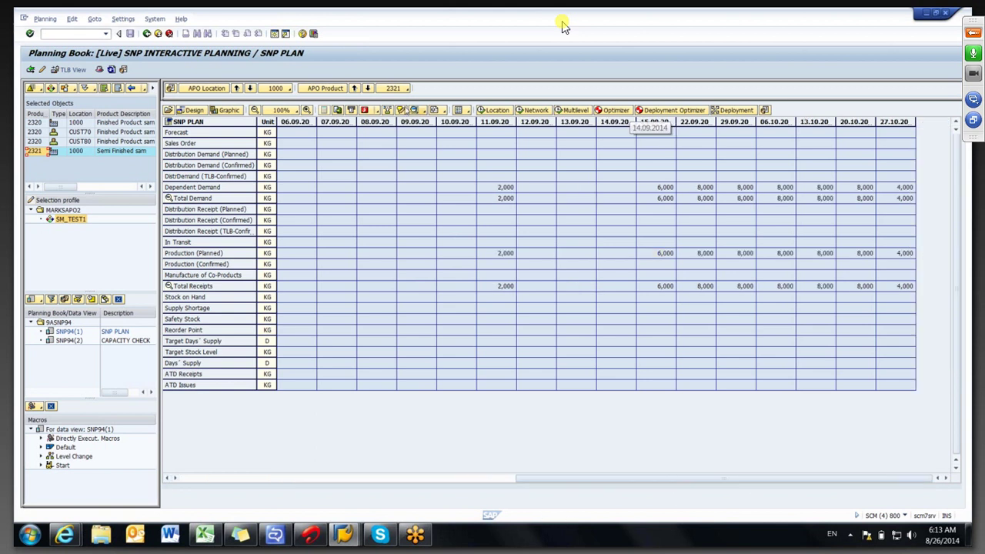
{"action": "left_click_drag", "start_coordinate": [569, 483], "coordinate": [226, 485]}
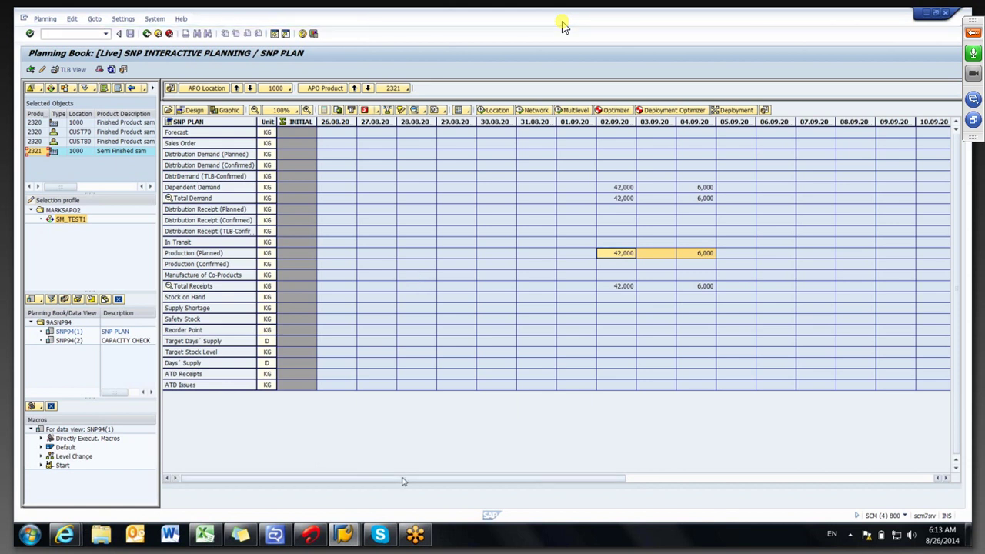
{"action": "left_click_drag", "start_coordinate": [402, 480], "coordinate": [739, 484]}
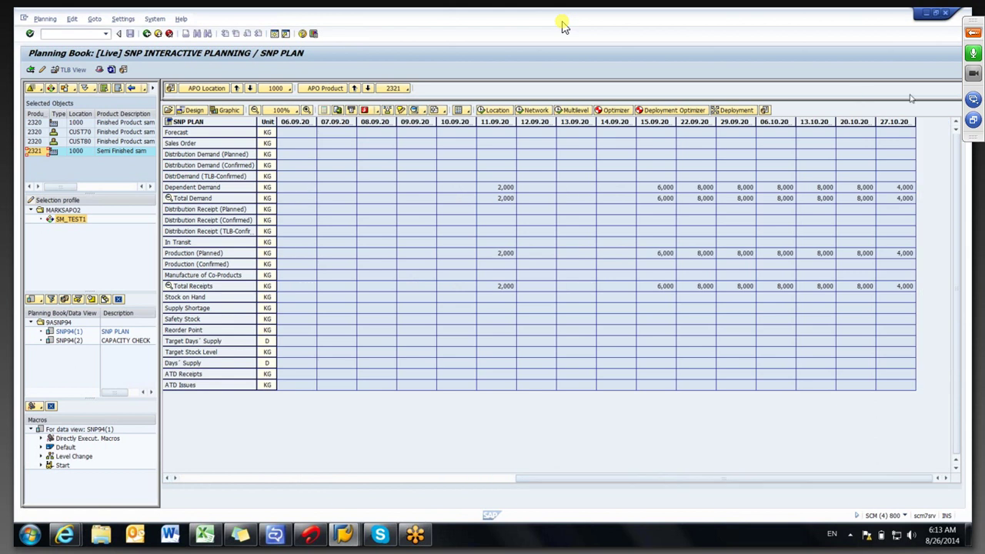
{"action": "left_click_drag", "start_coordinate": [914, 122], "coordinate": [928, 121]}
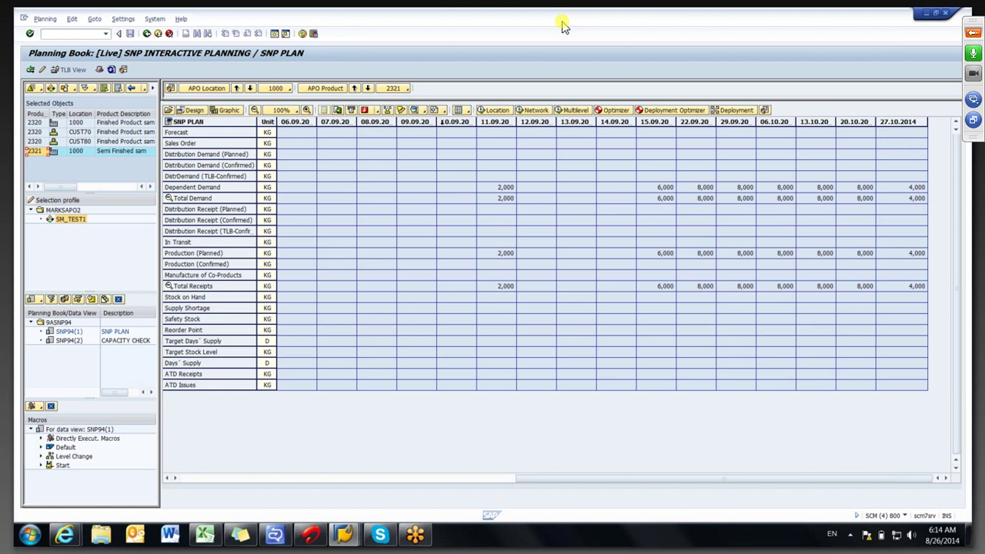
{"action": "left_click", "coordinate": [79, 143]}
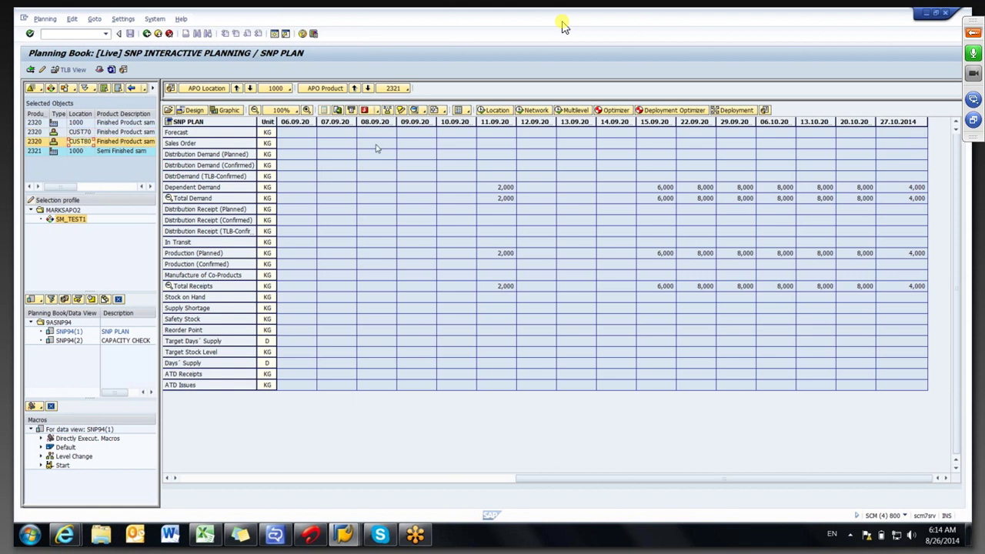
{"action": "left_click", "coordinate": [89, 133]}
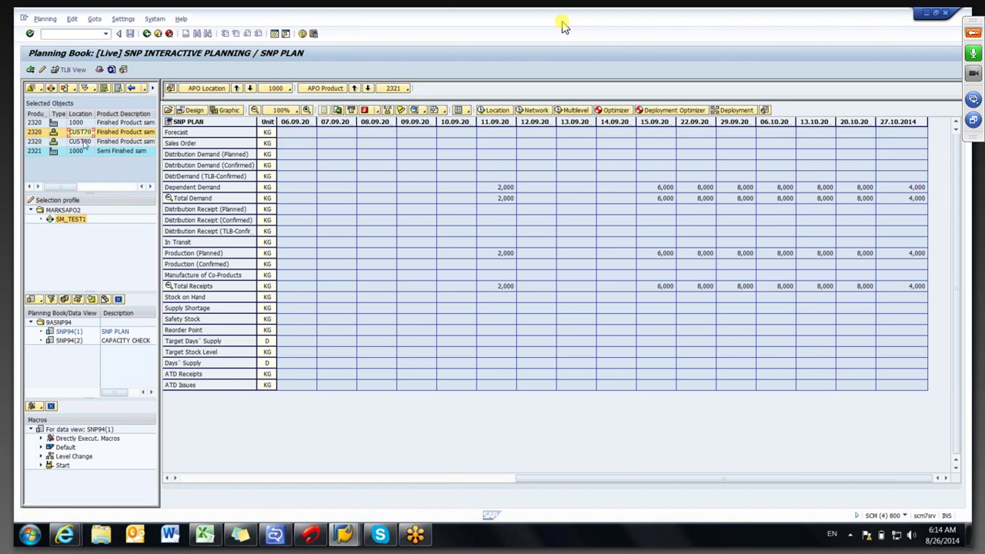
{"action": "left_click", "coordinate": [83, 142]}
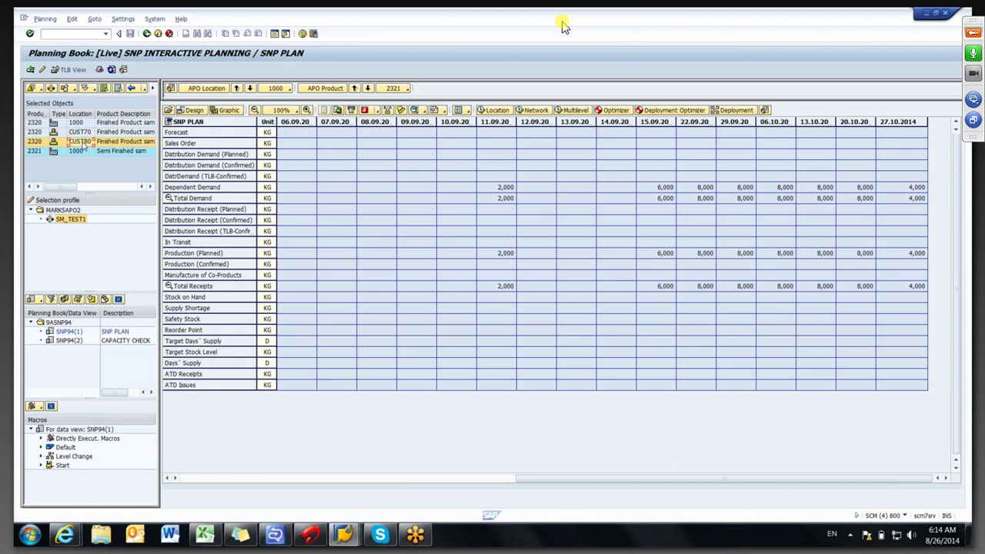
{"action": "left_click", "coordinate": [85, 124]}
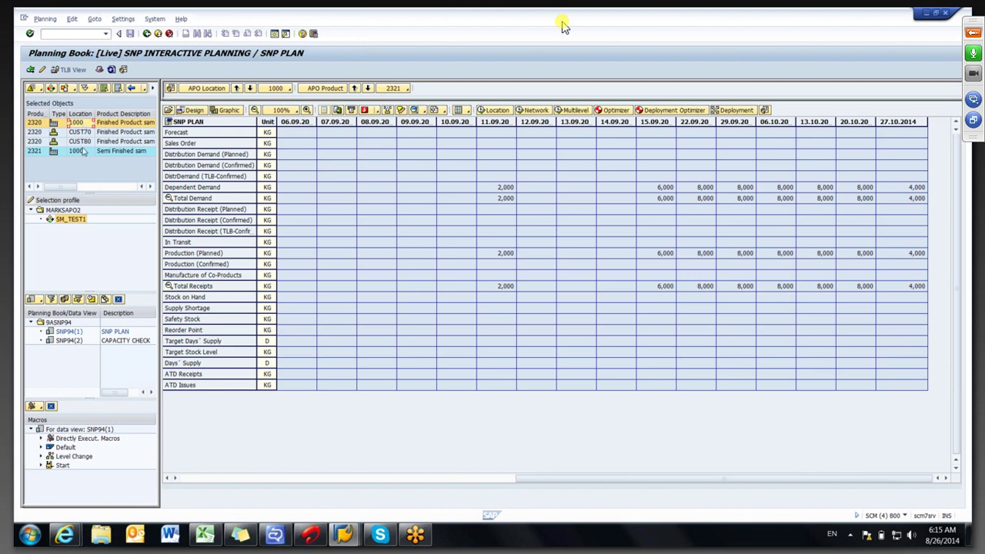
{"action": "left_click", "coordinate": [81, 152]}
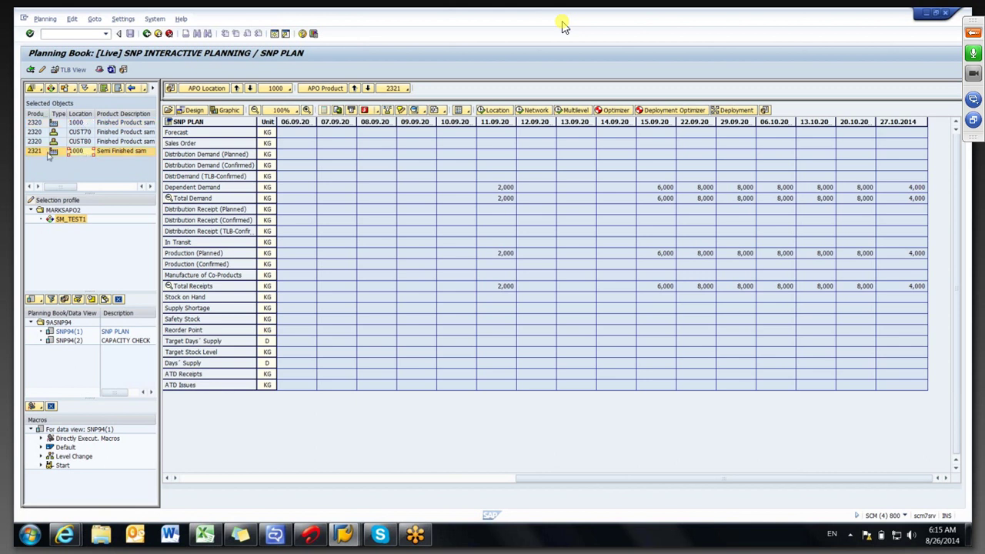
{"action": "left_click", "coordinate": [98, 156]}
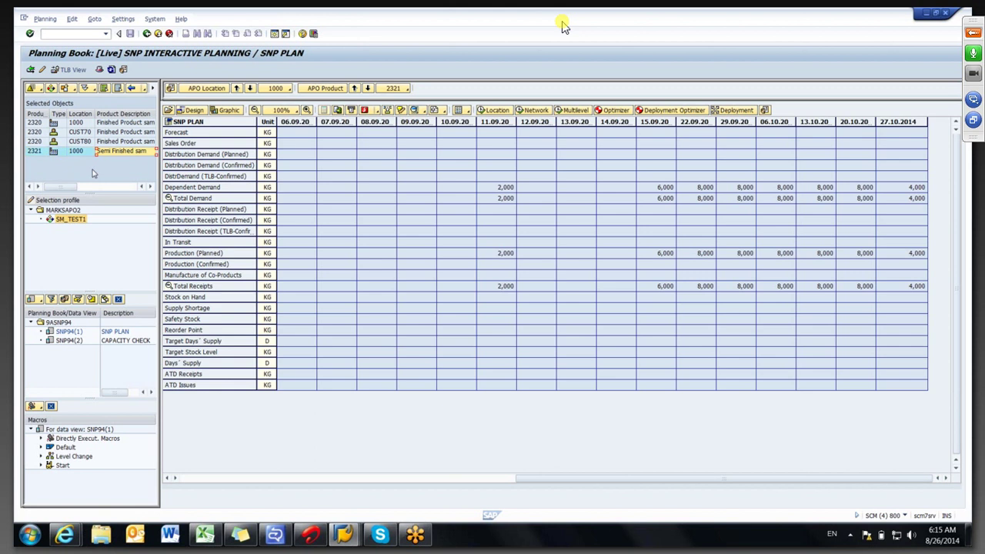
{"action": "left_click", "coordinate": [35, 153]}
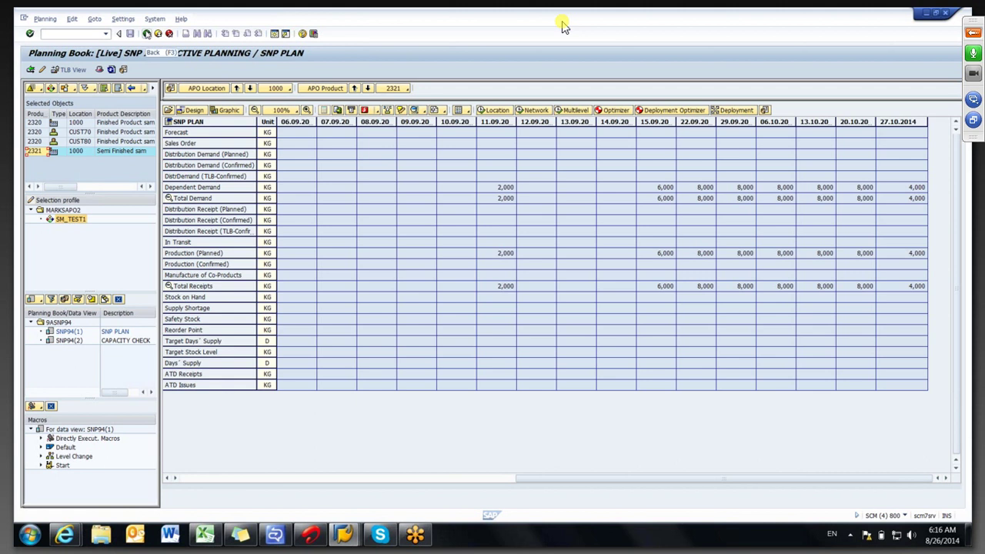
Leave the interactive planning book and return to SAP Easy Access.
{"action": "left_click", "coordinate": [147, 34]}
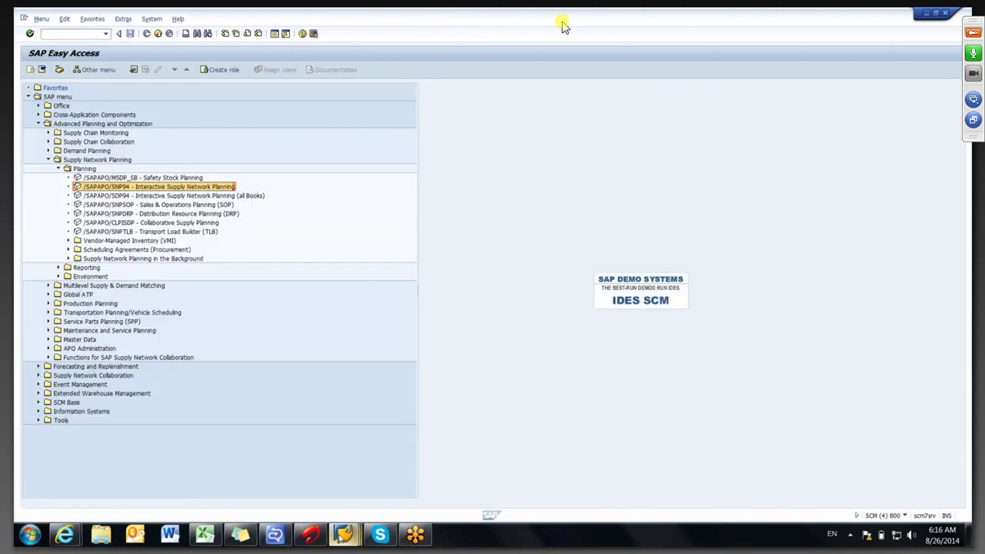
Switch to the product master session, display product 2320 for location CUST70, and review its lot size, procurement and SNP 2 settings.
{"action": "mouse_move", "coordinate": [339, 536]}
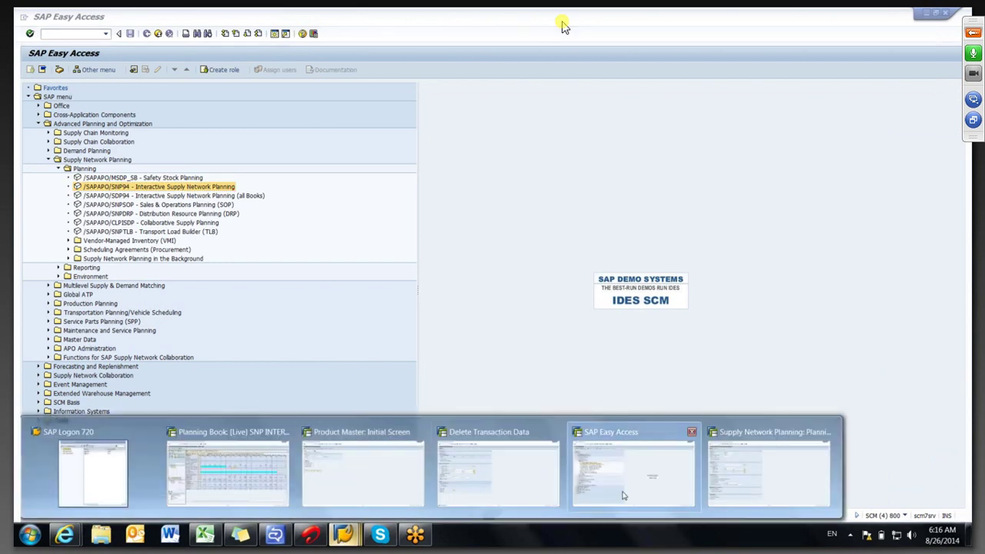
{"action": "mouse_move", "coordinate": [516, 473]}
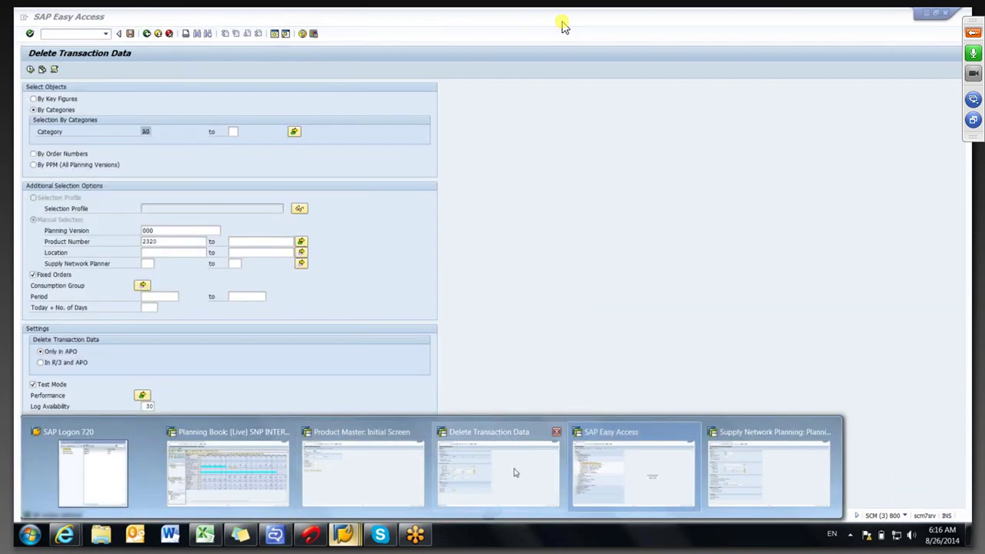
{"action": "left_click", "coordinate": [407, 484]}
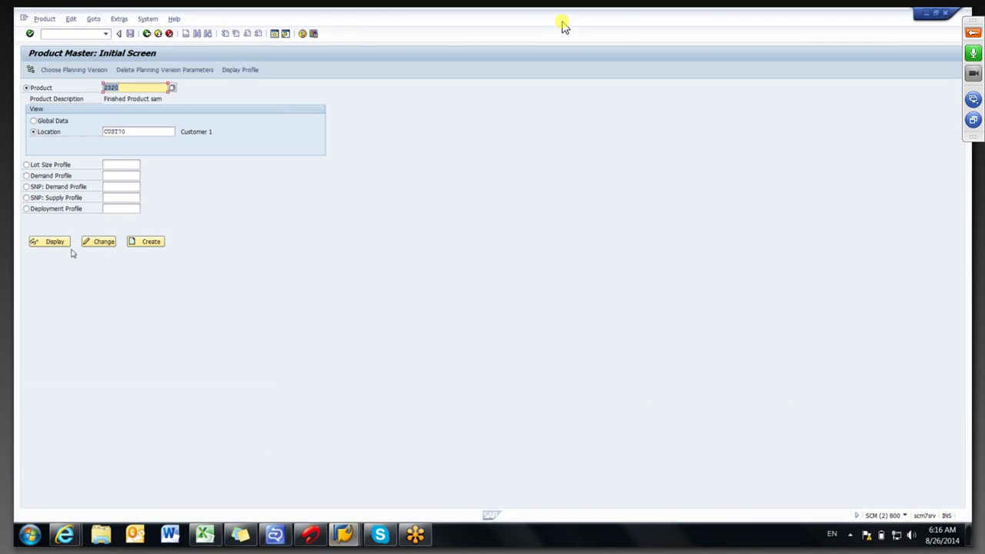
{"action": "left_click", "coordinate": [56, 241]}
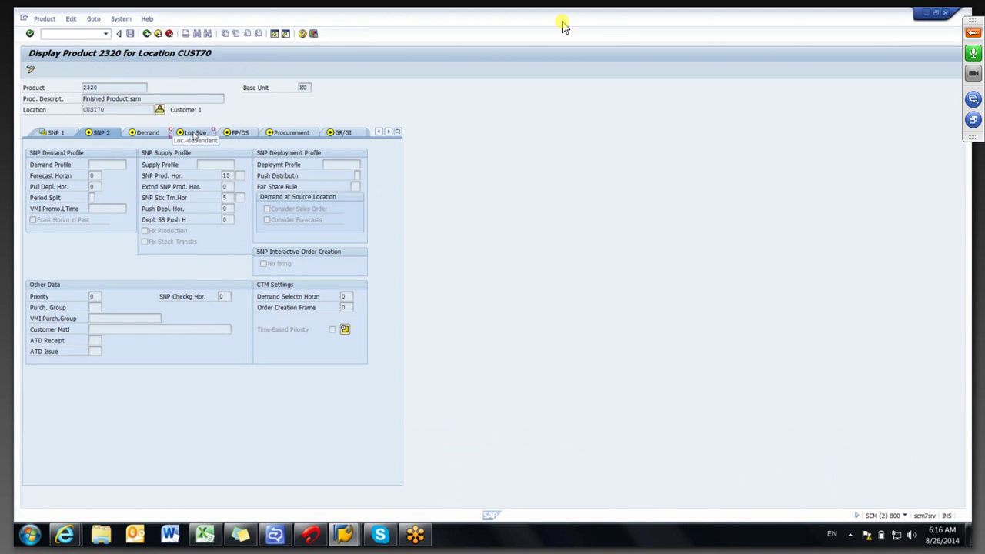
{"action": "left_click", "coordinate": [195, 133]}
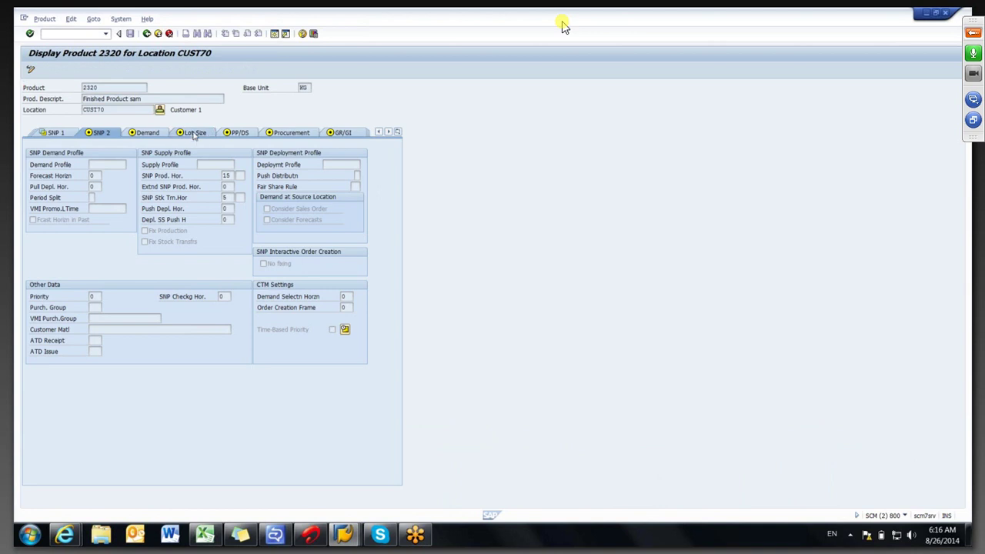
{"action": "left_click", "coordinate": [309, 135]}
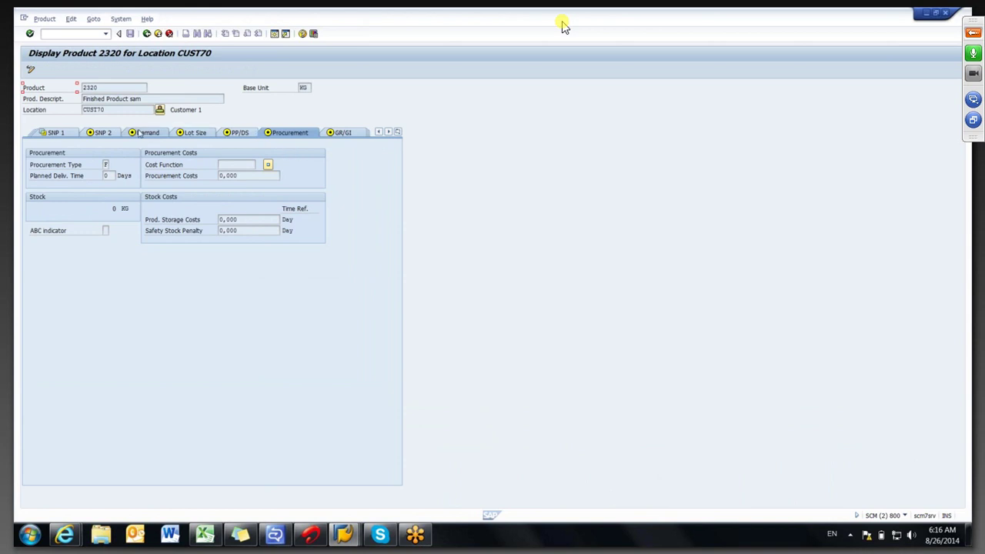
{"action": "left_click", "coordinate": [112, 138]}
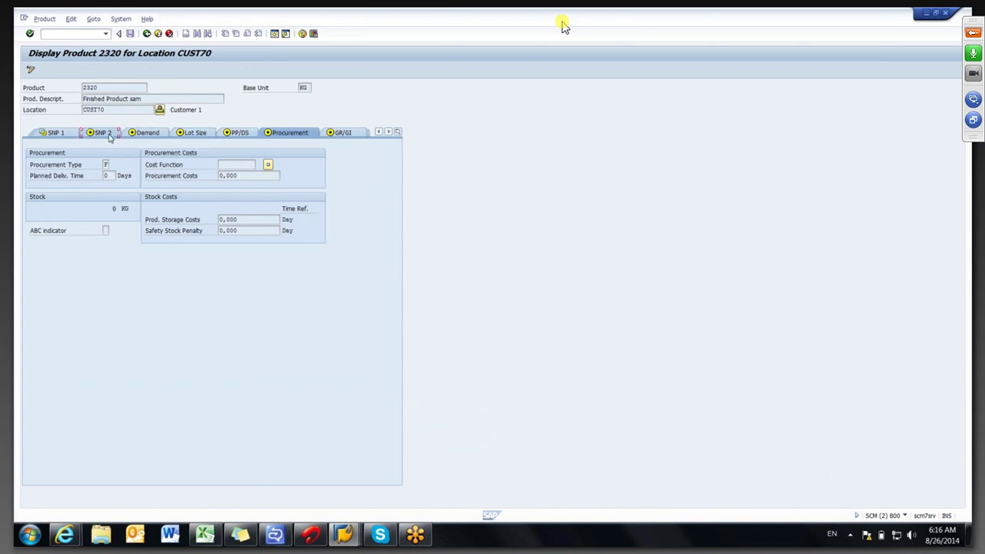
Switch to the Supply Network Planning run session, examine the Net Change Planning option and product and location selections, and return to SAP Easy Access.
{"action": "left_click", "coordinate": [344, 536]}
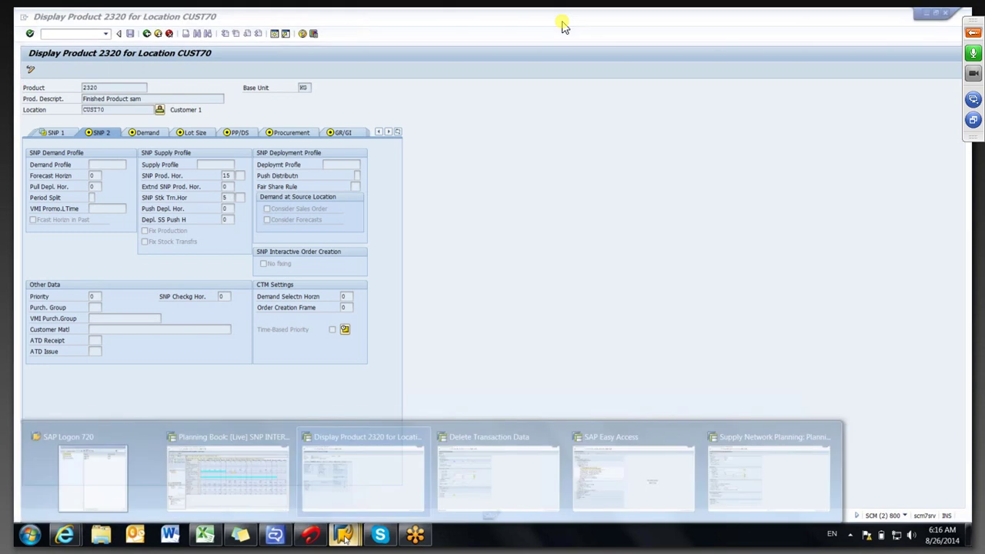
{"action": "left_click", "coordinate": [768, 477]}
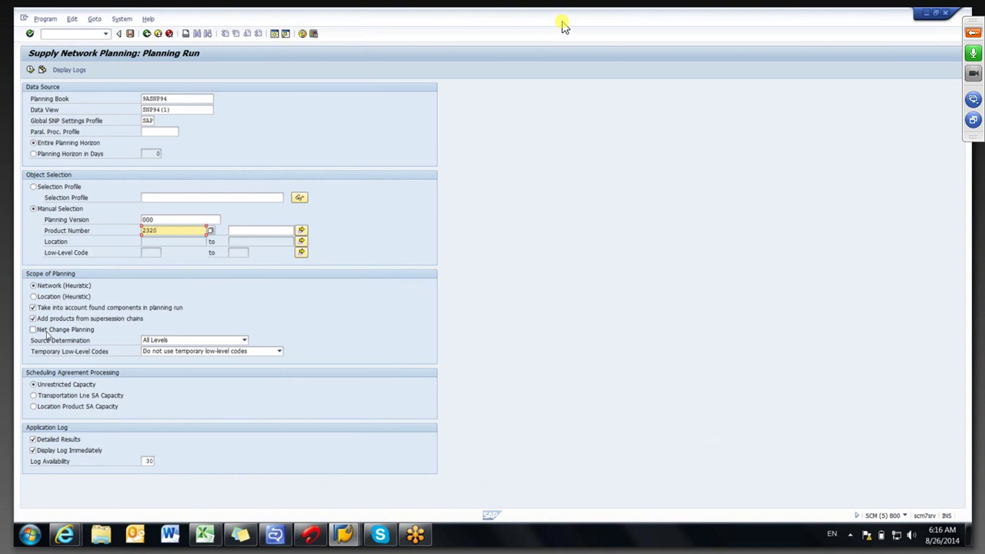
{"action": "left_click", "coordinate": [47, 332]}
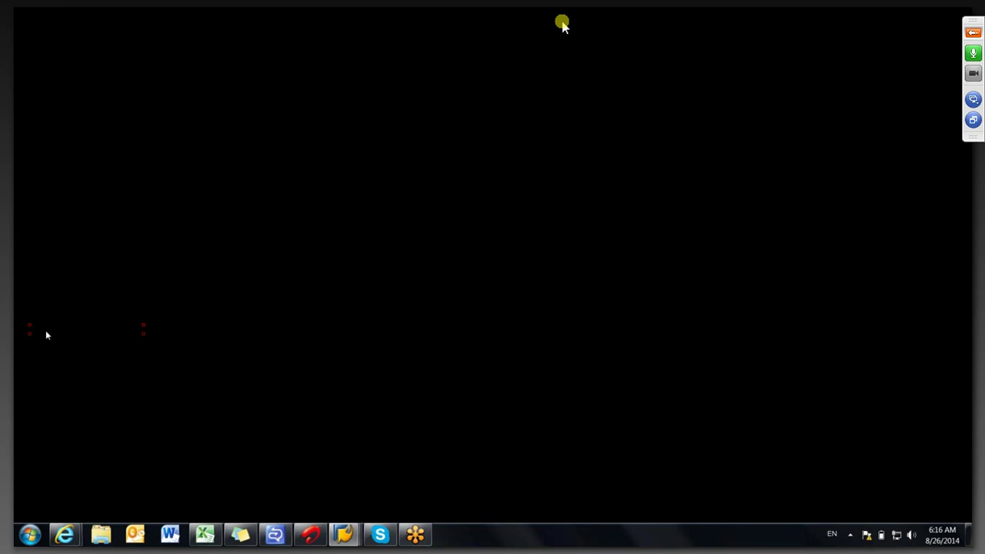
{"action": "left_click", "coordinate": [34, 329]}
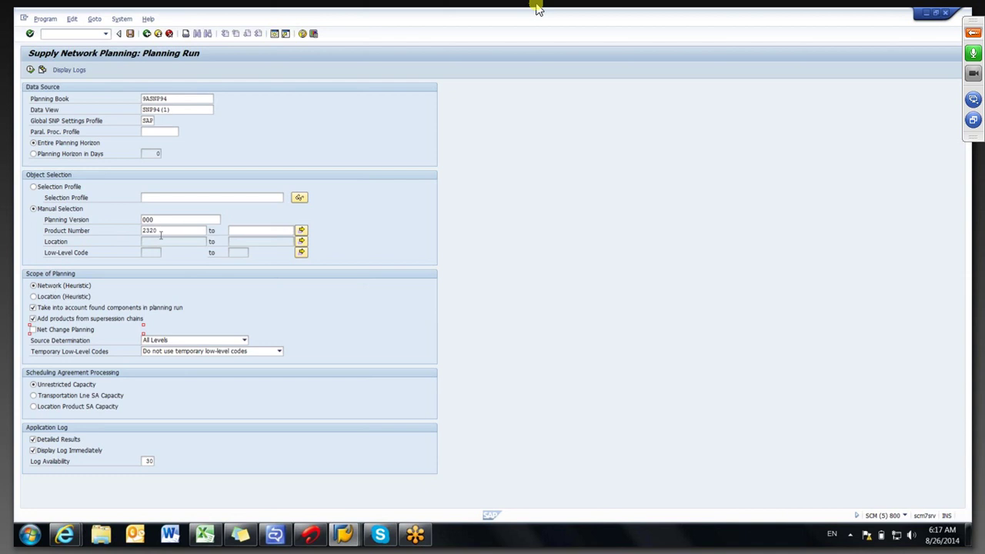
{"action": "left_click", "coordinate": [160, 232]}
{"action": "left_click", "coordinate": [167, 243]}
{"action": "left_click", "coordinate": [172, 230]}
{"action": "left_click", "coordinate": [146, 33]}
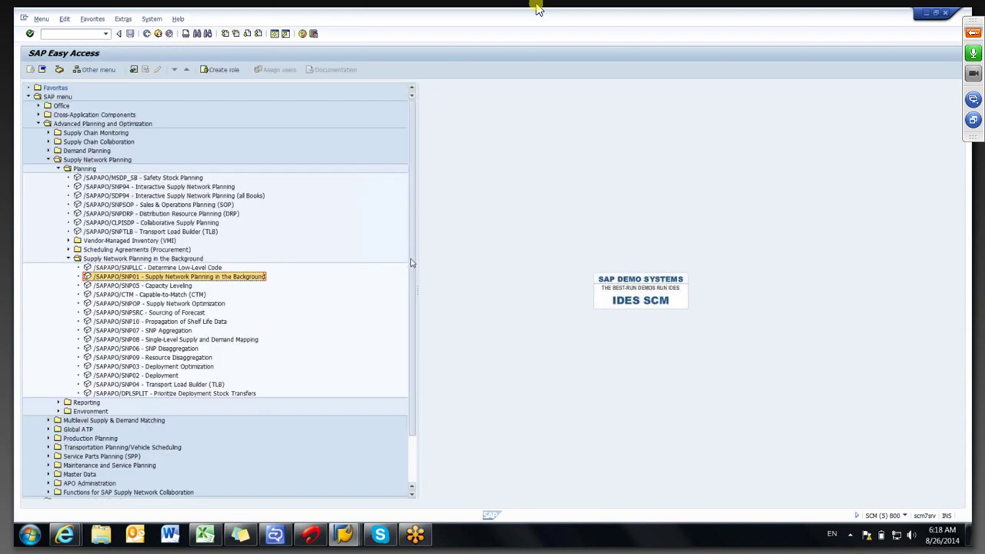
Review the background planning transactions, including Capacity Leveling, Capable-to-Match, Supply Network Planning in the Background and Determine Low-Level Code.
{"action": "left_click_drag", "start_coordinate": [411, 263], "coordinate": [230, 462]}
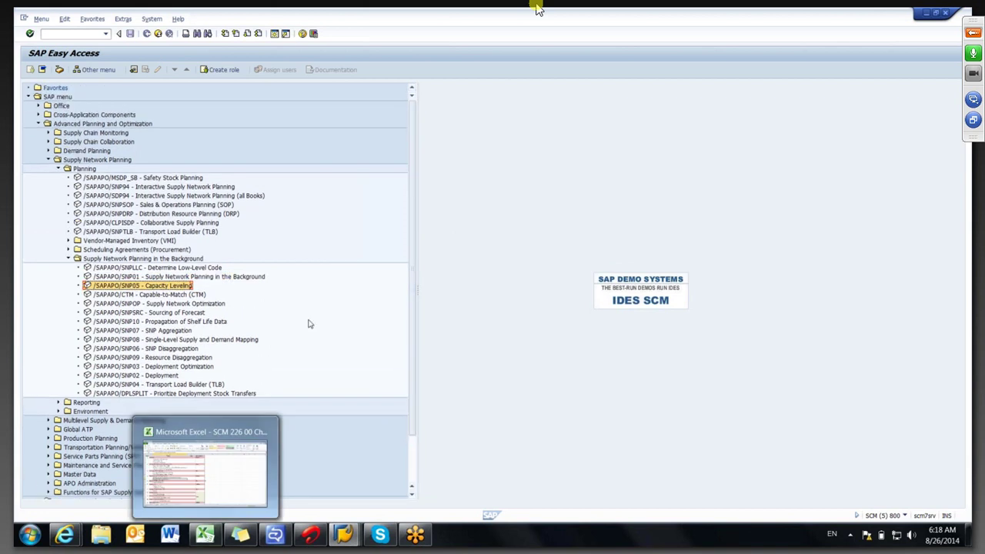
{"action": "left_click", "coordinate": [170, 290]}
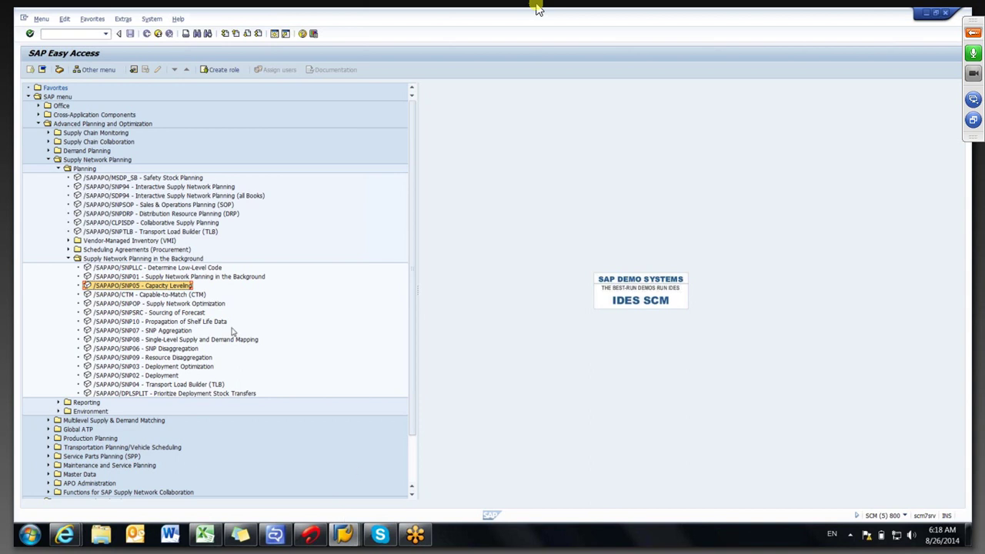
{"action": "left_click", "coordinate": [171, 293]}
{"action": "left_click", "coordinate": [175, 285]}
{"action": "left_click", "coordinate": [179, 277]}
{"action": "key", "text": "Up"}
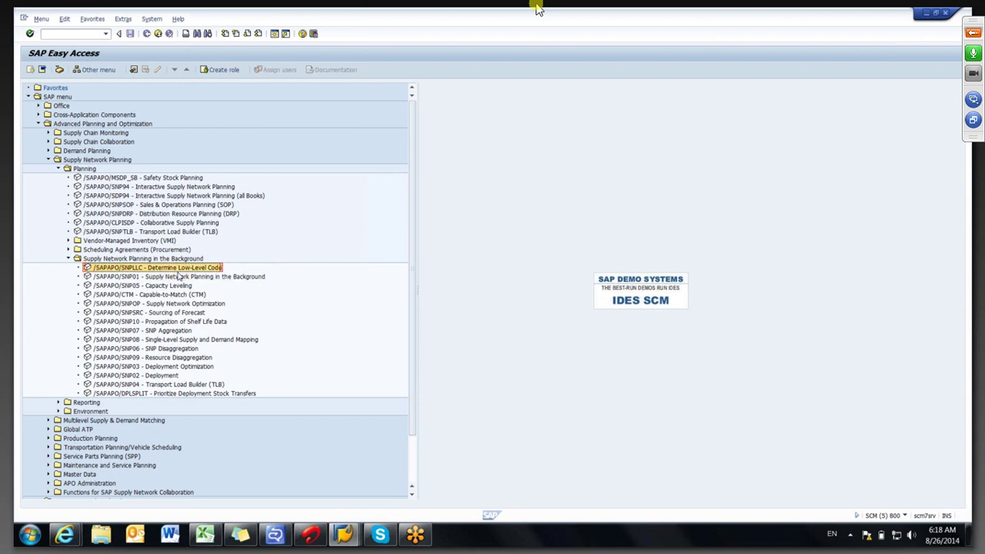
{"action": "left_click", "coordinate": [177, 286]}
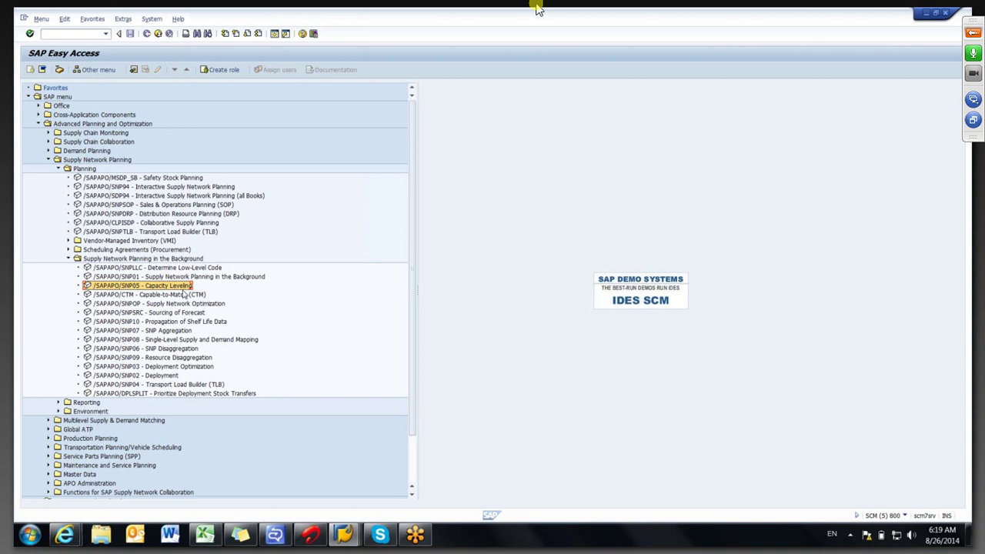
Switch to the GoToMeeting control panel and leave the meeting without ending it for the other attendees.
{"action": "left_click", "coordinate": [974, 33]}
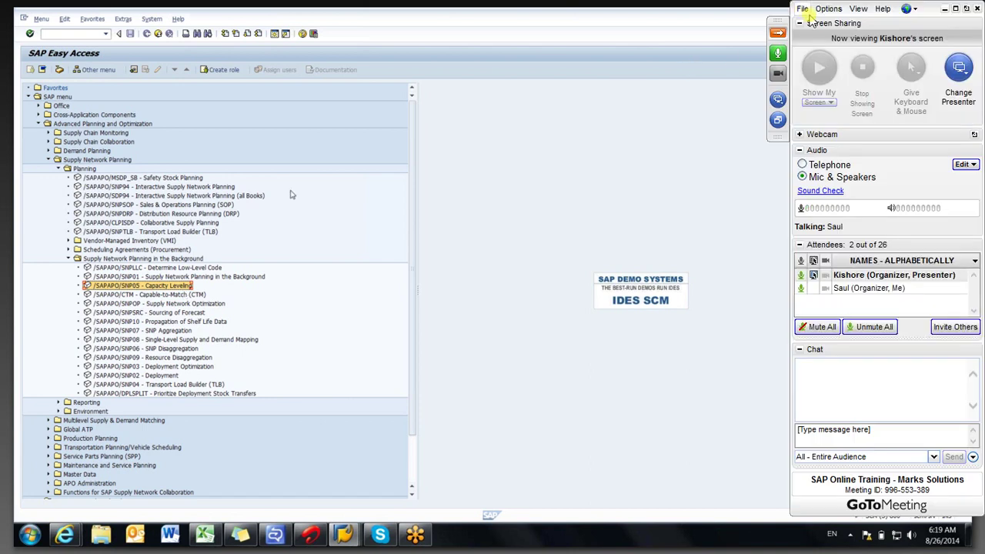
{"action": "left_click", "coordinate": [802, 10]}
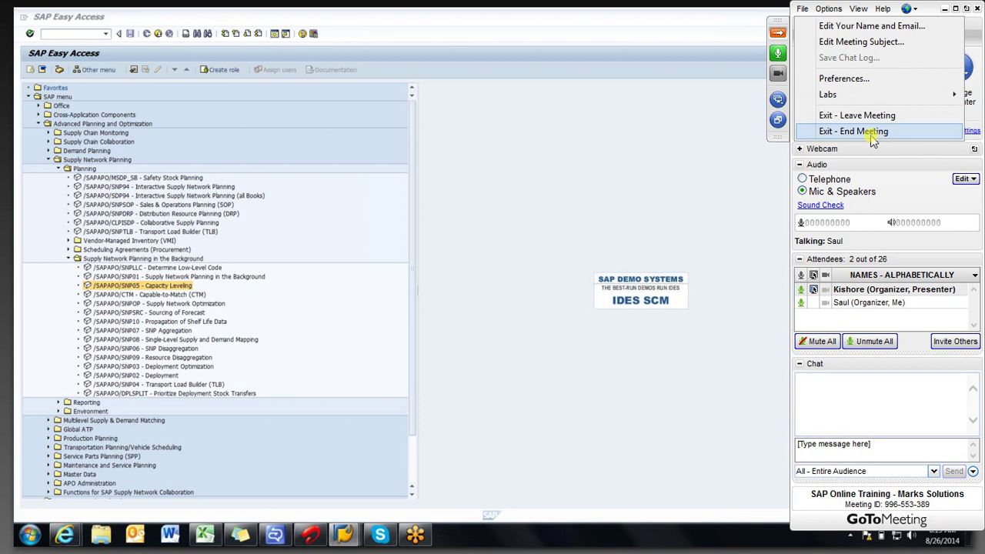
{"action": "left_click", "coordinate": [849, 116]}
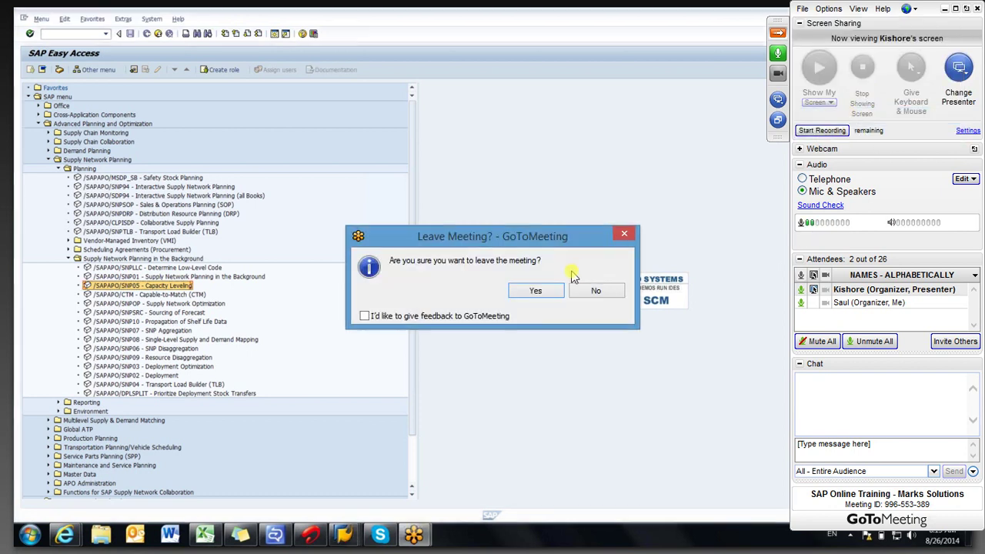
{"action": "left_click", "coordinate": [537, 289]}
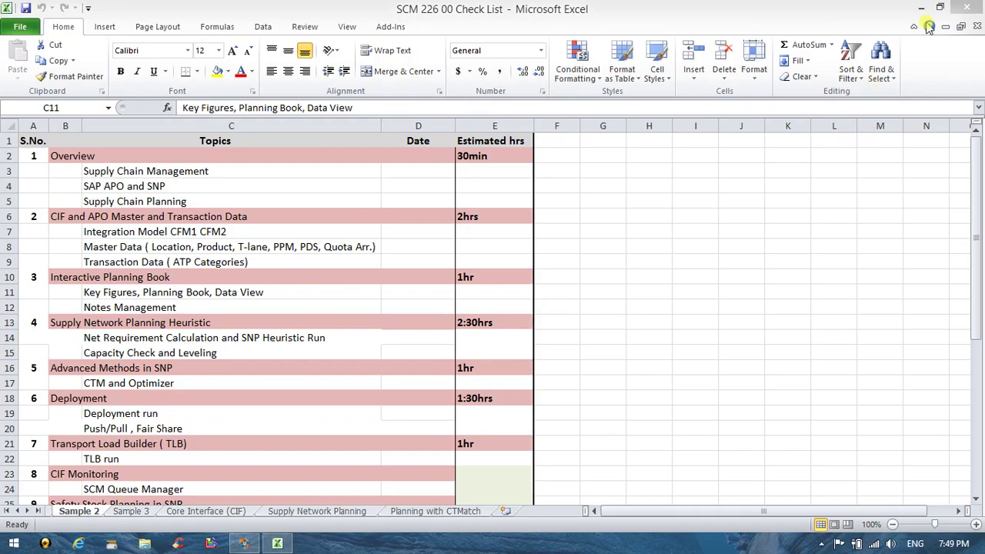
Close the SCM 226 00 Check List workbook and the GoToMeeting exit window, and switch to Apowersoft Free Screen Recorder.
{"action": "left_click", "coordinate": [968, 9]}
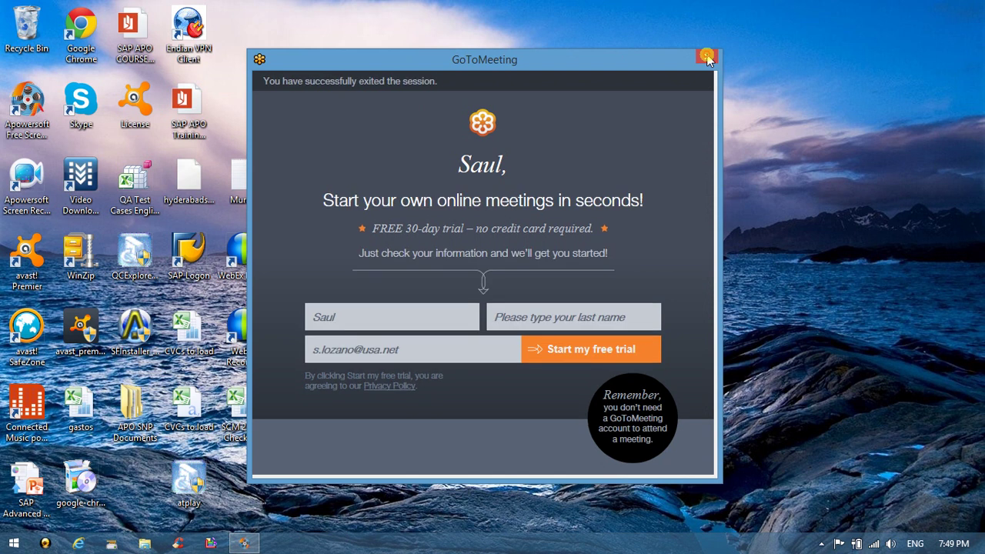
{"action": "left_click", "coordinate": [709, 58]}
{"action": "left_click", "coordinate": [244, 544]}
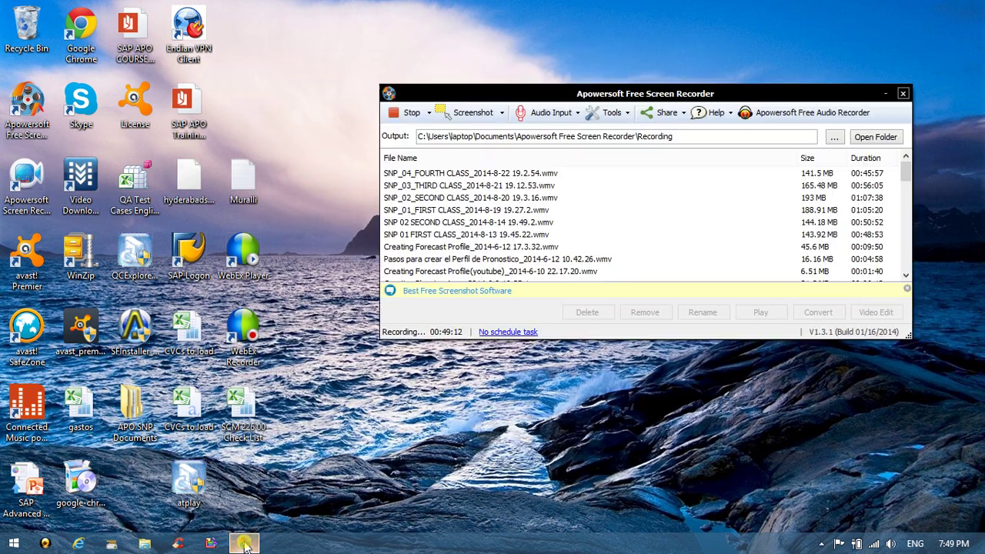